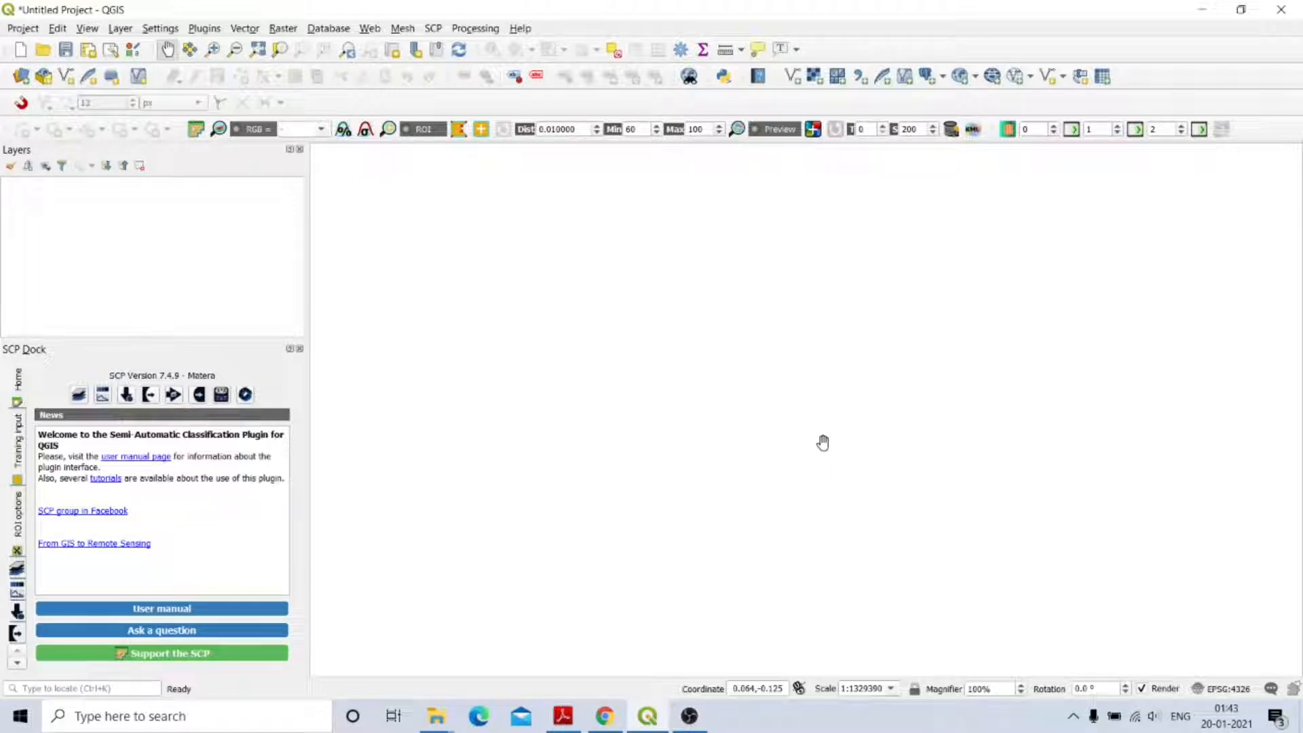
Highlight the supervised image classification and SCP plug-in phrases in the course guidelines PDF.
{"action": "left_click", "coordinate": [564, 716]}
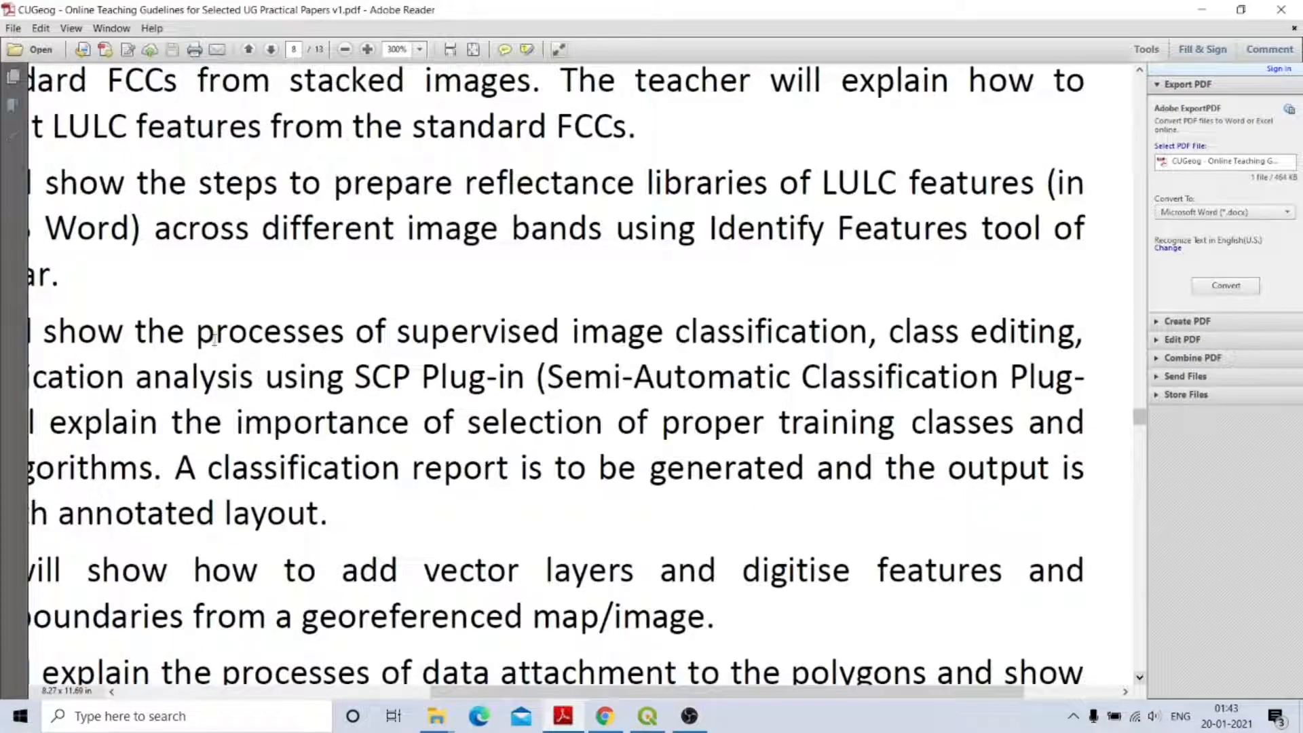
{"action": "left_click_drag", "start_coordinate": [143, 332], "coordinate": [700, 343]}
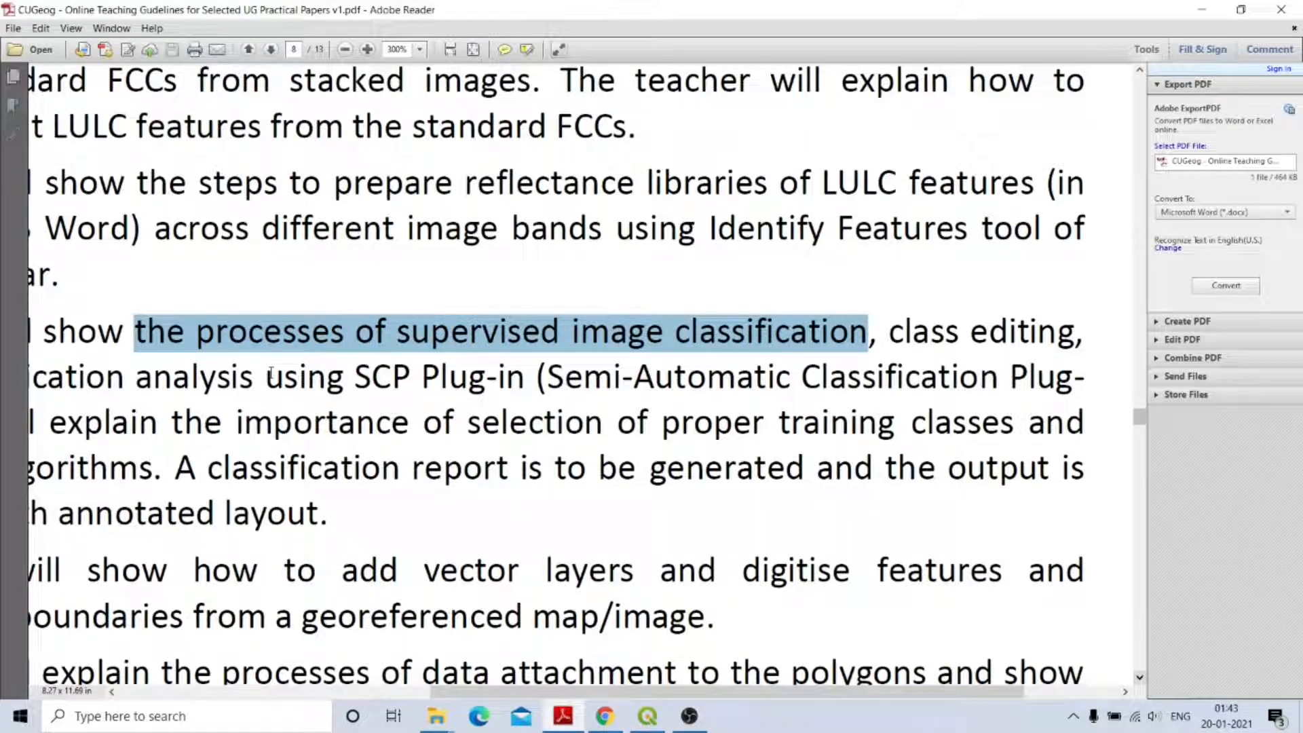
{"action": "left_click_drag", "start_coordinate": [265, 377], "coordinate": [1078, 384]}
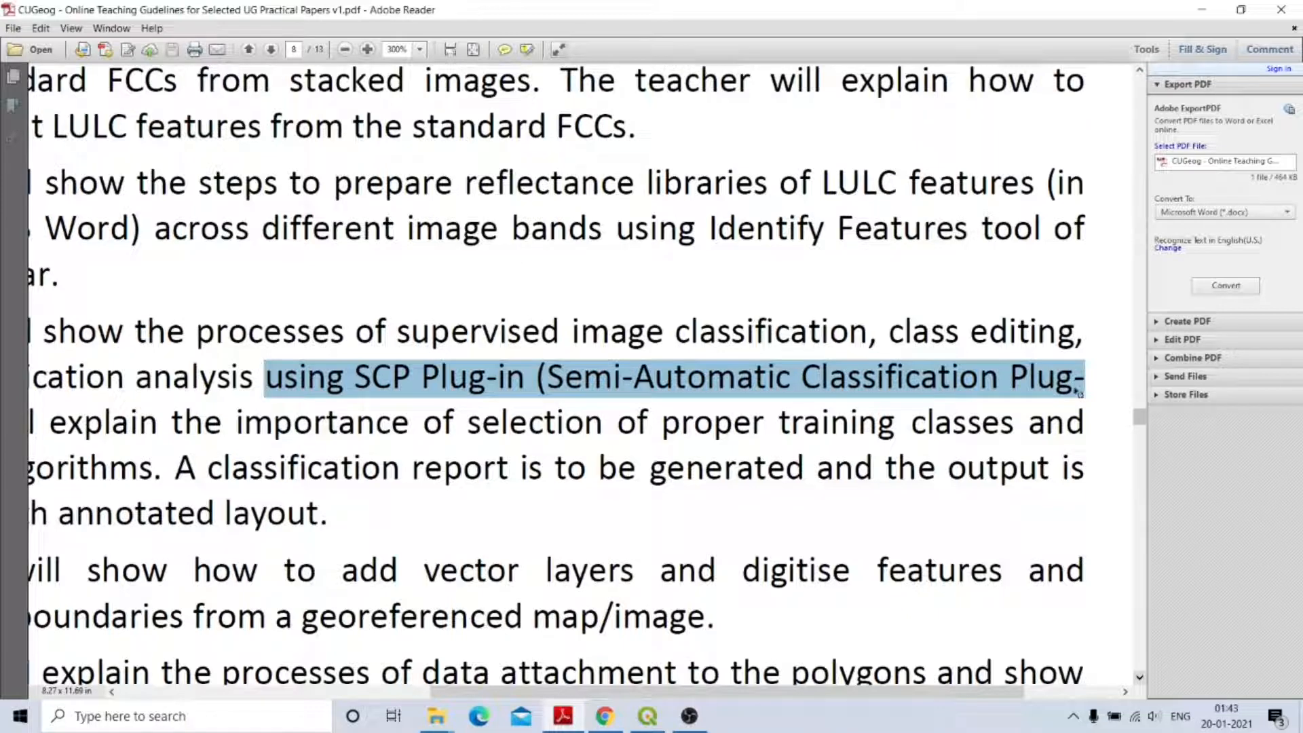
Back in QGIS, review the Semi-Automatic Classification Plugin's details in the installed plugins manager.
{"action": "left_click", "coordinate": [650, 719]}
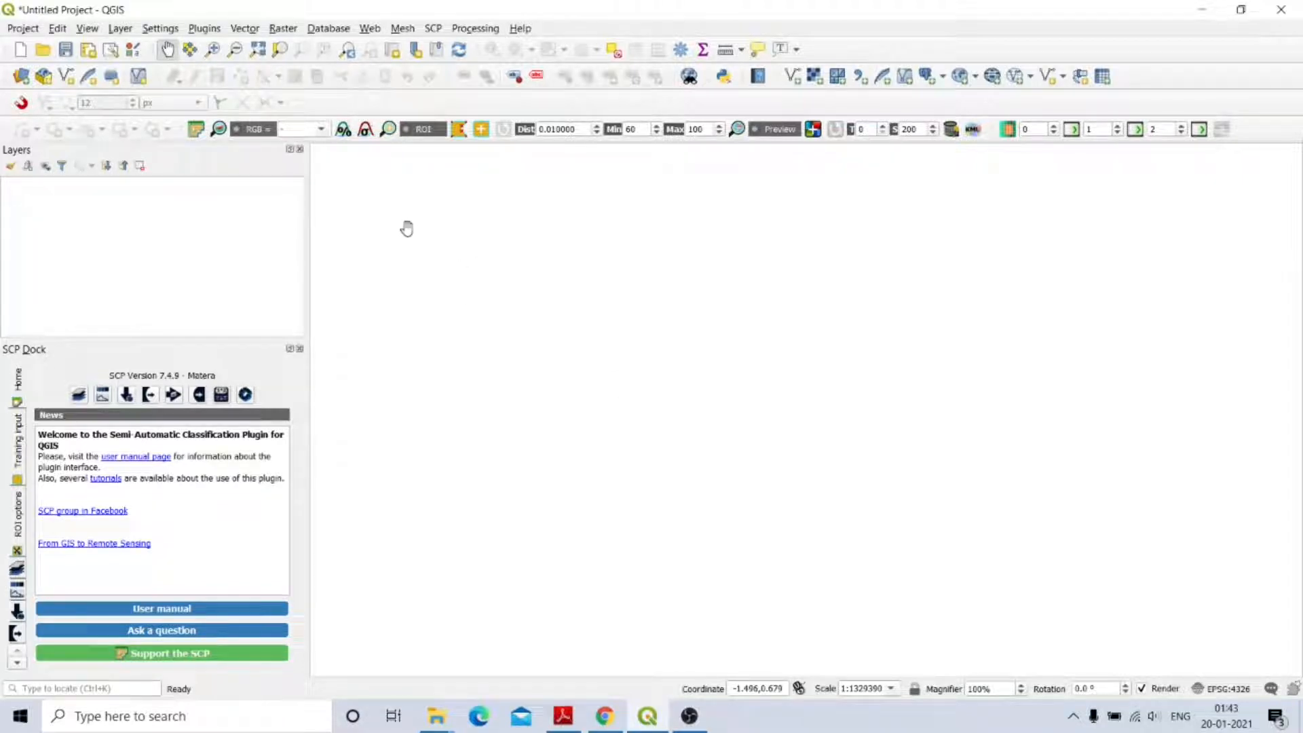
{"action": "left_click", "coordinate": [204, 28]}
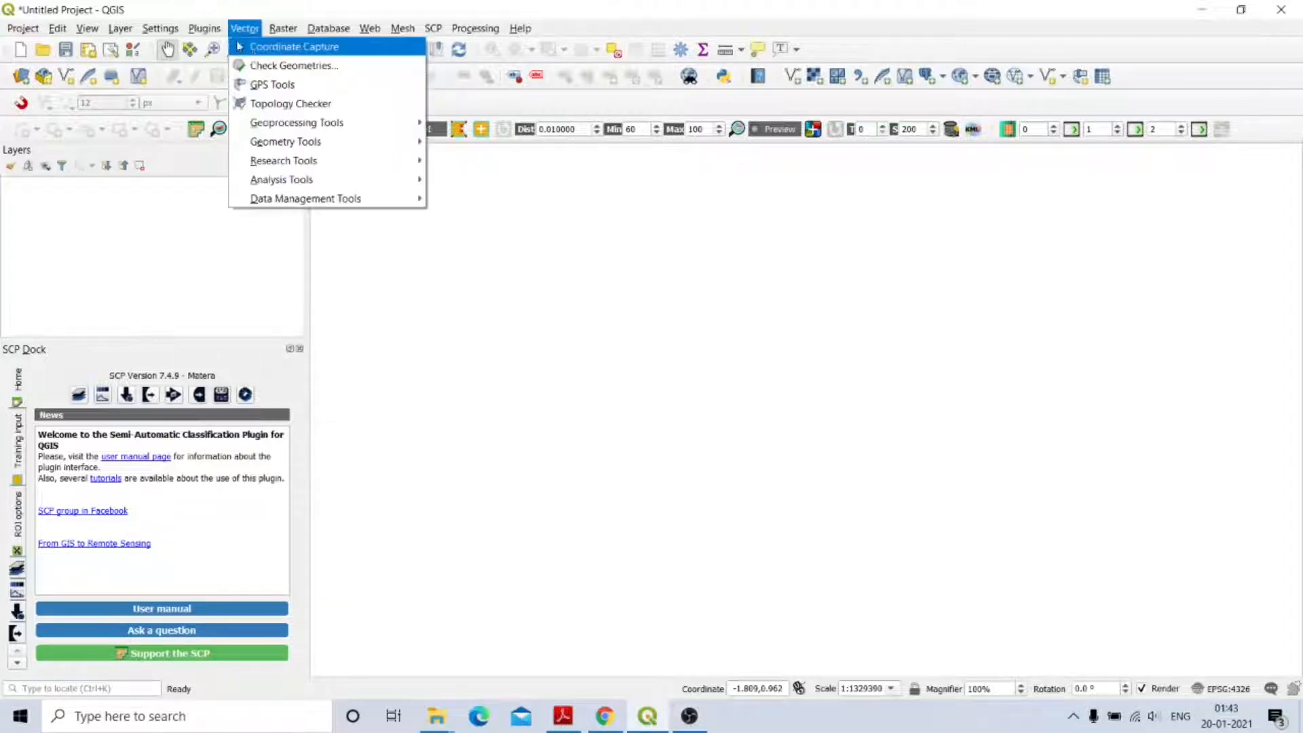
{"action": "mouse_move", "coordinate": [204, 29]}
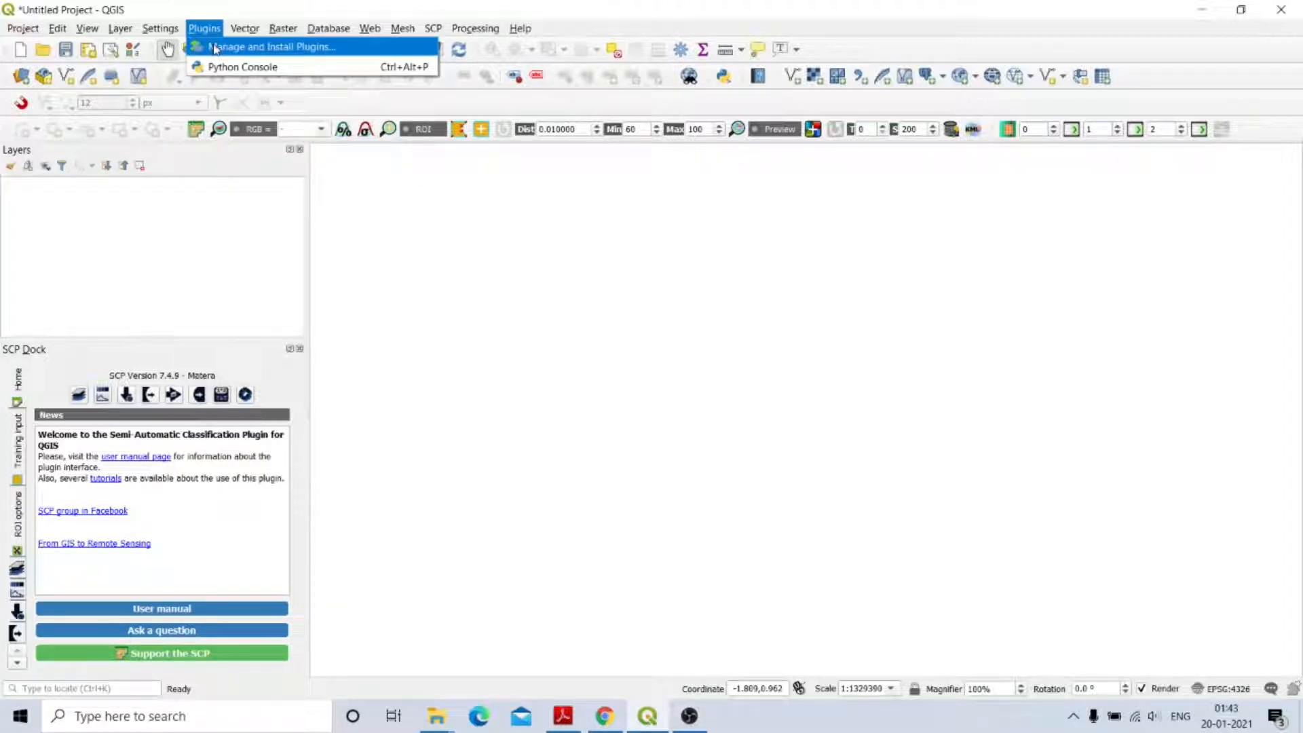
{"action": "left_click", "coordinate": [214, 47]}
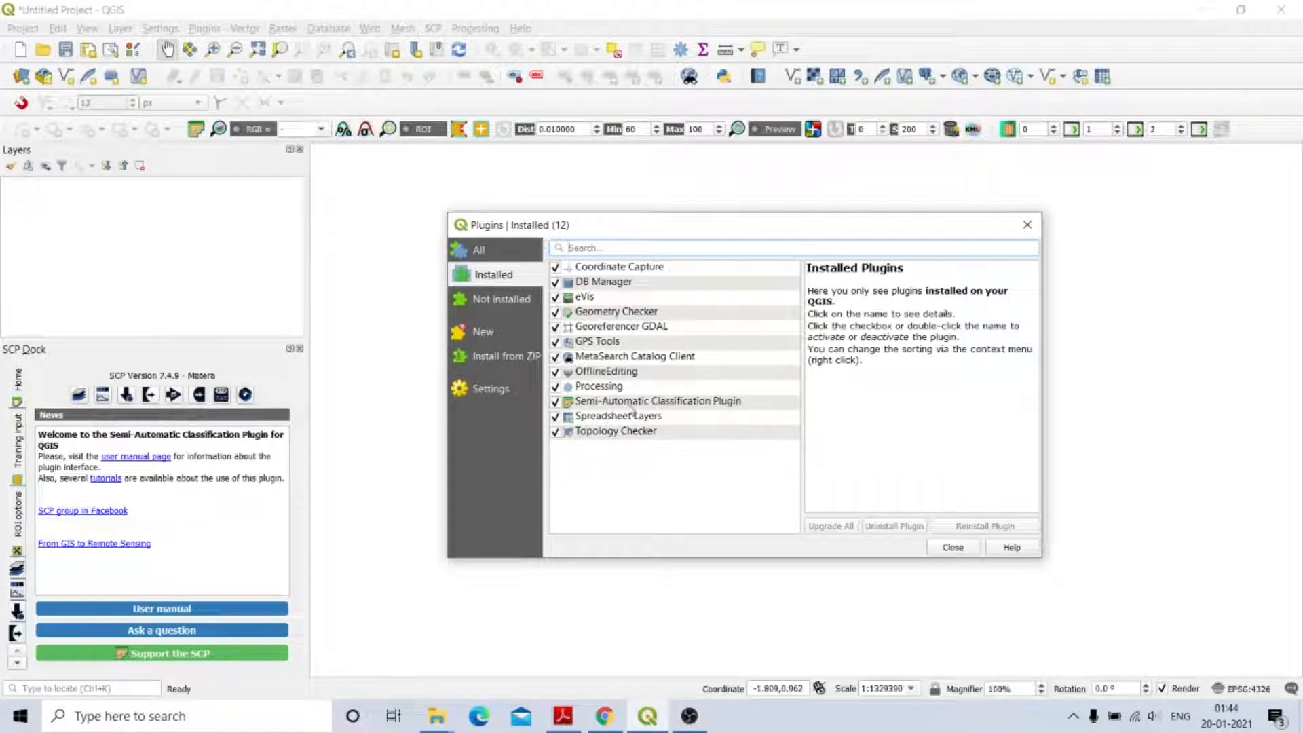
{"action": "left_click", "coordinate": [610, 406]}
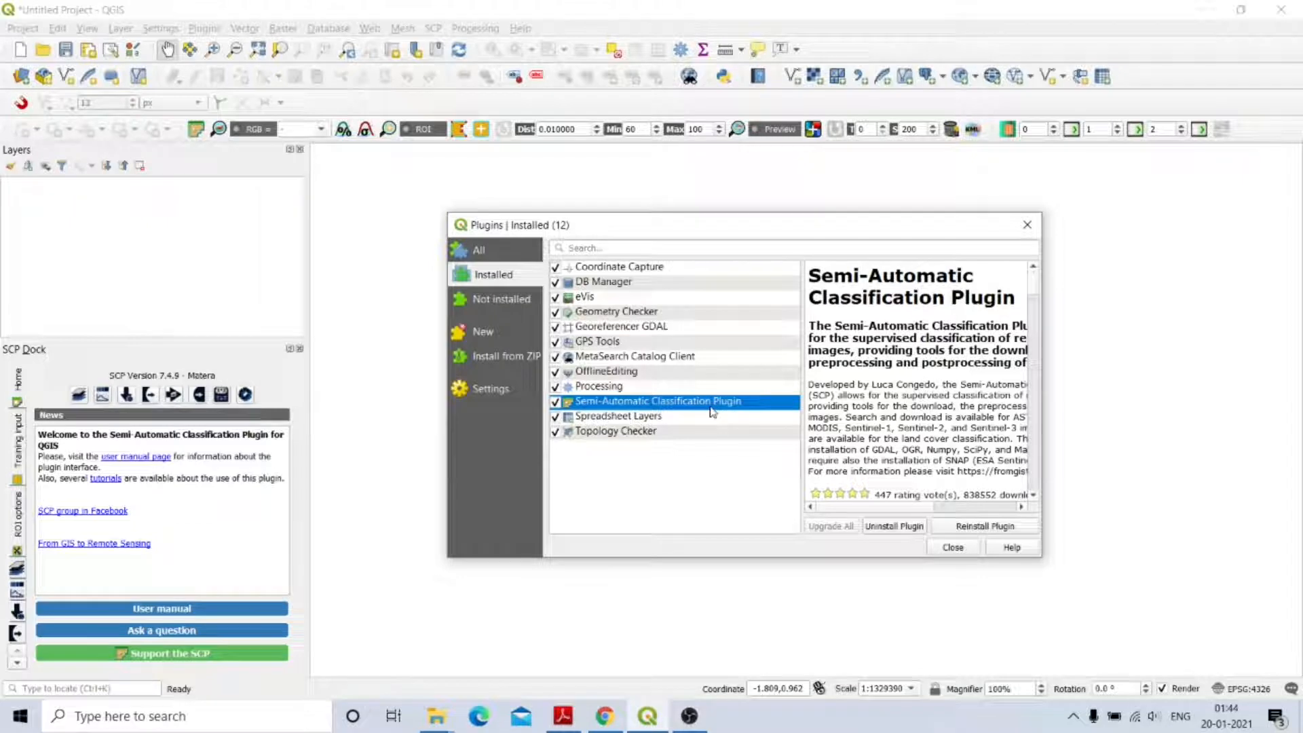
{"action": "left_click", "coordinate": [951, 548]}
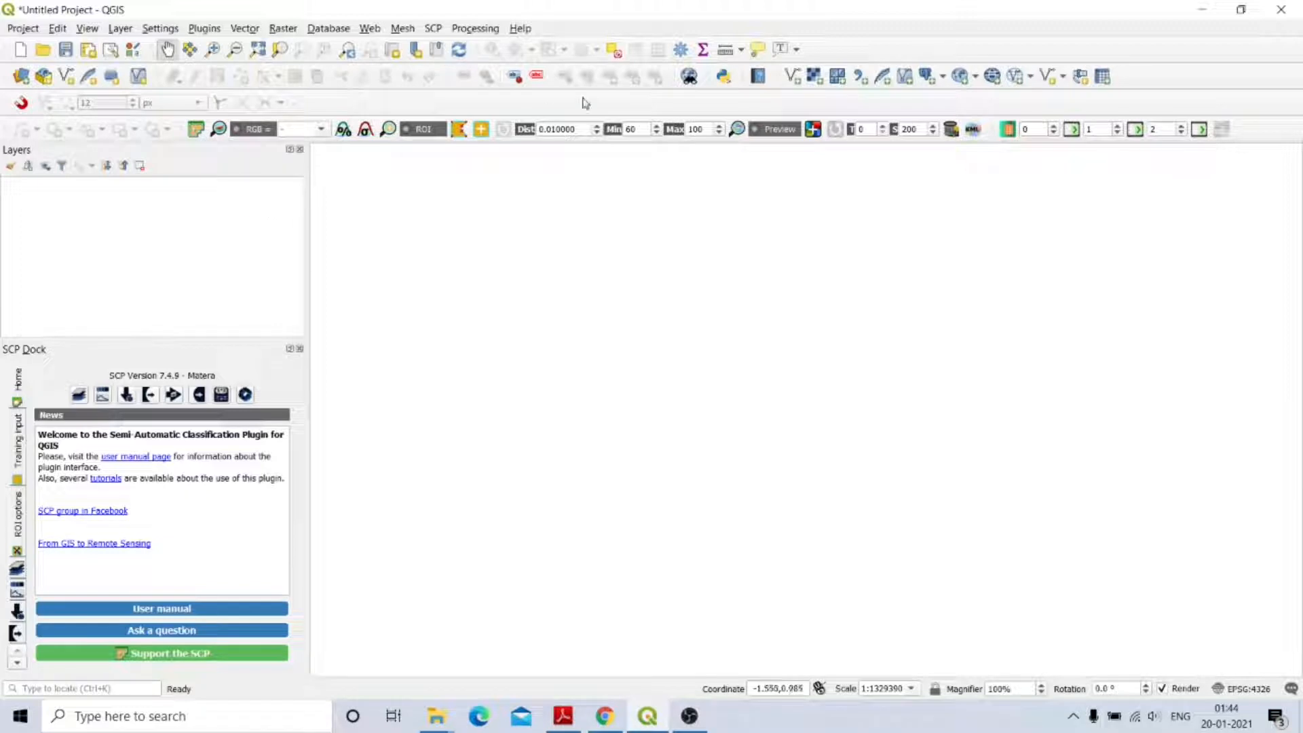
Start adding a raster layer from the Layer menu and browse to the Desktop folder.
{"action": "left_click", "coordinate": [816, 80]}
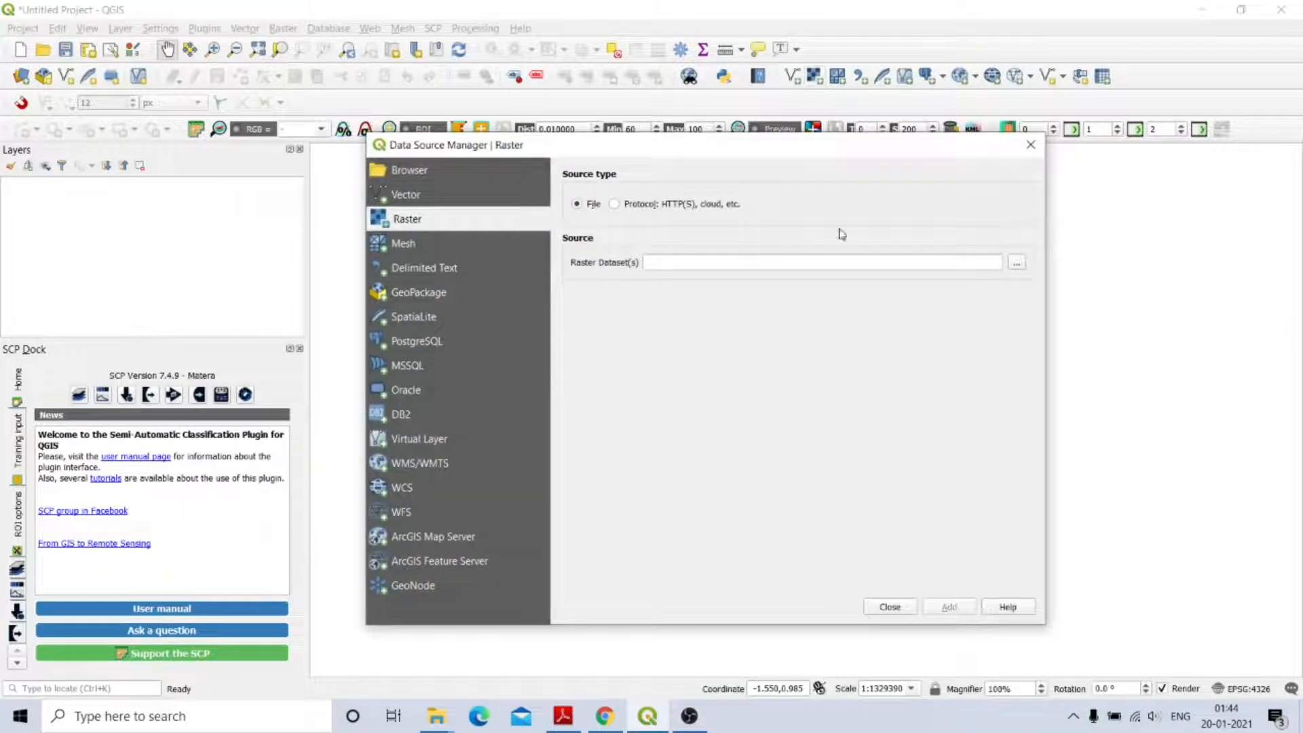
{"action": "left_click", "coordinate": [1030, 147]}
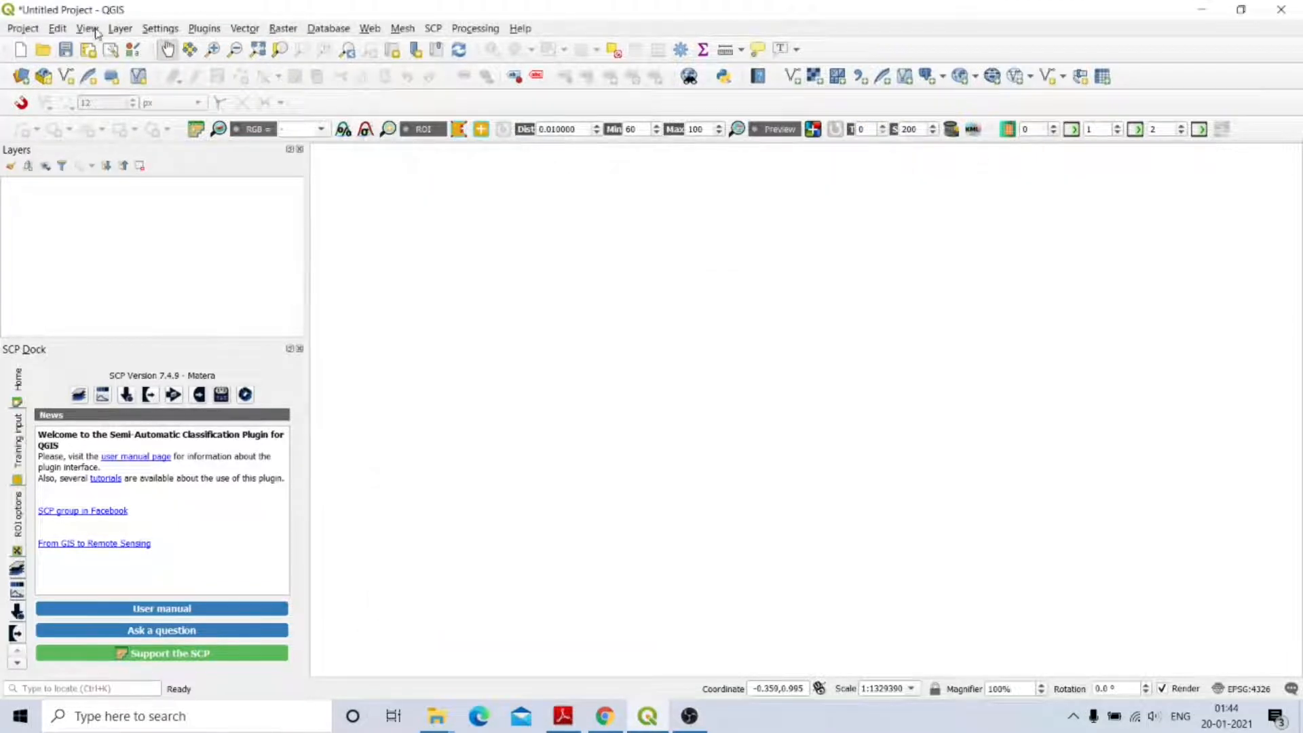
{"action": "left_click", "coordinate": [120, 30]}
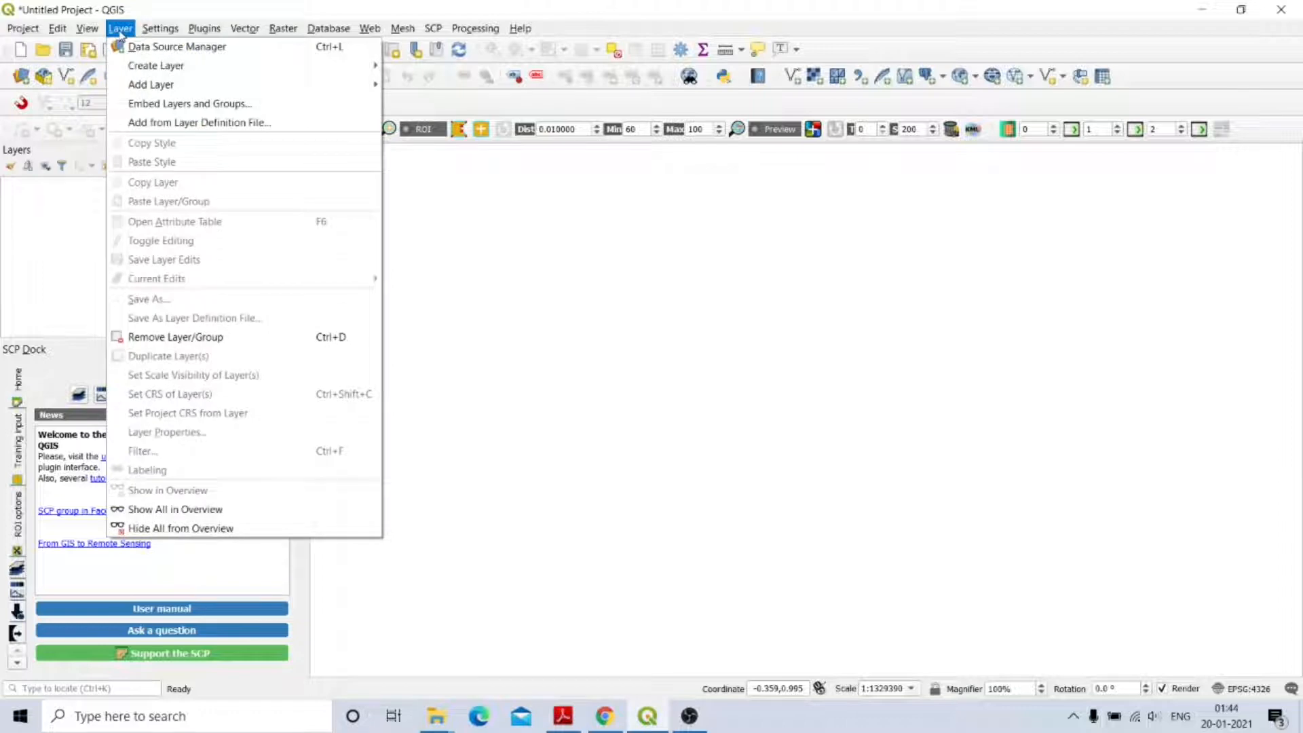
{"action": "mouse_move", "coordinate": [295, 88]}
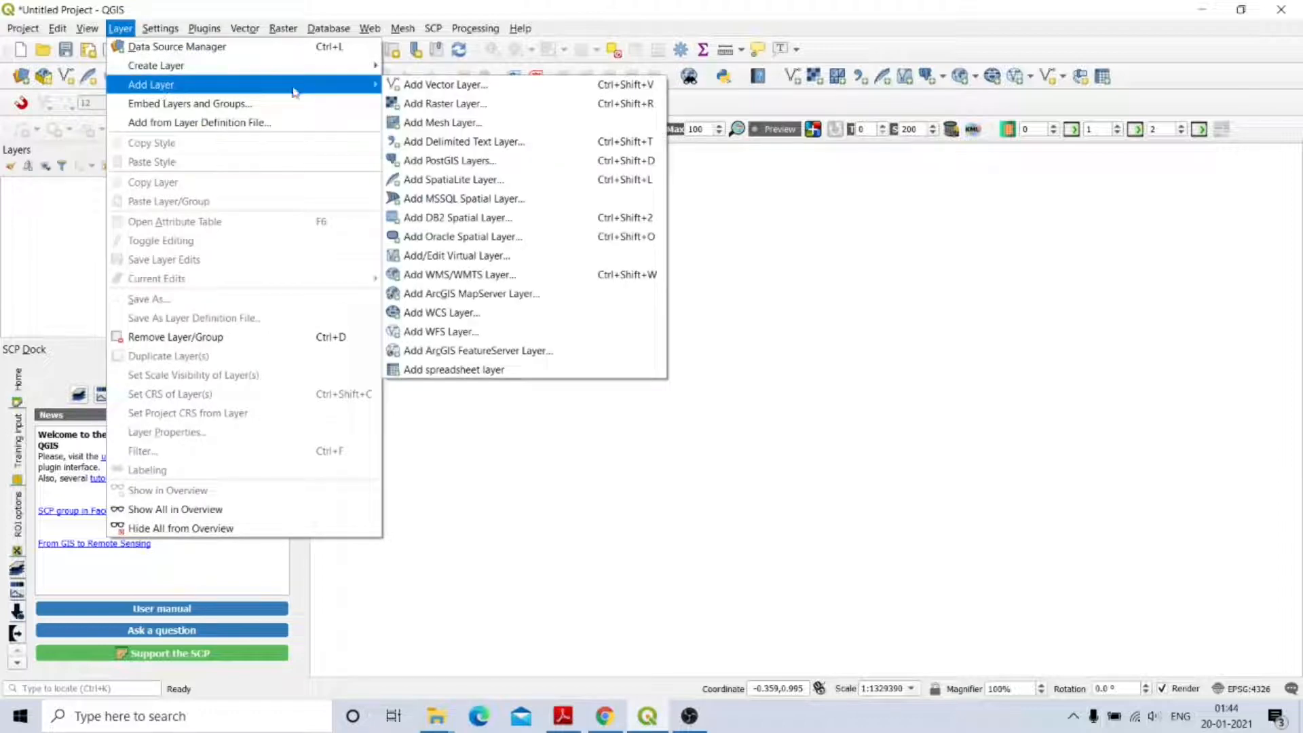
{"action": "left_click", "coordinate": [429, 104]}
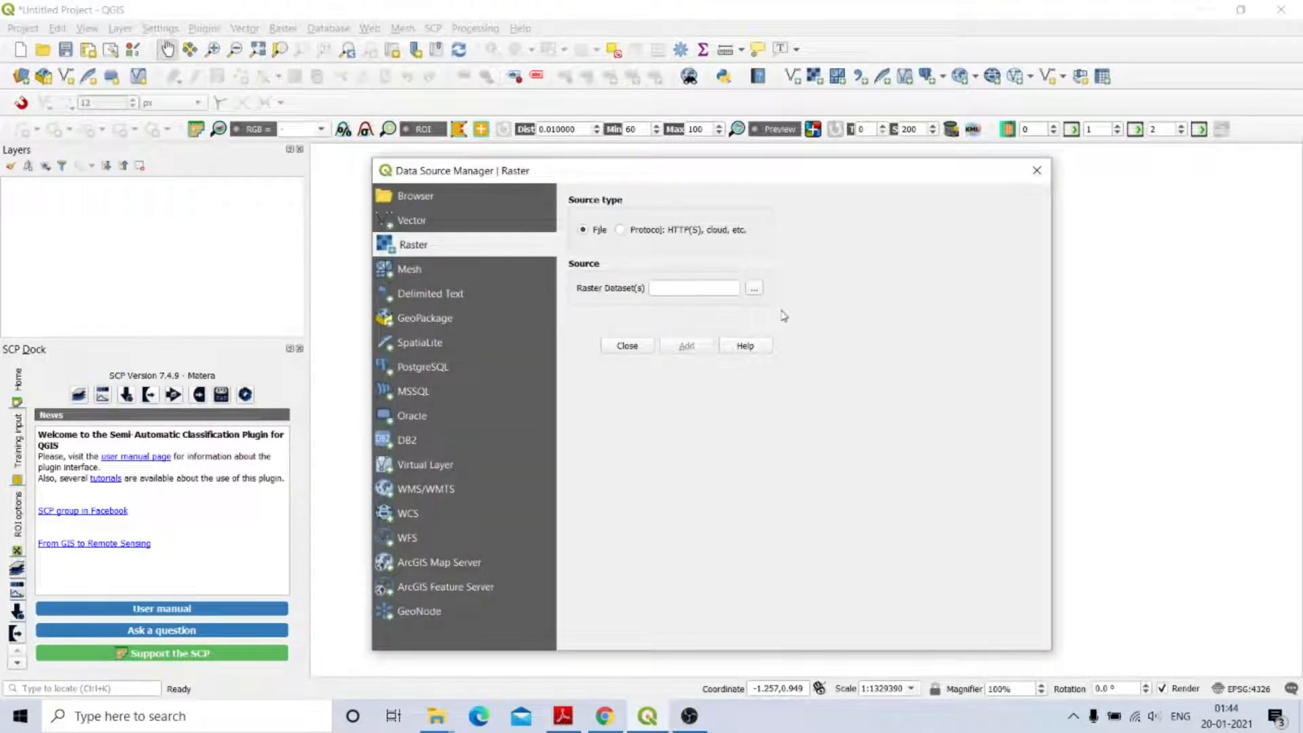
{"action": "left_click", "coordinate": [755, 289]}
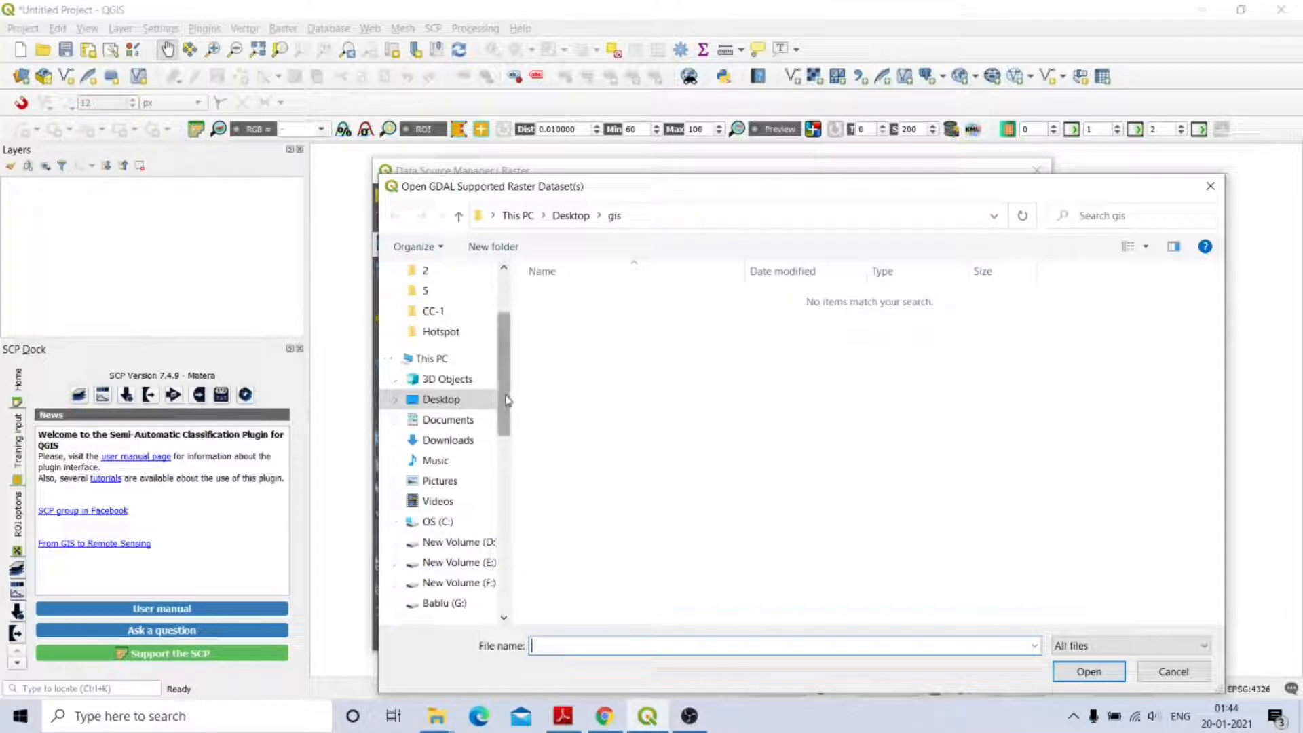
{"action": "scroll", "coordinate": [509, 428], "scroll_direction": "down", "scroll_amount": 2}
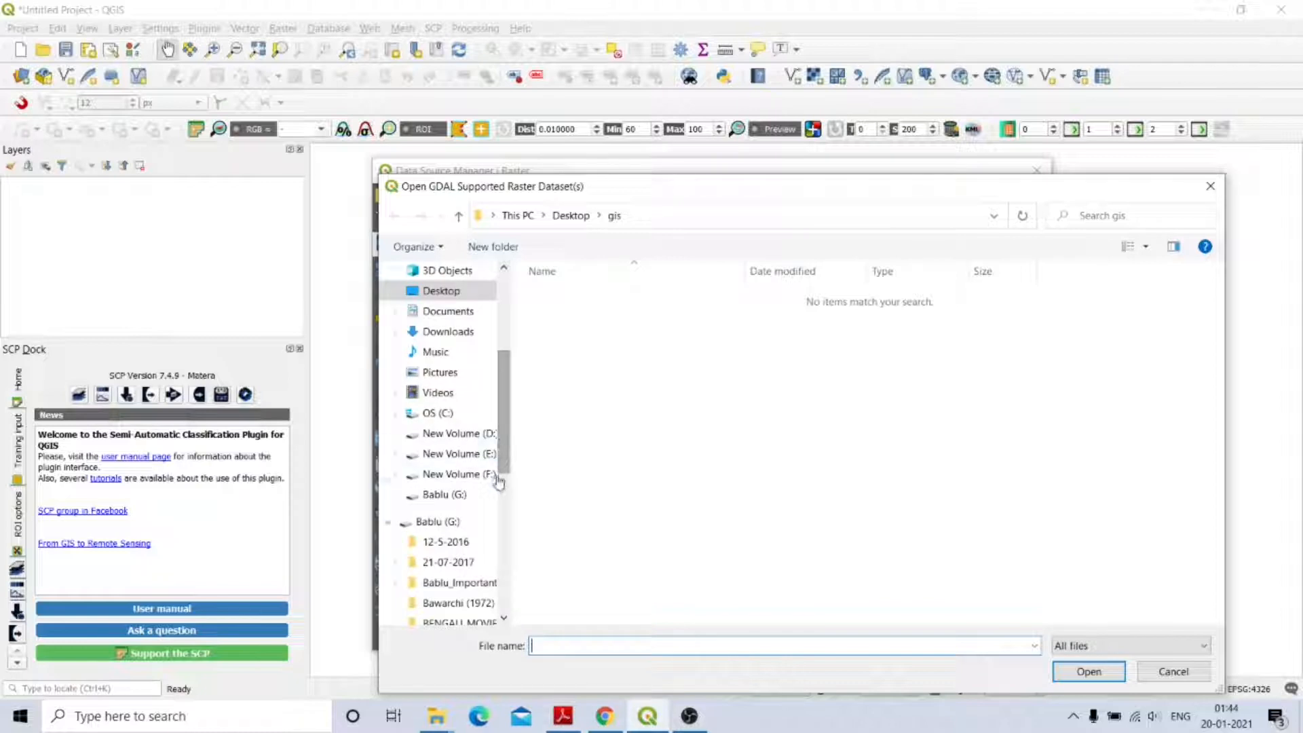
{"action": "left_click", "coordinate": [437, 292]}
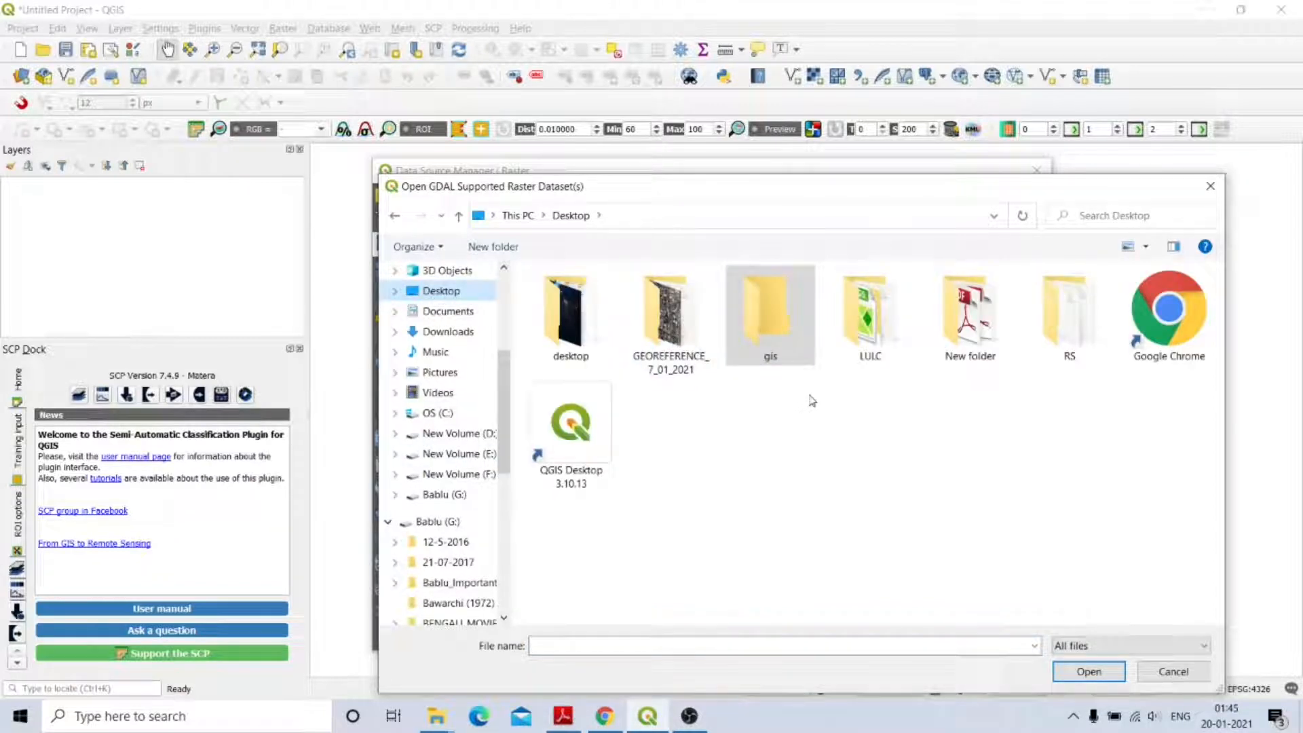
Pick LISS_III_Image.tif from Desktop\RS and add it as a raster layer.
{"action": "double_click", "coordinate": [868, 319]}
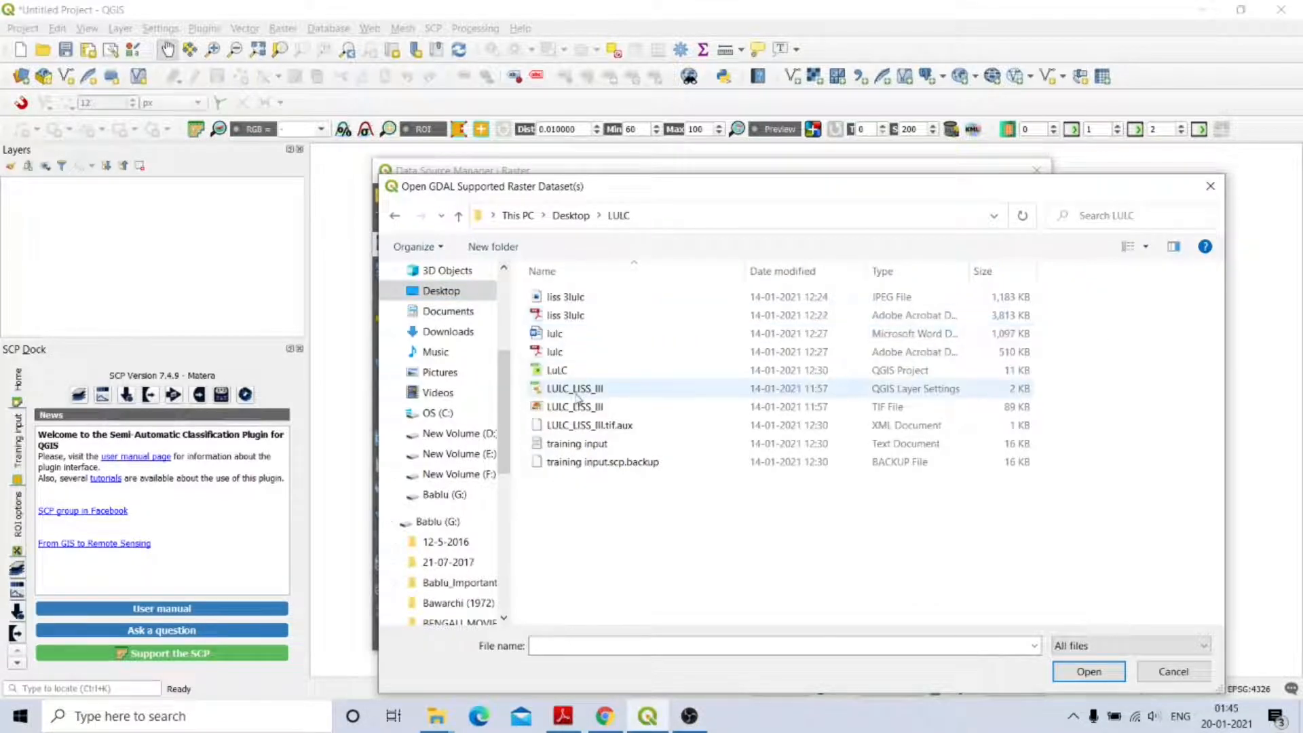
{"action": "left_click", "coordinate": [394, 214]}
{"action": "double_click", "coordinate": [1071, 332]}
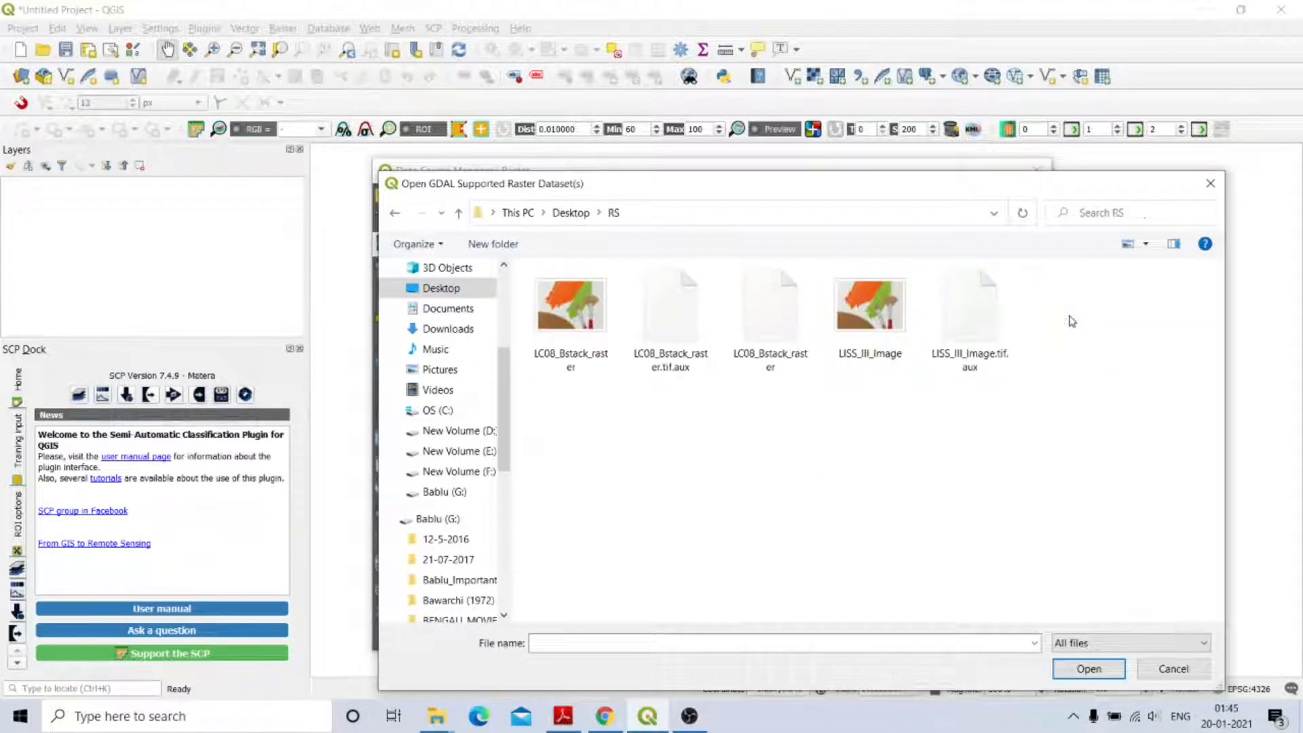
{"action": "left_click", "coordinate": [866, 339]}
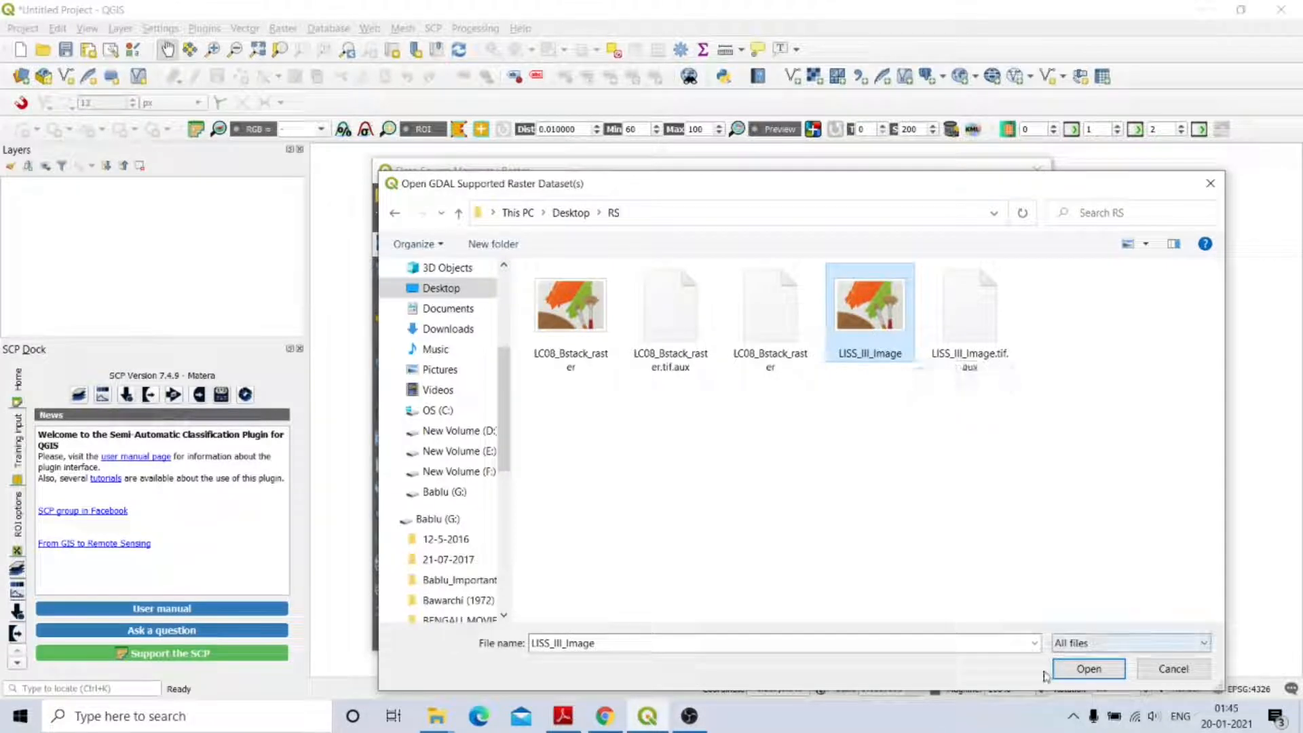
{"action": "left_click", "coordinate": [1086, 668]}
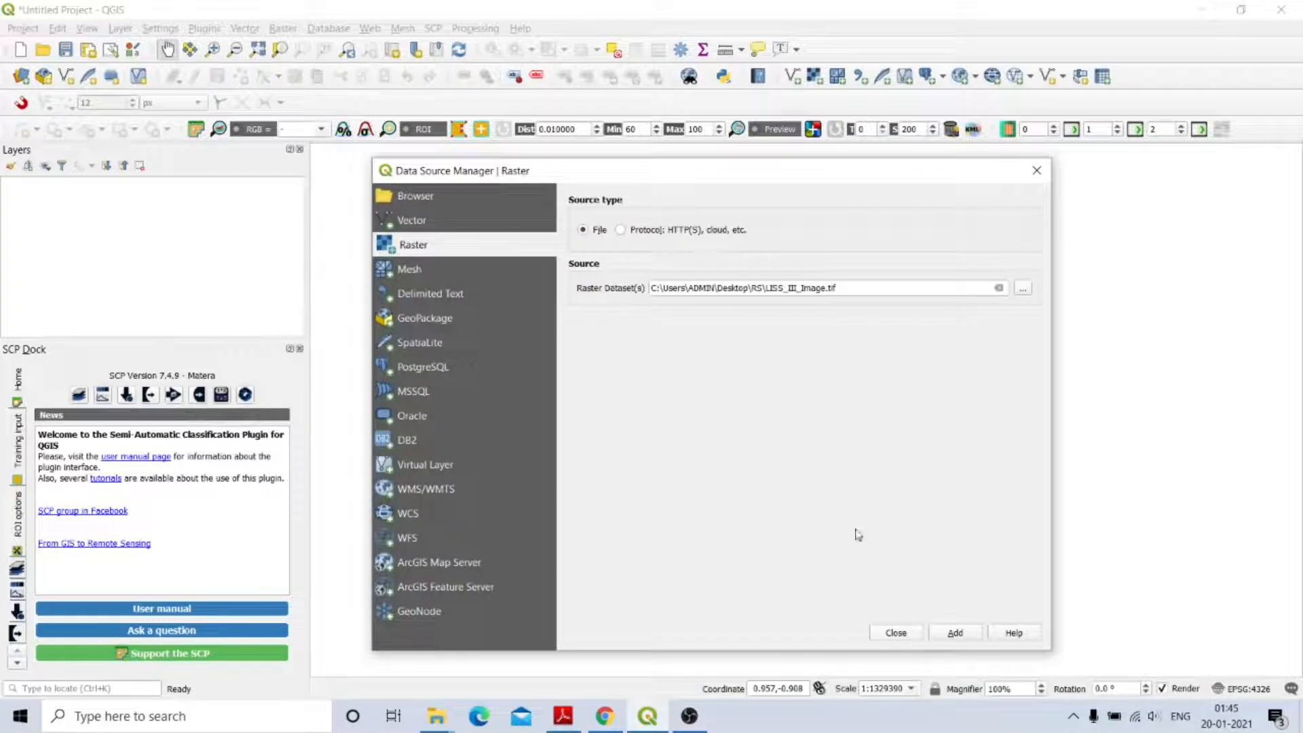
{"action": "left_click", "coordinate": [954, 634]}
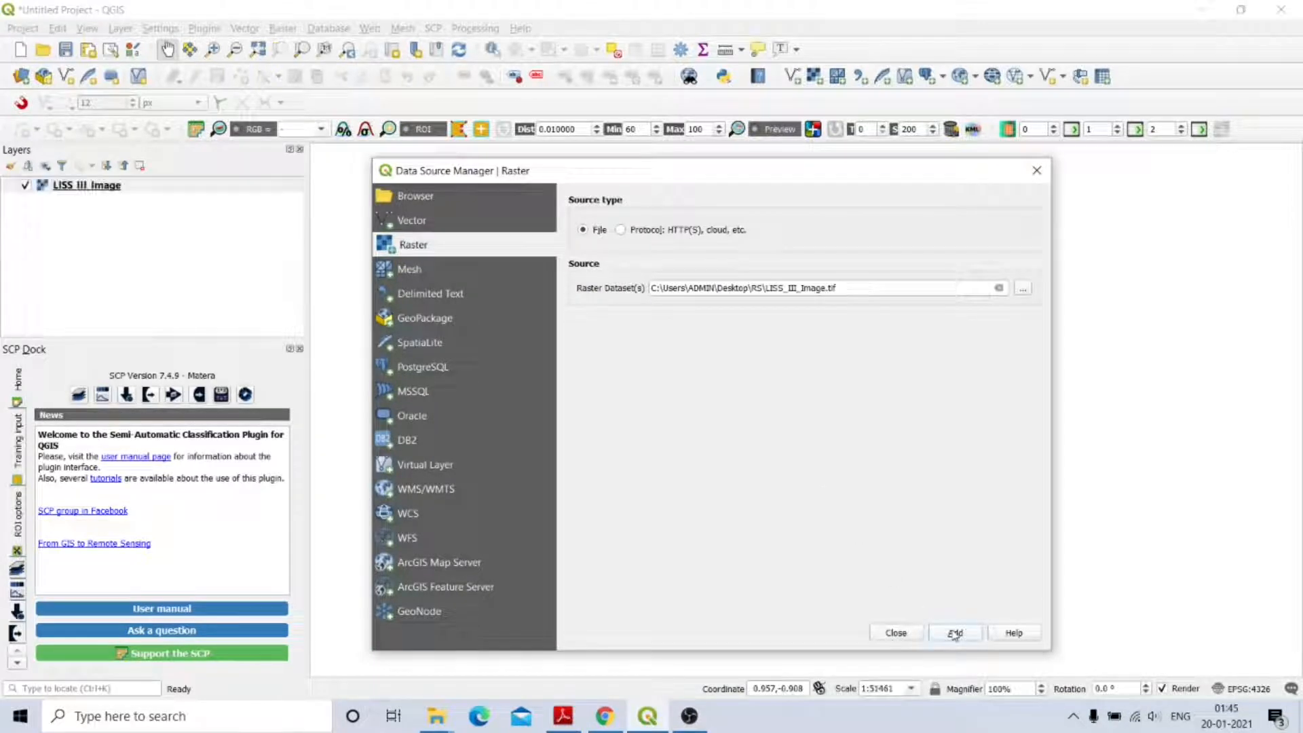
{"action": "left_click", "coordinate": [909, 633]}
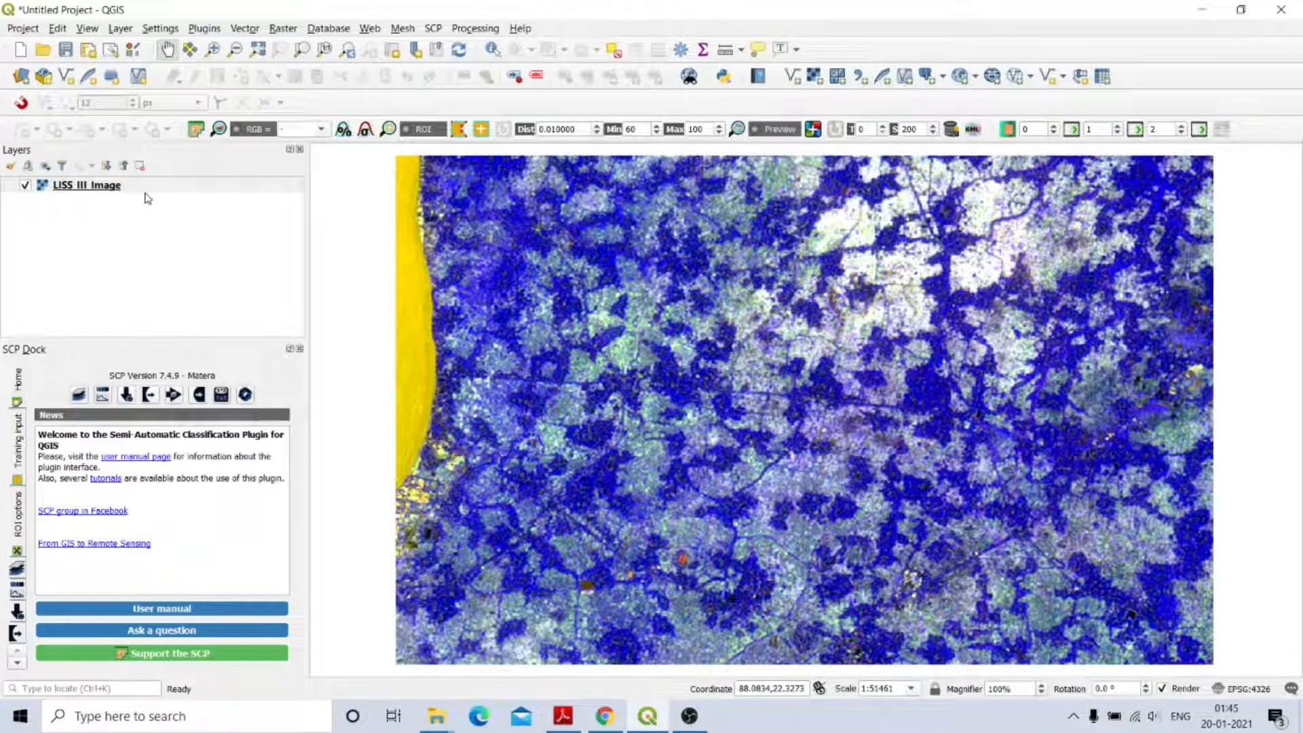
Remove the LISS III Image layer from the Layers panel and confirm the removal.
{"action": "mouse_move", "coordinate": [119, 194]}
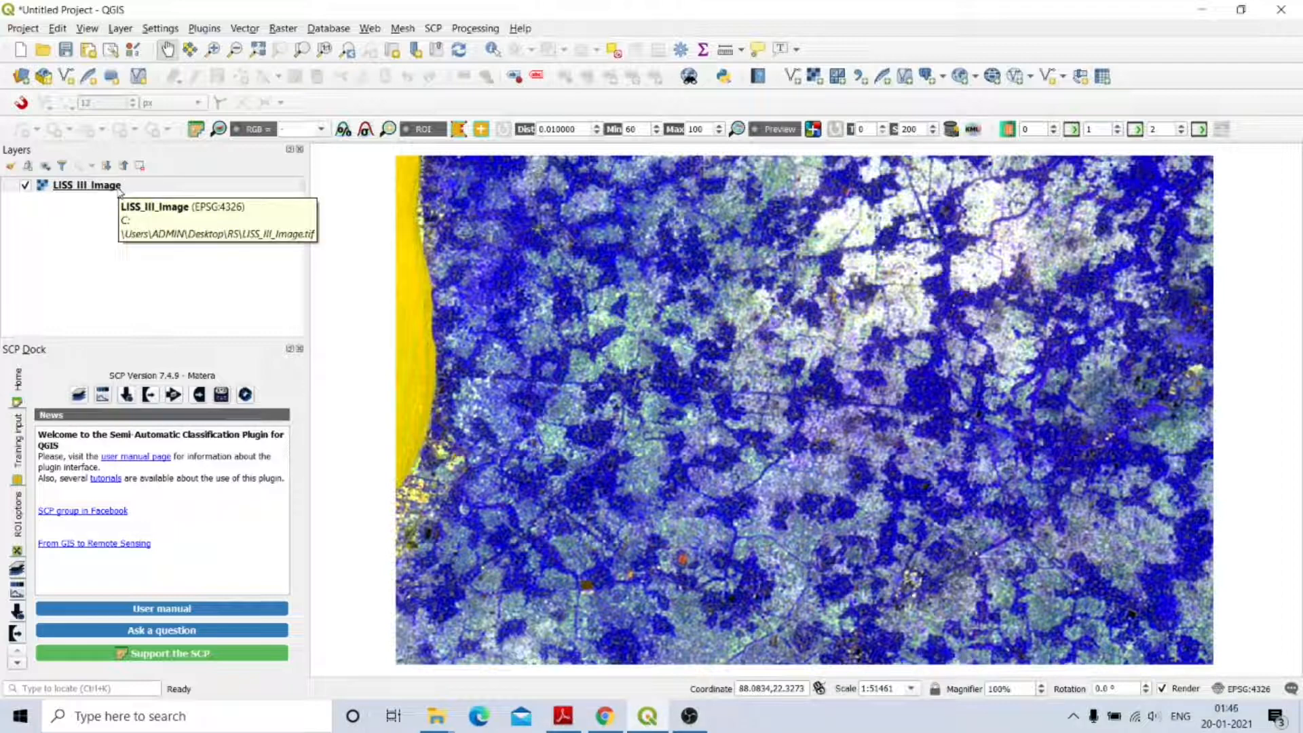
{"action": "left_click", "coordinate": [86, 185]}
{"action": "left_click", "coordinate": [140, 166]}
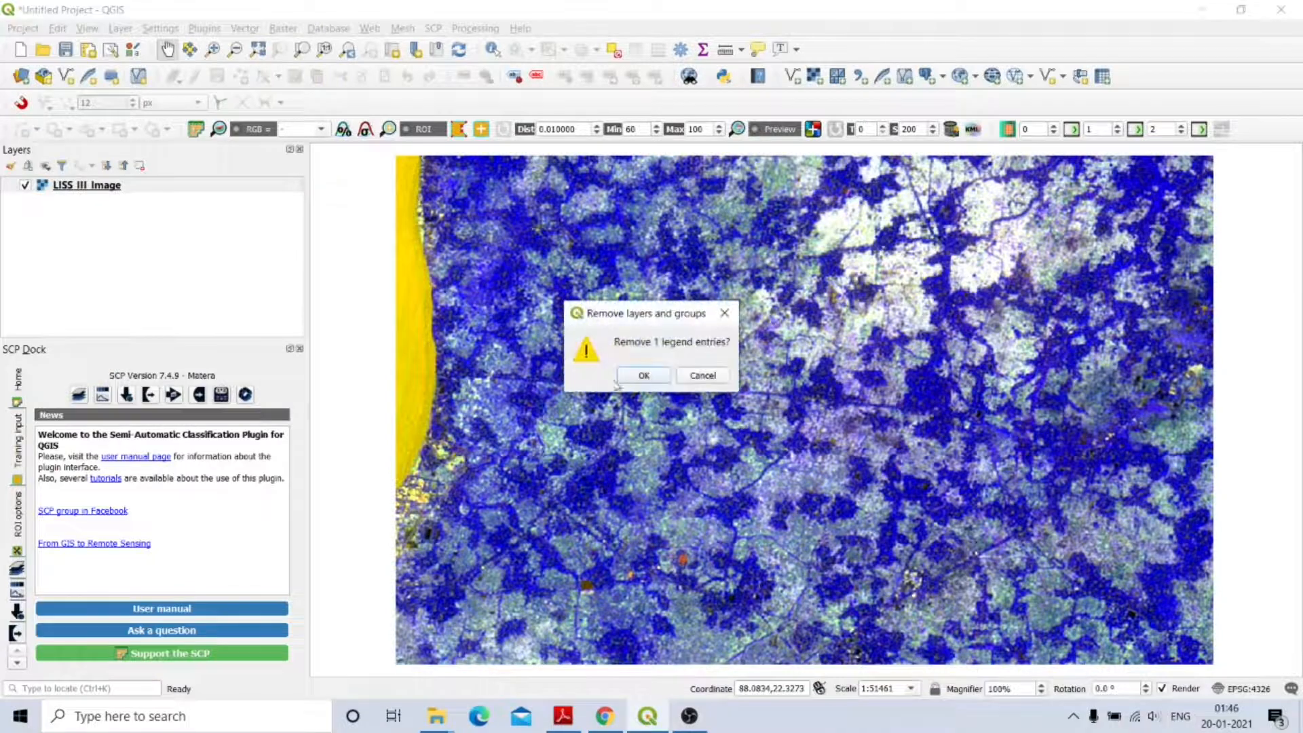
{"action": "left_click", "coordinate": [645, 376]}
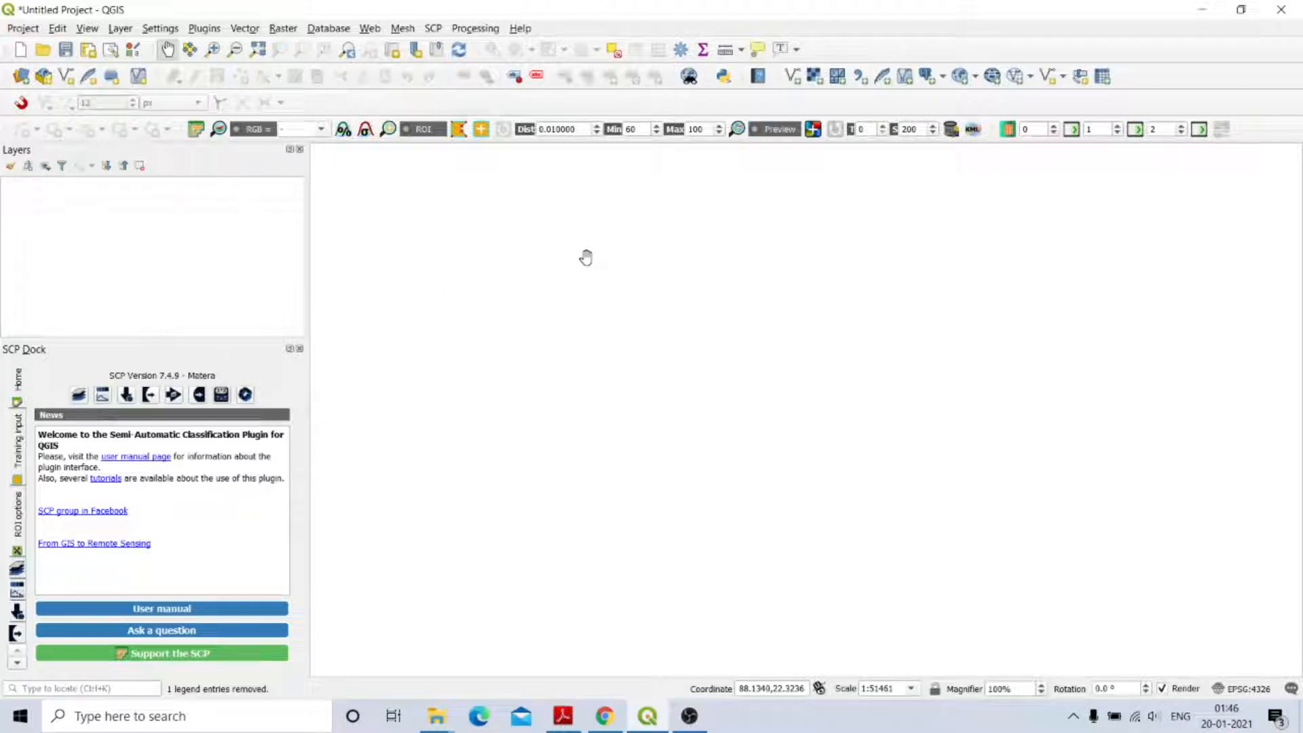
In the SCP Band set tab, load the LISS_III_Image raster as Band set 1.
{"action": "left_click", "coordinate": [434, 29]}
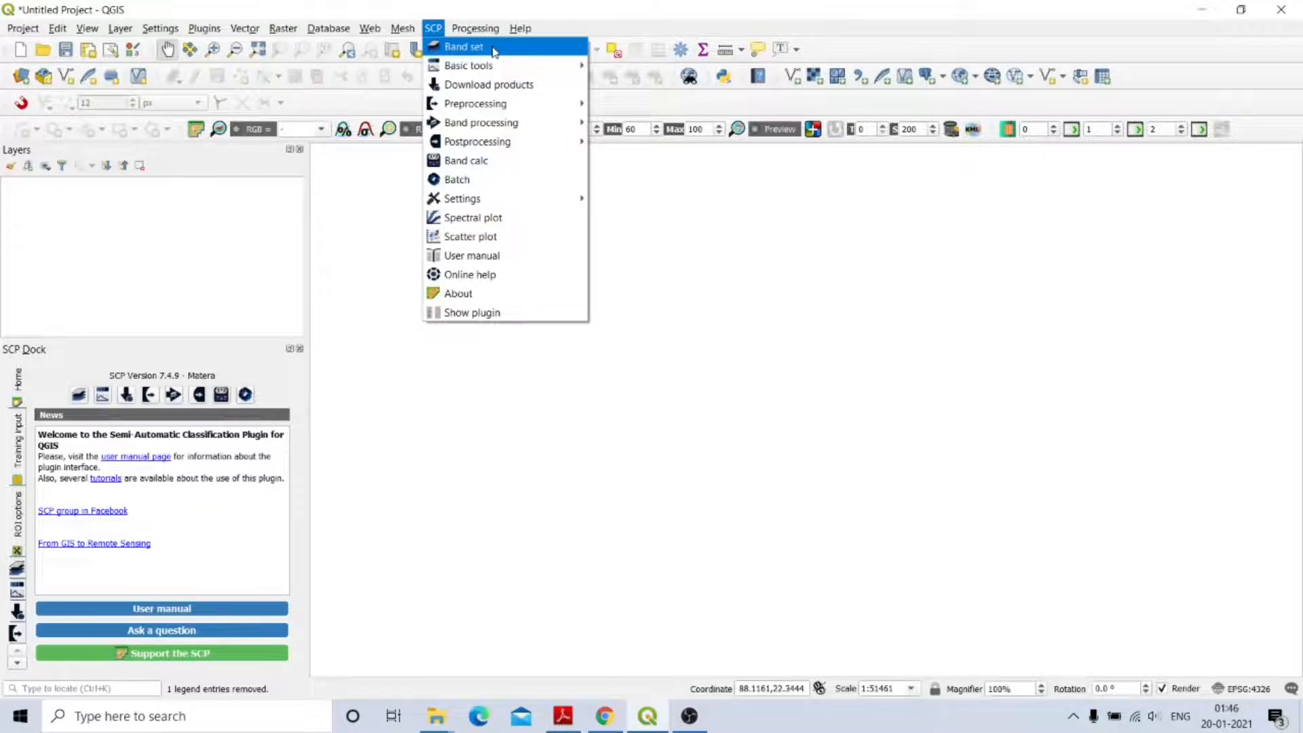
{"action": "left_click", "coordinate": [442, 48]}
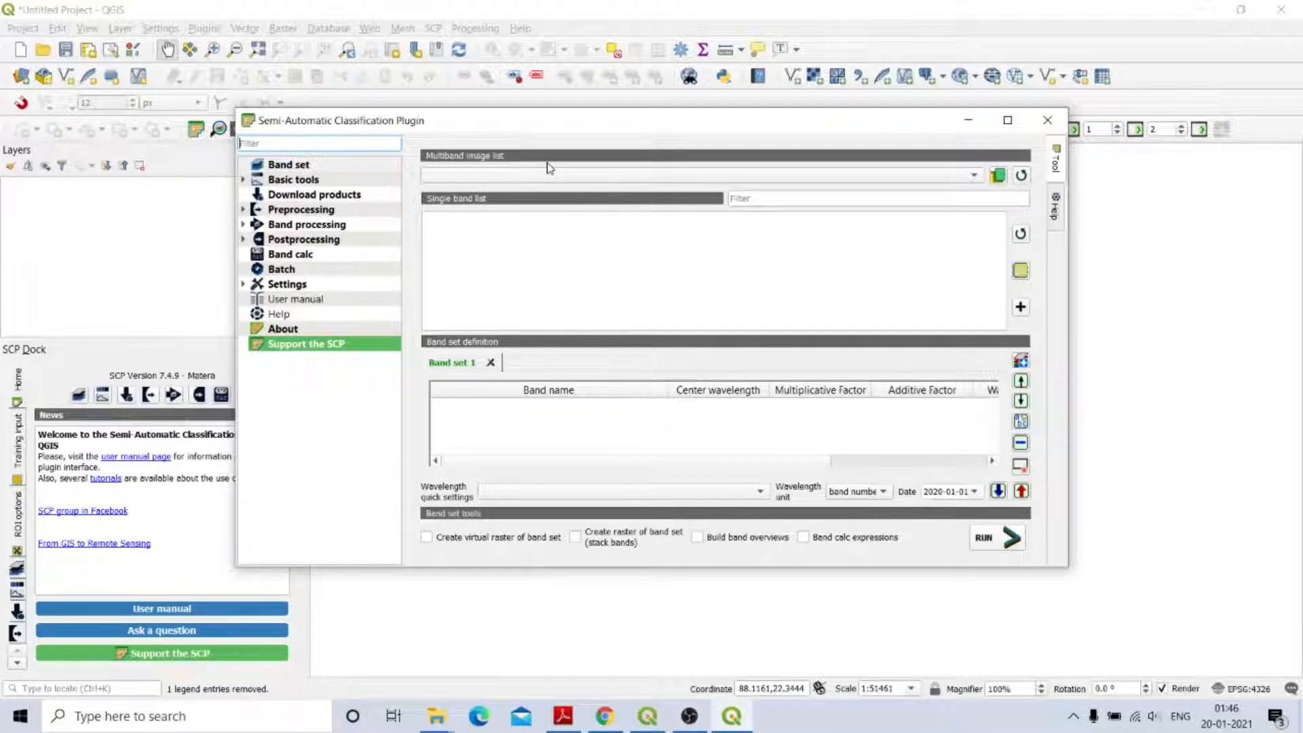
{"action": "left_click", "coordinate": [998, 175]}
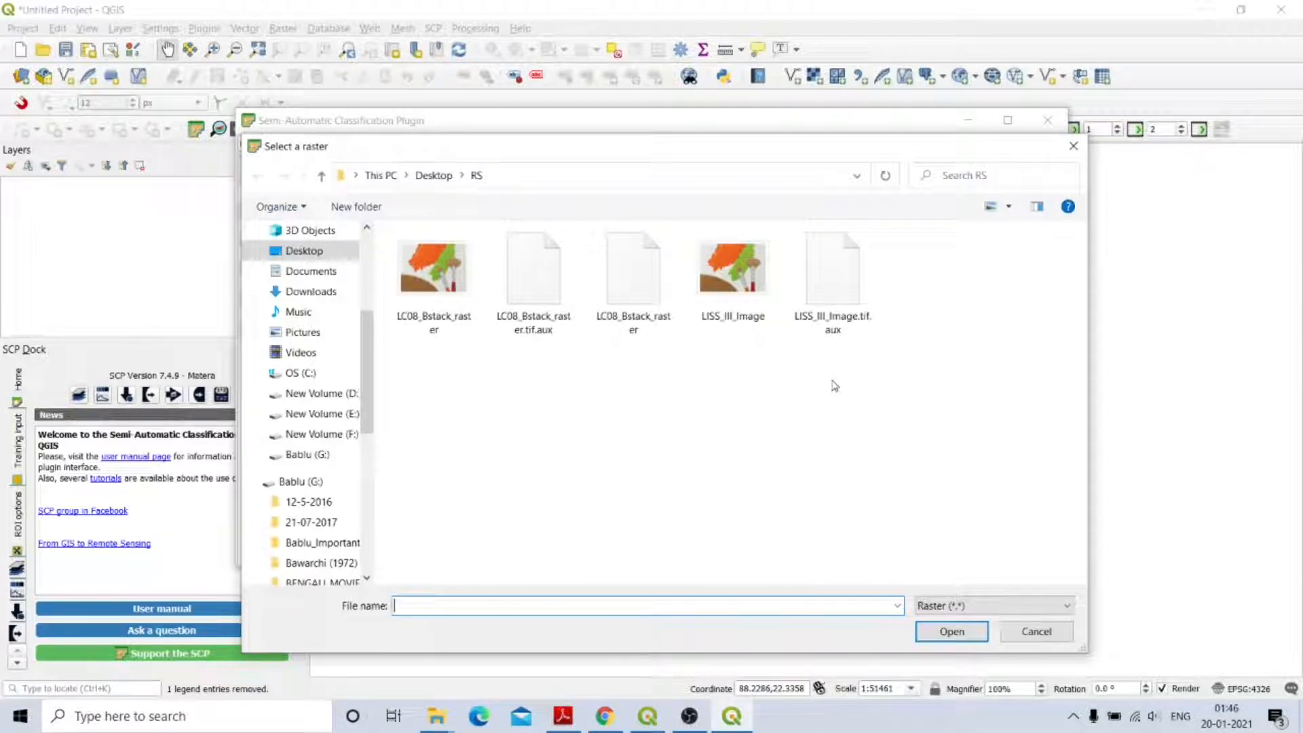
{"action": "left_click", "coordinate": [746, 300]}
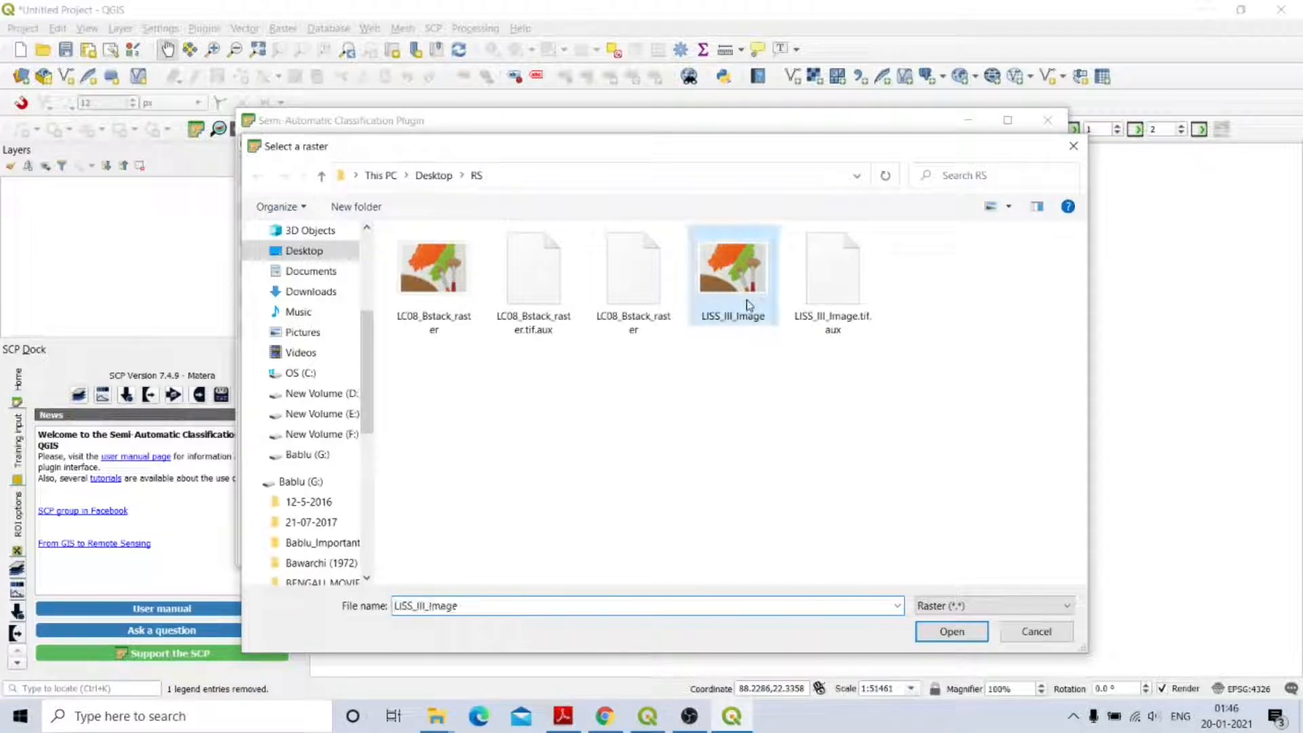
{"action": "left_click", "coordinate": [949, 634]}
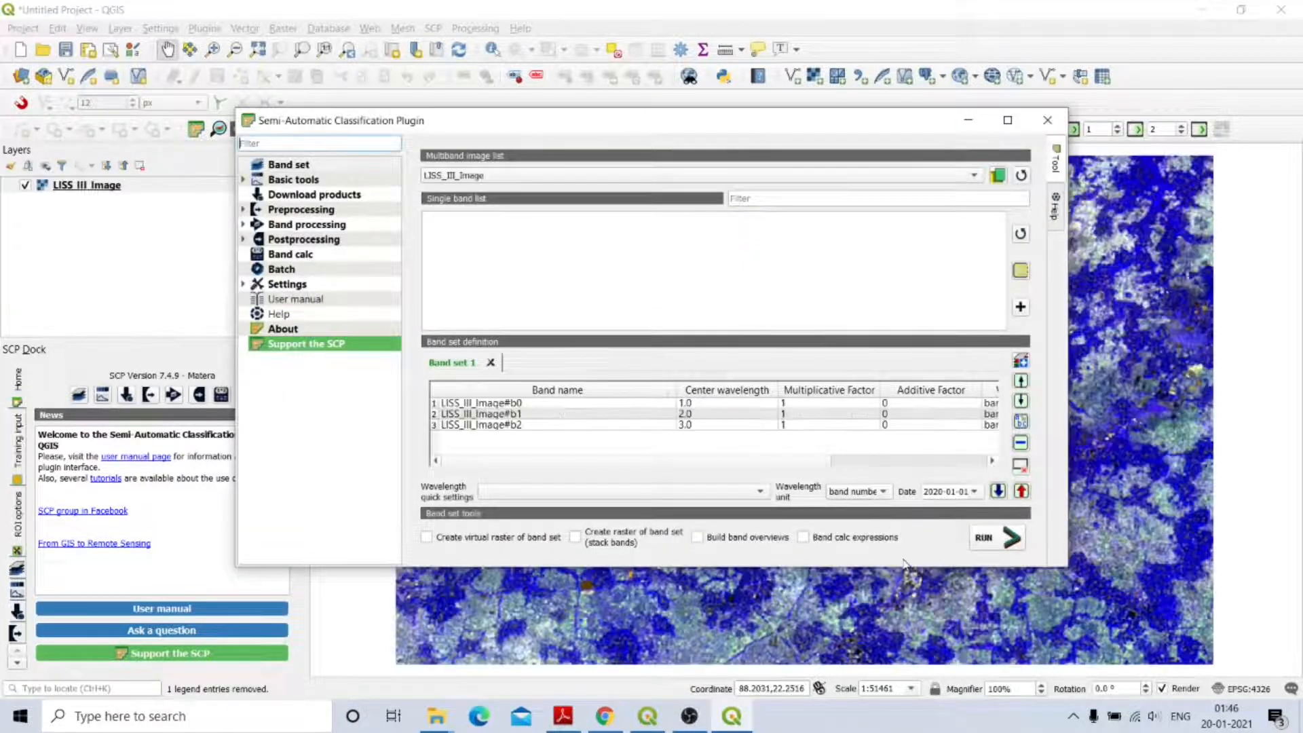
Minimize the SCP window to reveal the image, then show the View menu's Panels list.
{"action": "left_click", "coordinate": [969, 123]}
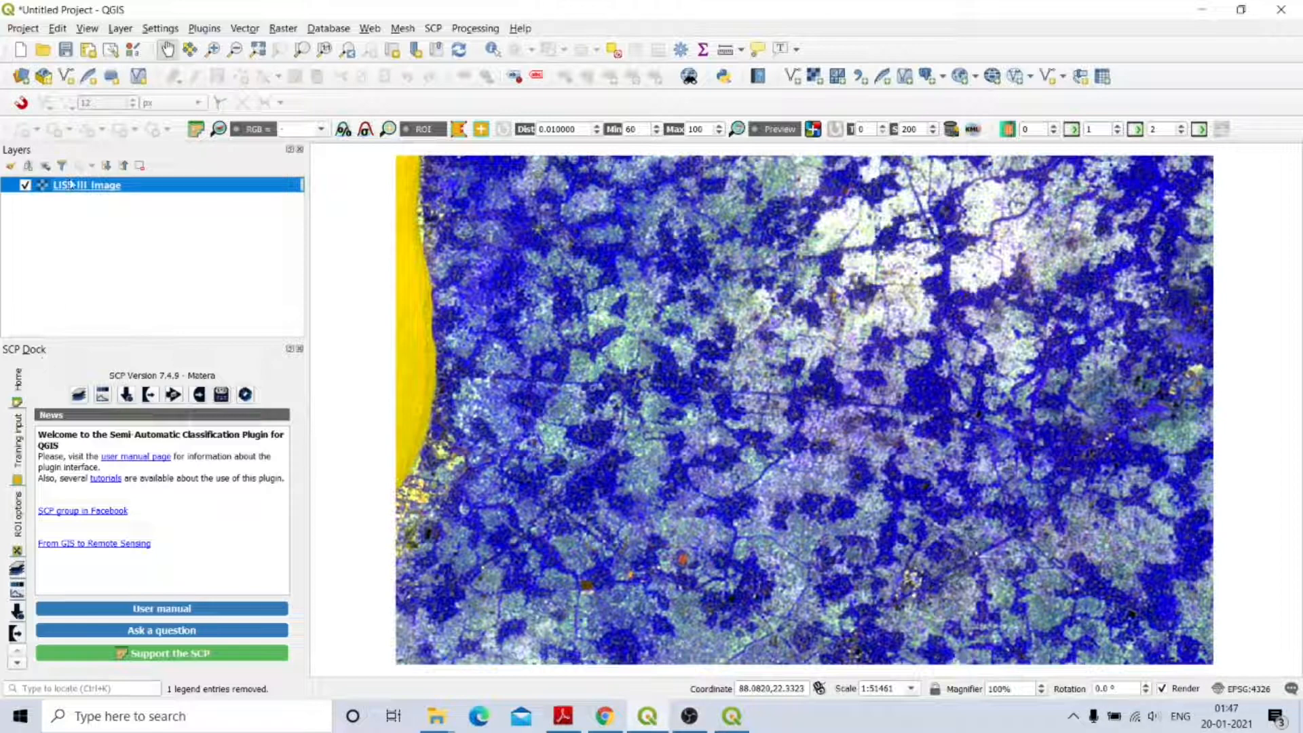
{"action": "left_click", "coordinate": [88, 29]}
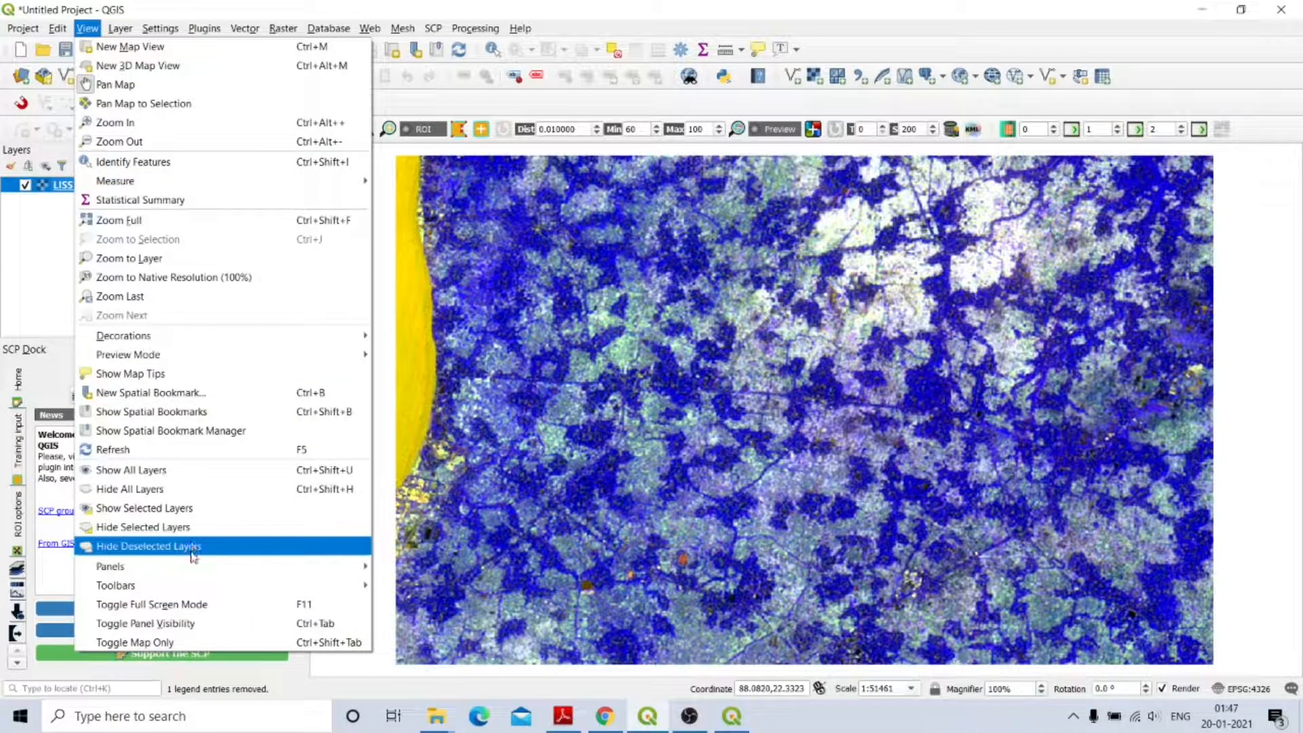
{"action": "mouse_move", "coordinate": [188, 566]}
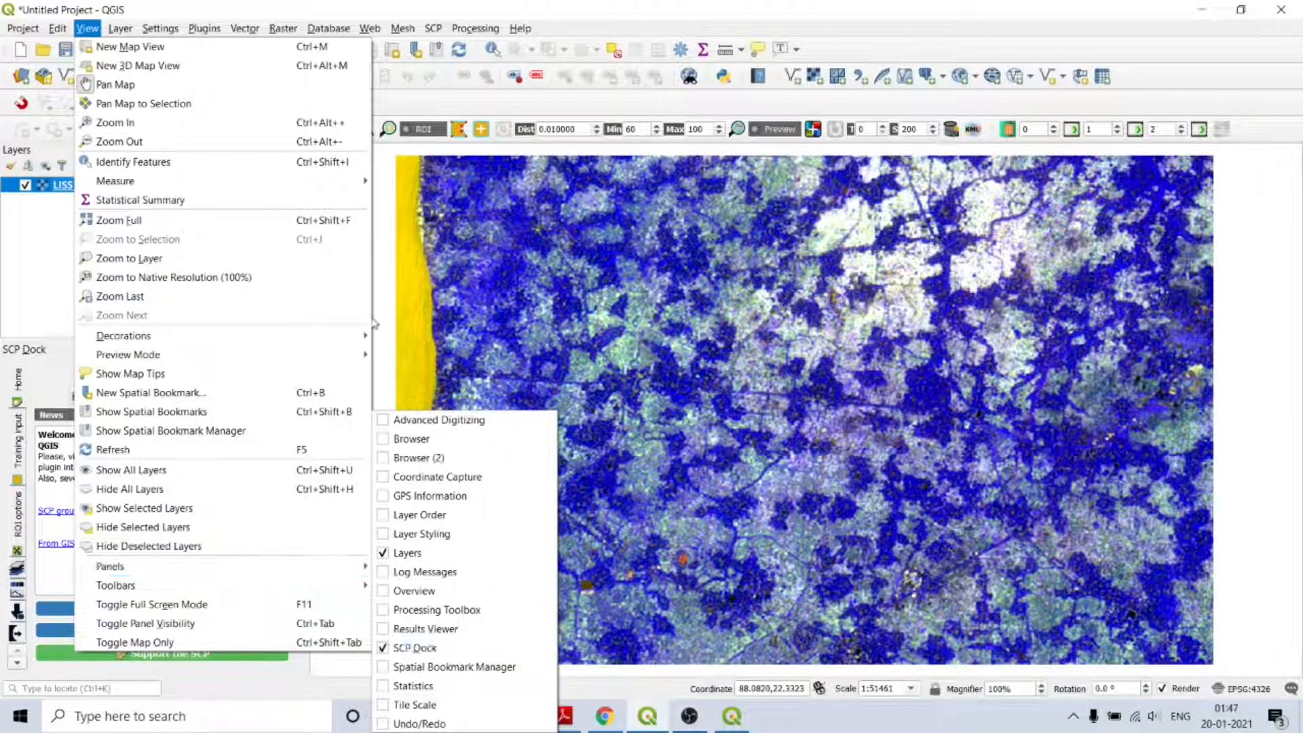
Dismiss the View menu, pan the image, and zoom to the full LISS III extent.
{"action": "left_click", "coordinate": [387, 342]}
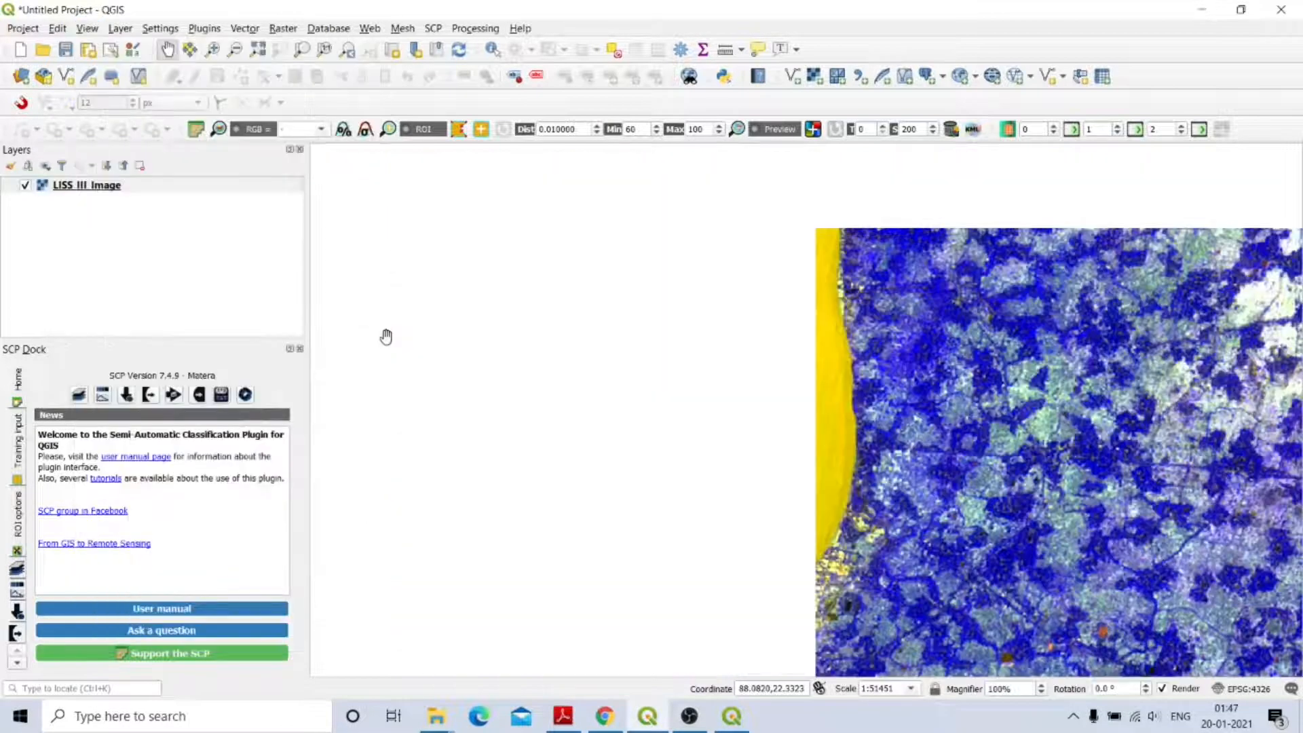
{"action": "left_click_drag", "start_coordinate": [767, 353], "coordinate": [527, 304]}
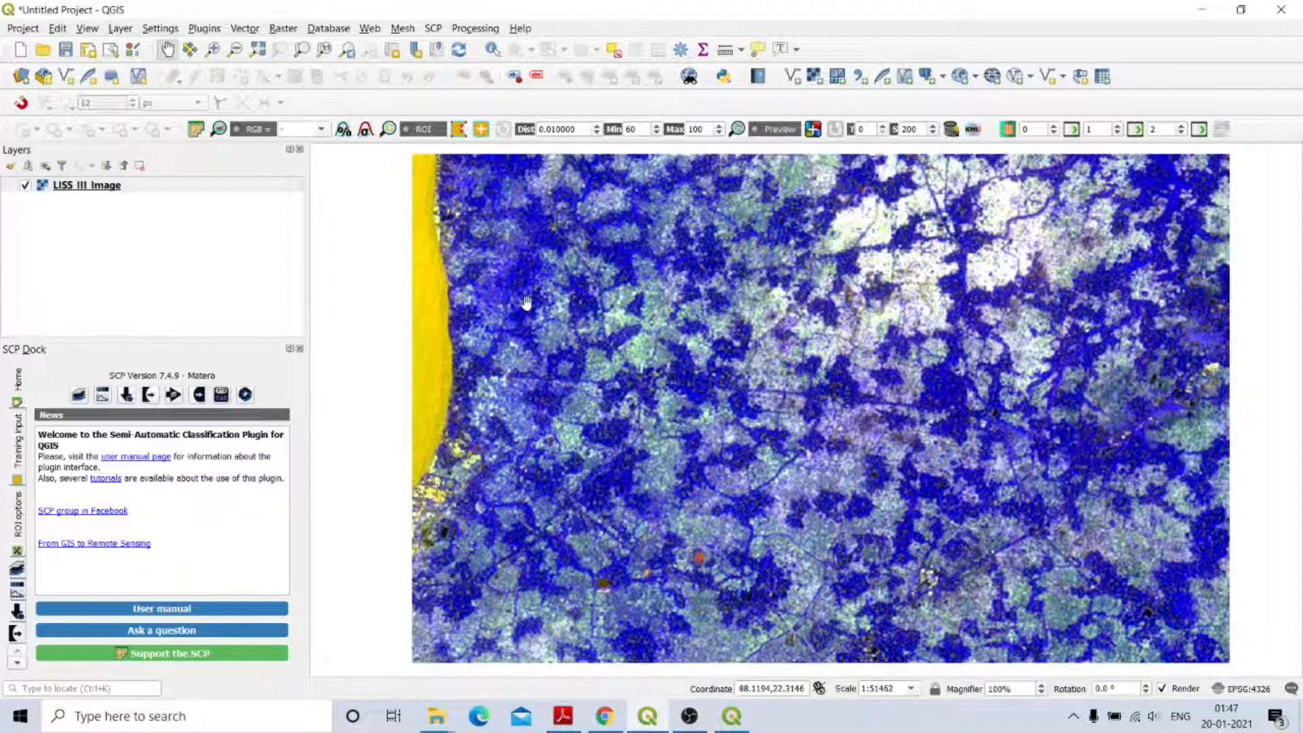
{"action": "left_click", "coordinate": [252, 47]}
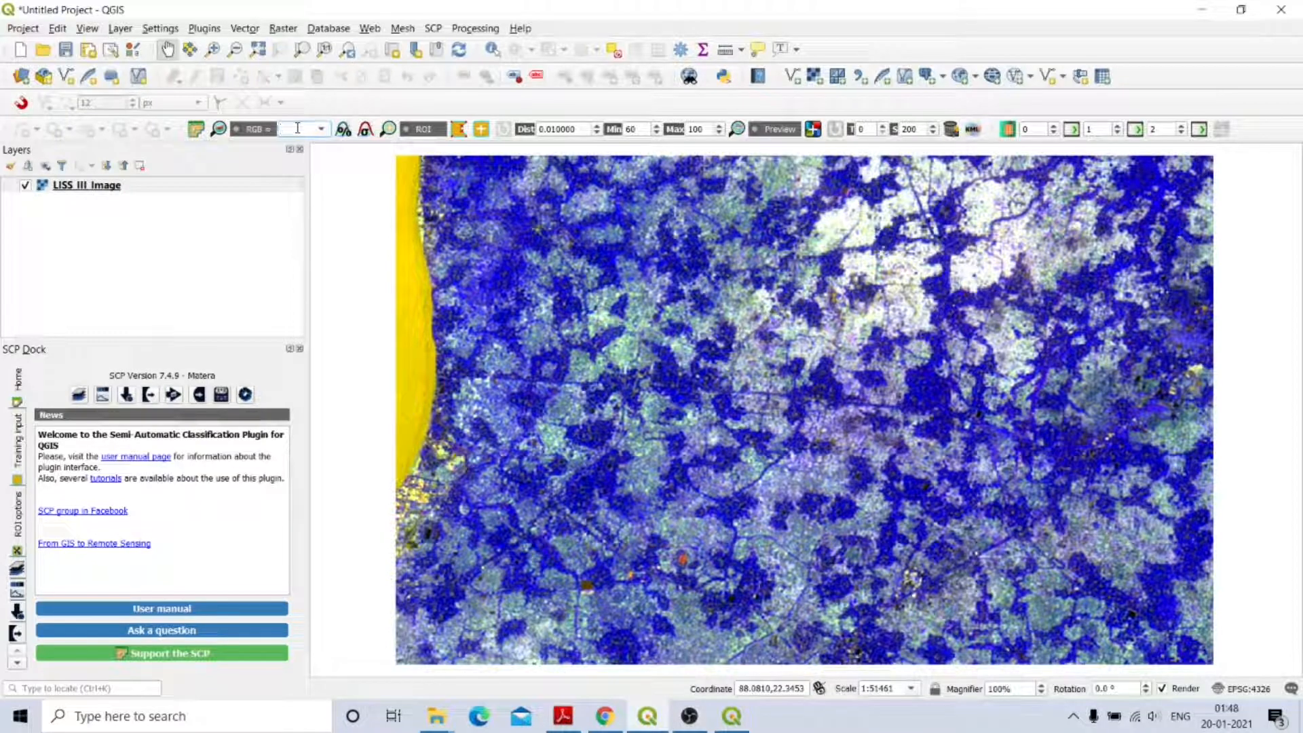
Render the image as an RGB 3-2-1 composite and show the SCP Training input panel.
{"action": "type", "text": "3-2-1"}
{"action": "left_click", "coordinate": [292, 129]}
{"action": "key", "text": "Return"}
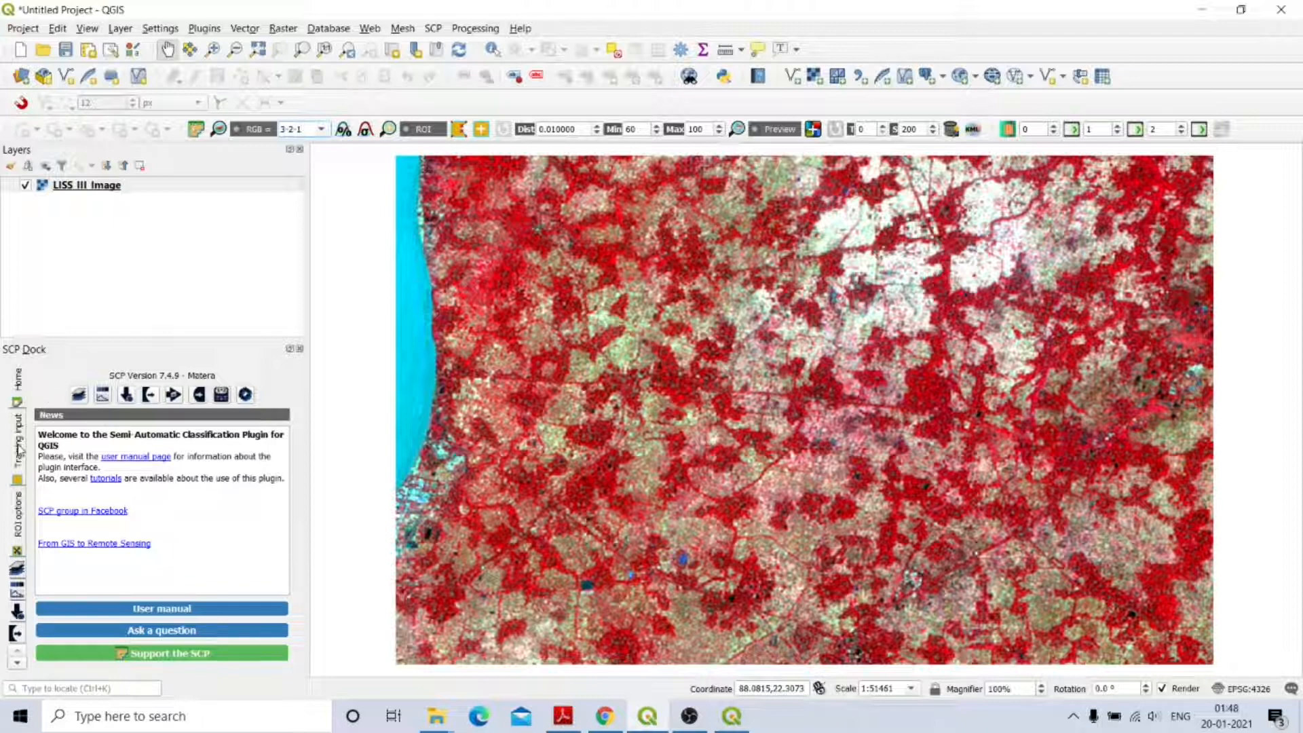
{"action": "left_click", "coordinate": [20, 448]}
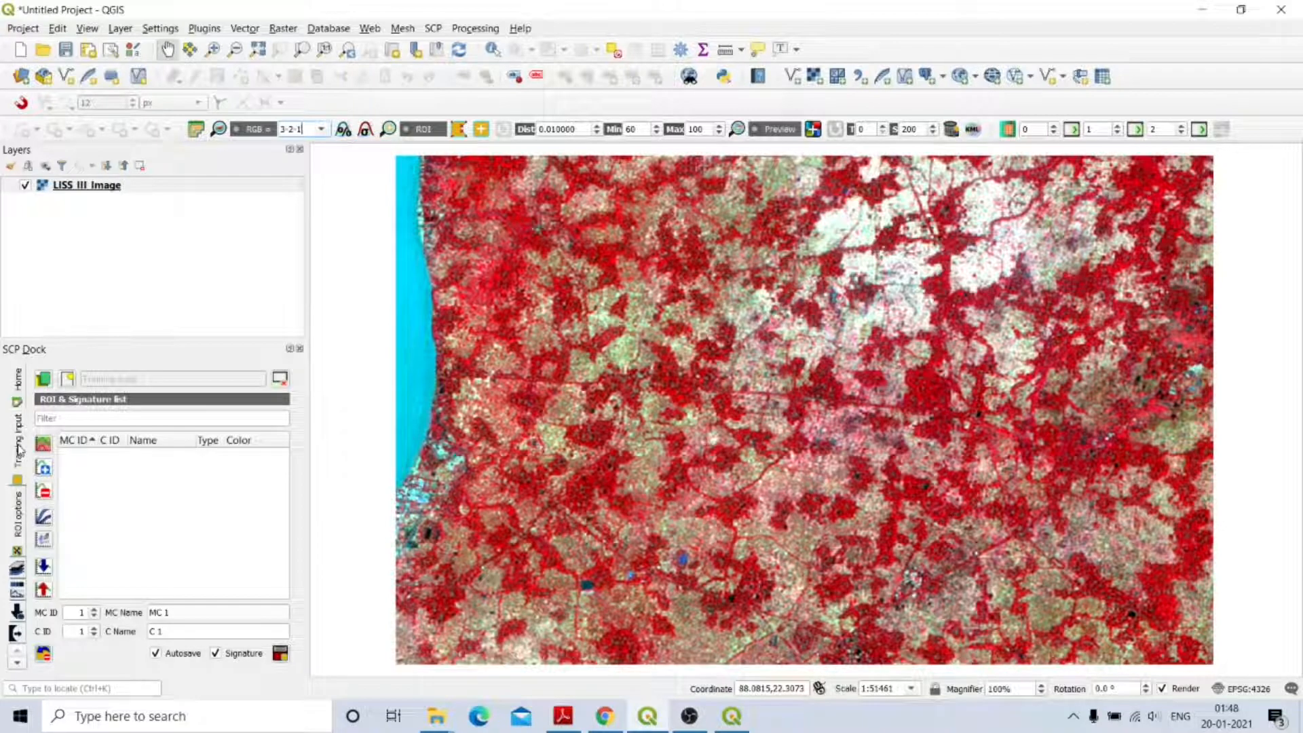
Create a new training input file named 'training input' in the Desktop gis folder.
{"action": "left_click", "coordinate": [69, 379]}
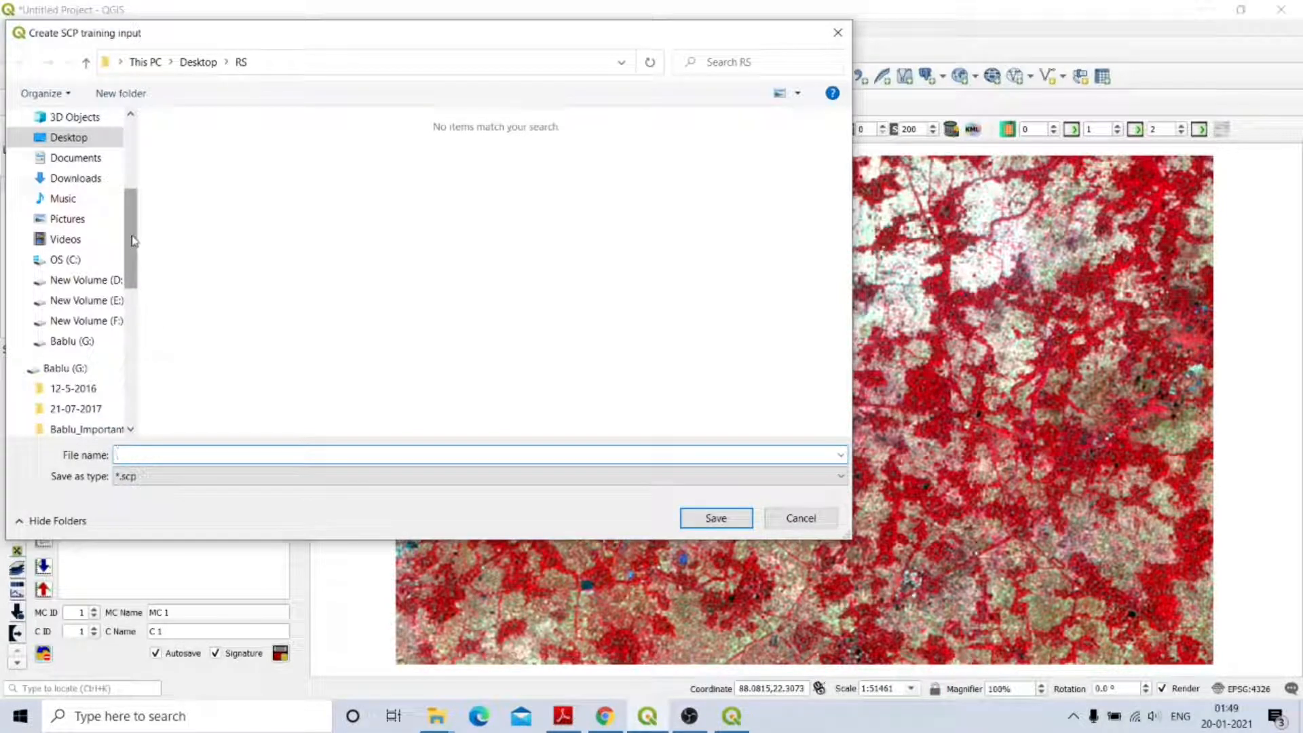
{"action": "scroll", "coordinate": [133, 240], "scroll_direction": "up", "scroll_amount": 3}
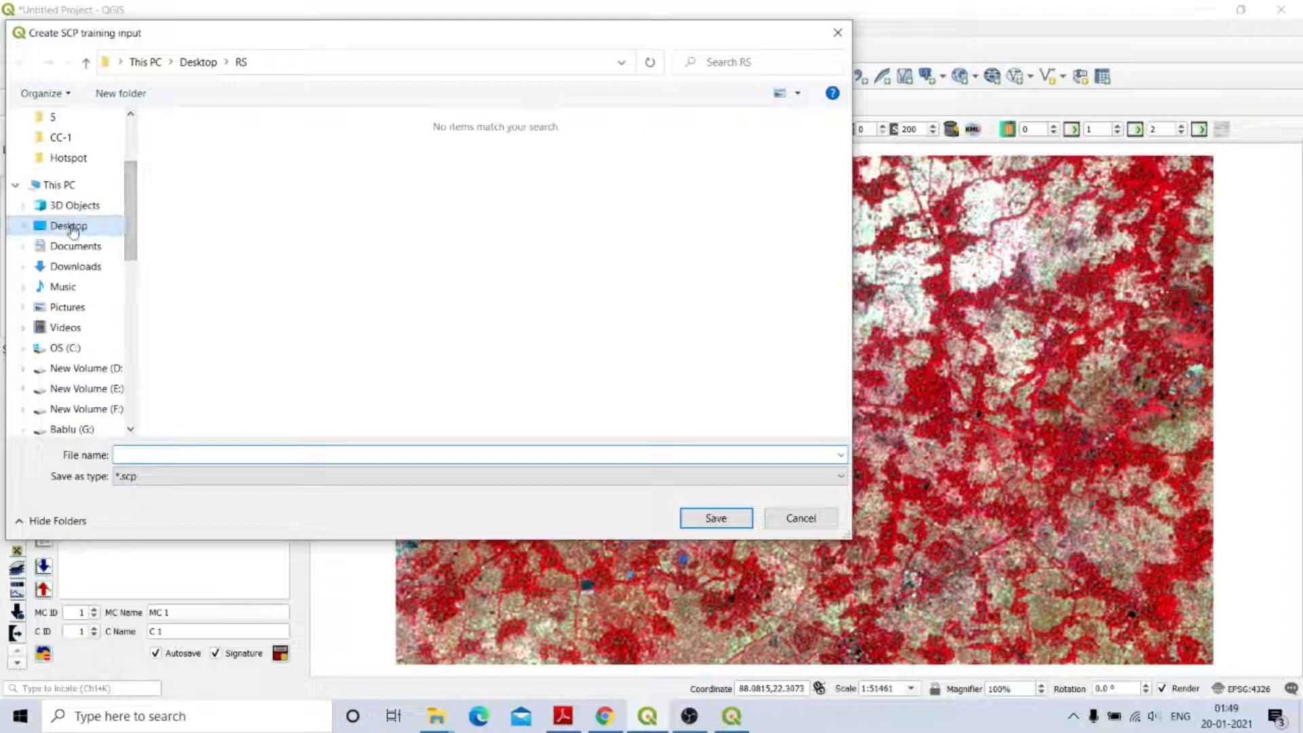
{"action": "left_click", "coordinate": [73, 231]}
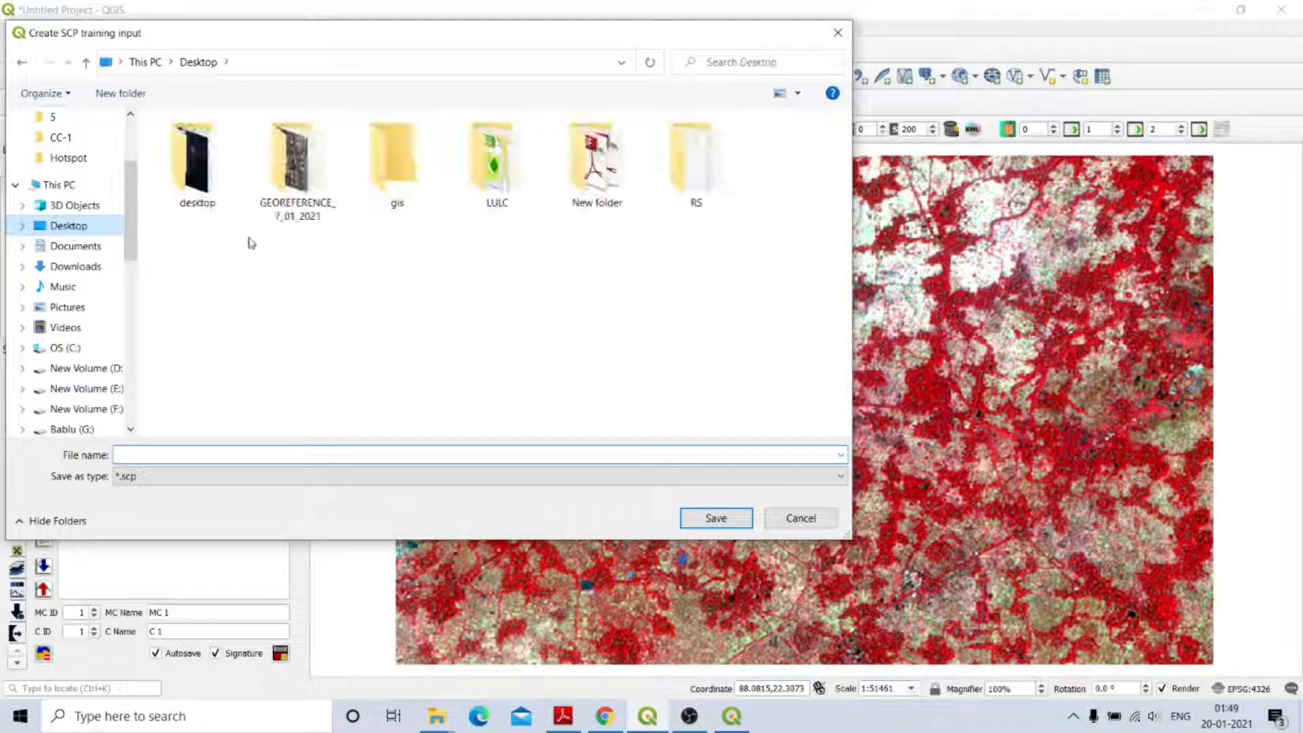
{"action": "double_click", "coordinate": [396, 179]}
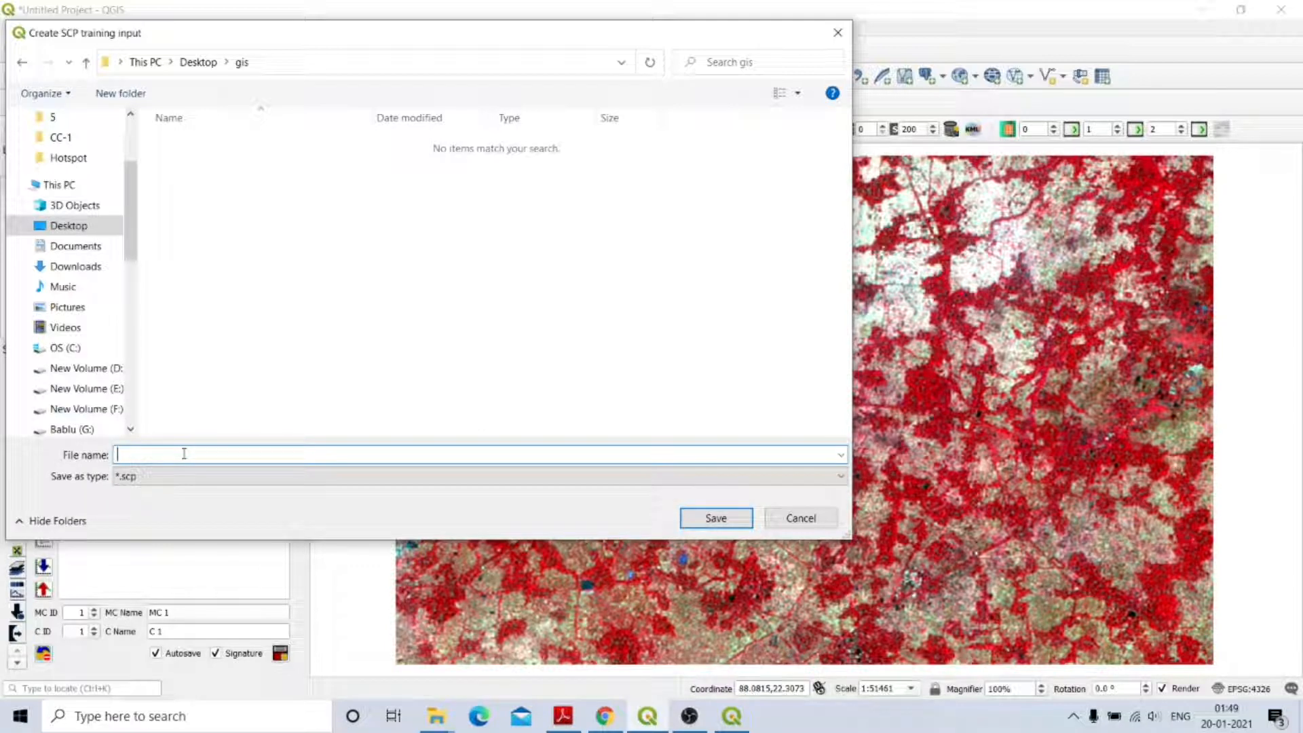
{"action": "type", "text": "training input"}
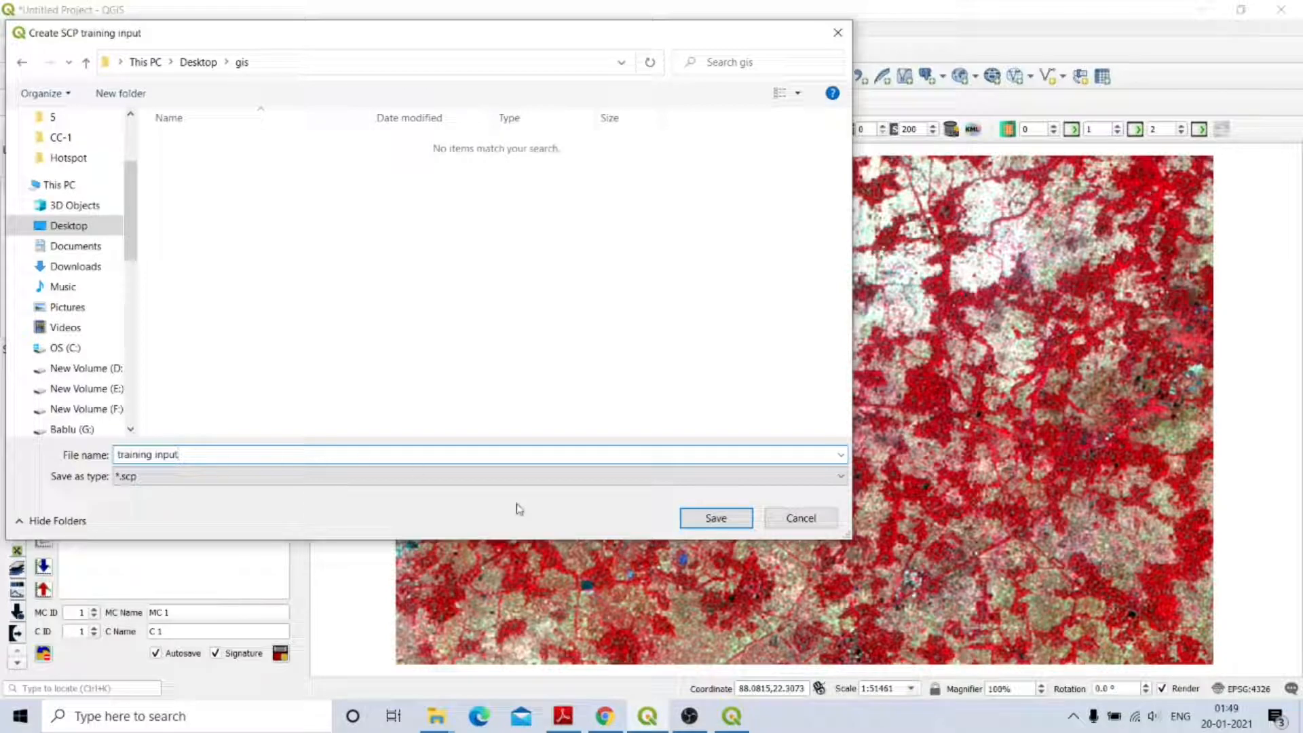
{"action": "left_click", "coordinate": [716, 518]}
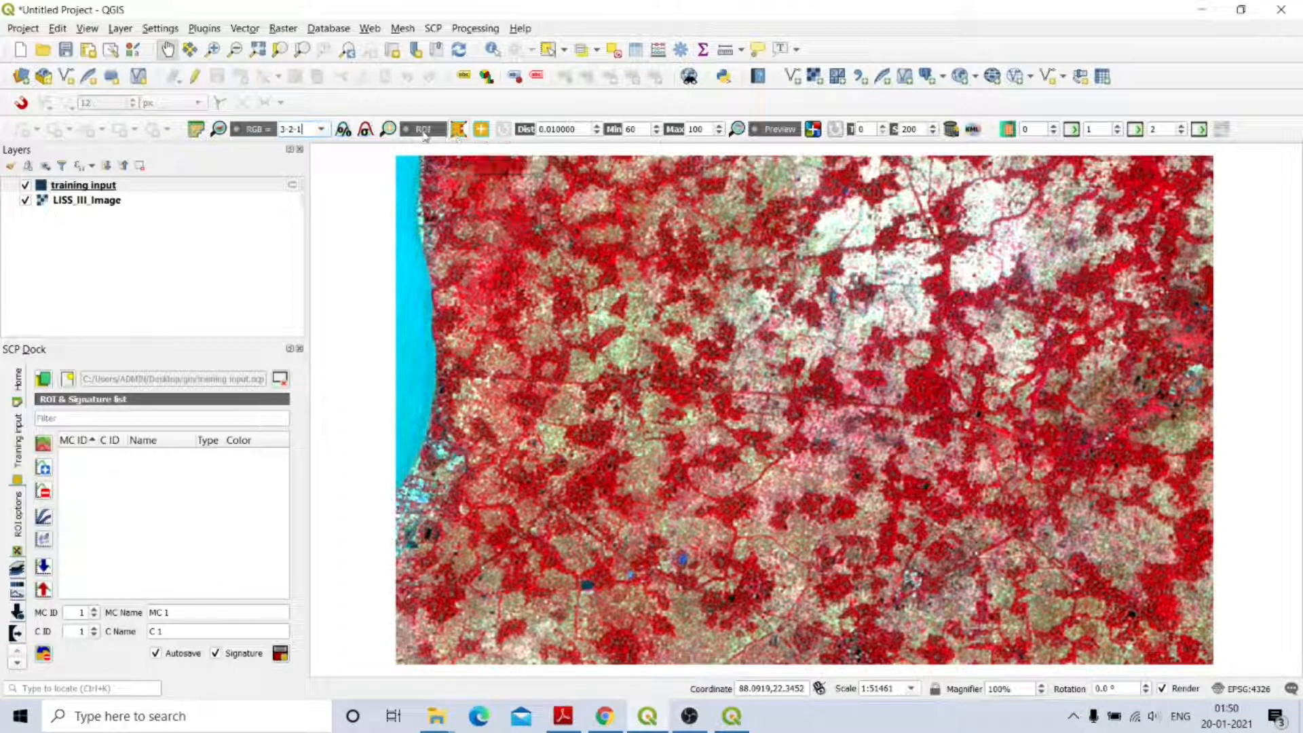
Activate the SCP Create a ROI polygon tool and click on the map.
{"action": "left_click", "coordinate": [462, 136]}
{"action": "left_click", "coordinate": [485, 272]}
{"action": "left_click", "coordinate": [487, 302]}
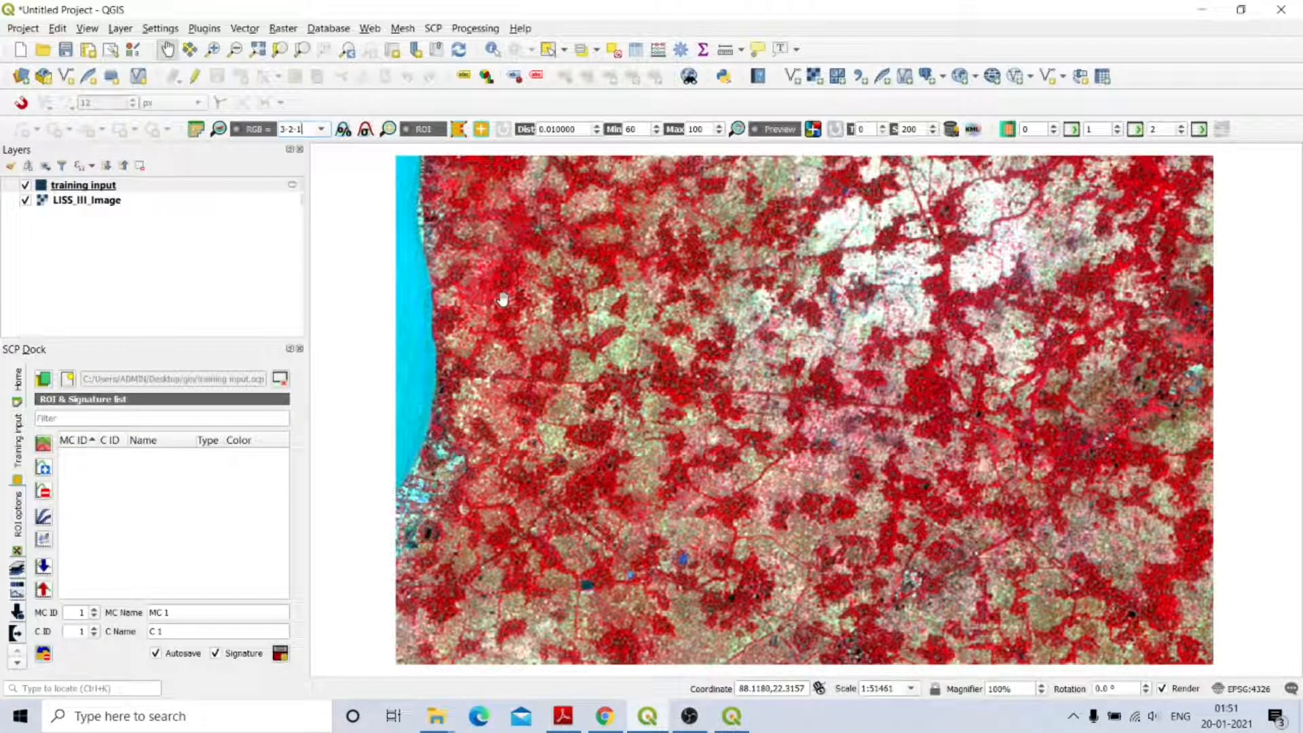
Zoom in and outline a six-vertex temporary ROI polygon over a dark red vegetation patch.
{"action": "left_click", "coordinate": [459, 129]}
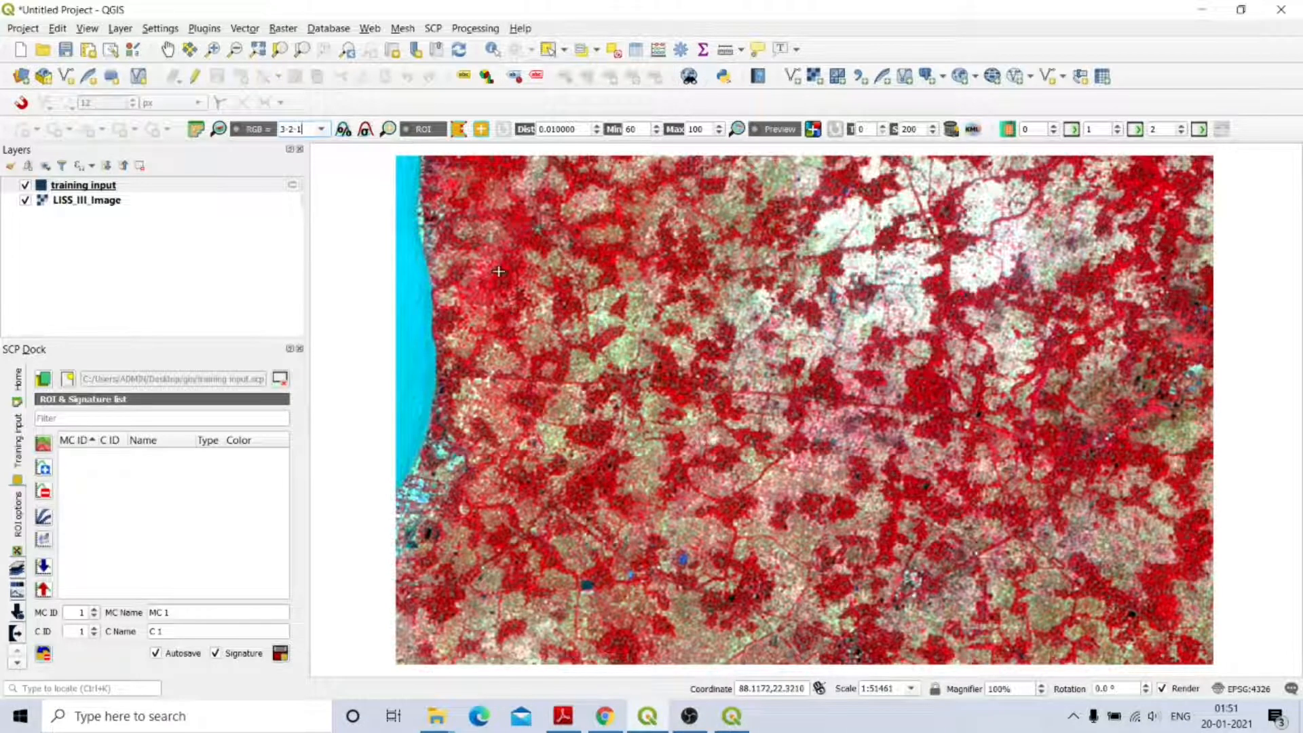
{"action": "scroll", "coordinate": [498, 271], "scroll_direction": "up", "scroll_amount": 2}
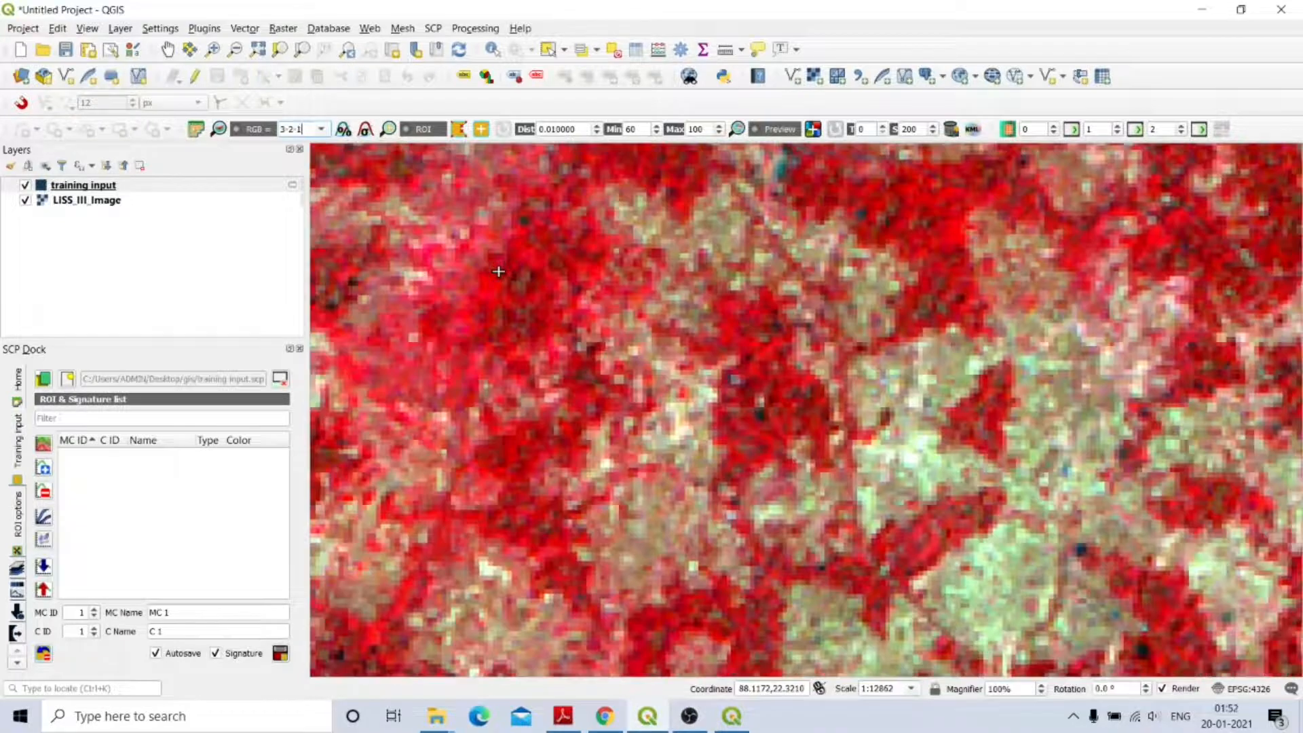
{"action": "scroll", "coordinate": [498, 271], "scroll_direction": "down", "scroll_amount": 1}
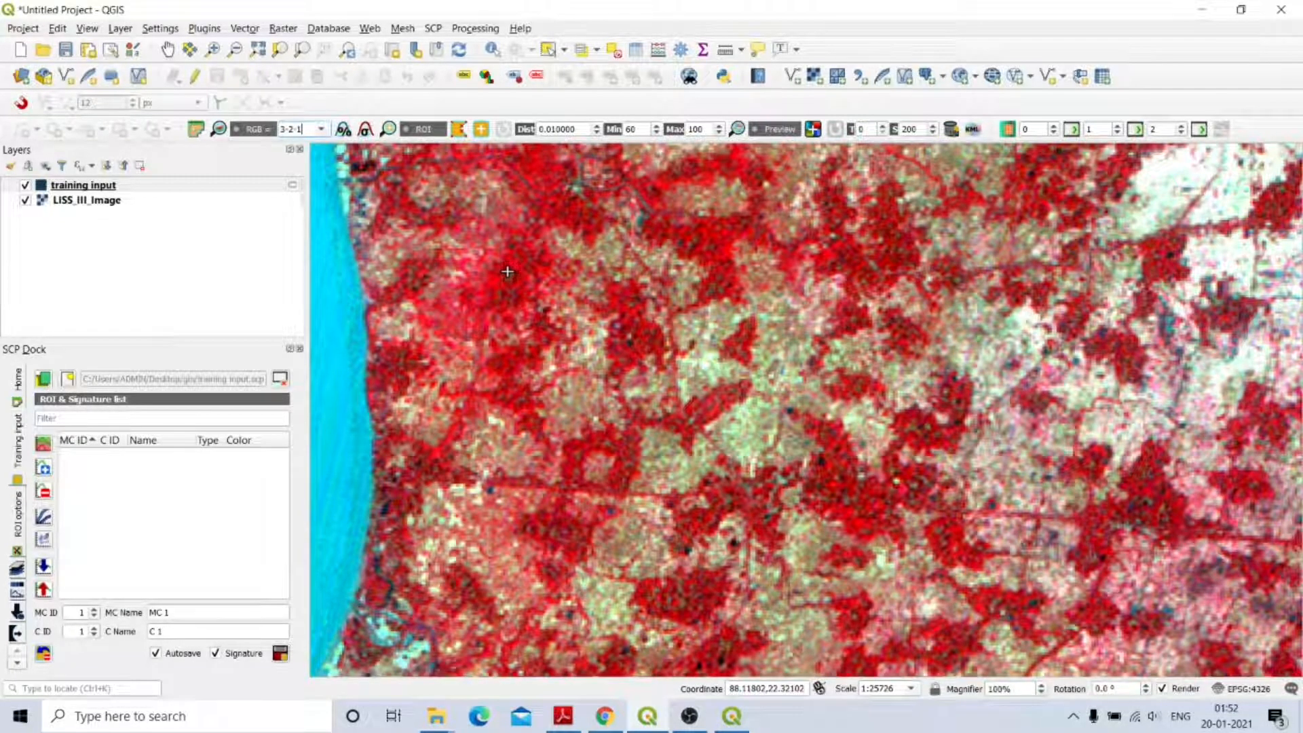
{"action": "scroll", "coordinate": [507, 271], "scroll_direction": "up", "scroll_amount": 1}
{"action": "scroll", "coordinate": [507, 288], "scroll_direction": "down", "scroll_amount": 1}
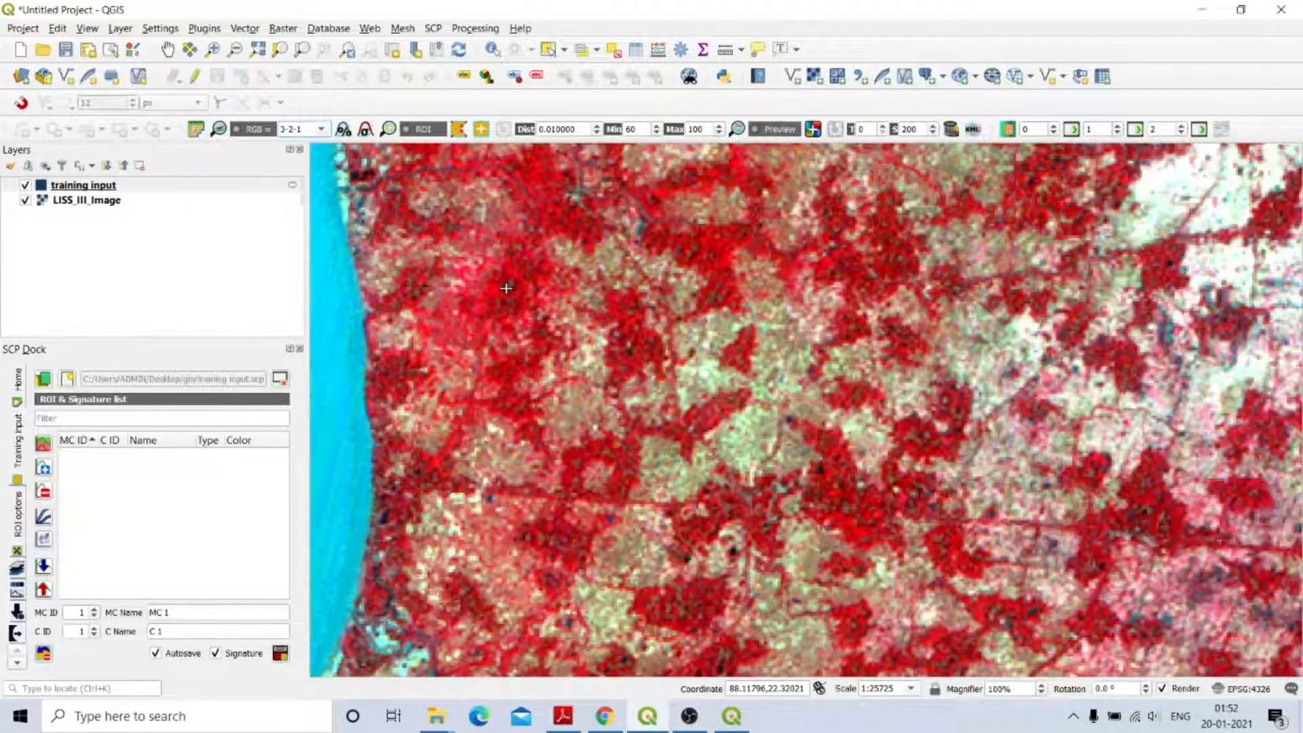
{"action": "scroll", "coordinate": [701, 248], "scroll_direction": "up", "scroll_amount": 1}
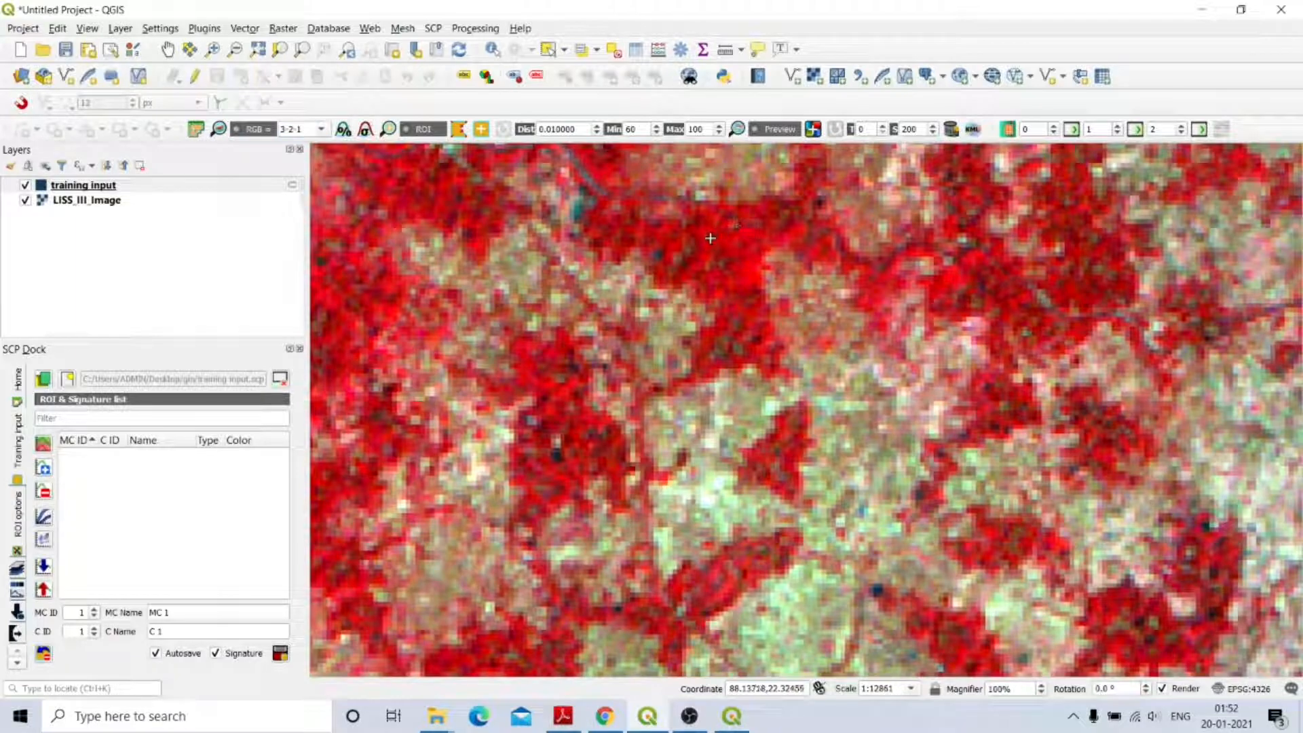
{"action": "left_click", "coordinate": [711, 238]}
{"action": "left_click", "coordinate": [740, 227]}
{"action": "left_click", "coordinate": [731, 261]}
{"action": "left_click", "coordinate": [737, 280]}
{"action": "left_click", "coordinate": [752, 283]}
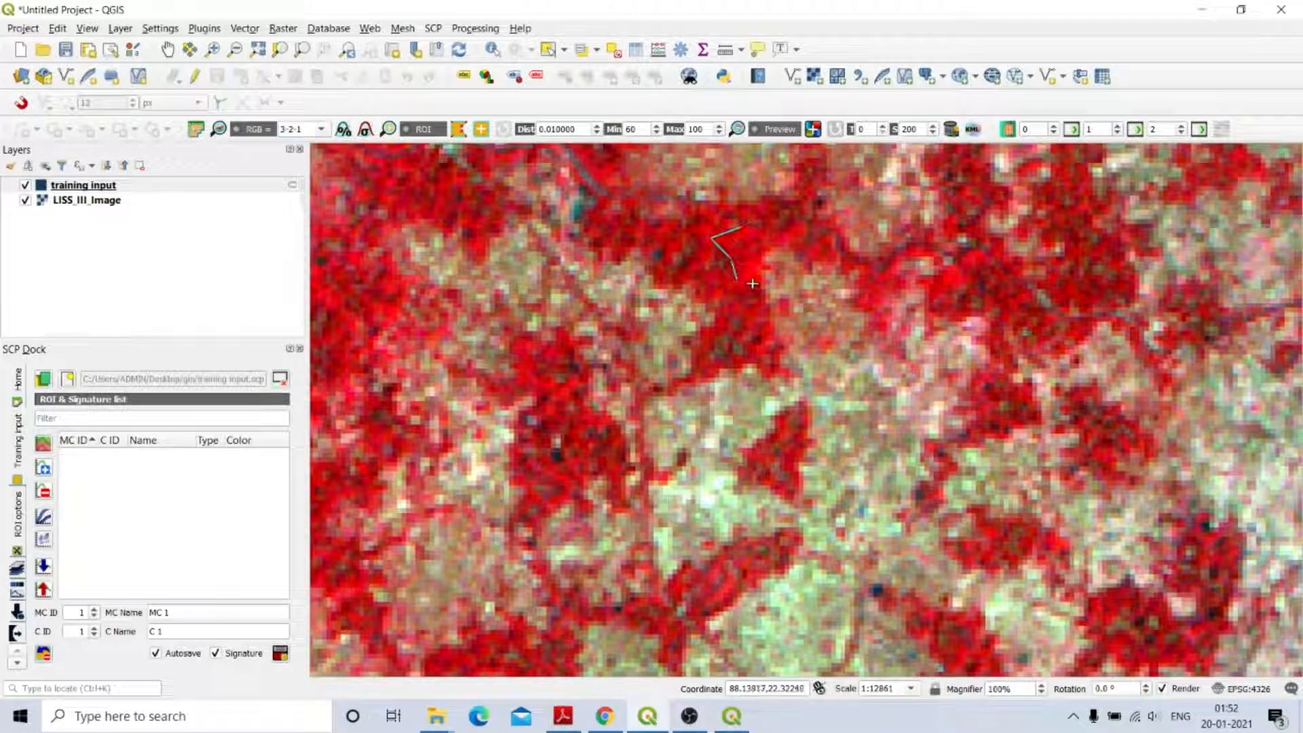
{"action": "left_click", "coordinate": [761, 246]}
{"action": "right_click", "coordinate": [746, 231]}
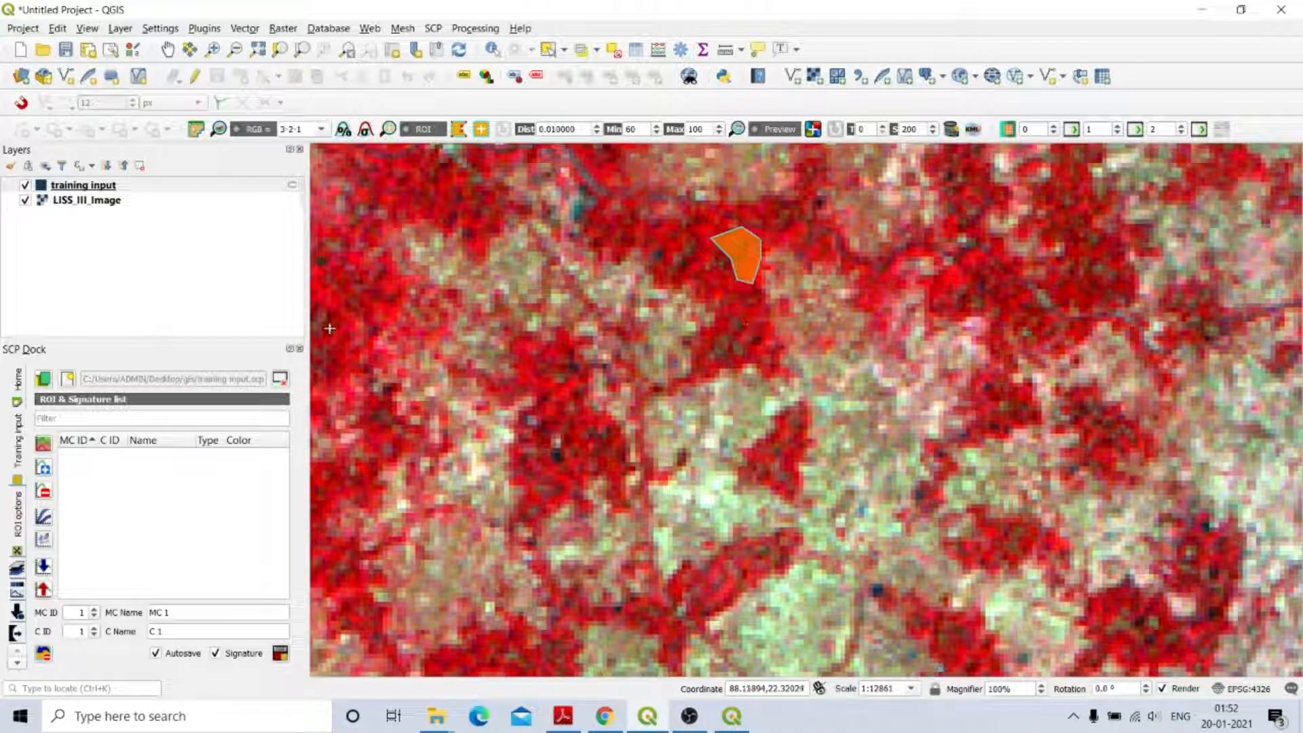
Draw an eight-vertex ROI polygon over vegetation near the image's left edge.
{"action": "left_click", "coordinate": [331, 275]}
{"action": "left_click", "coordinate": [327, 292]}
{"action": "left_click", "coordinate": [339, 315]}
{"action": "left_click", "coordinate": [364, 320]}
{"action": "left_click", "coordinate": [406, 313]}
{"action": "left_click", "coordinate": [389, 303]}
{"action": "left_click", "coordinate": [349, 304]}
{"action": "left_click", "coordinate": [347, 283]}
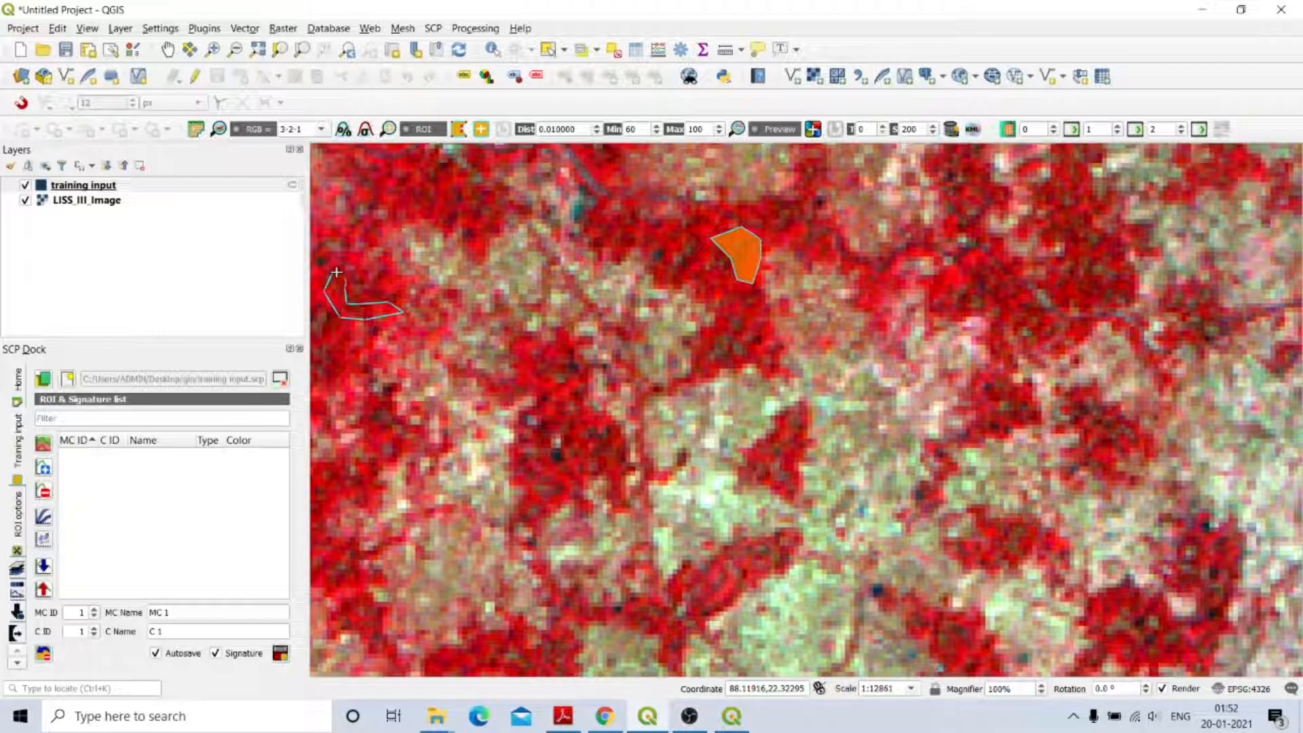
{"action": "right_click", "coordinate": [336, 273]}
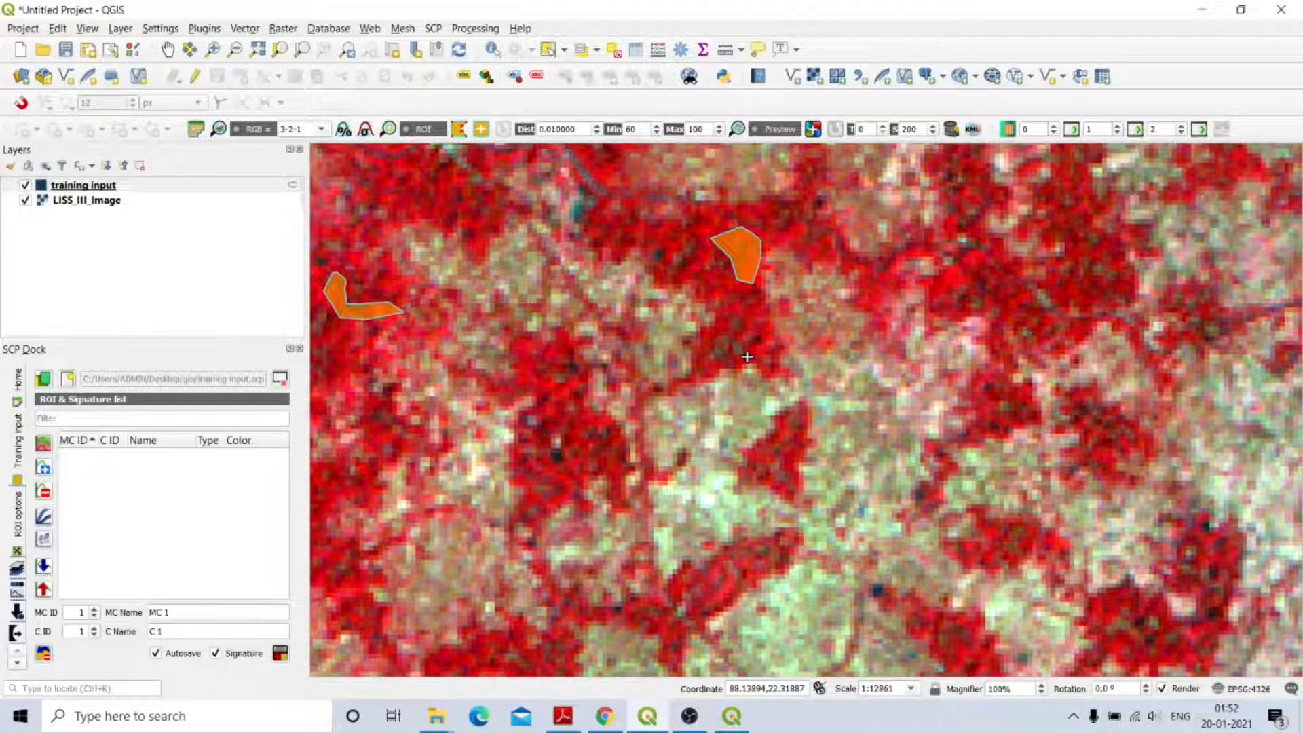
Draw a third, three-corner ROI over red vegetation right of the map centre.
{"action": "left_click", "coordinate": [949, 272]}
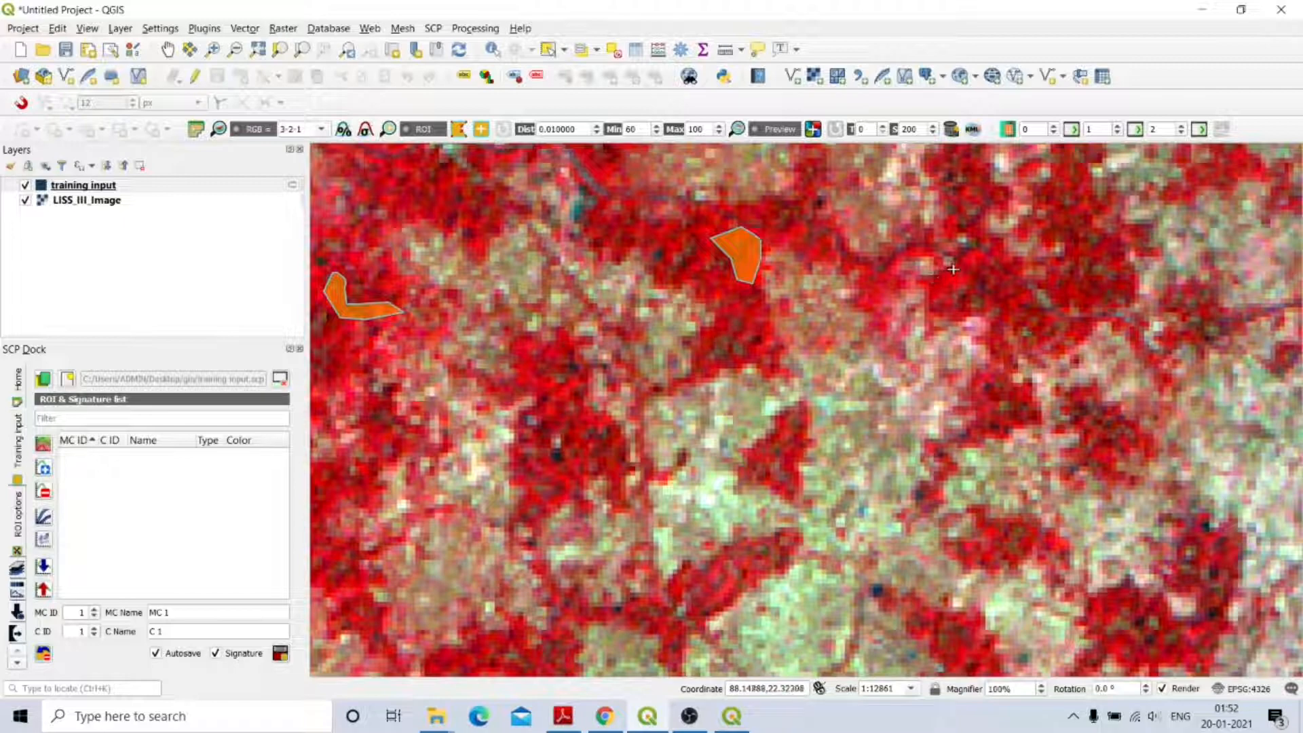
{"action": "left_click", "coordinate": [929, 306]}
{"action": "left_click", "coordinate": [983, 262]}
{"action": "right_click", "coordinate": [960, 264]}
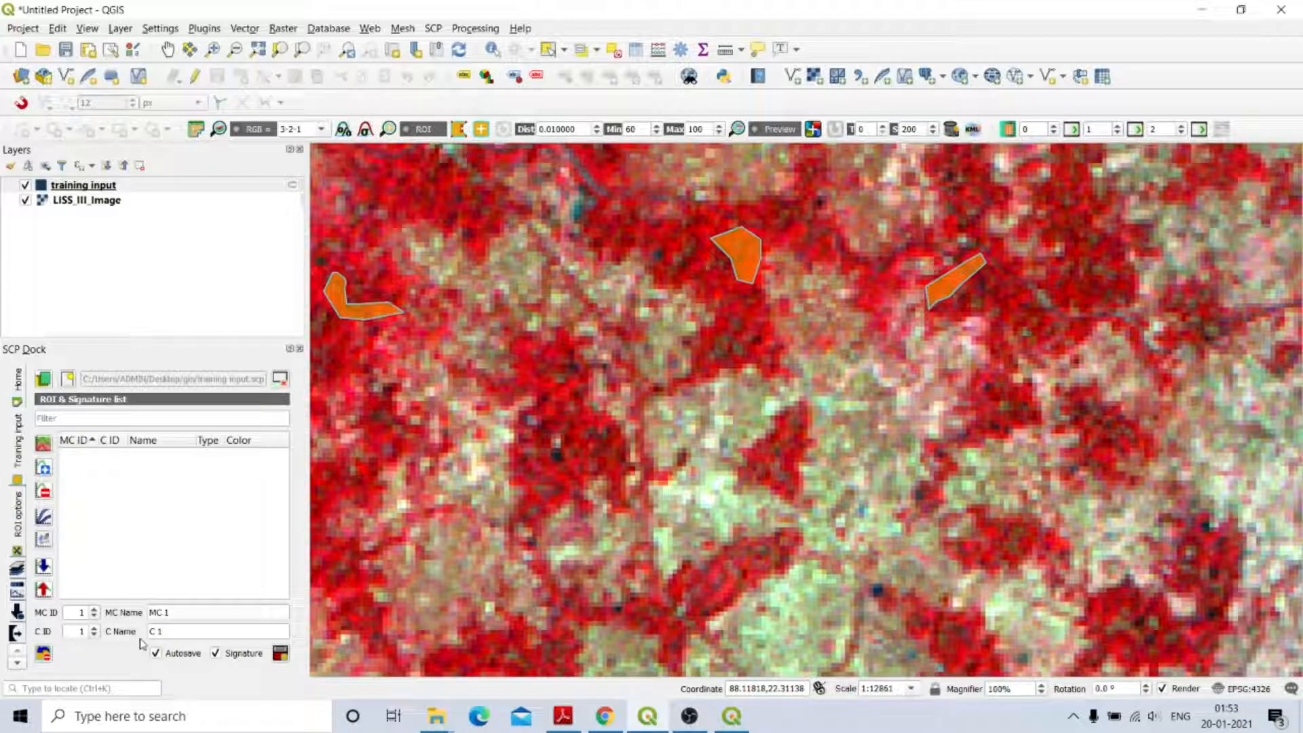
Replace the default 'MC 1' macroclass name and the class name with 'Vegitation'.
{"action": "left_click", "coordinate": [178, 612]}
{"action": "key", "text": "BackSpace"}
{"action": "key", "text": "BackSpace"}
{"action": "key", "text": "BackSpace"}
{"action": "key", "text": "BackSpace"}
{"action": "type", "text": "Vegitation"}
{"action": "left_click", "coordinate": [177, 632]}
{"action": "key", "text": "BackSpace"}
{"action": "type", "text": "egitation"}
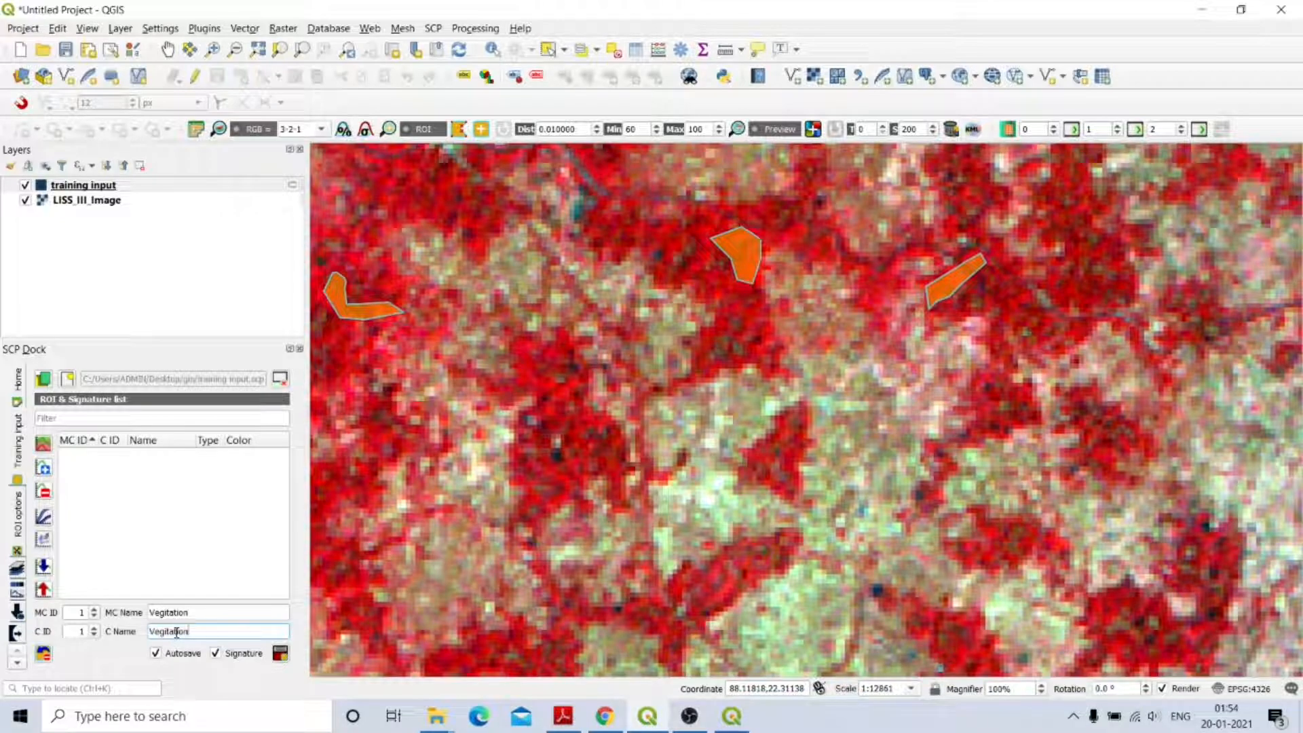
Save the three drawn ROIs to the training input and select the Vegitation macroclass row.
{"action": "left_click", "coordinate": [280, 653]}
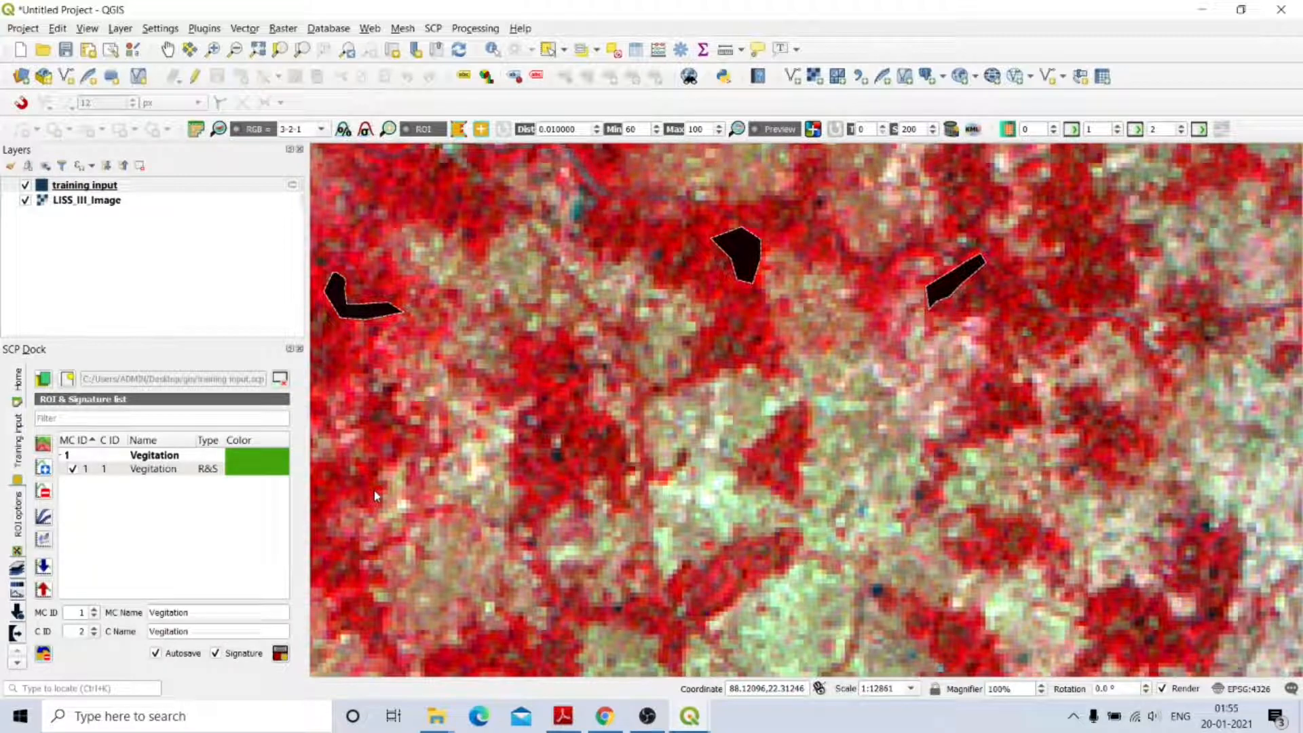
{"action": "left_click", "coordinate": [247, 455]}
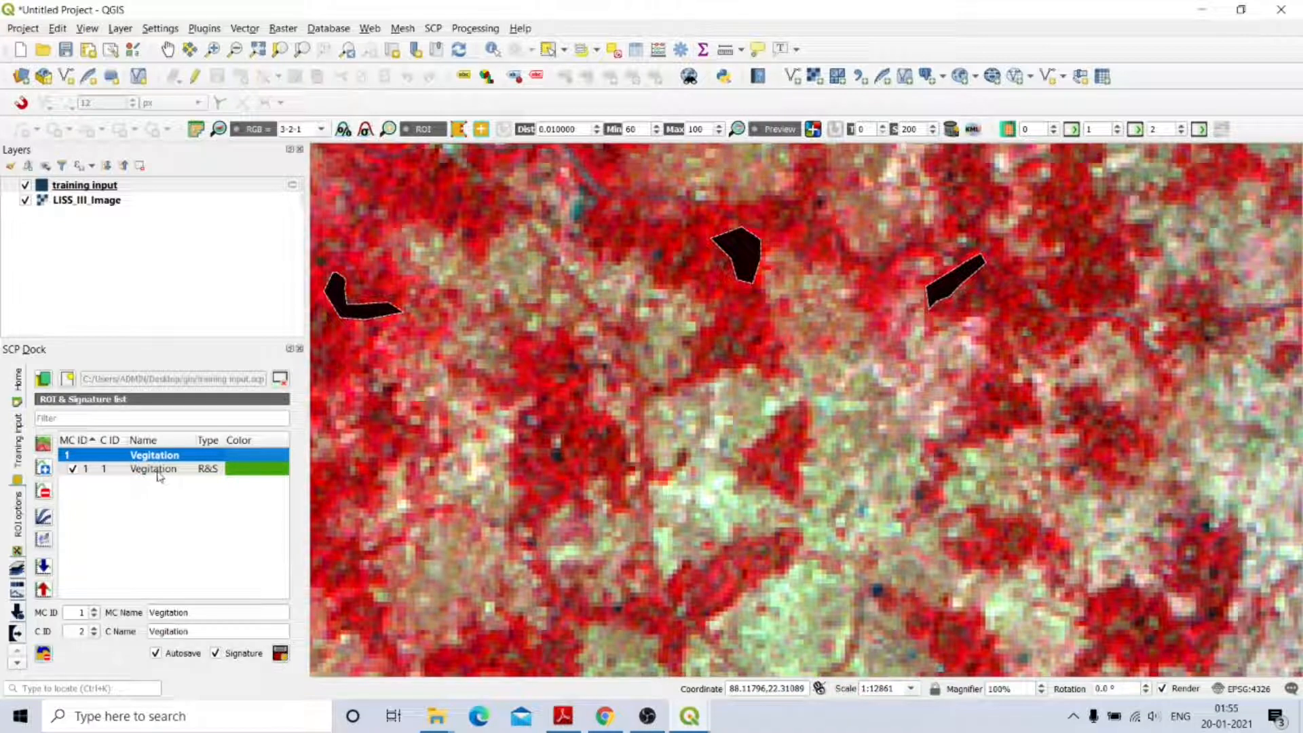
Colour both the Vegitation macroclass and class signature rows green.
{"action": "double_click", "coordinate": [261, 459]}
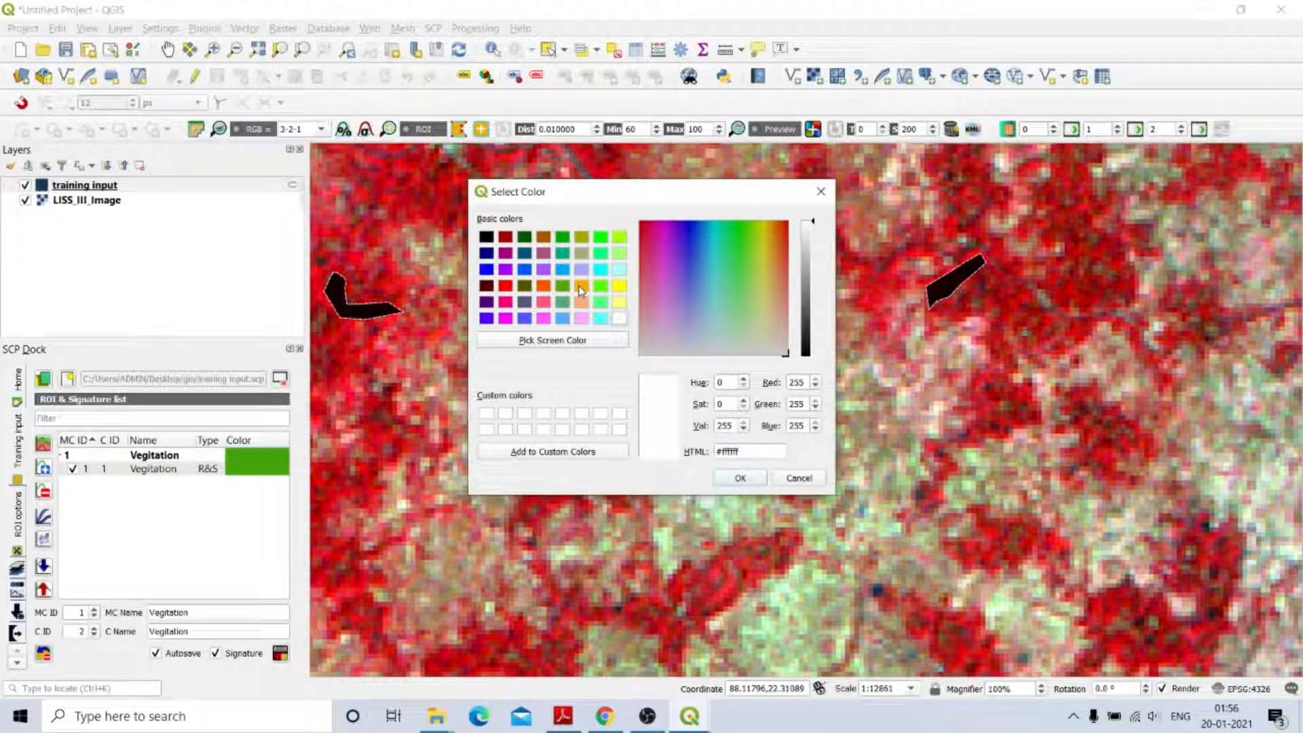
{"action": "left_click", "coordinate": [562, 239]}
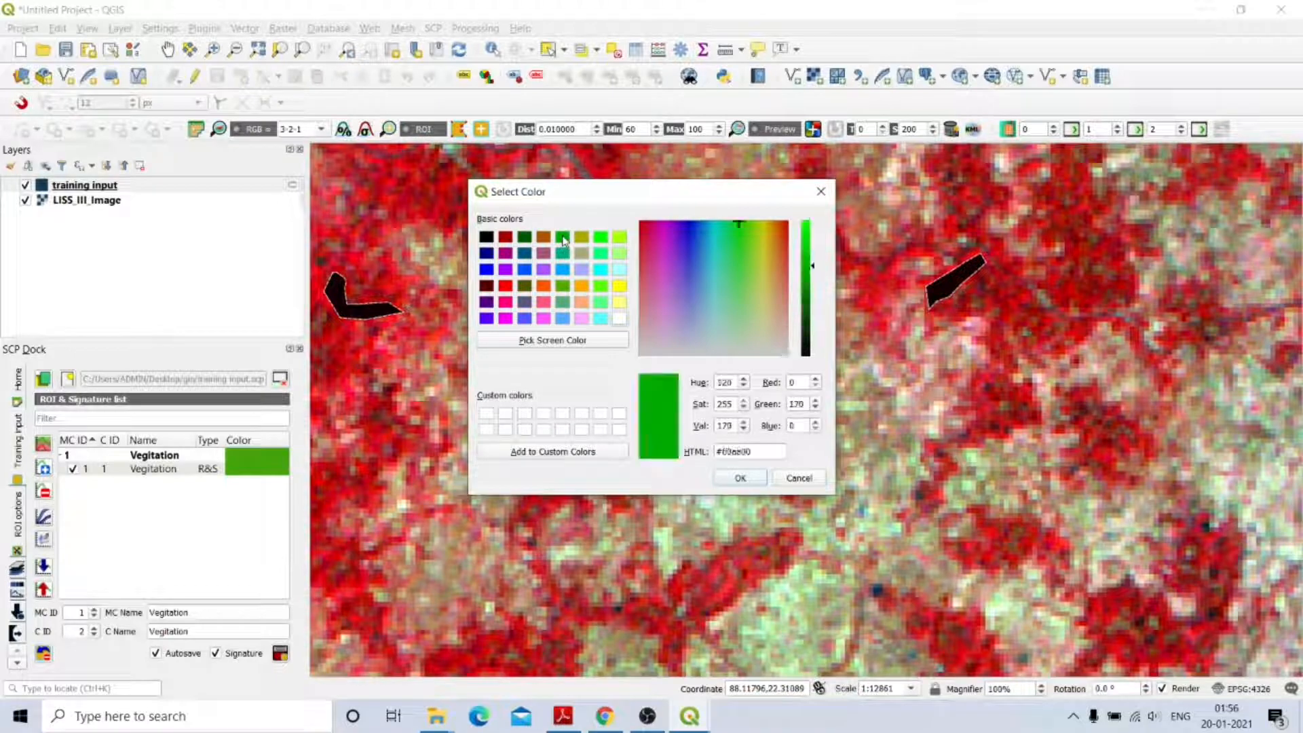
{"action": "left_click", "coordinate": [746, 479]}
{"action": "double_click", "coordinate": [258, 469]}
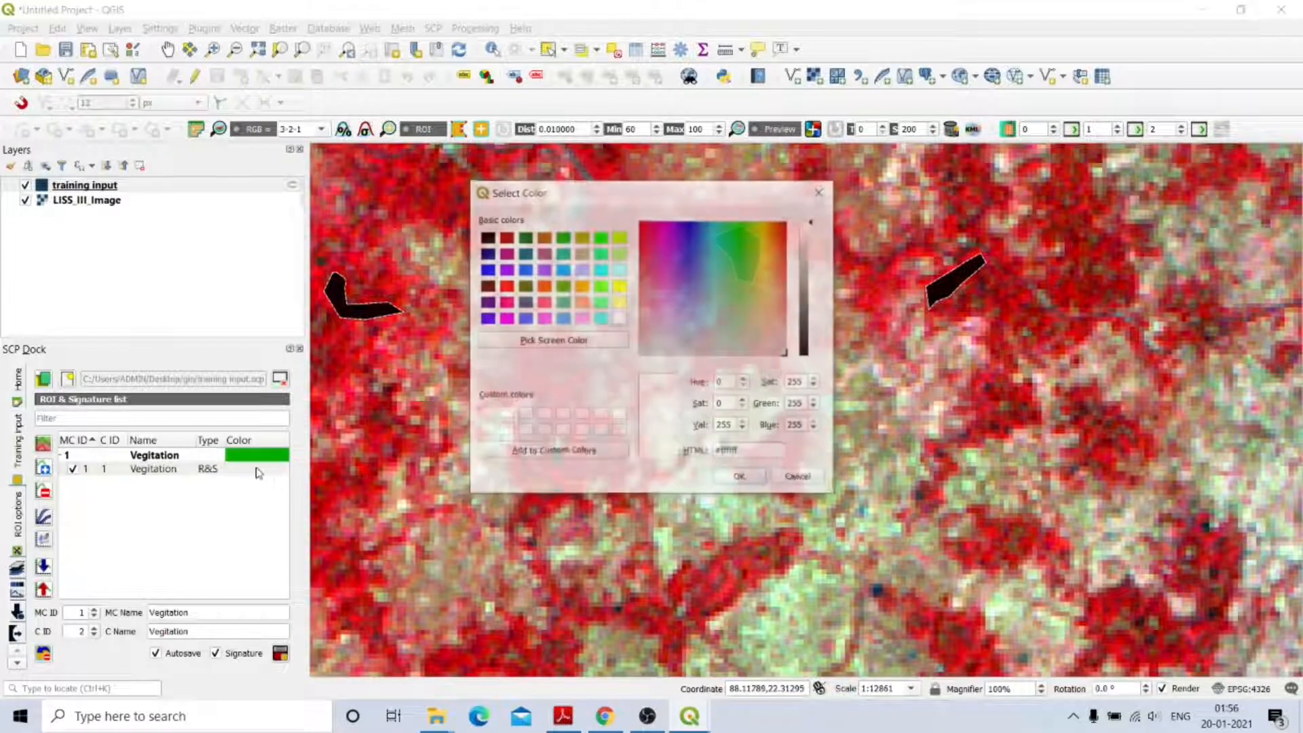
{"action": "left_click", "coordinate": [563, 241]}
{"action": "left_click", "coordinate": [740, 478]}
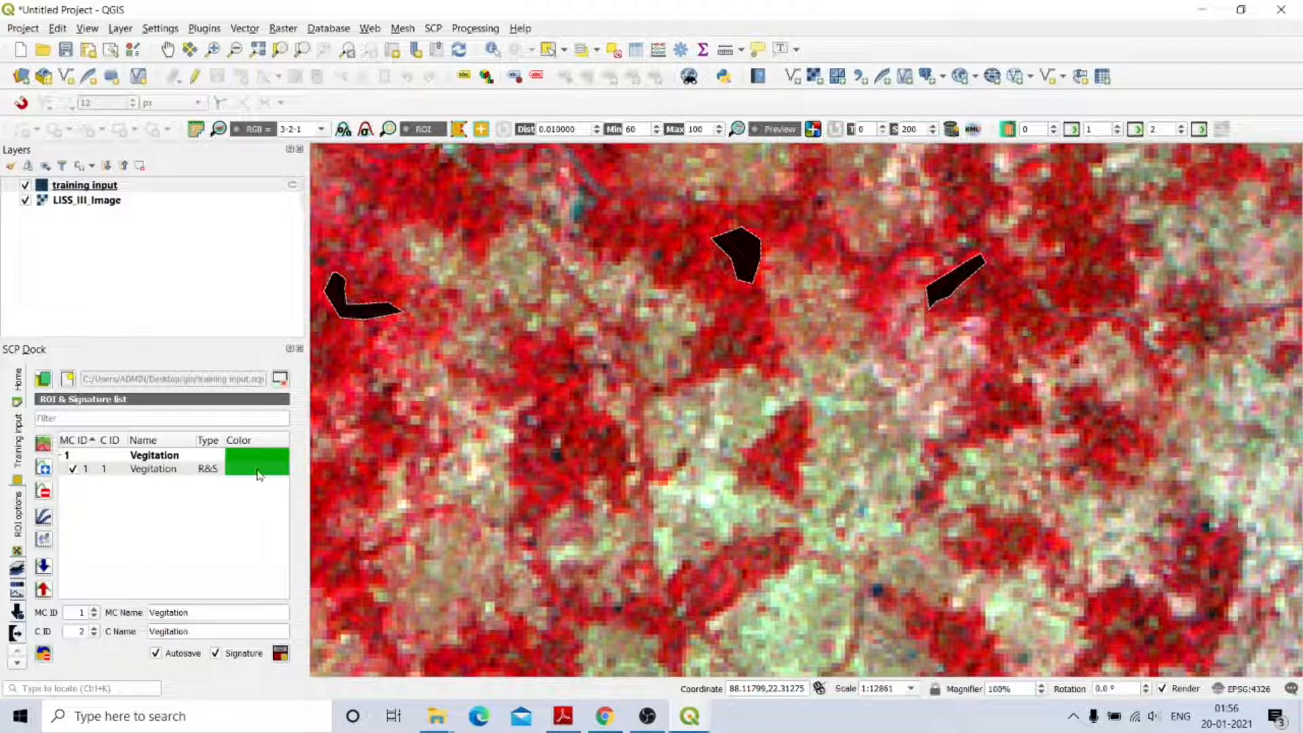
Set MC ID to 2 and name both macroclass and class 'Water bodies'.
{"action": "left_click", "coordinate": [95, 611]}
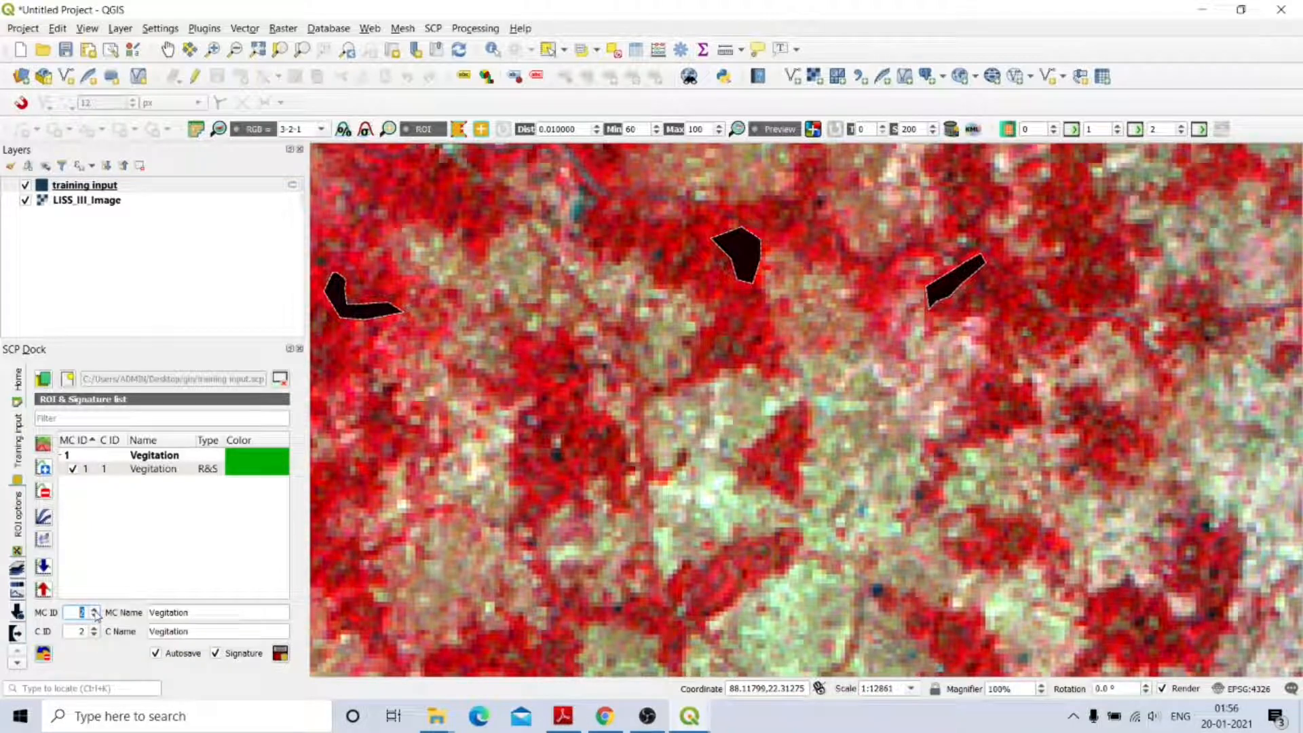
{"action": "left_click", "coordinate": [193, 610]}
{"action": "double_click", "coordinate": [198, 611]}
{"action": "key", "text": "BackSpace"}
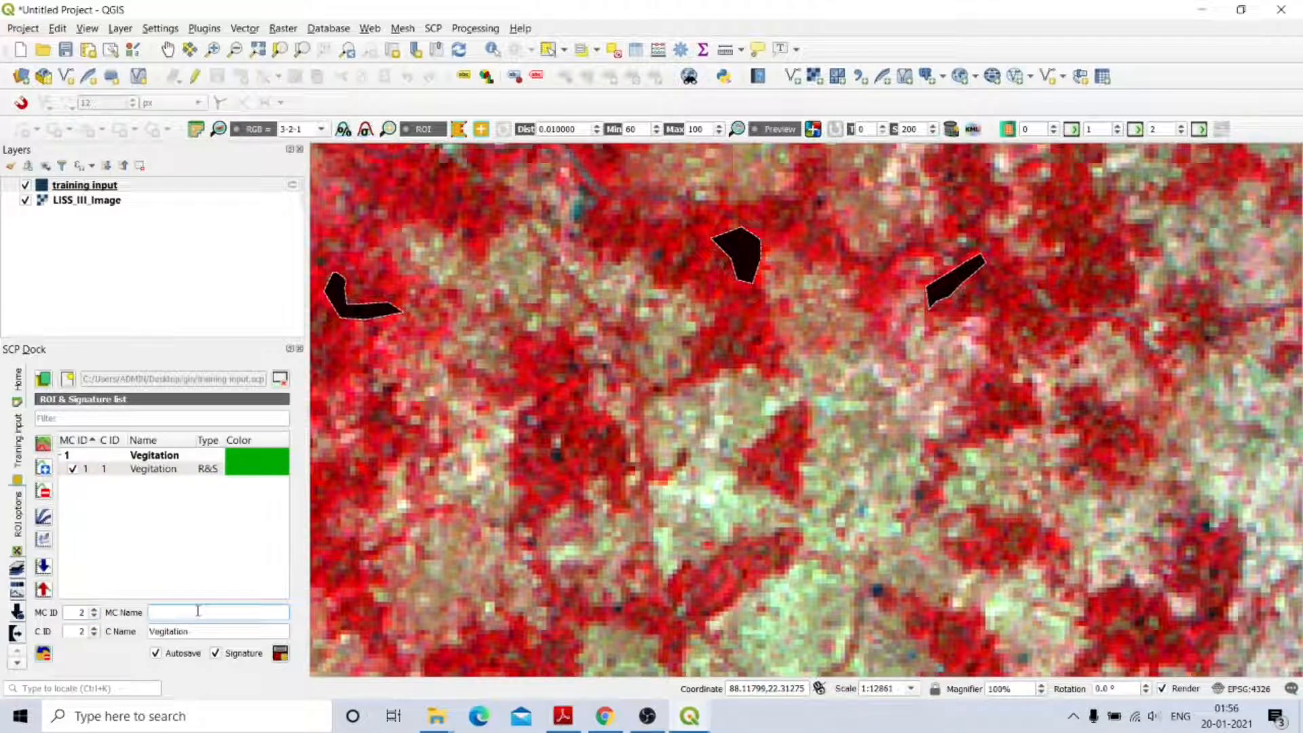
{"action": "type", "text": "Water bodies"}
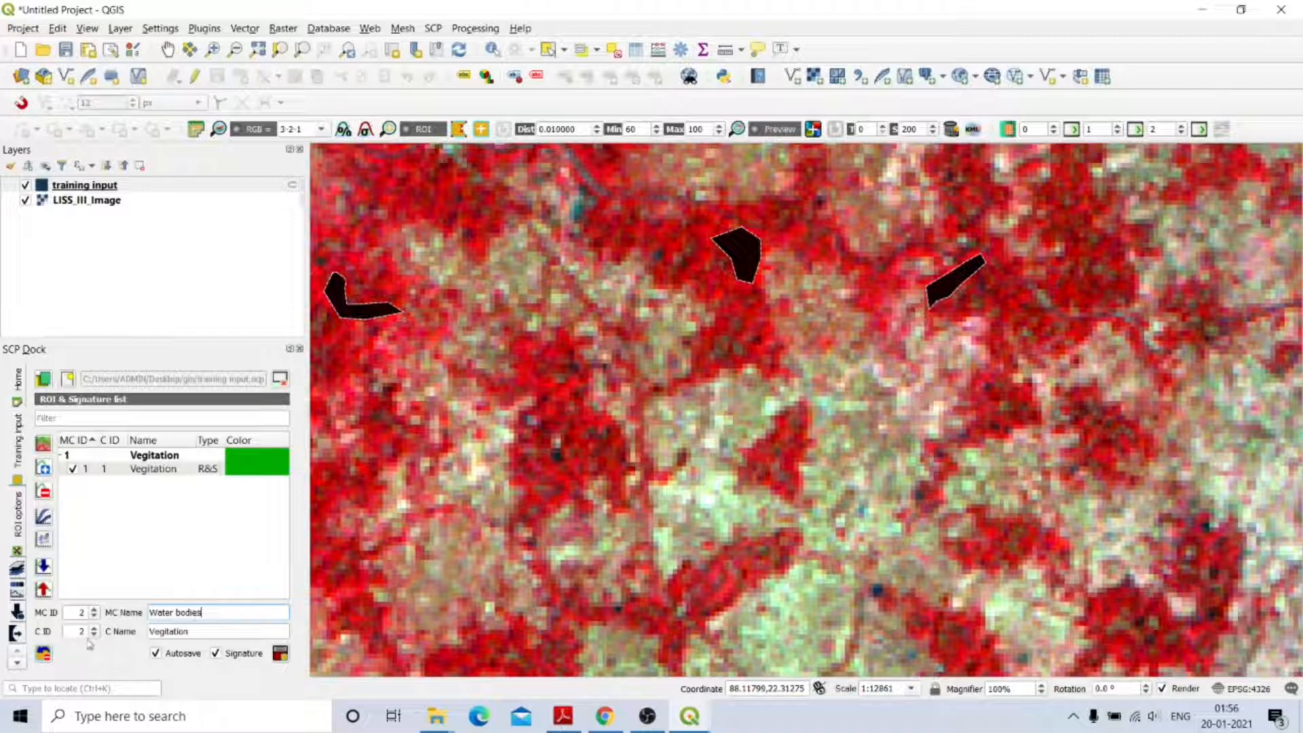
{"action": "left_click", "coordinate": [196, 633]}
{"action": "key", "text": "BackSpace"}
{"action": "key", "text": "BackSpace"}
{"action": "key", "text": "BackSpace"}
{"action": "key", "text": "BackSpace"}
{"action": "key", "text": "BackSpace"}
{"action": "key", "text": "BackSpace"}
{"action": "key", "text": "BackSpace"}
{"action": "key", "text": "BackSpace"}
{"action": "key", "text": "BackSpace"}
{"action": "key", "text": "BackSpace"}
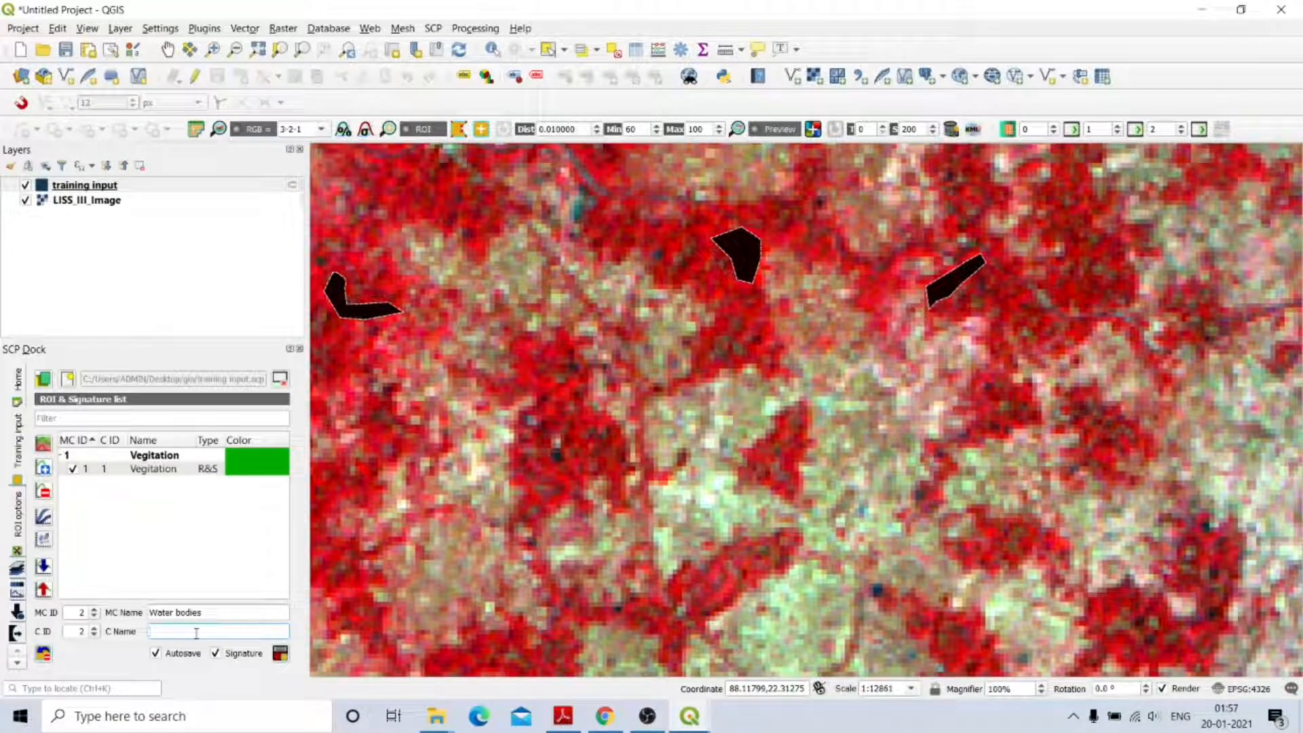
{"action": "type", "text": "Water bodies"}
Draw Water bodies ROI polygons over the shoreline water and the blue water patch.
{"action": "scroll", "coordinate": [565, 389], "scroll_direction": "down", "scroll_amount": 3}
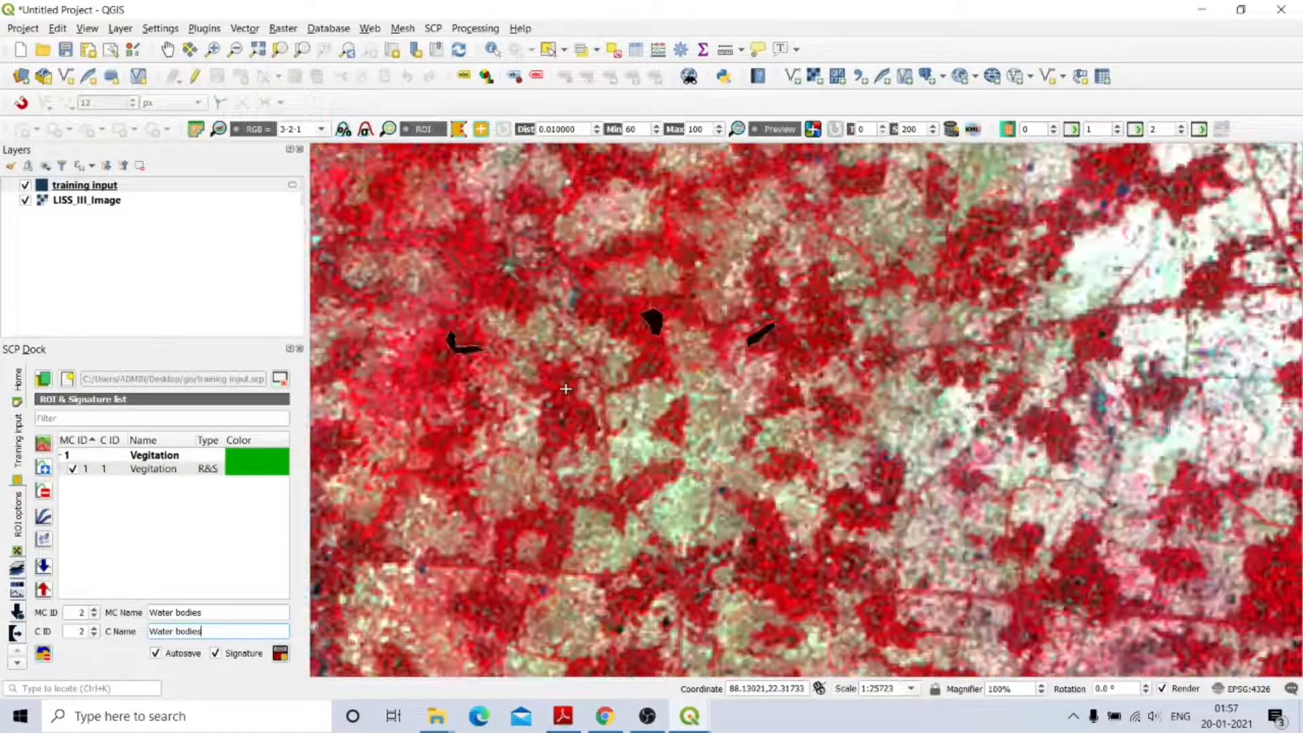
{"action": "scroll", "coordinate": [477, 387], "scroll_direction": "up", "scroll_amount": 2}
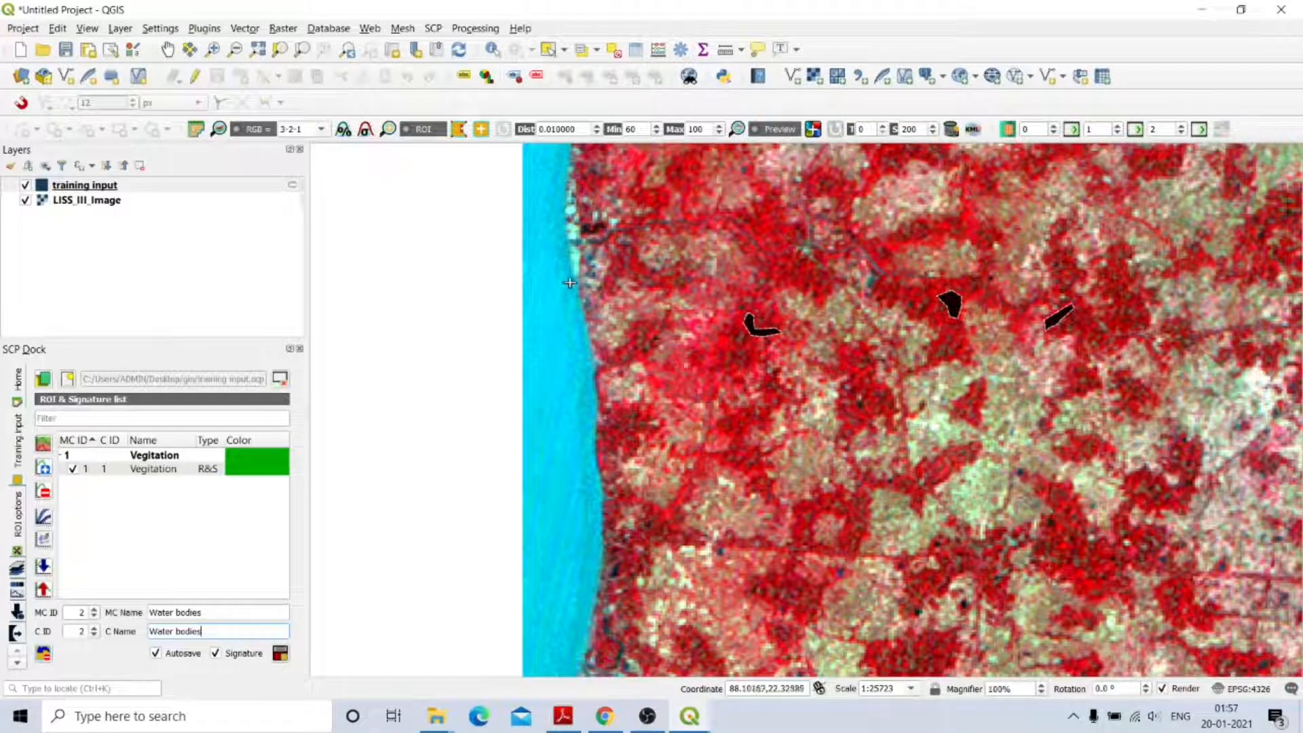
{"action": "left_click", "coordinate": [528, 281]}
{"action": "left_click", "coordinate": [526, 443]}
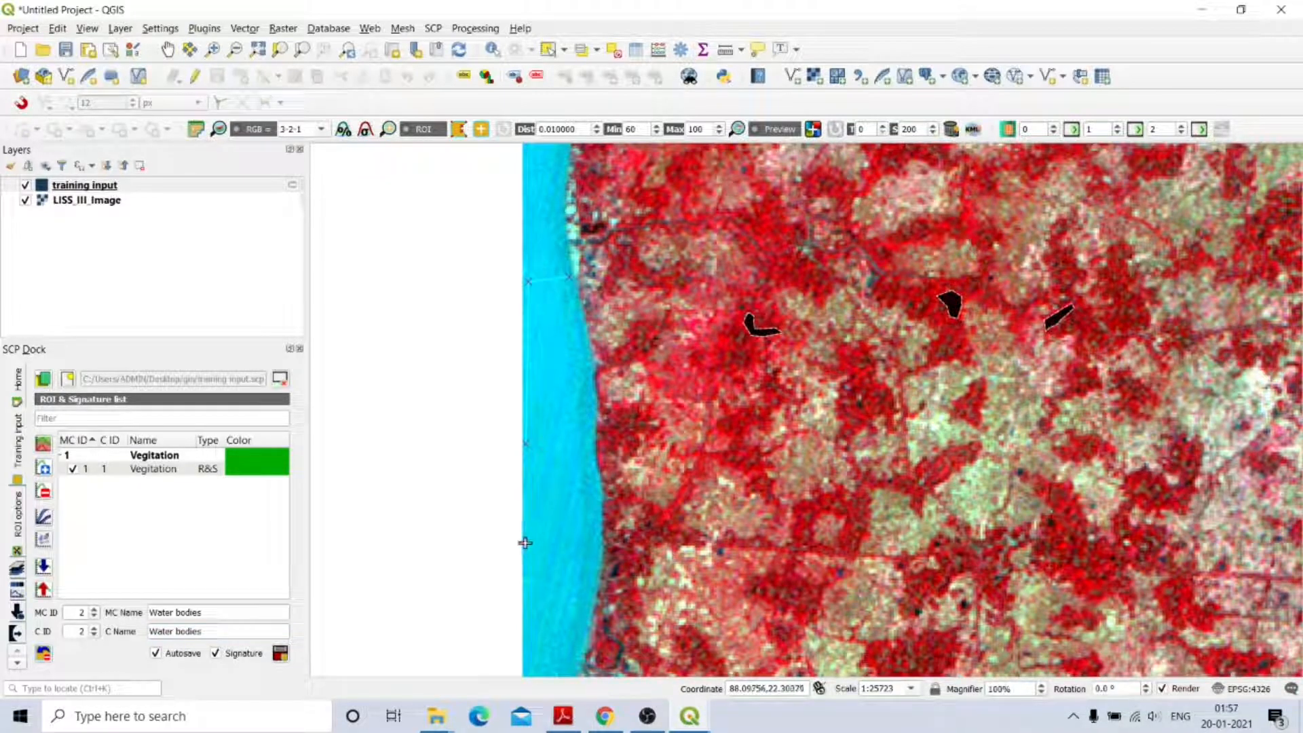
{"action": "left_click", "coordinate": [525, 542]}
{"action": "left_click", "coordinate": [573, 543]}
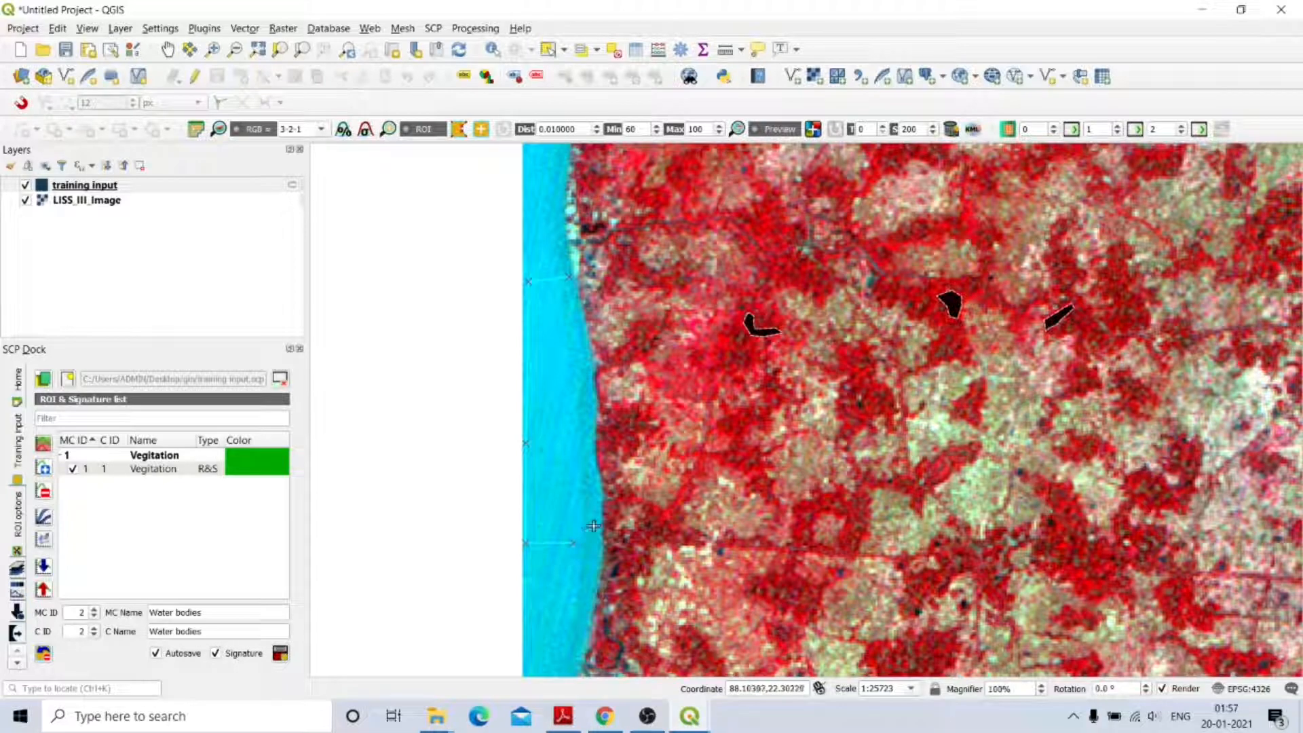
{"action": "left_click", "coordinate": [595, 464]}
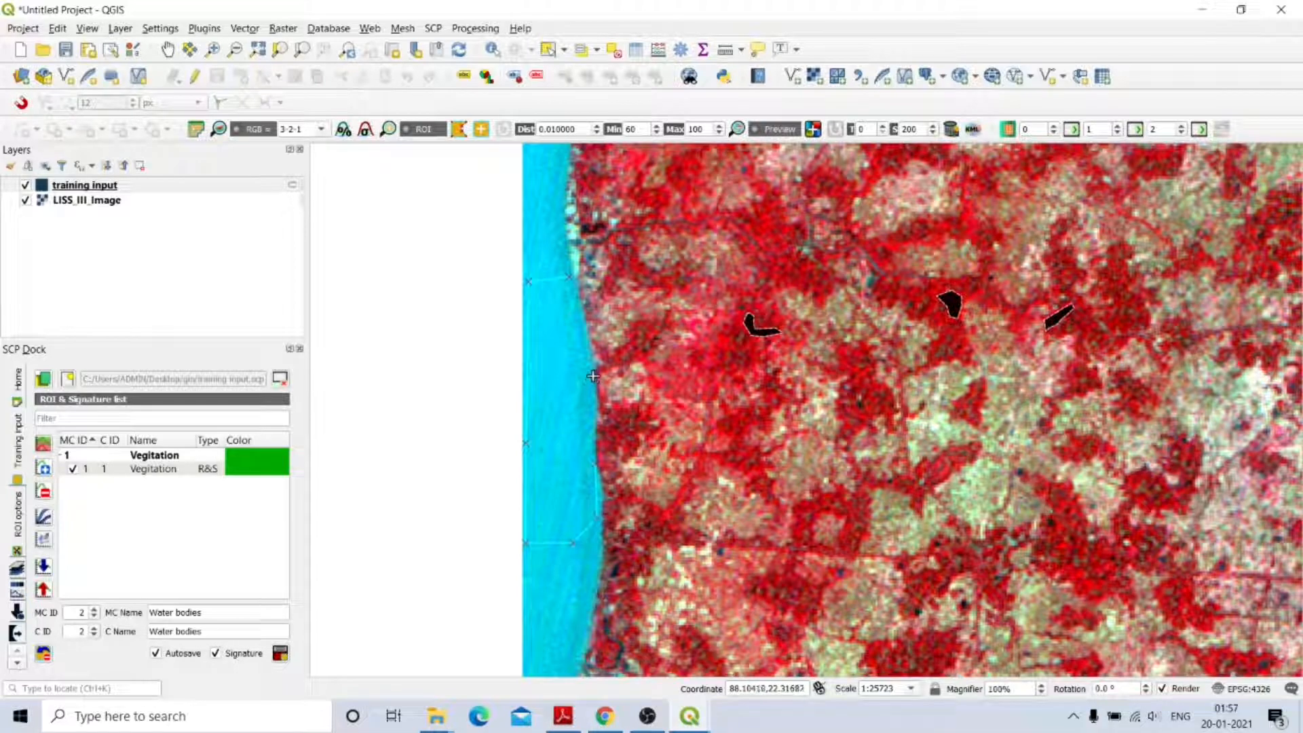
{"action": "right_click", "coordinate": [574, 287]}
{"action": "scroll", "coordinate": [684, 447], "scroll_direction": "down", "scroll_amount": 2}
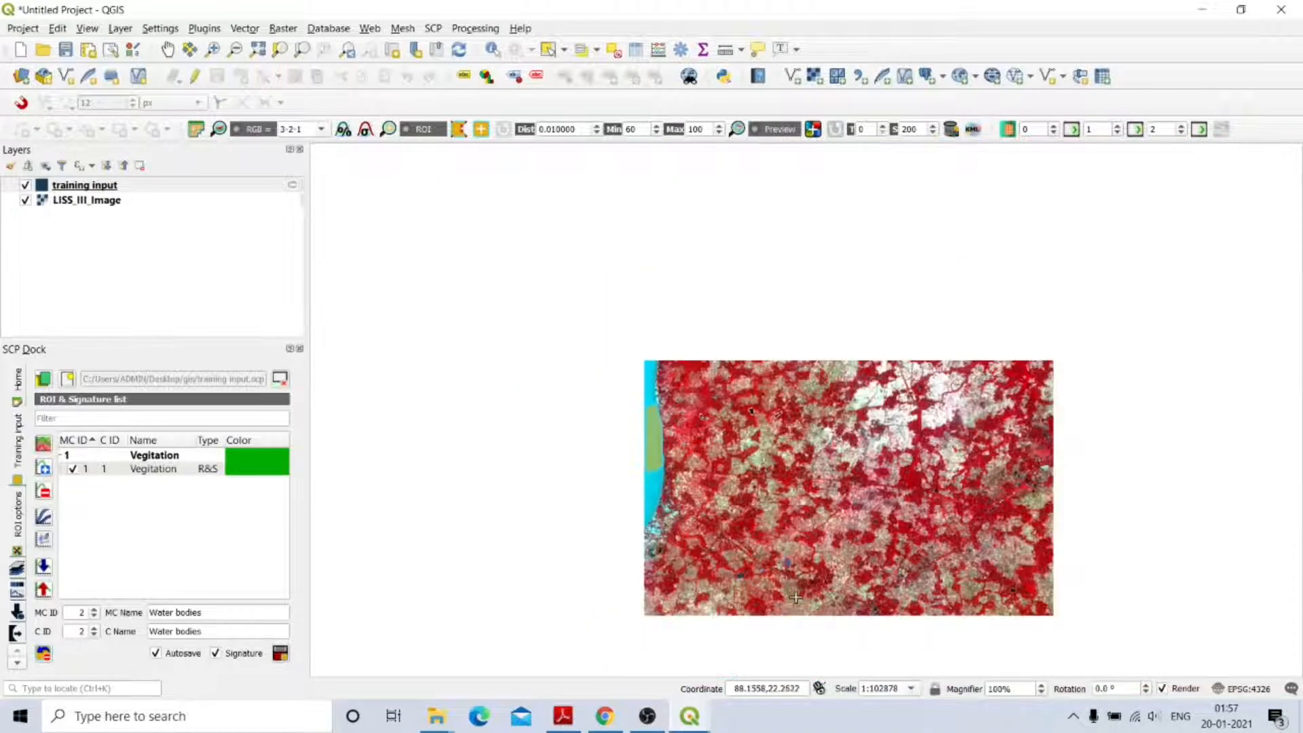
{"action": "scroll", "coordinate": [753, 452], "scroll_direction": "up", "scroll_amount": 3}
{"action": "scroll", "coordinate": [747, 310], "scroll_direction": "up", "scroll_amount": 1}
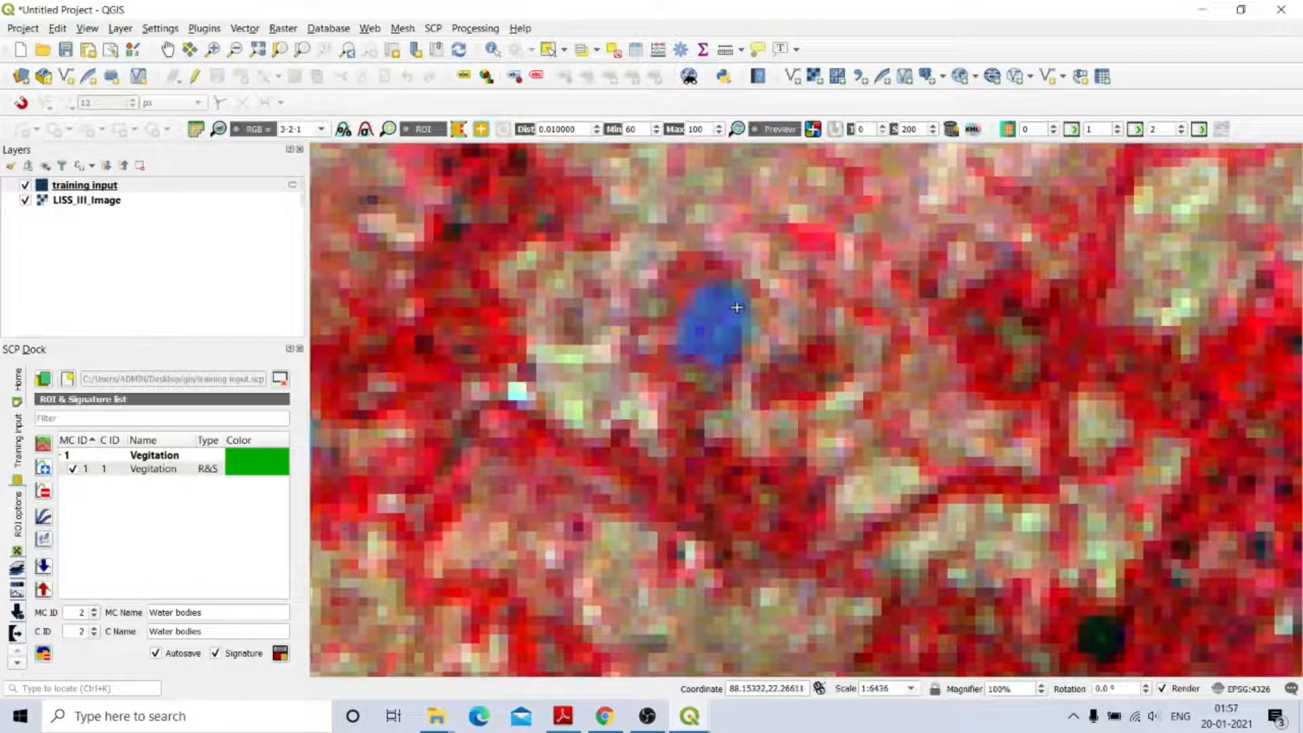
{"action": "left_click", "coordinate": [700, 299]}
{"action": "left_click", "coordinate": [716, 293]}
{"action": "left_click", "coordinate": [684, 350]}
{"action": "left_click", "coordinate": [713, 358]}
{"action": "left_click", "coordinate": [732, 350]}
{"action": "left_click", "coordinate": [737, 312]}
{"action": "right_click", "coordinate": [732, 296]}
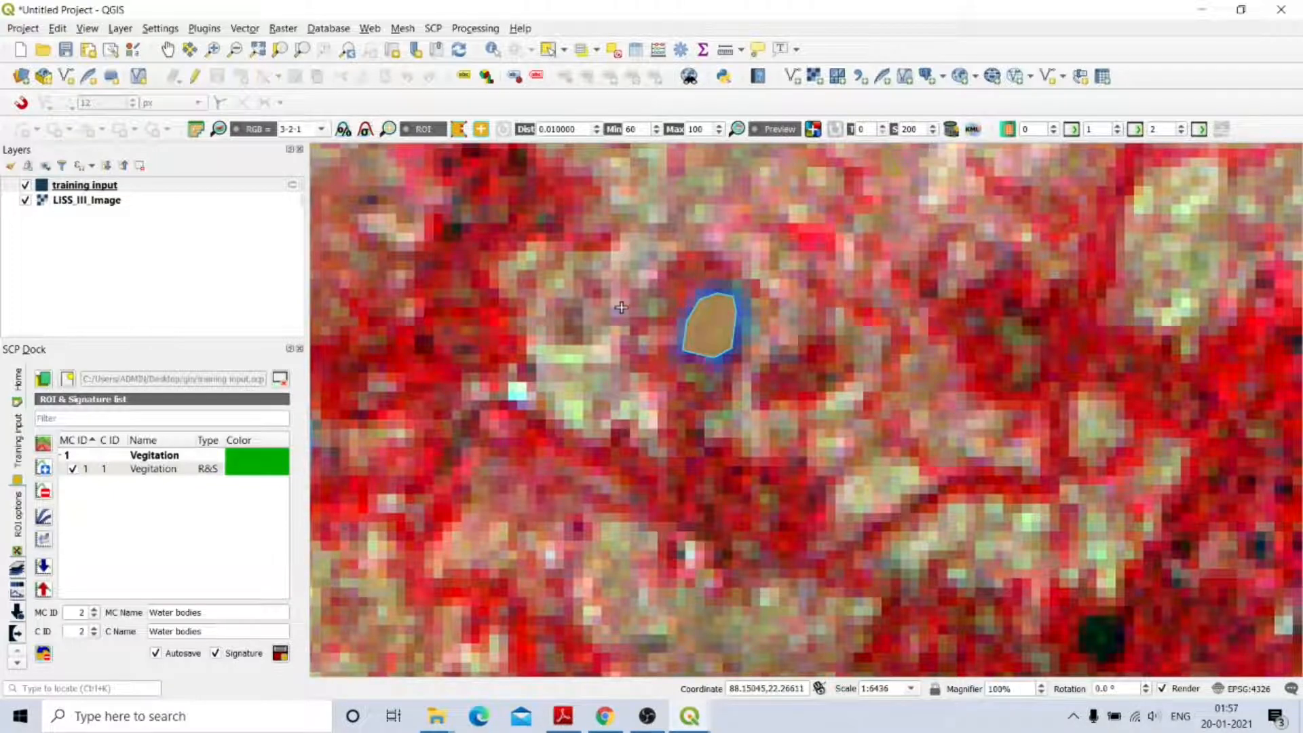
Draw ROI polygons over the river at the western edge and the dark pond.
{"action": "scroll", "coordinate": [621, 307], "scroll_direction": "down", "scroll_amount": 1}
{"action": "scroll", "coordinate": [475, 180], "scroll_direction": "down", "scroll_amount": 1}
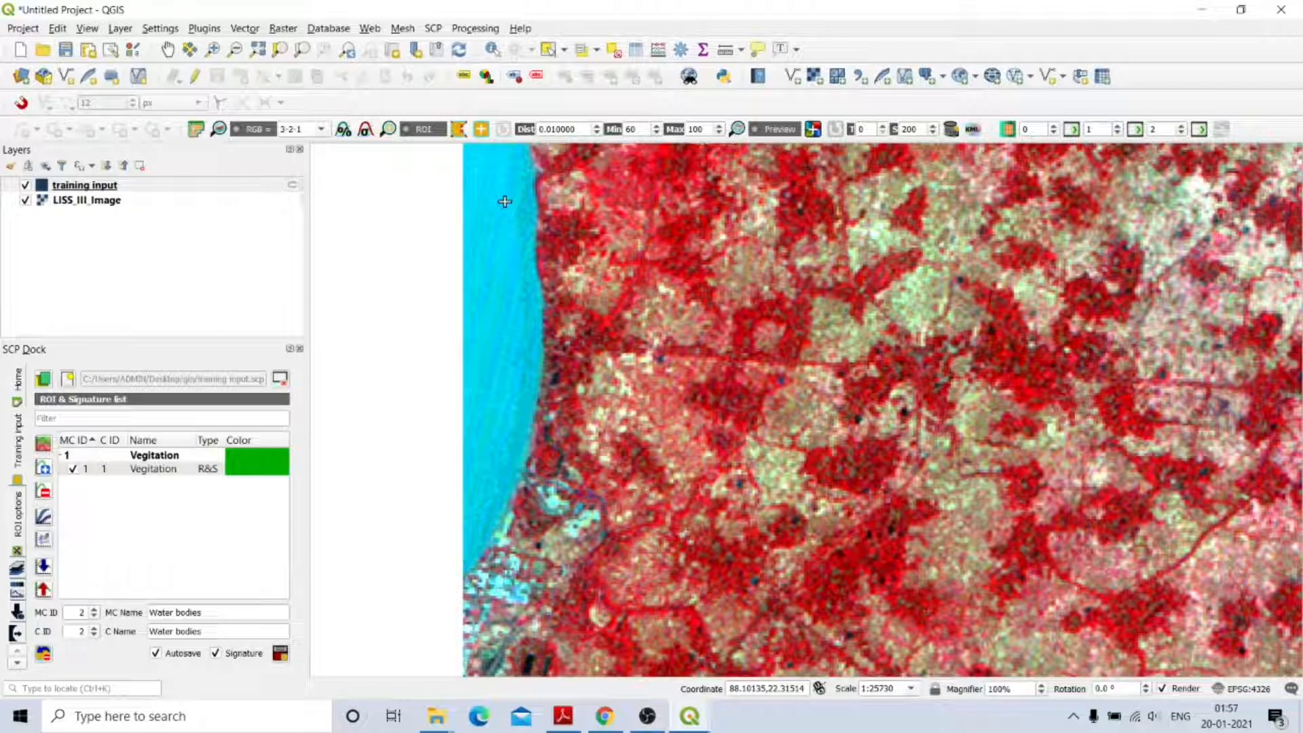
{"action": "left_click", "coordinate": [511, 178]}
{"action": "left_click", "coordinate": [541, 348]}
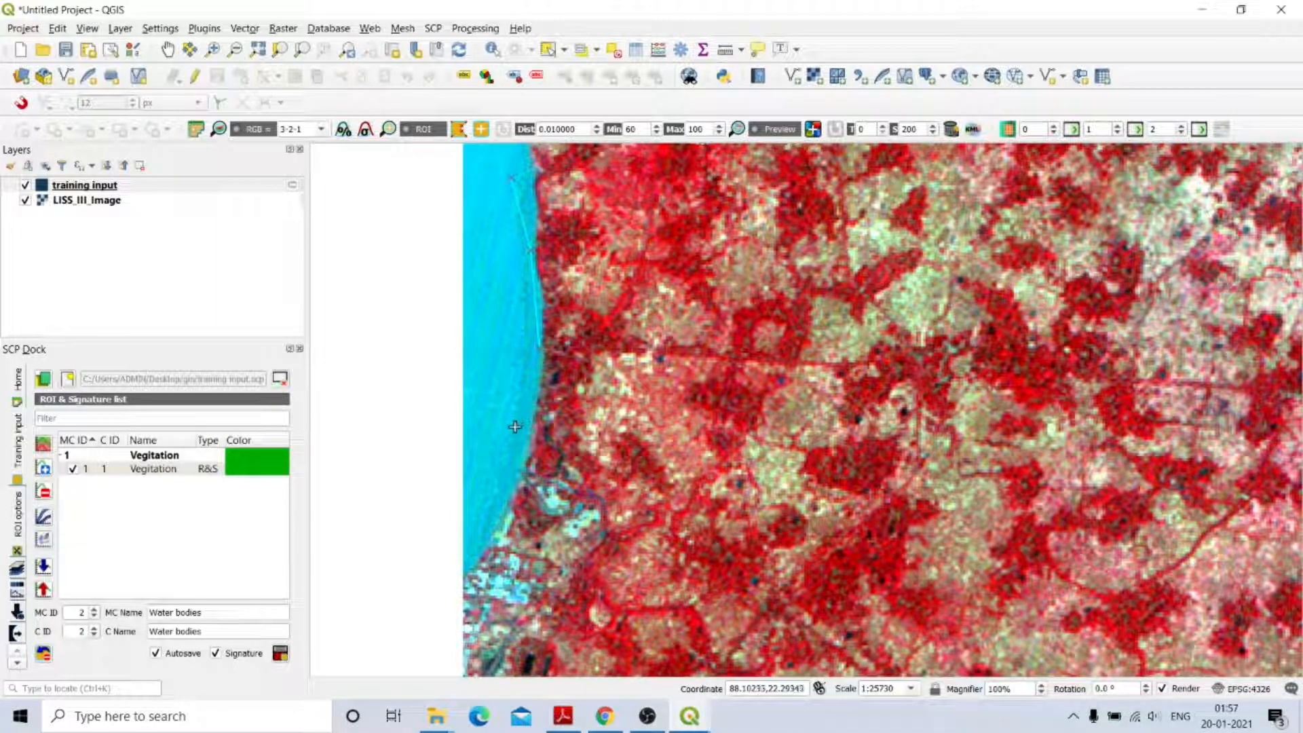
{"action": "left_click", "coordinate": [489, 500]}
{"action": "left_click", "coordinate": [469, 441]}
{"action": "left_click", "coordinate": [468, 334]}
{"action": "left_click", "coordinate": [467, 288]}
{"action": "left_click", "coordinate": [472, 232]}
{"action": "left_click", "coordinate": [472, 192]}
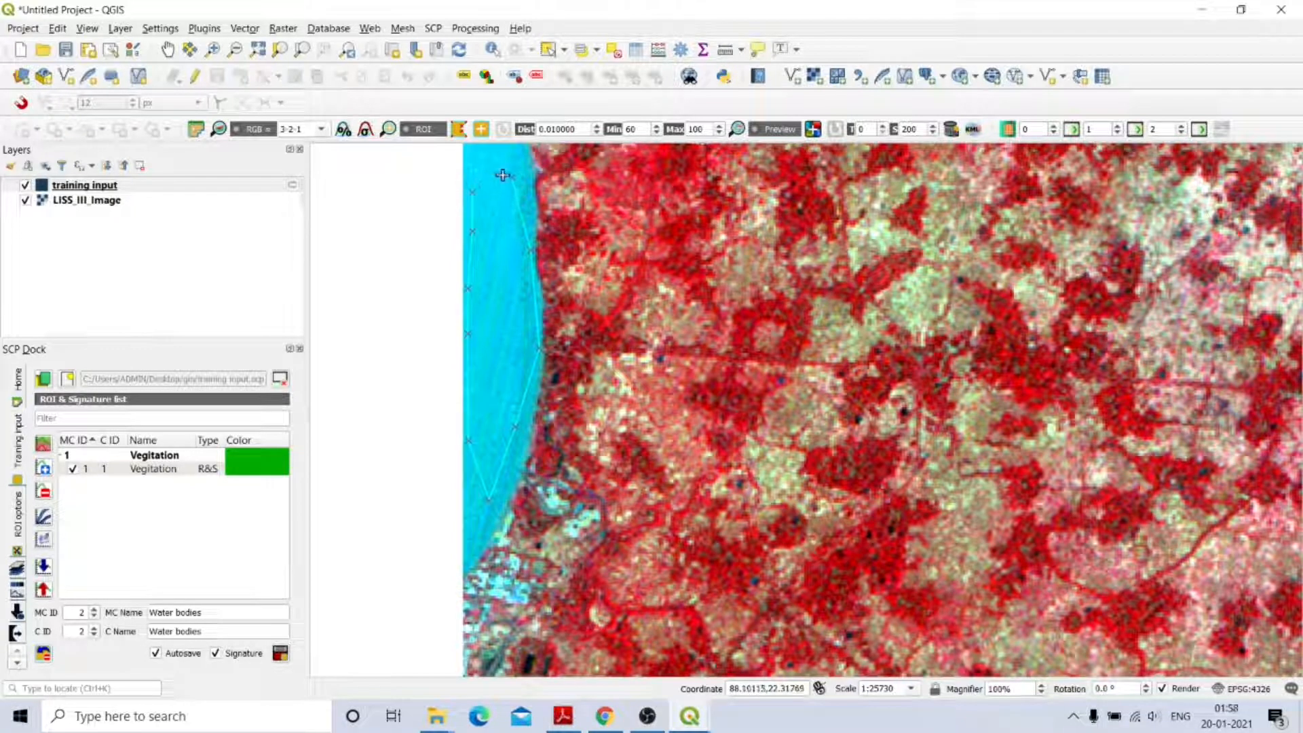
{"action": "right_click", "coordinate": [502, 175]}
{"action": "scroll", "coordinate": [774, 454], "scroll_direction": "down", "scroll_amount": 3}
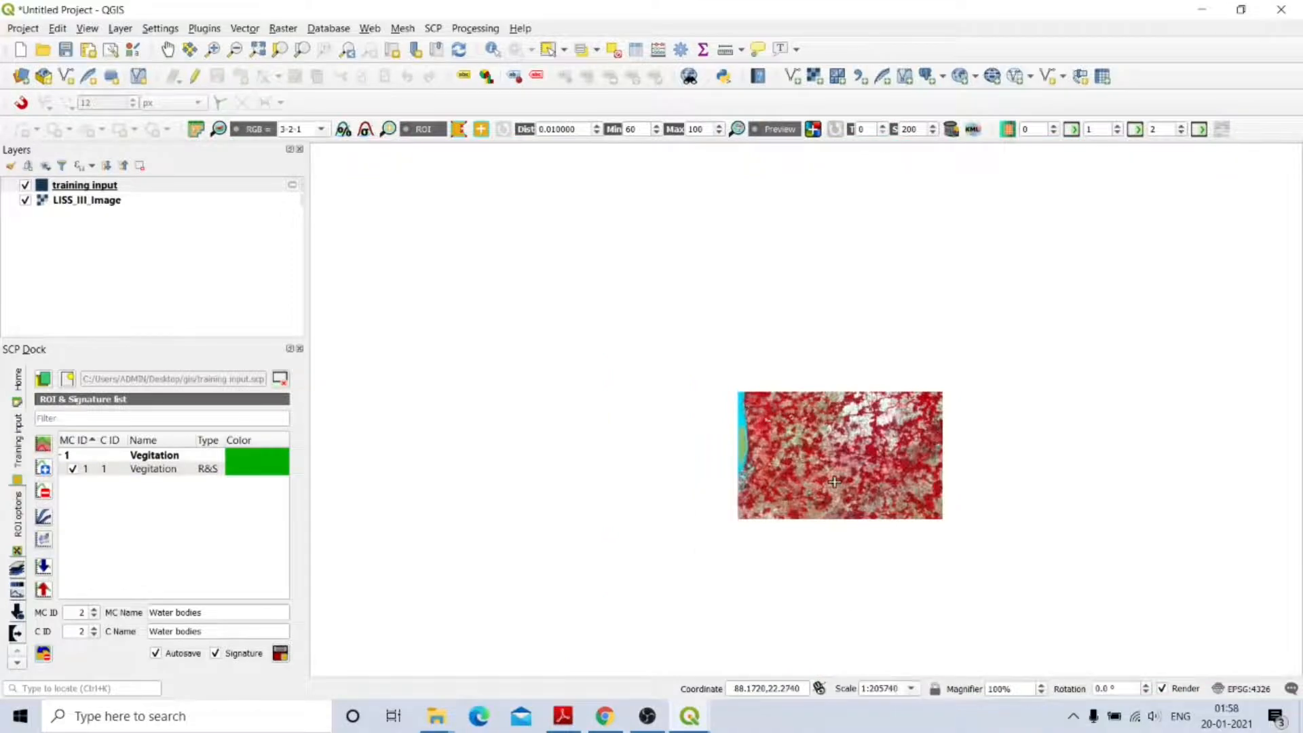
{"action": "scroll", "coordinate": [834, 482], "scroll_direction": "up", "scroll_amount": 2}
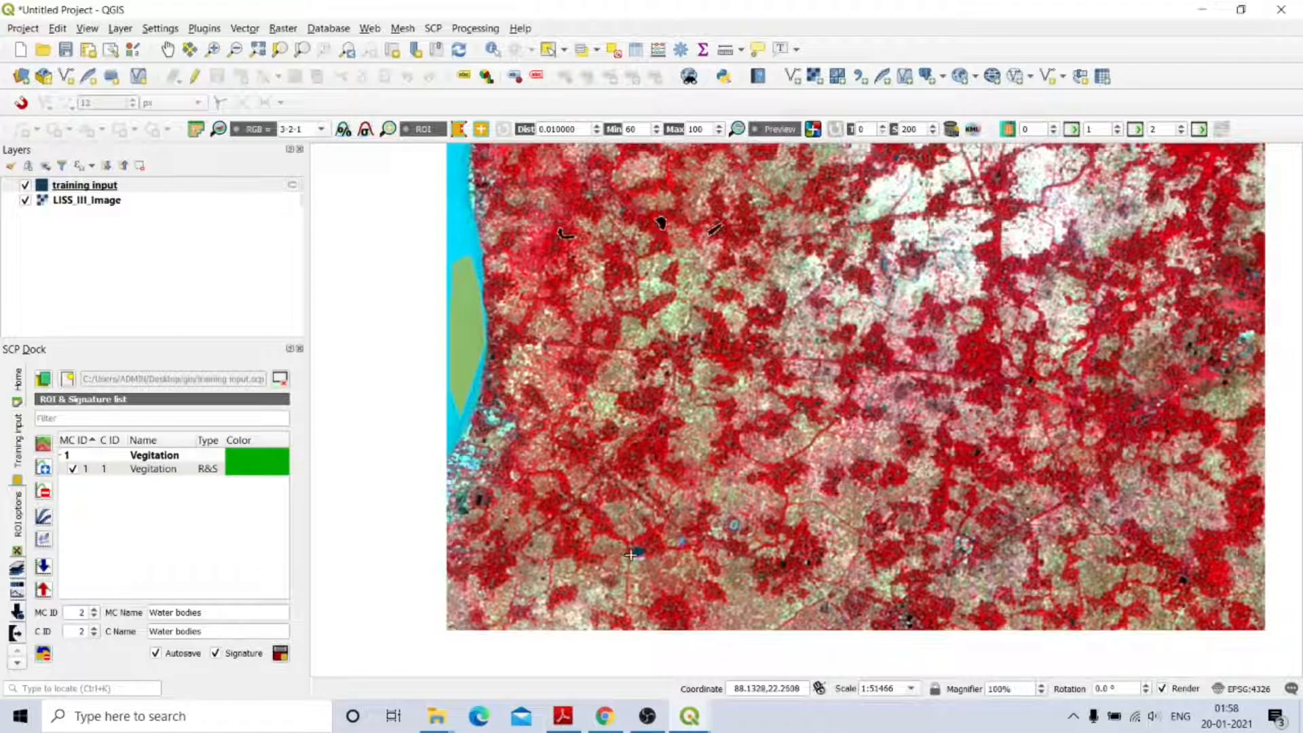
{"action": "scroll", "coordinate": [630, 555], "scroll_direction": "up", "scroll_amount": 3}
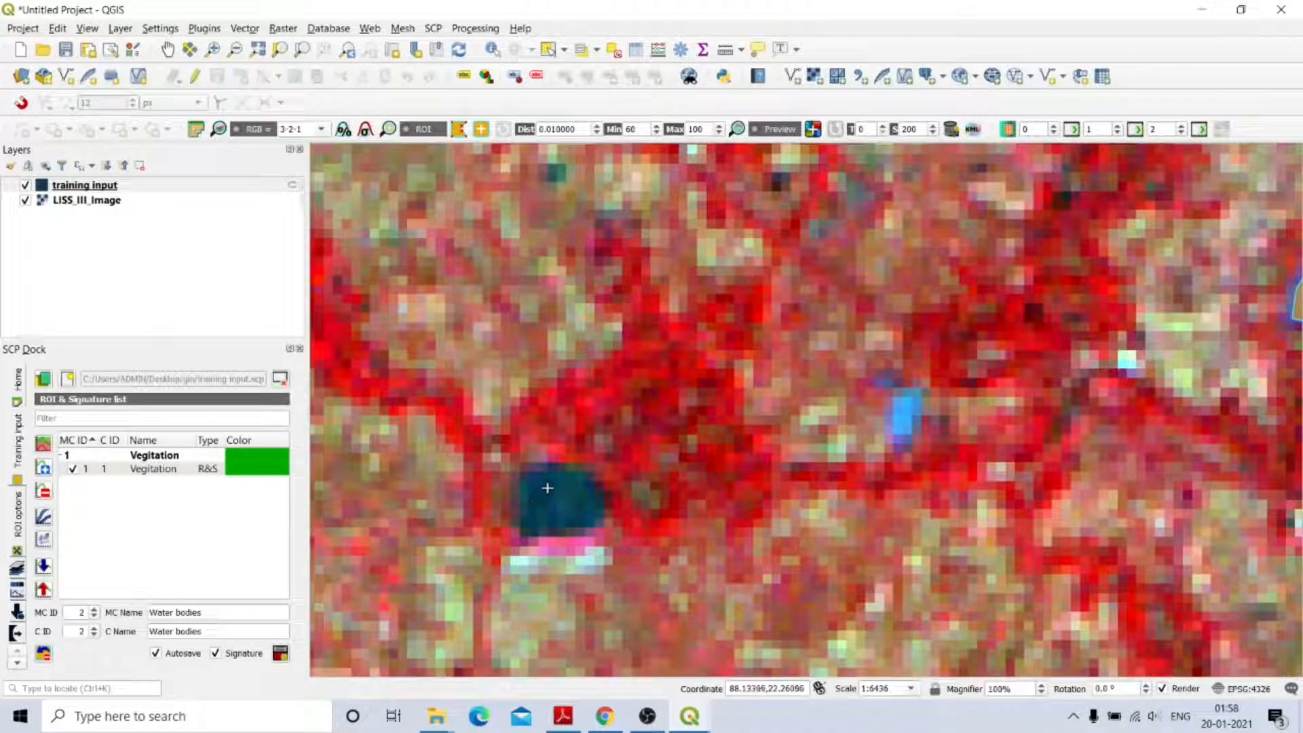
{"action": "scroll", "coordinate": [547, 488], "scroll_direction": "up", "scroll_amount": 1}
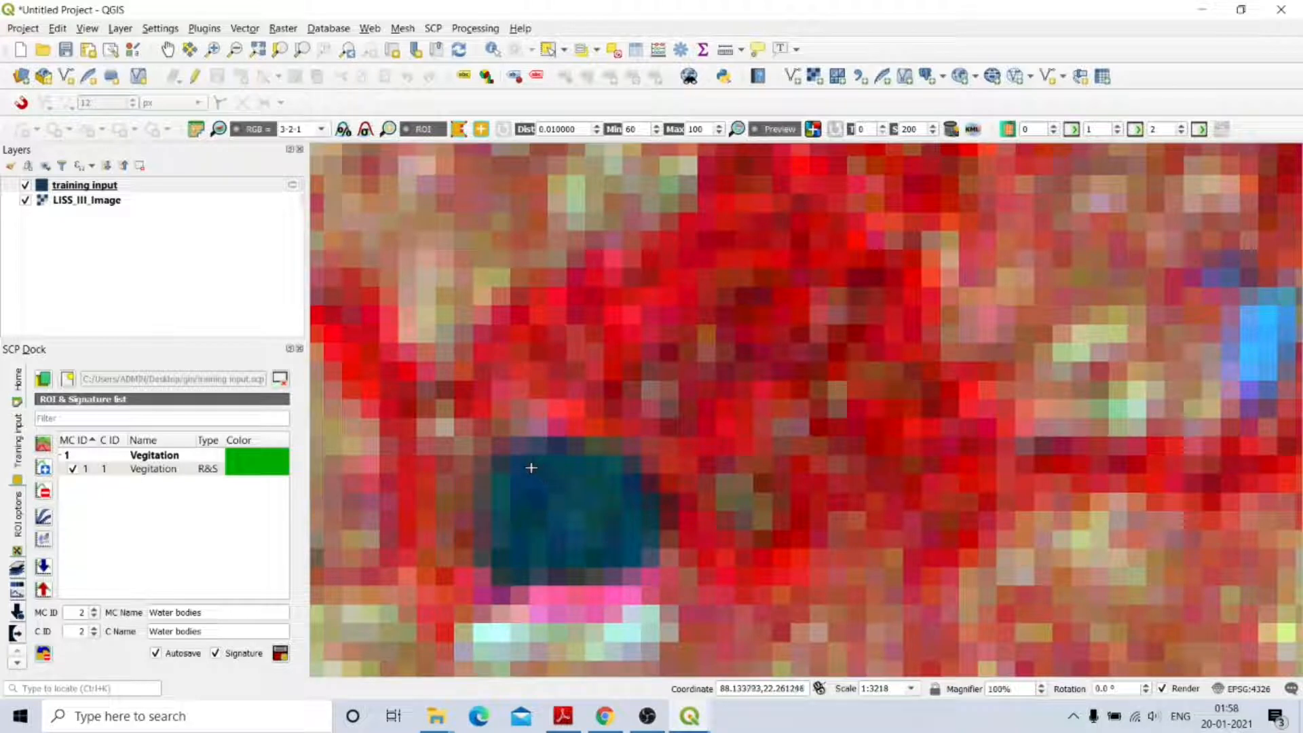
{"action": "left_click", "coordinate": [534, 464]}
{"action": "left_click", "coordinate": [521, 504]}
{"action": "left_click", "coordinate": [510, 559]}
{"action": "left_click", "coordinate": [563, 561]}
{"action": "left_click", "coordinate": [606, 551]}
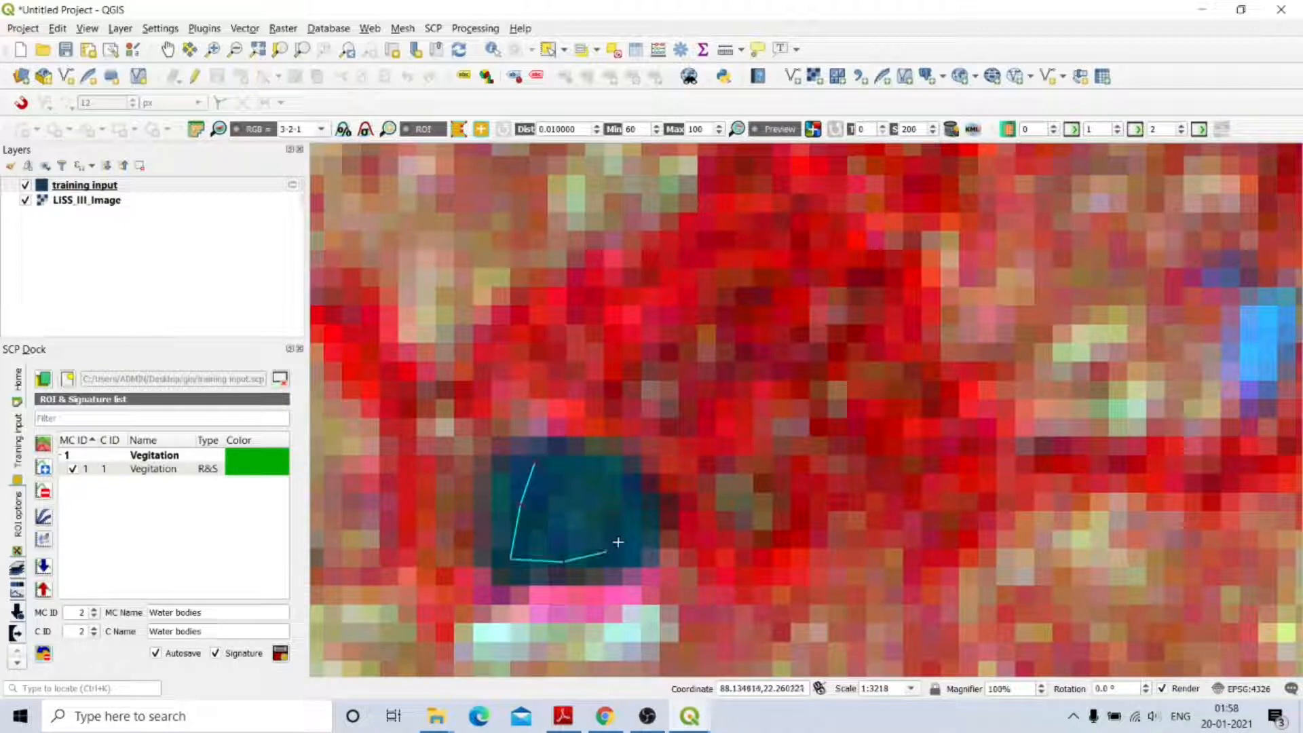
{"action": "left_click", "coordinate": [639, 511]}
{"action": "left_click", "coordinate": [604, 463]}
{"action": "right_click", "coordinate": [548, 462]}
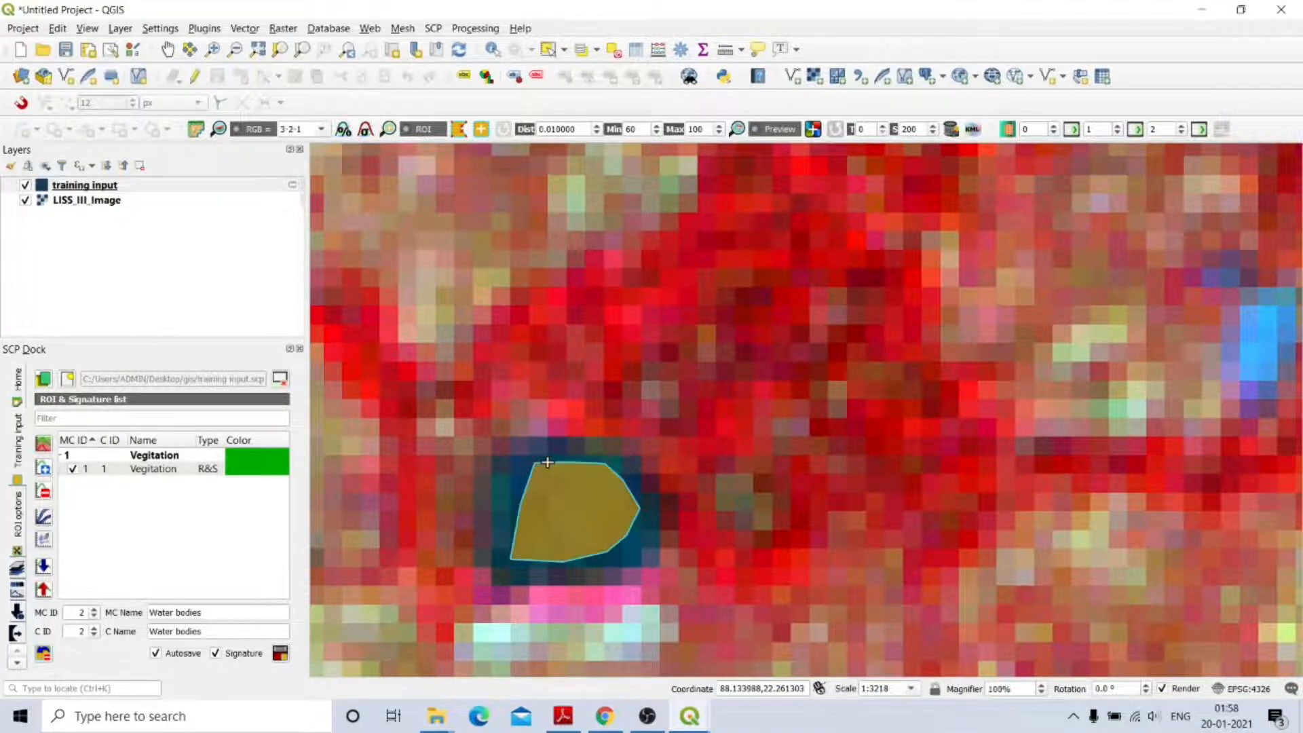
{"action": "scroll", "coordinate": [557, 462], "scroll_direction": "down", "scroll_amount": 4}
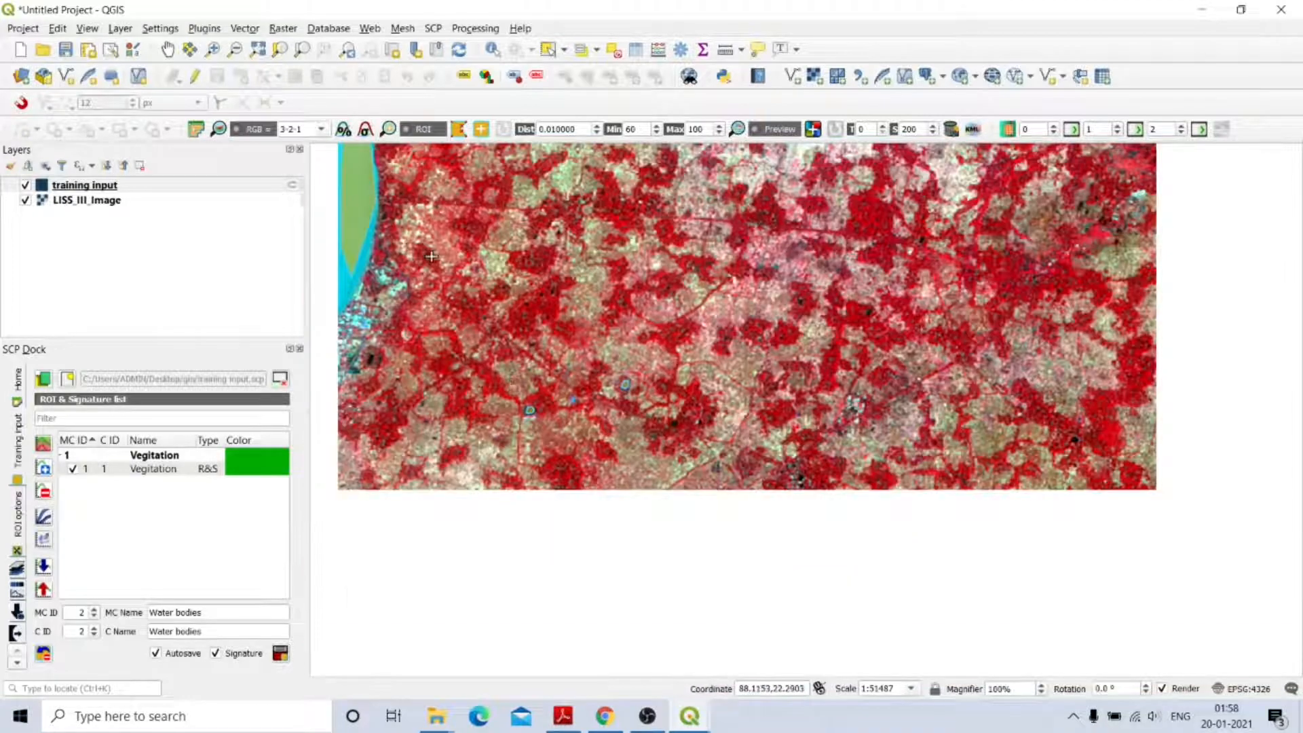
{"action": "scroll", "coordinate": [370, 245], "scroll_direction": "up", "scroll_amount": 1}
{"action": "scroll", "coordinate": [370, 244], "scroll_direction": "down", "scroll_amount": 1}
{"action": "scroll", "coordinate": [509, 369], "scroll_direction": "up", "scroll_amount": 1}
{"action": "scroll", "coordinate": [509, 368], "scroll_direction": "down", "scroll_amount": 1}
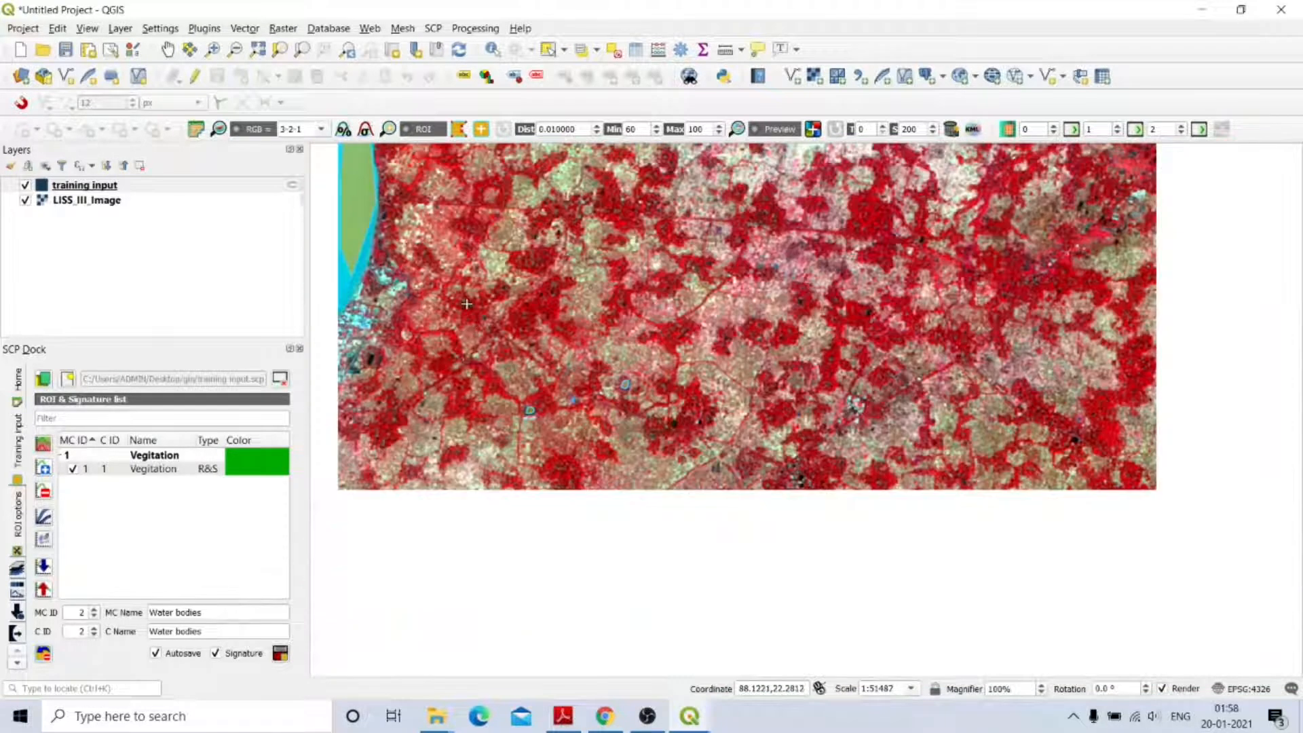
Save the water ROIs to the training input and colour both Water bodies rows blue.
{"action": "left_click", "coordinate": [280, 654]}
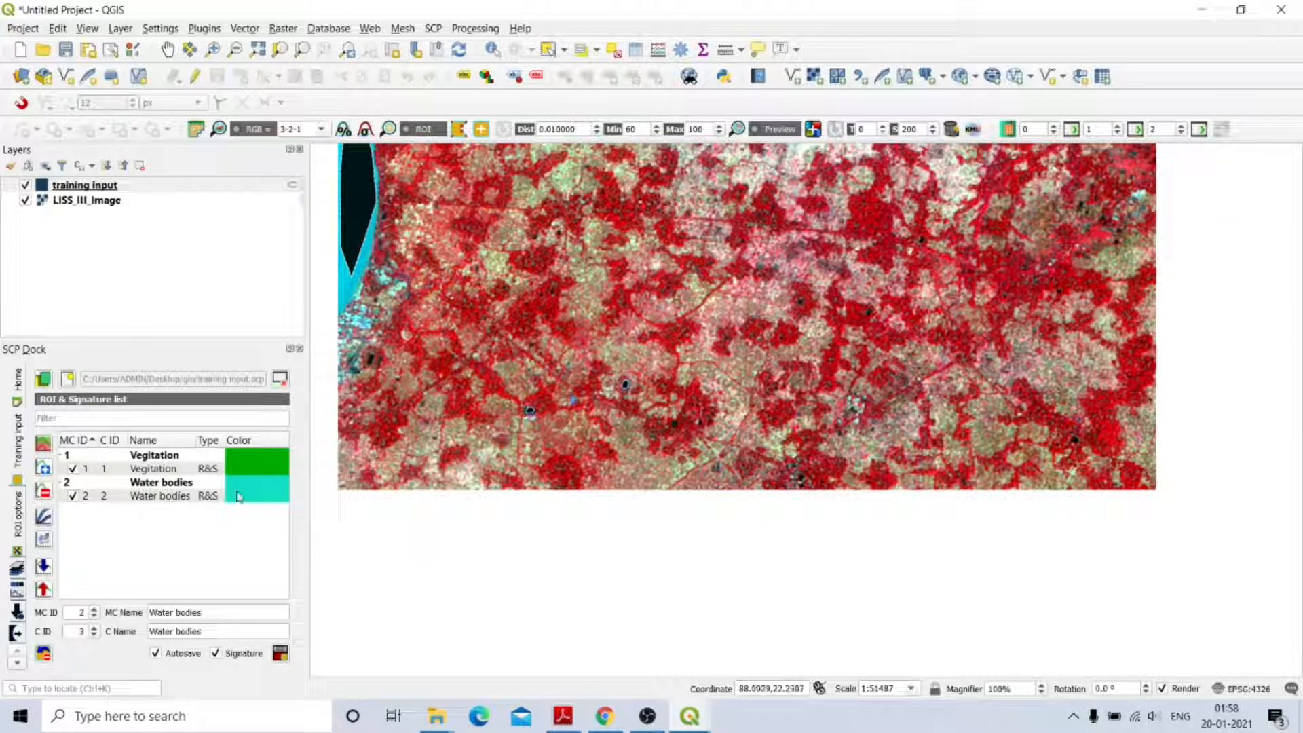
{"action": "double_click", "coordinate": [265, 487]}
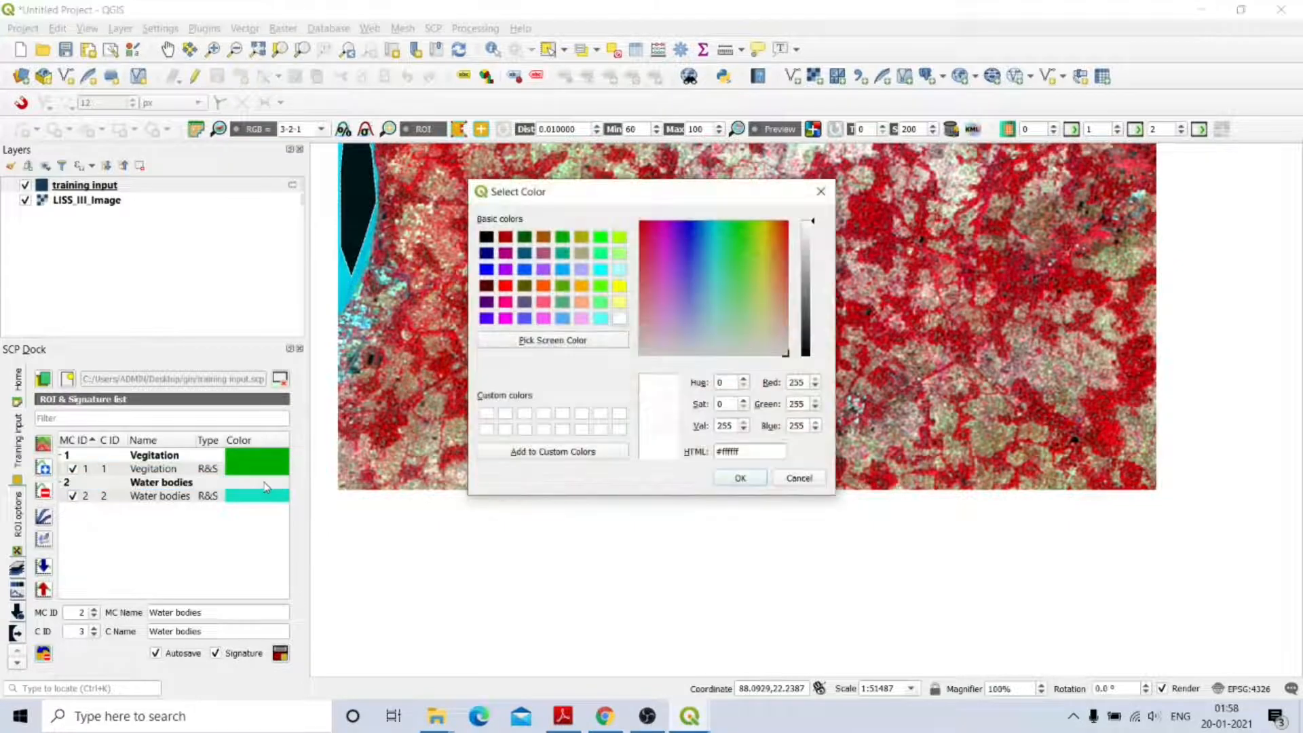
{"action": "left_click", "coordinate": [487, 270]}
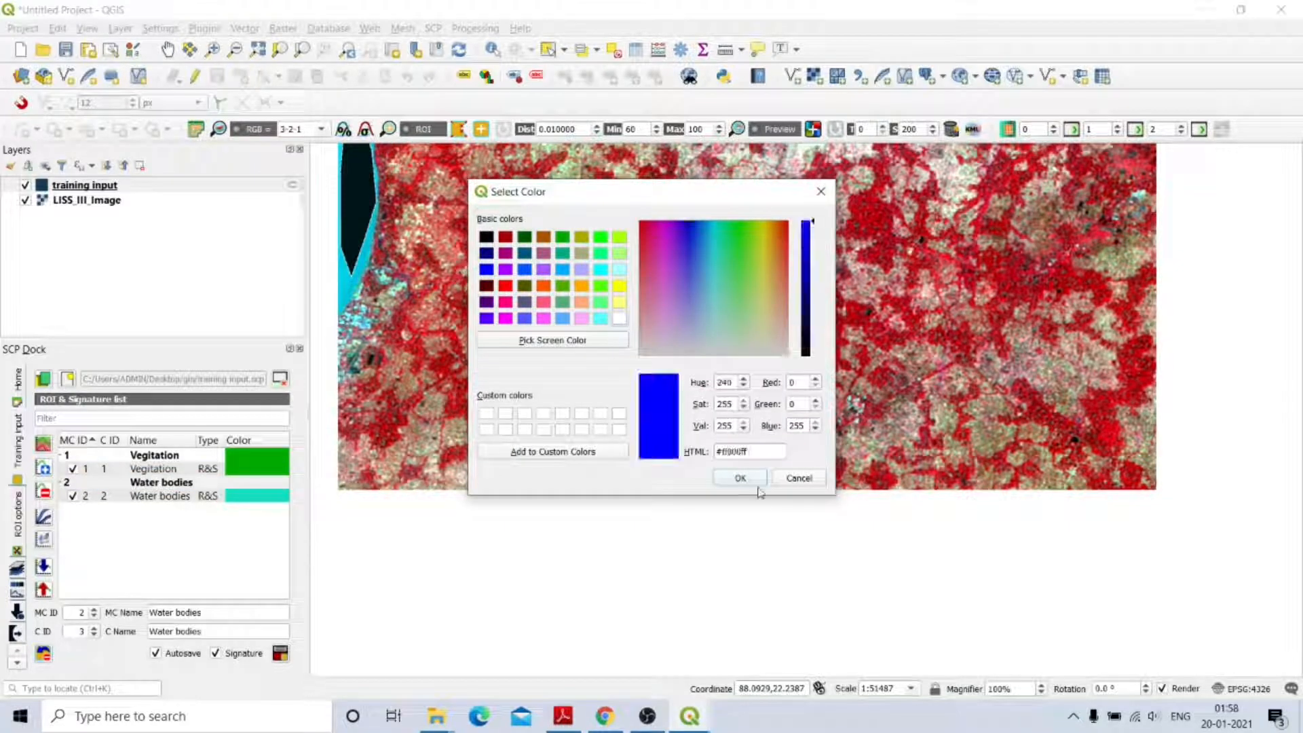
{"action": "left_click", "coordinate": [740, 479]}
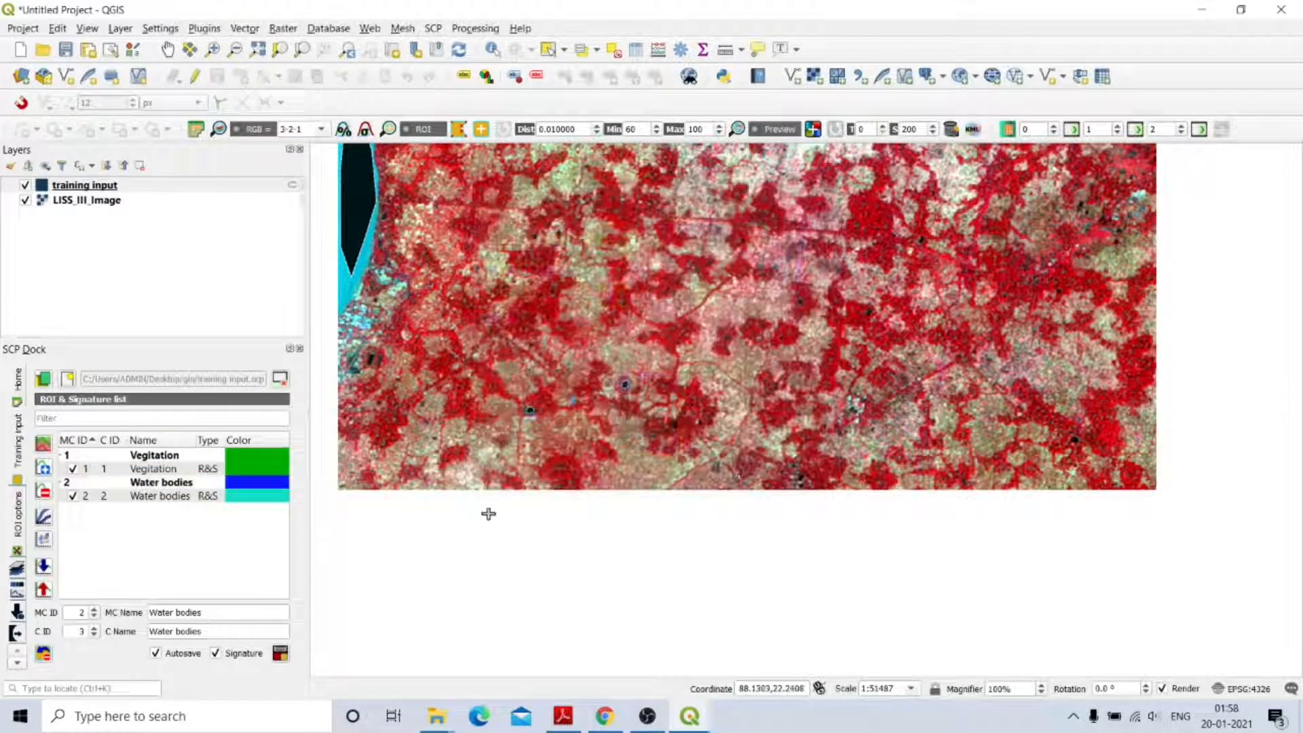
{"action": "double_click", "coordinate": [271, 496]}
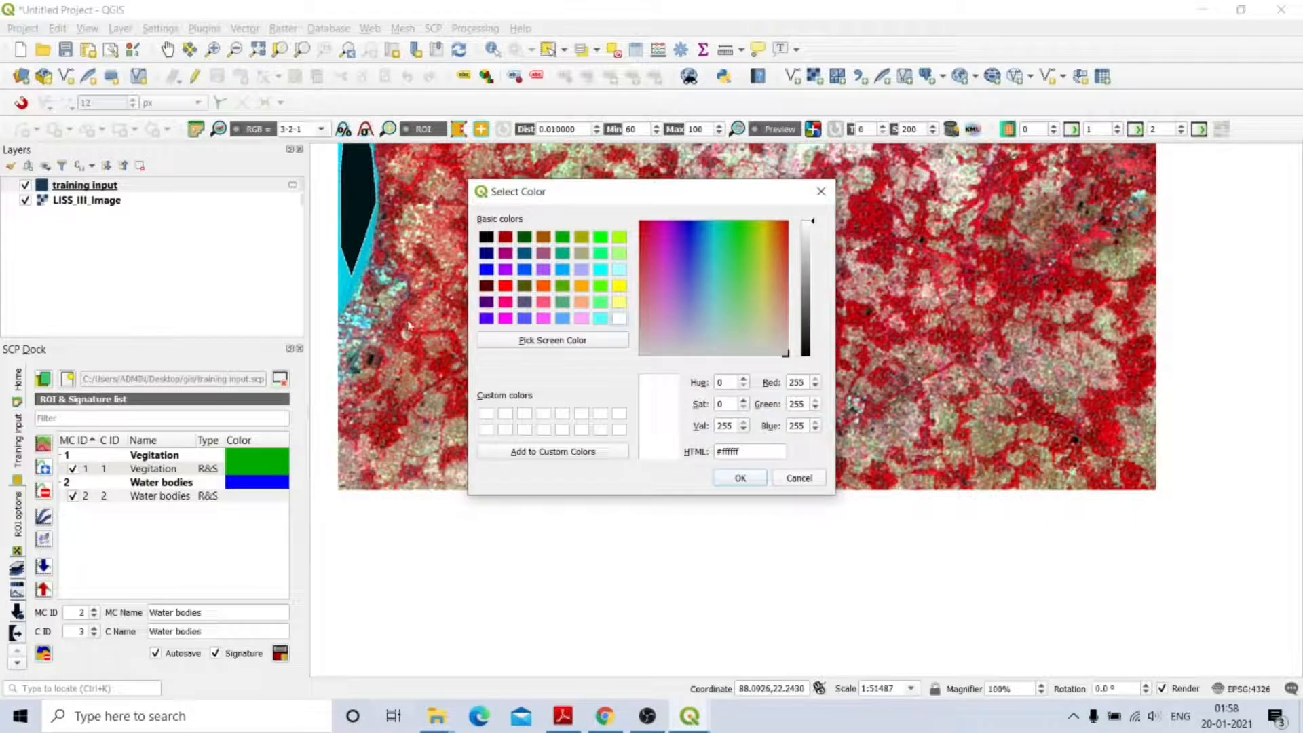
{"action": "left_click", "coordinate": [487, 271]}
{"action": "left_click", "coordinate": [742, 479]}
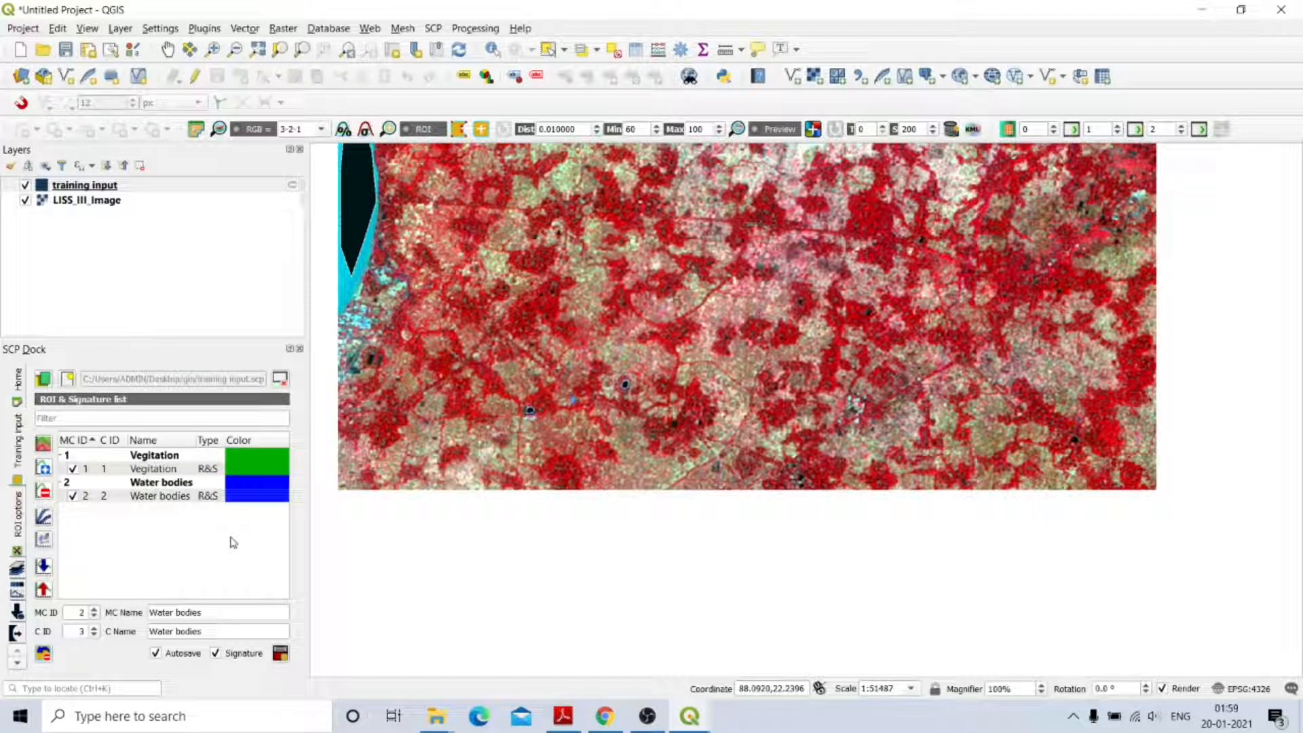
Set MC ID to 3 and rename the macroclass and class from 'Water bodies' to 'Agriculture'.
{"action": "left_click", "coordinate": [95, 610]}
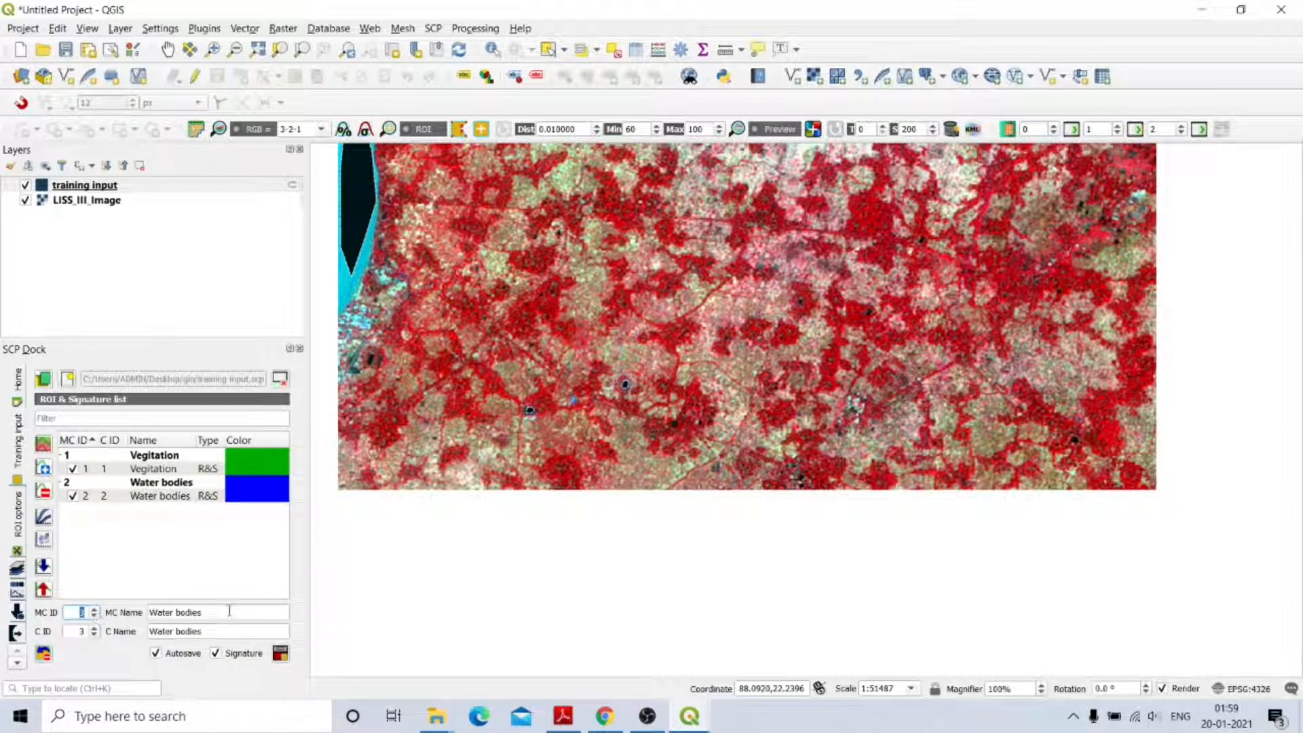
{"action": "left_click", "coordinate": [208, 612]}
{"action": "left_click_drag", "start_coordinate": [207, 612], "coordinate": [155, 615]}
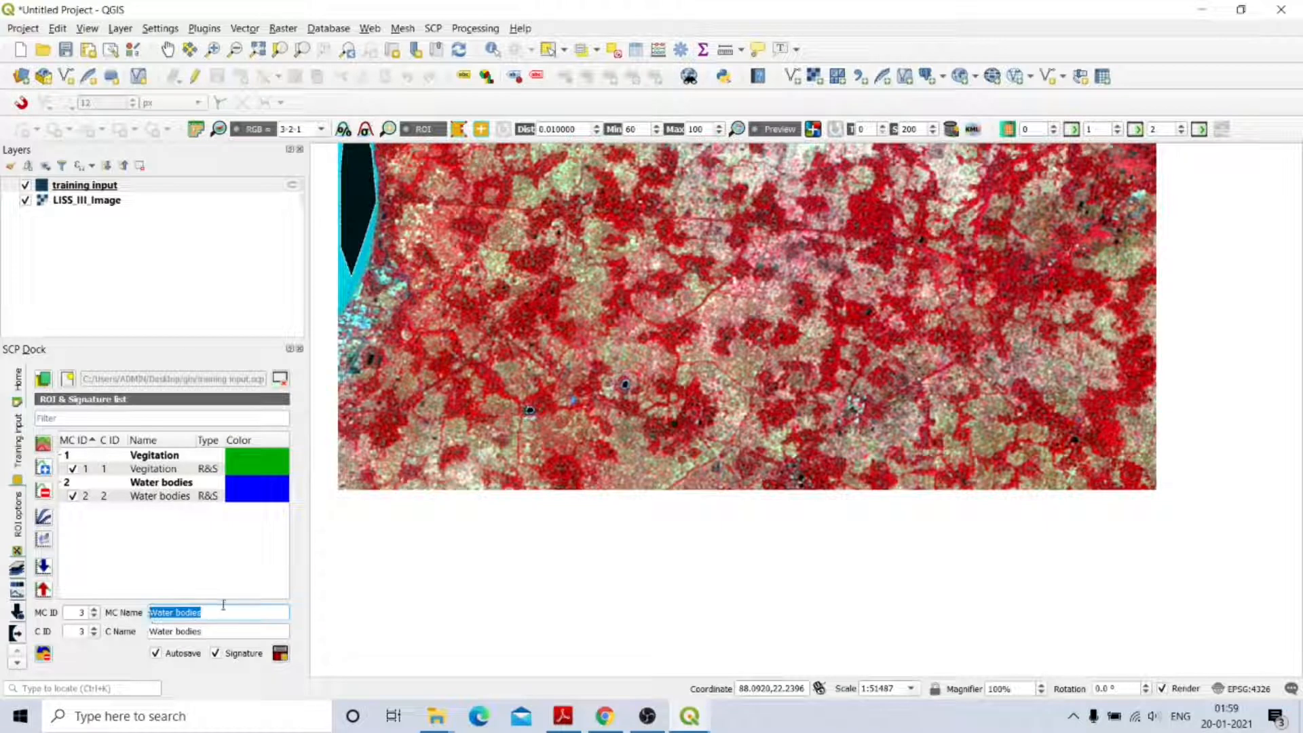
{"action": "key", "text": "BackSpace"}
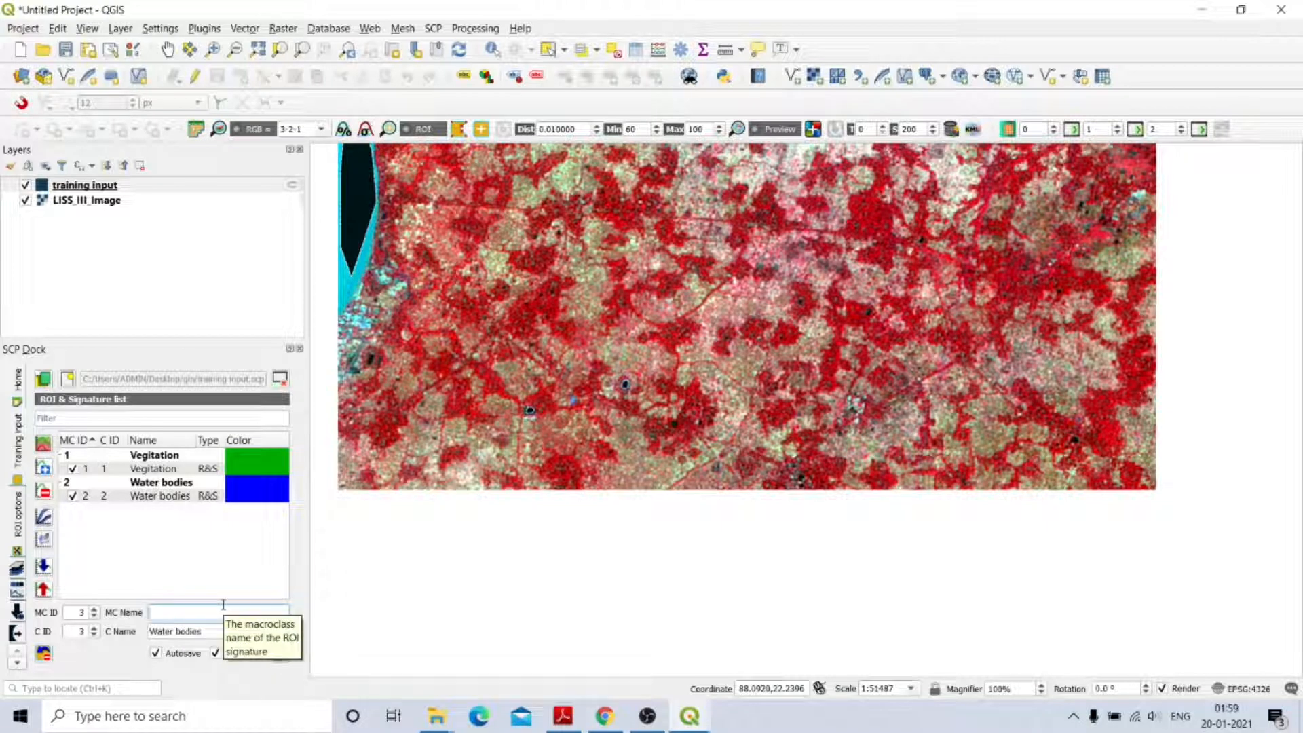
{"action": "type", "text": "A"}
{"action": "type", "text": "griculture"}
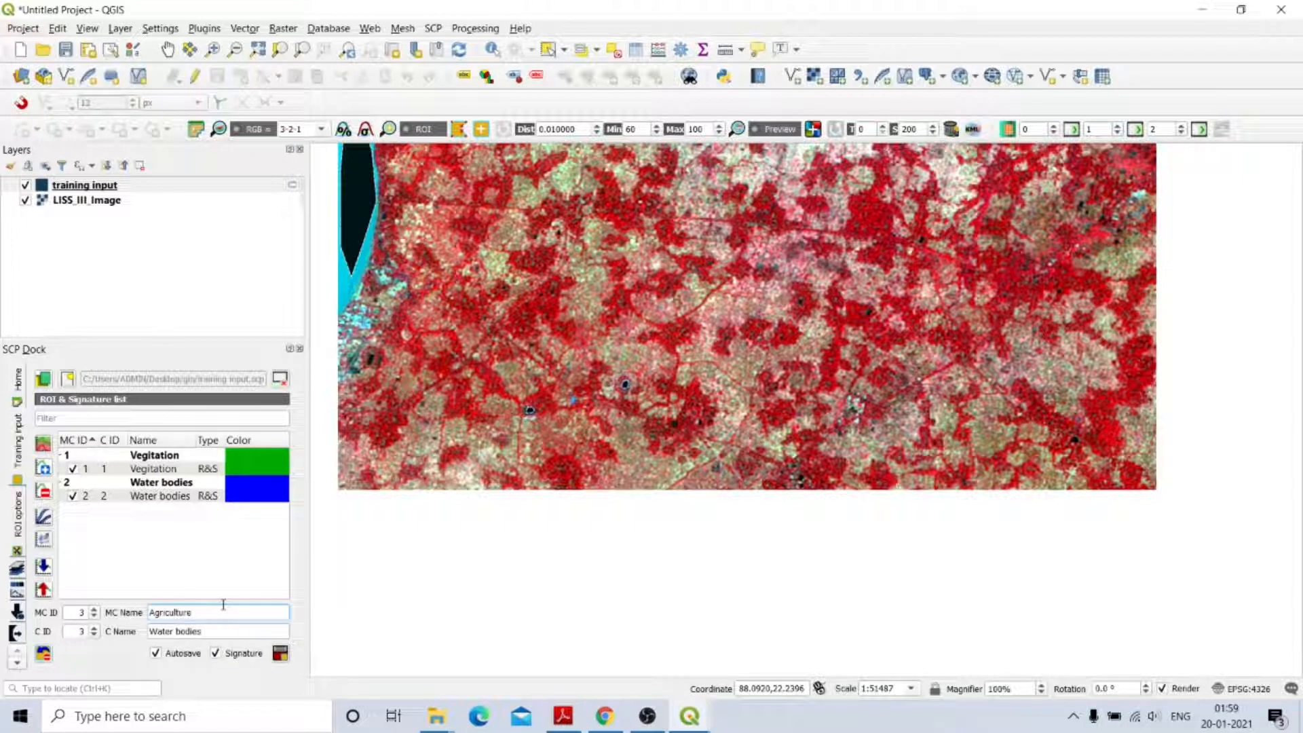
{"action": "left_click_drag", "start_coordinate": [207, 631], "coordinate": [150, 634]}
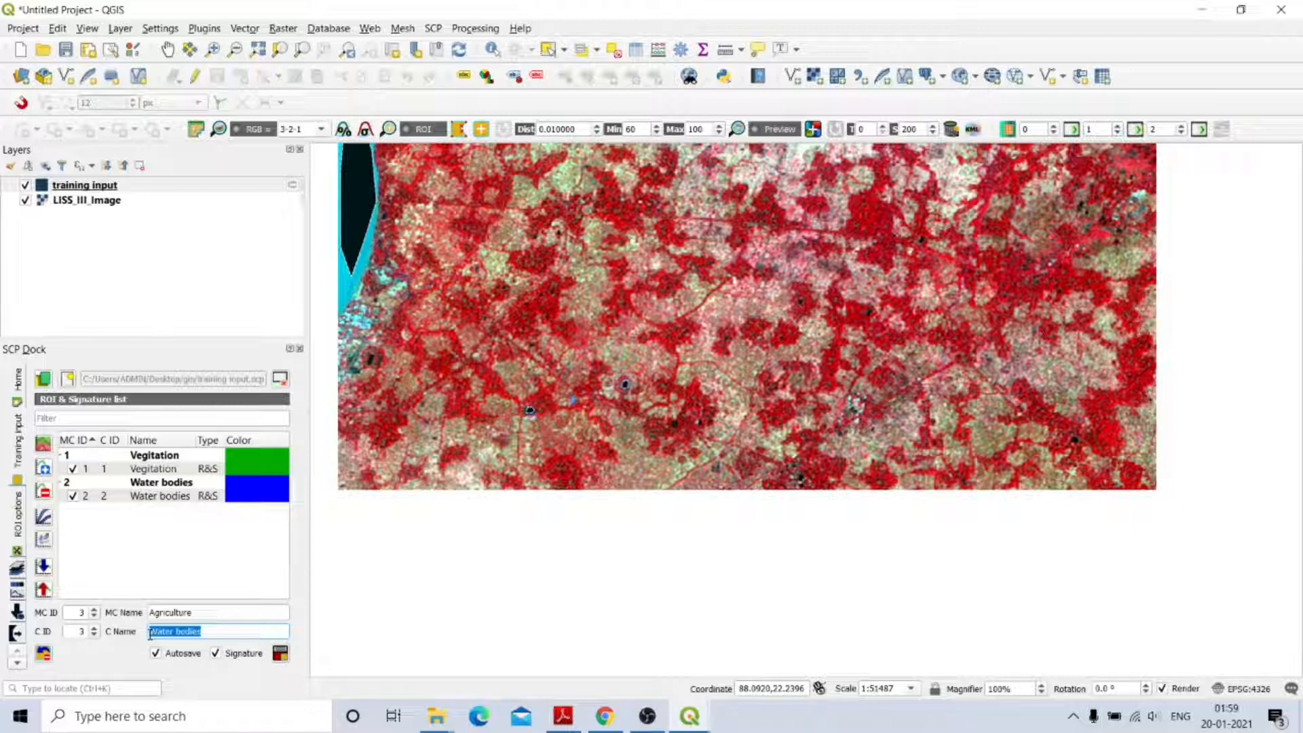
{"action": "type", "text": "Agricul"}
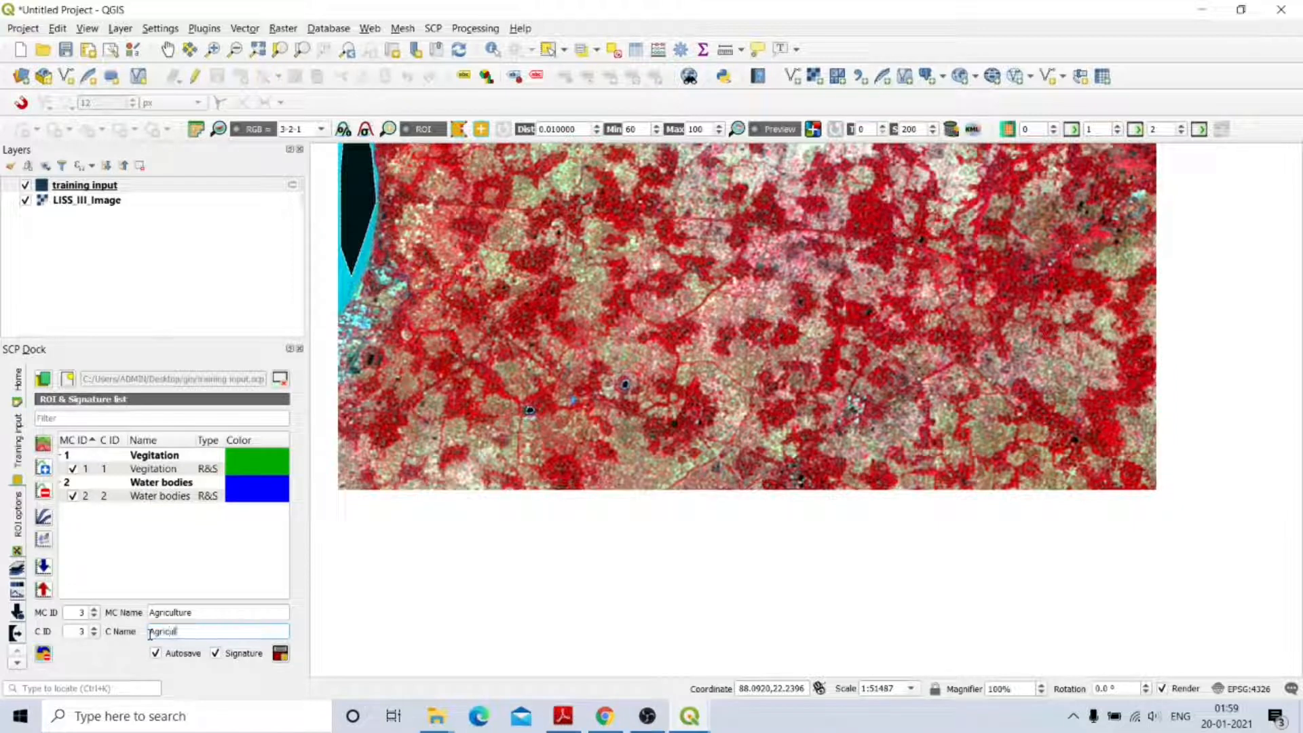
{"action": "type", "text": "ture"}
Outline two farmland patches as Agriculture ROI polygons.
{"action": "scroll", "coordinate": [743, 357], "scroll_direction": "up", "scroll_amount": 2}
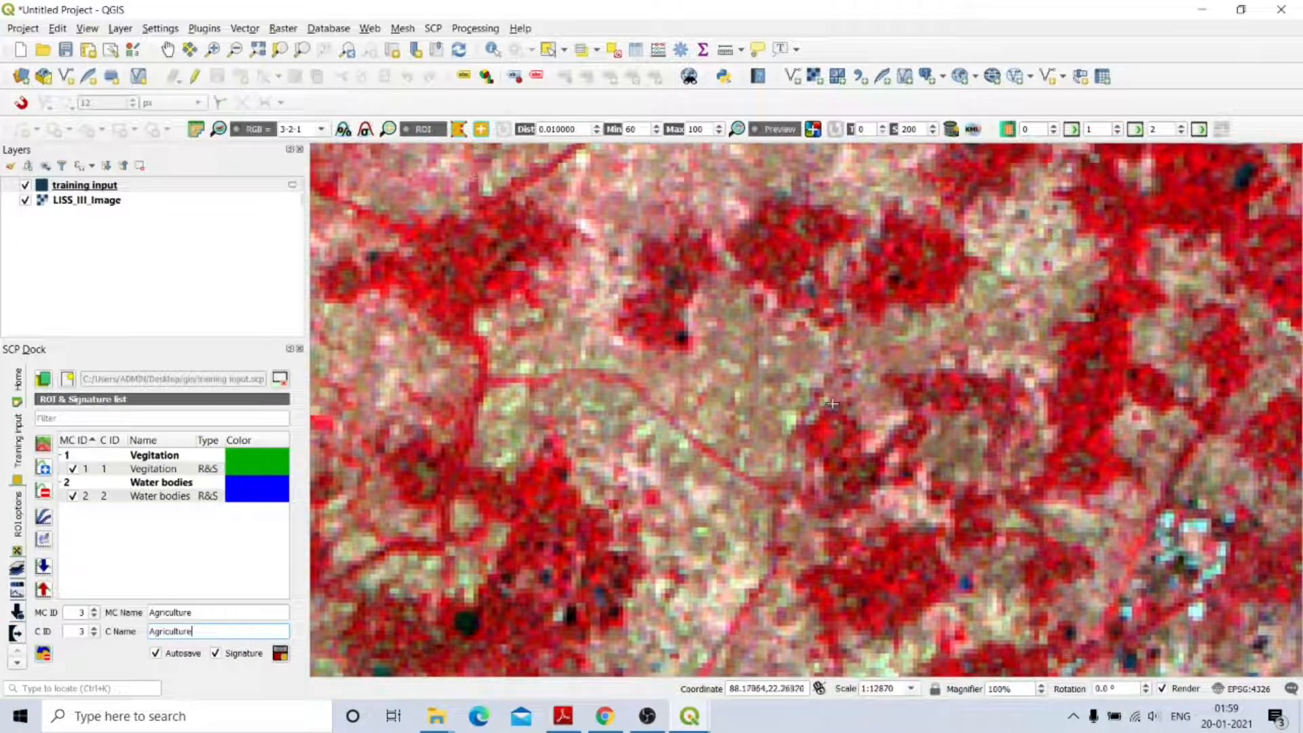
{"action": "left_click", "coordinate": [722, 308]}
{"action": "left_click", "coordinate": [690, 364]}
{"action": "left_click", "coordinate": [685, 396]}
{"action": "left_click", "coordinate": [752, 441]}
{"action": "left_click", "coordinate": [787, 397]}
{"action": "left_click", "coordinate": [790, 345]}
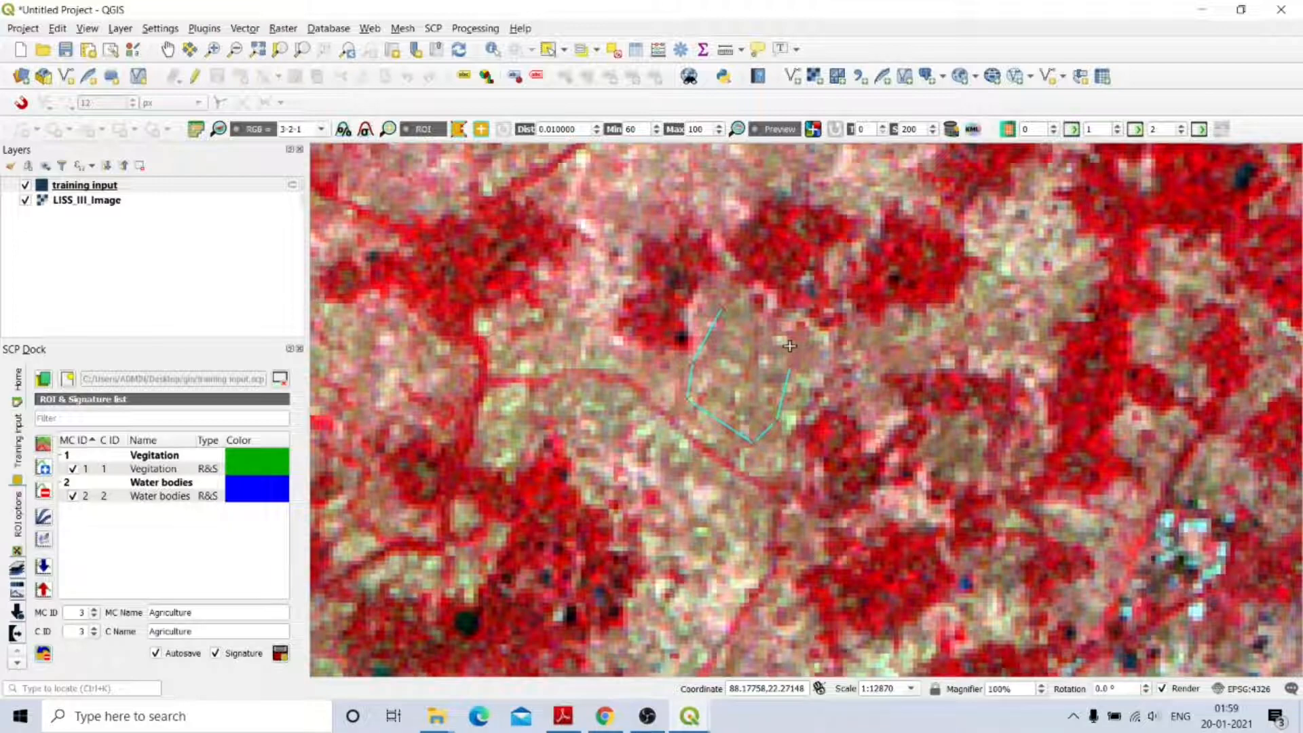
{"action": "right_click", "coordinate": [738, 310]}
{"action": "scroll", "coordinate": [760, 200], "scroll_direction": "up", "scroll_amount": 2}
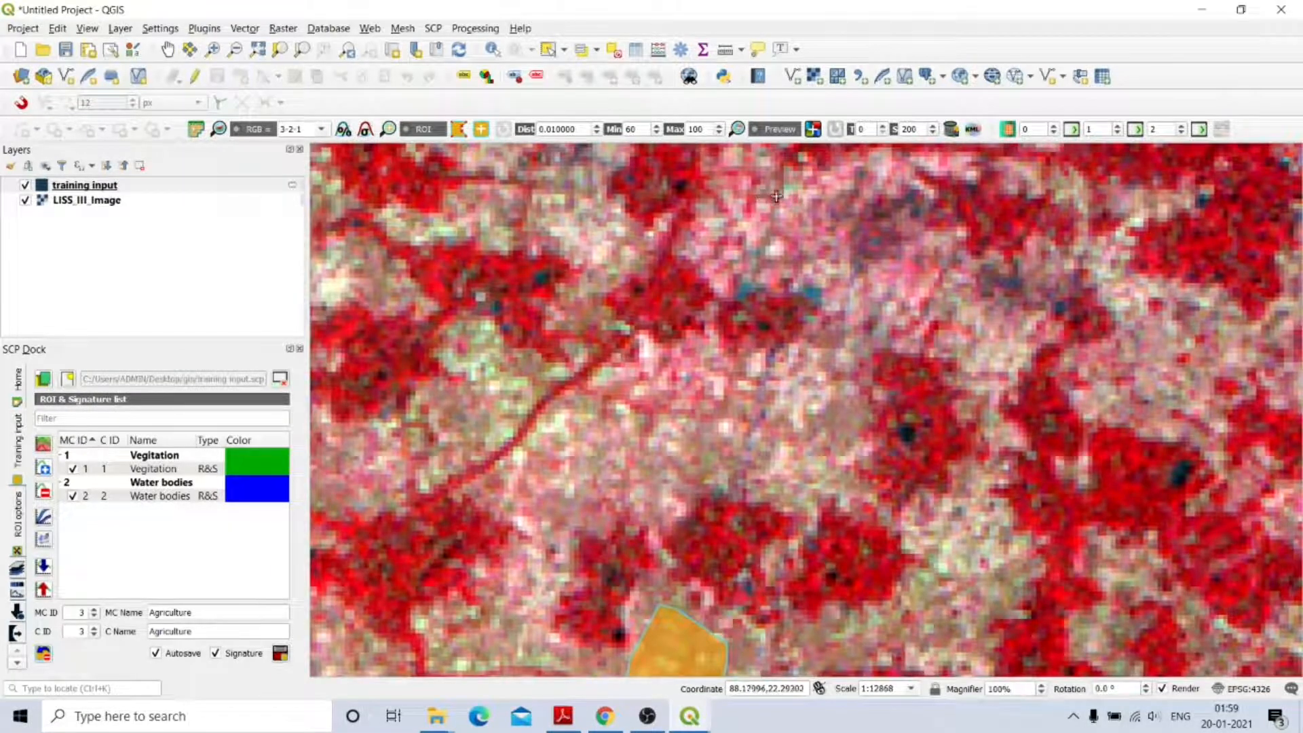
{"action": "left_click", "coordinate": [759, 197]}
{"action": "left_click", "coordinate": [728, 235]}
{"action": "left_click", "coordinate": [815, 268]}
{"action": "left_click", "coordinate": [837, 284]}
{"action": "left_click", "coordinate": [832, 213]}
{"action": "left_click", "coordinate": [824, 196]}
{"action": "right_click", "coordinate": [778, 184]}
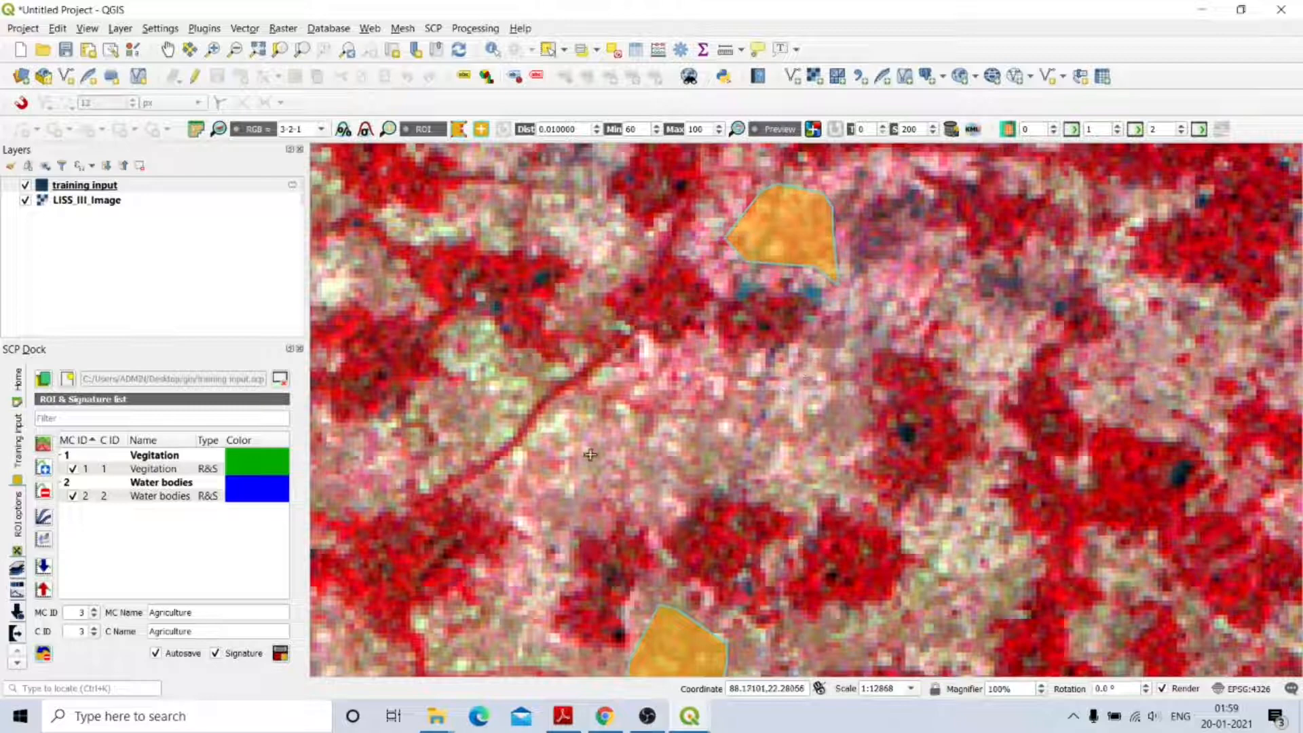
Outline a third farmland patch and save all three as the Agriculture signature.
{"action": "scroll", "coordinate": [588, 443], "scroll_direction": "down", "scroll_amount": 3}
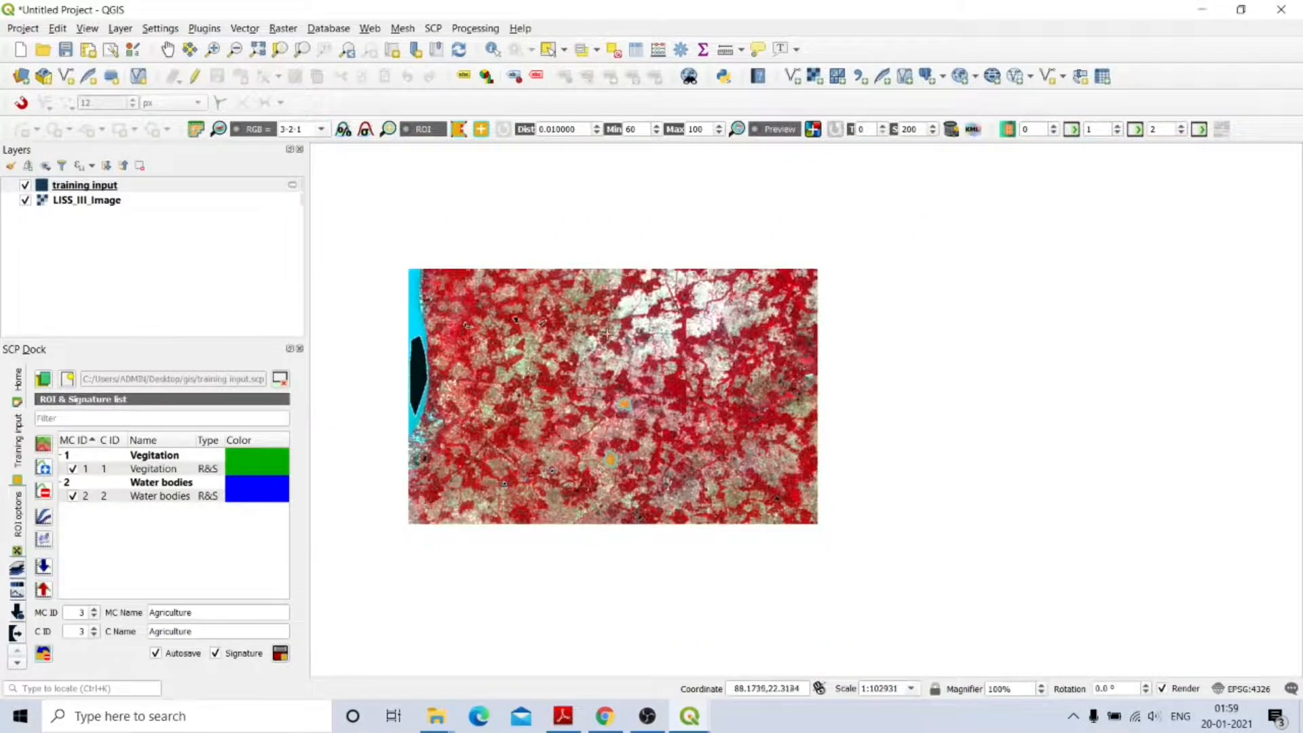
{"action": "scroll", "coordinate": [601, 334], "scroll_direction": "up", "scroll_amount": 3}
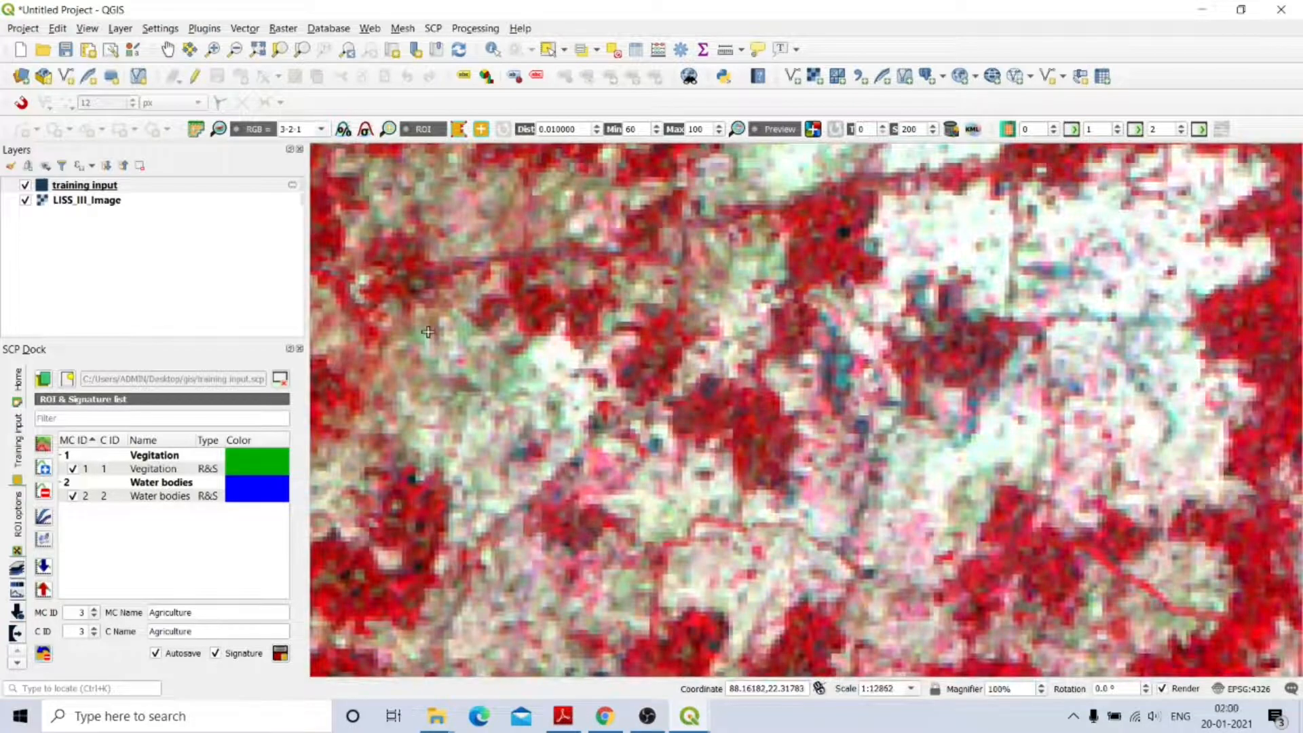
{"action": "left_click", "coordinate": [426, 331]}
{"action": "left_click", "coordinate": [392, 369]}
{"action": "left_click", "coordinate": [394, 392]}
{"action": "left_click", "coordinate": [464, 421]}
{"action": "left_click", "coordinate": [484, 399]}
{"action": "left_click", "coordinate": [486, 366]}
{"action": "left_click", "coordinate": [467, 331]}
{"action": "right_click", "coordinate": [431, 323]}
{"action": "scroll", "coordinate": [673, 429], "scroll_direction": "down", "scroll_amount": 3}
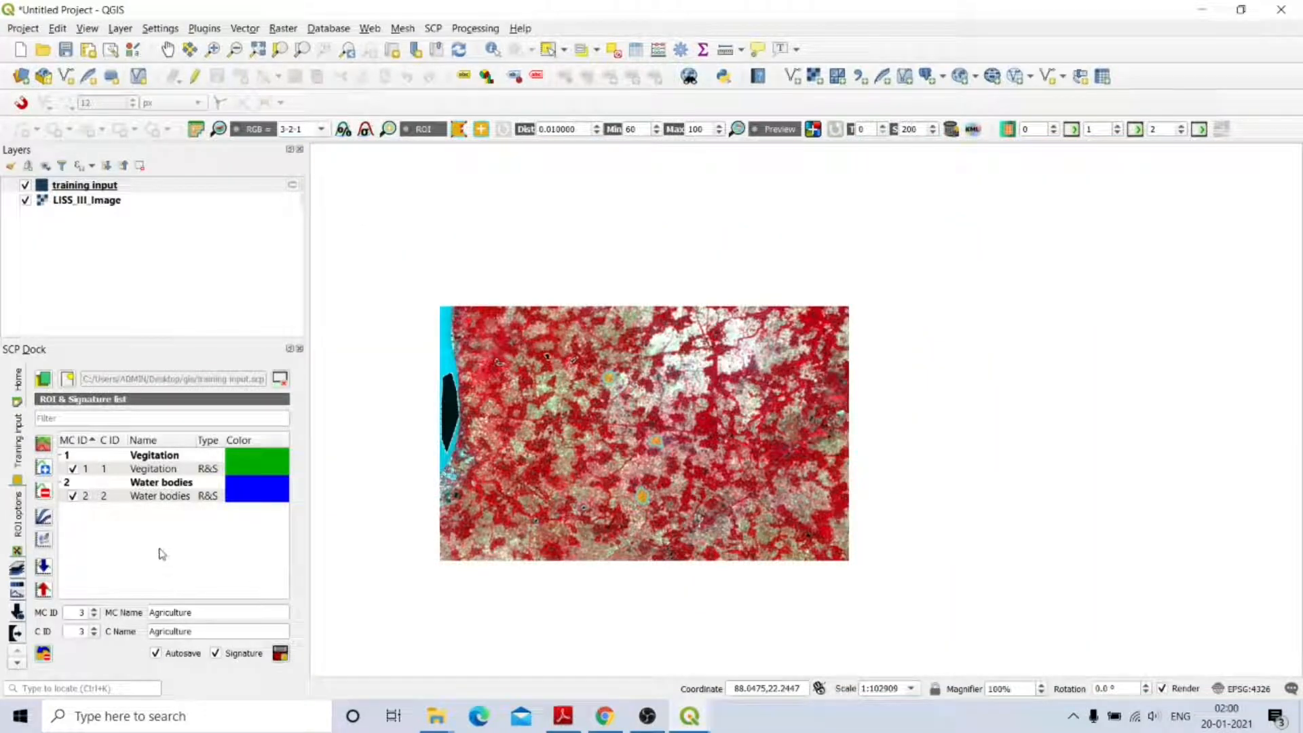
{"action": "left_click", "coordinate": [280, 654]}
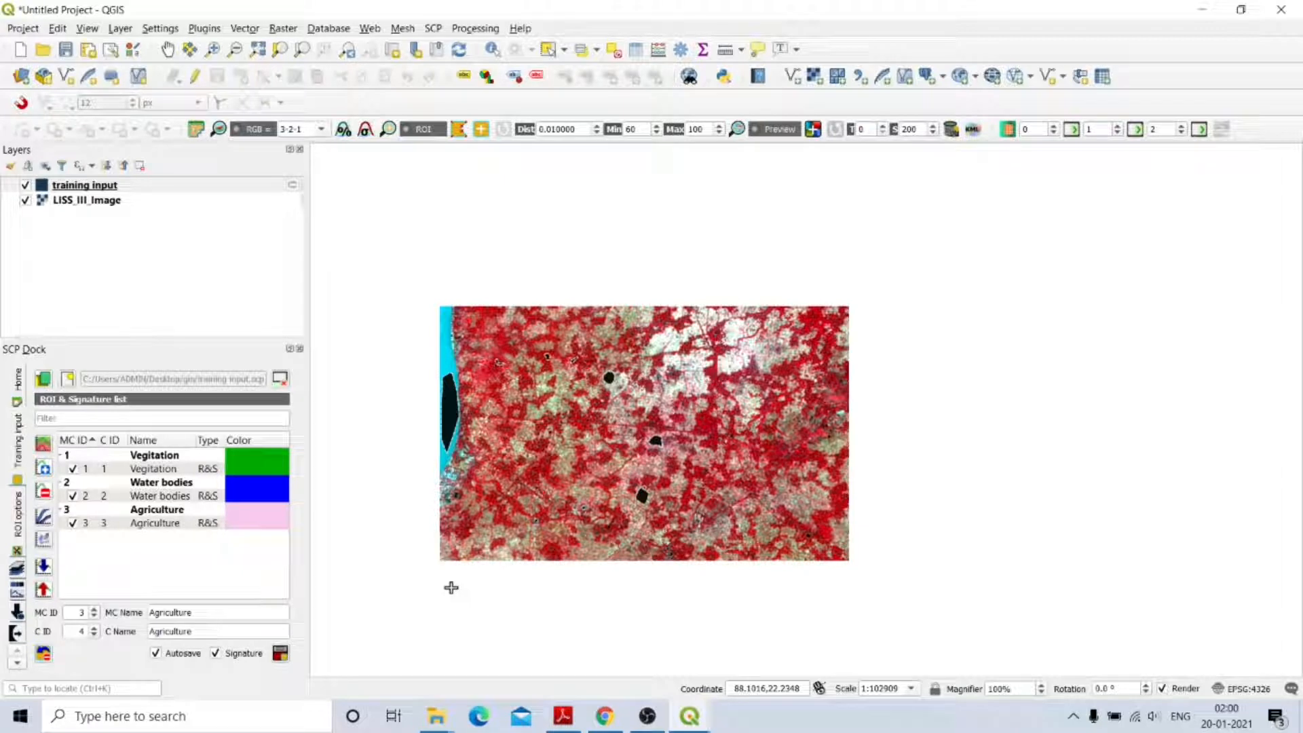
Colour both the Agriculture macroclass and class rows yellow.
{"action": "double_click", "coordinate": [259, 511]}
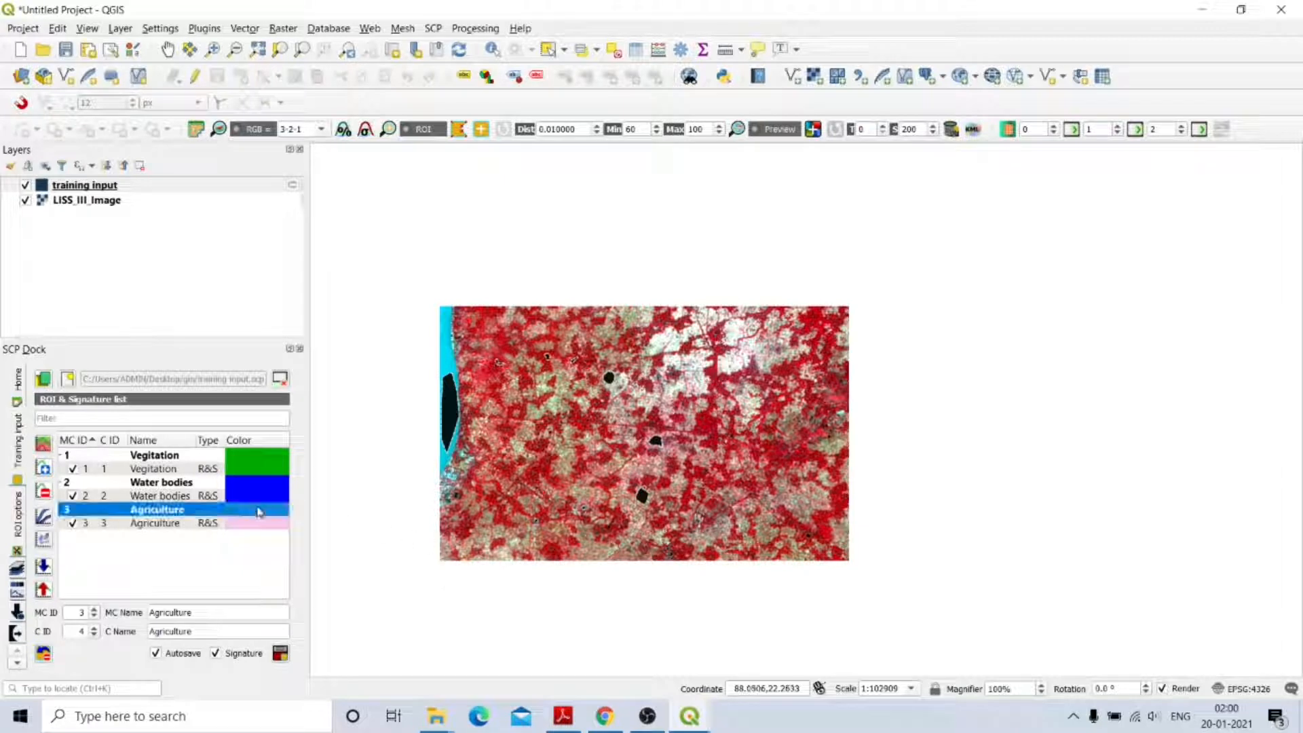
{"action": "left_click", "coordinate": [620, 286]}
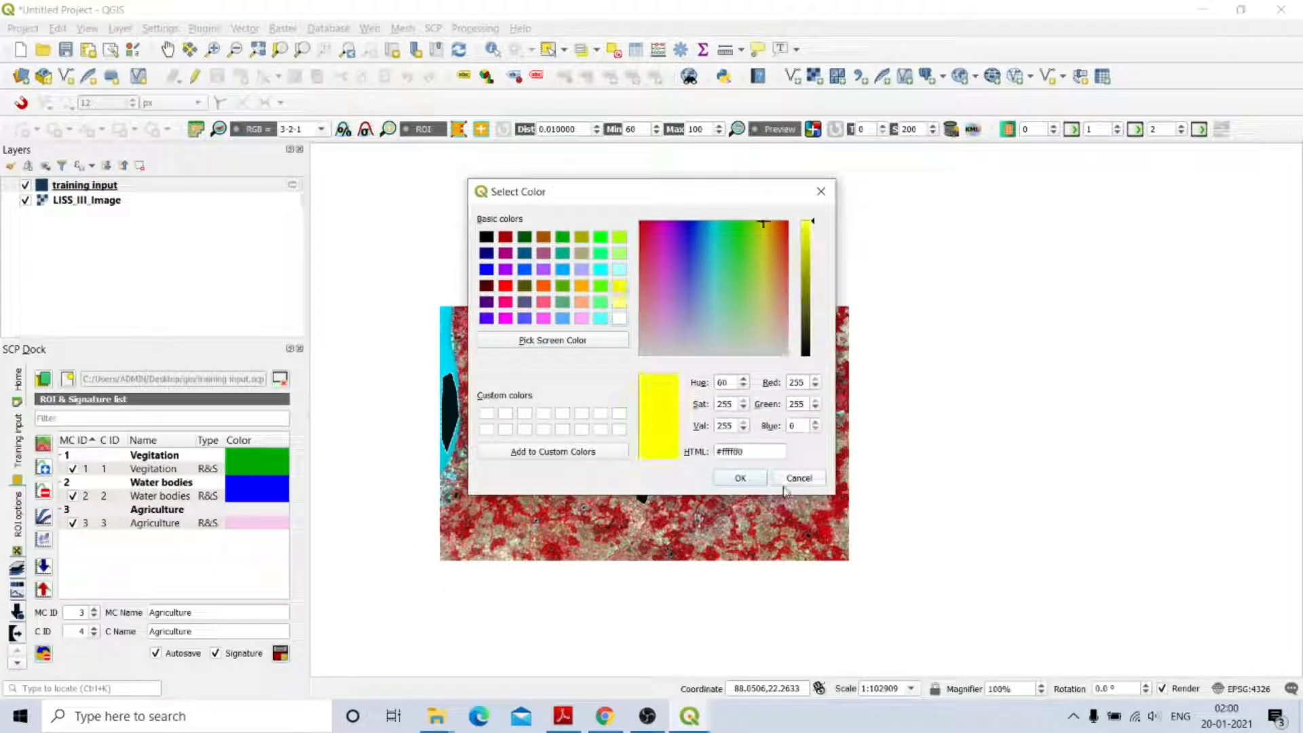
{"action": "left_click", "coordinate": [743, 479]}
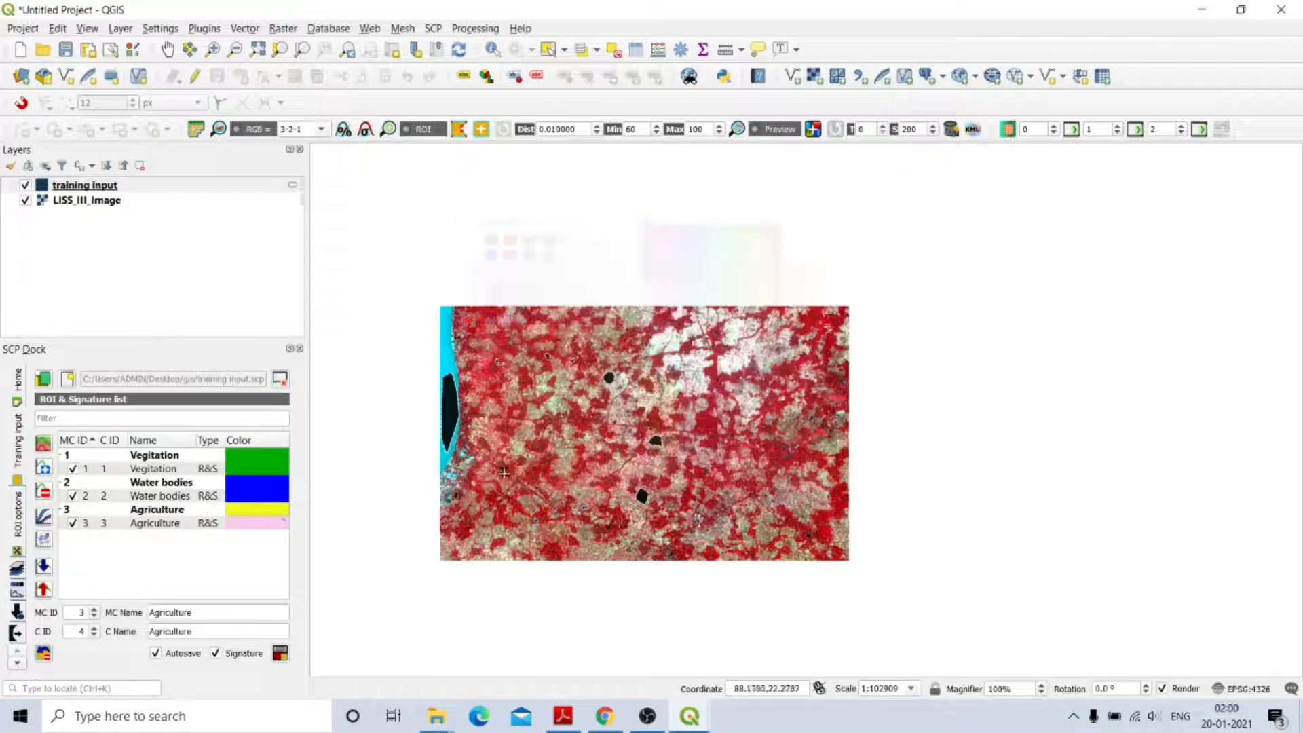
{"action": "double_click", "coordinate": [262, 530]}
{"action": "left_click", "coordinate": [620, 286]}
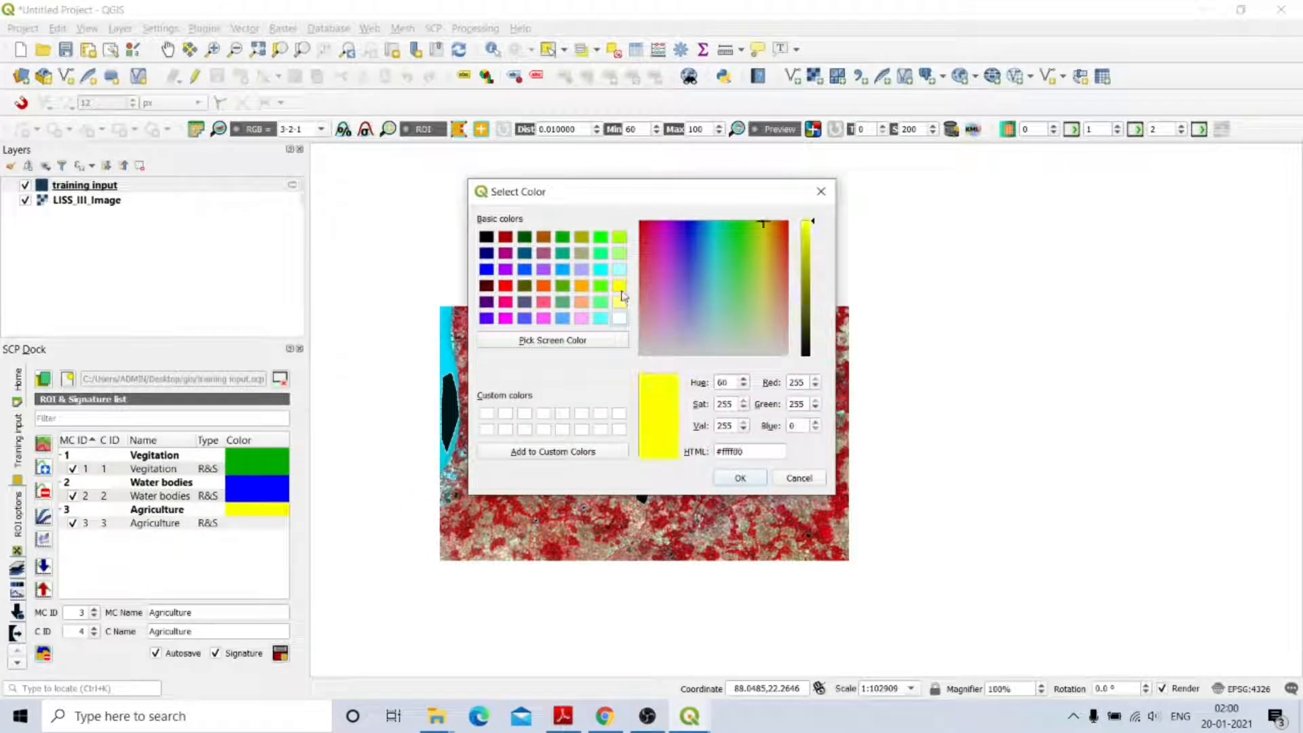
{"action": "left_click", "coordinate": [740, 478]}
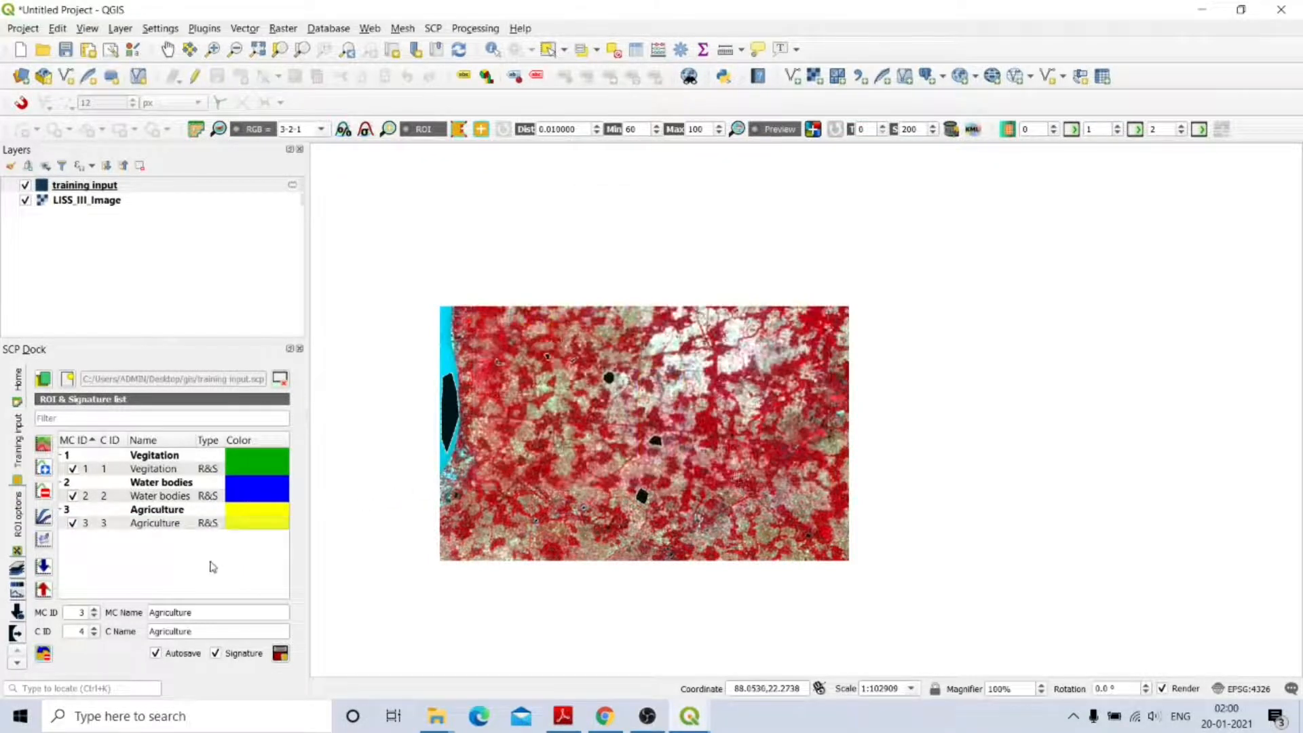
Set MC ID to 4 and name both macroclass and class 'Settlement'.
{"action": "left_click", "coordinate": [95, 612]}
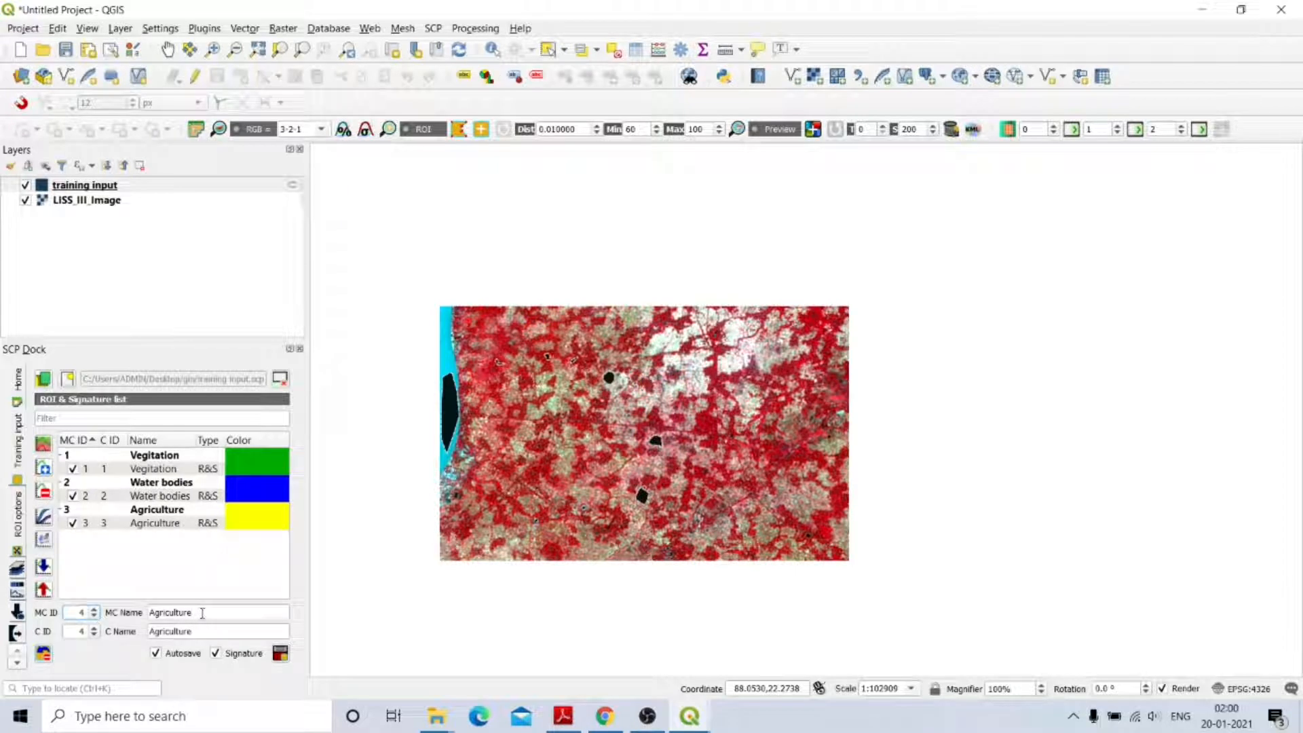
{"action": "key", "text": "BackSpace"}
{"action": "key", "text": "BackSpace"}
{"action": "key", "text": "BackSpace"}
{"action": "key", "text": "BackSpace"}
{"action": "key", "text": "BackSpace"}
{"action": "key", "text": "BackSpace"}
{"action": "key", "text": "BackSpace"}
{"action": "key", "text": "BackSpace"}
{"action": "key", "text": "BackSpace"}
{"action": "key", "text": "BackSpace"}
{"action": "type", "text": "Settlement"}
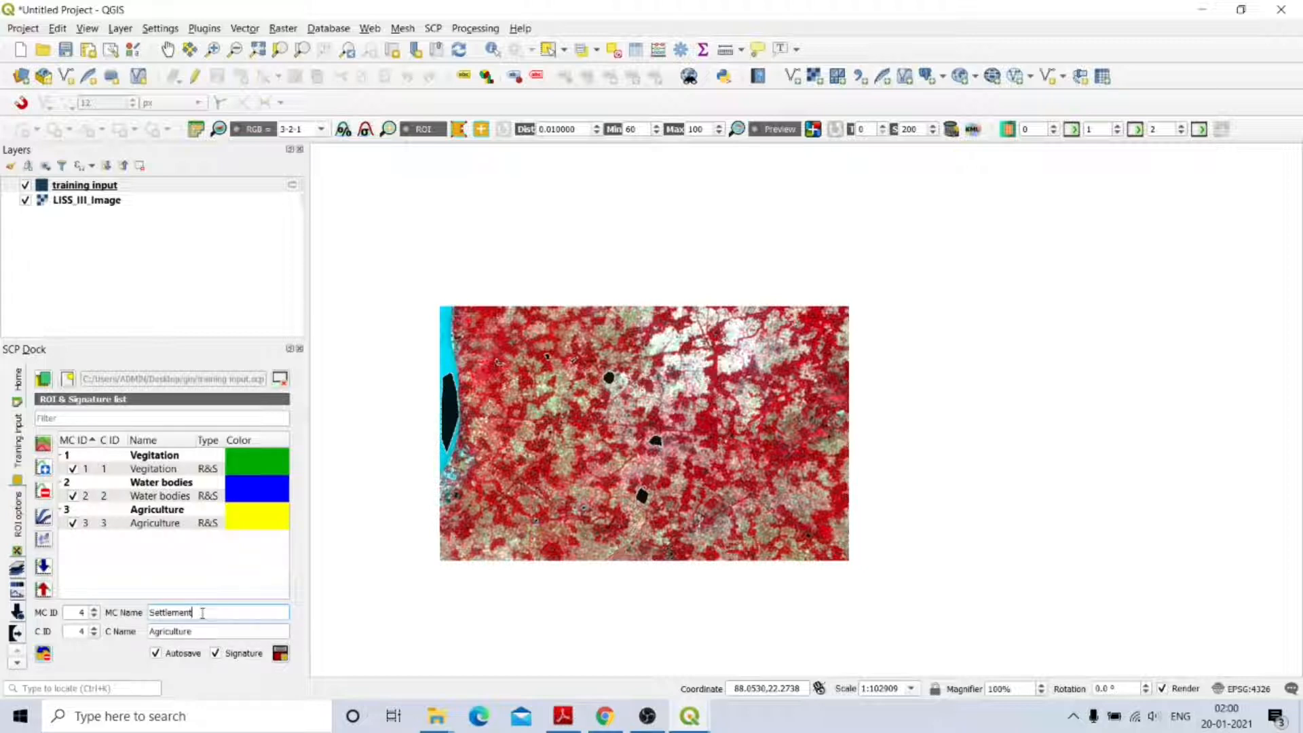
{"action": "left_click_drag", "start_coordinate": [204, 636], "coordinate": [149, 636]}
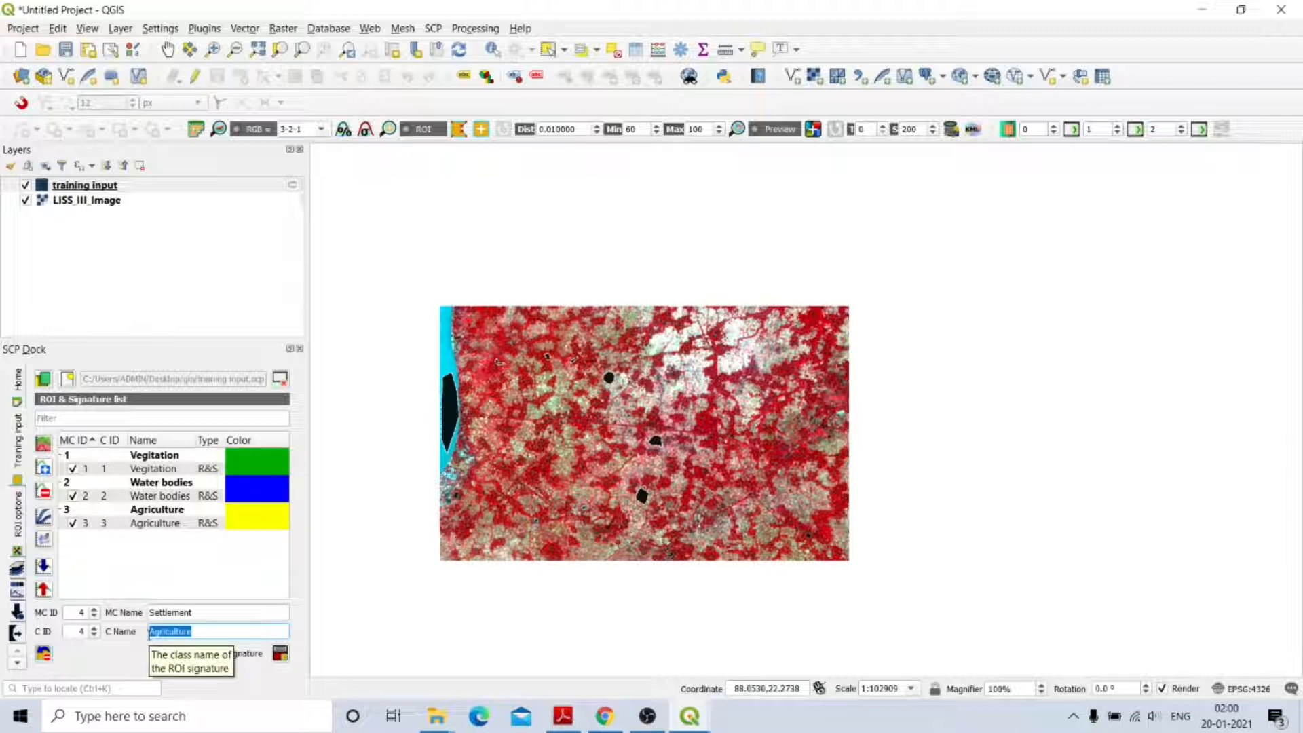
{"action": "type", "text": "Settlement"}
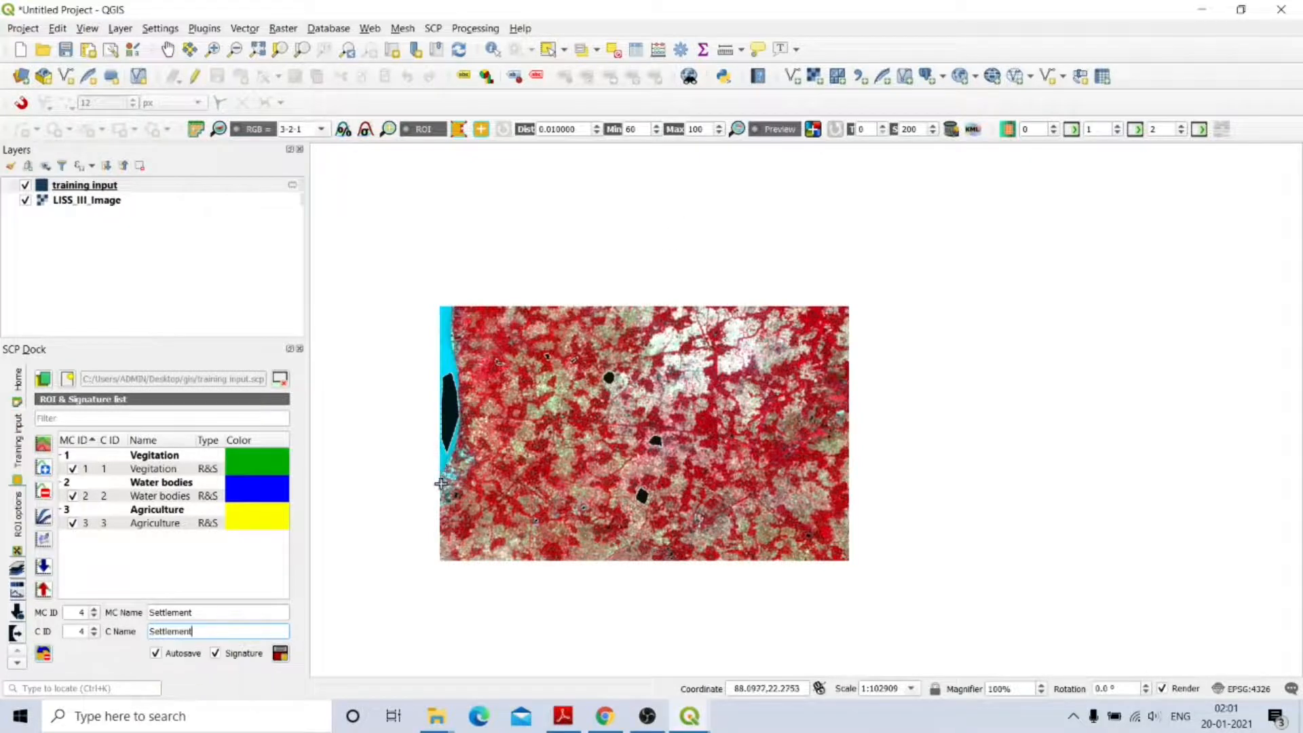
Outline three small Settlement polygons over bright built-up patches near the river.
{"action": "scroll", "coordinate": [444, 468], "scroll_direction": "up", "scroll_amount": 3}
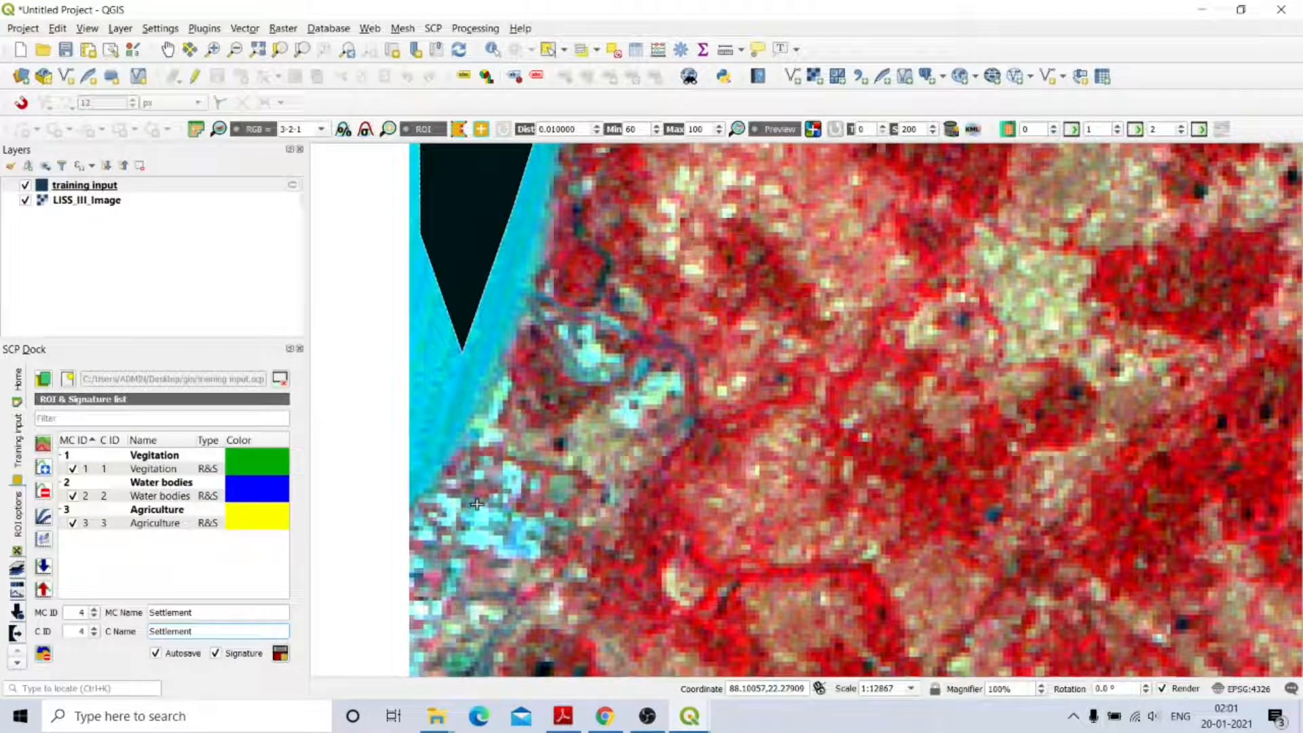
{"action": "left_click", "coordinate": [465, 539]}
{"action": "left_click", "coordinate": [490, 547]}
{"action": "left_click", "coordinate": [477, 520]}
{"action": "right_click", "coordinate": [483, 508]}
{"action": "scroll", "coordinate": [665, 388], "scroll_direction": "up", "scroll_amount": 2}
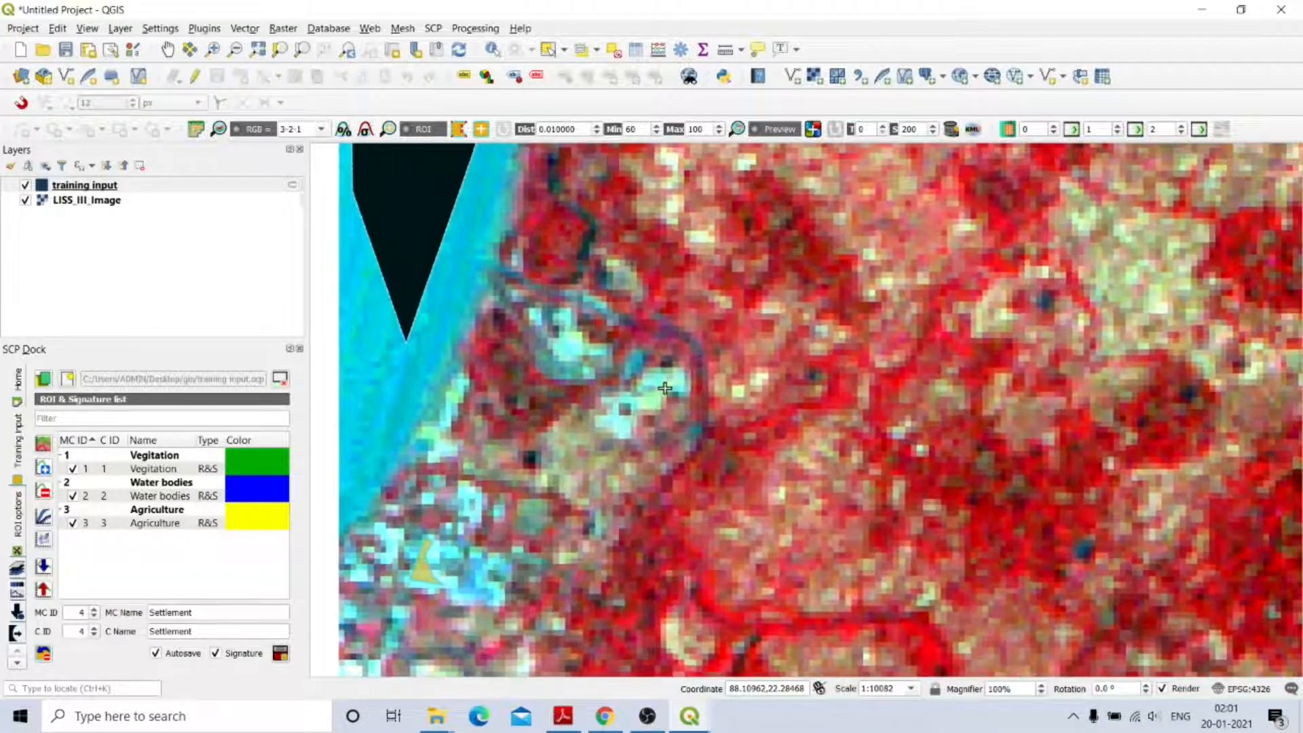
{"action": "left_click", "coordinate": [610, 414]}
{"action": "left_click", "coordinate": [596, 425]}
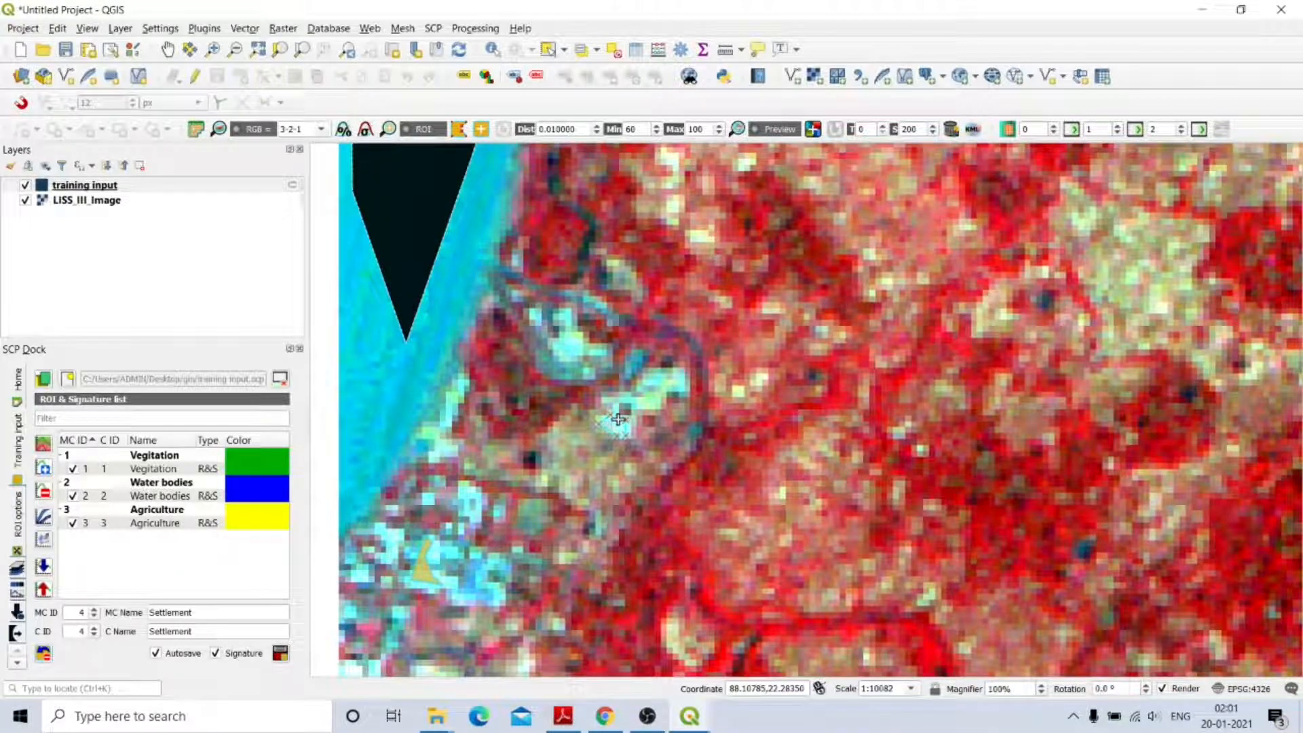
{"action": "right_click", "coordinate": [622, 426]}
{"action": "left_click", "coordinate": [557, 340]}
{"action": "left_click", "coordinate": [563, 356]}
{"action": "left_click", "coordinate": [581, 351]}
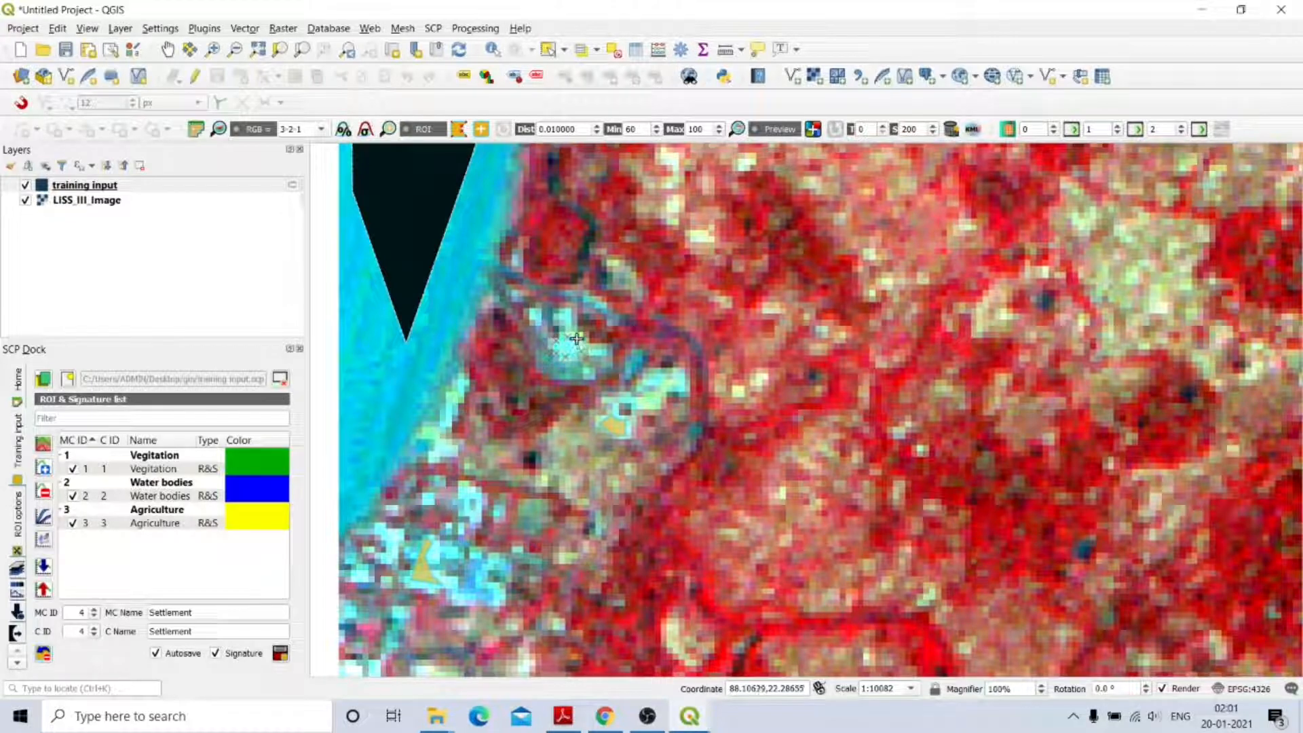
{"action": "right_click", "coordinate": [576, 338]}
Draw three more Settlement polygons along the riverside and save the ROIs as training input.
{"action": "left_click_drag", "start_coordinate": [525, 330], "coordinate": [817, 391]}
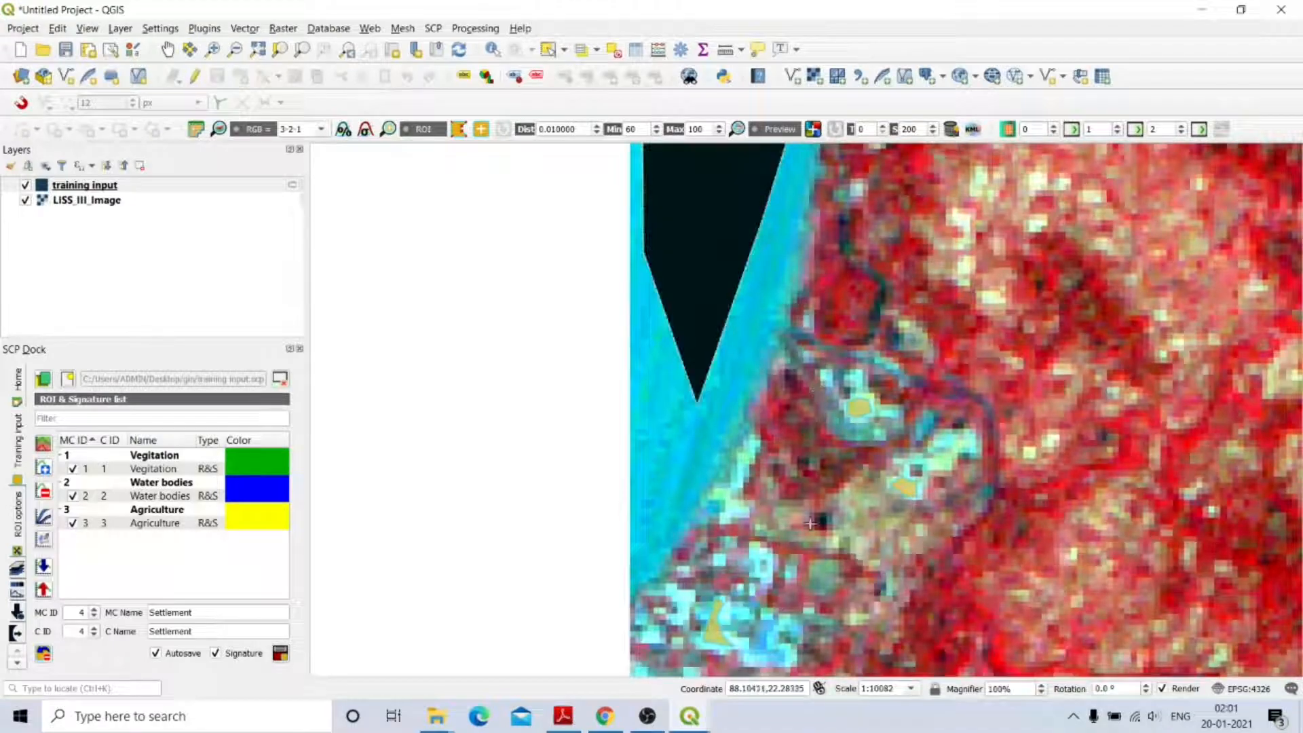
{"action": "scroll", "coordinate": [774, 651], "scroll_direction": "up", "scroll_amount": 2}
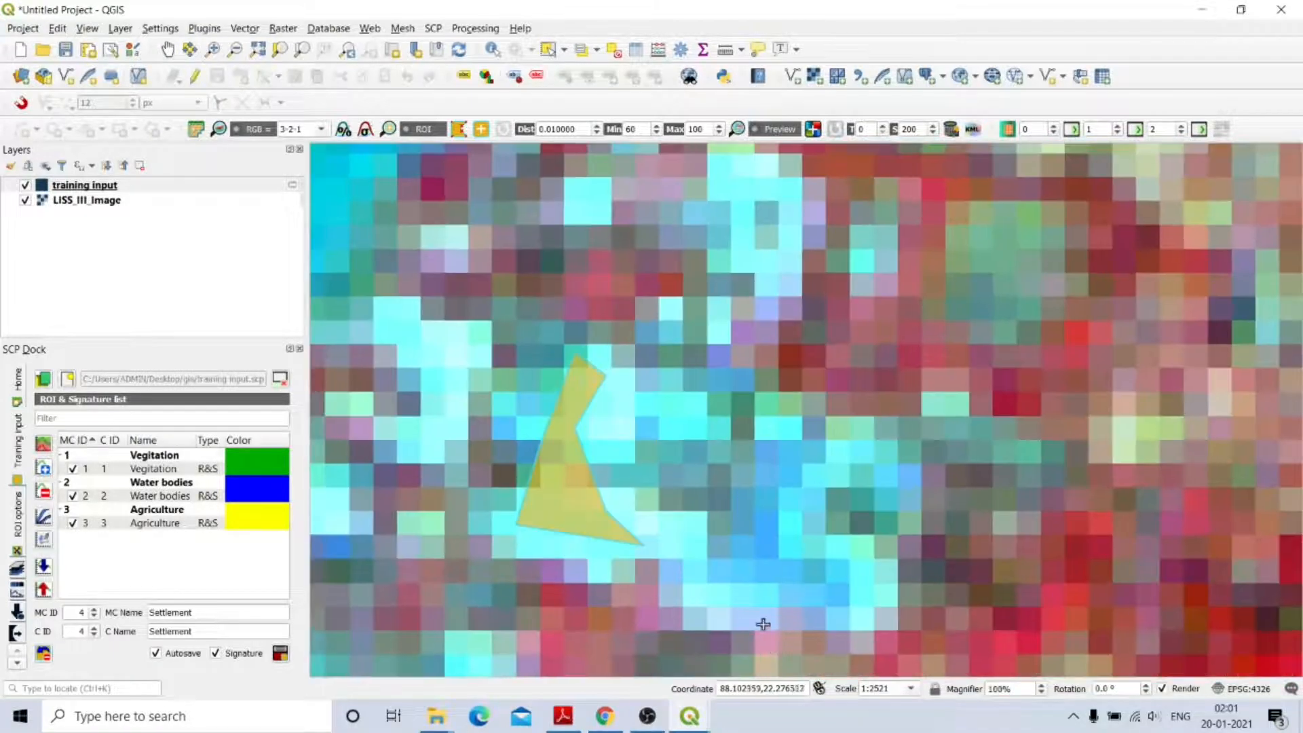
{"action": "scroll", "coordinate": [760, 621], "scroll_direction": "down", "scroll_amount": 2}
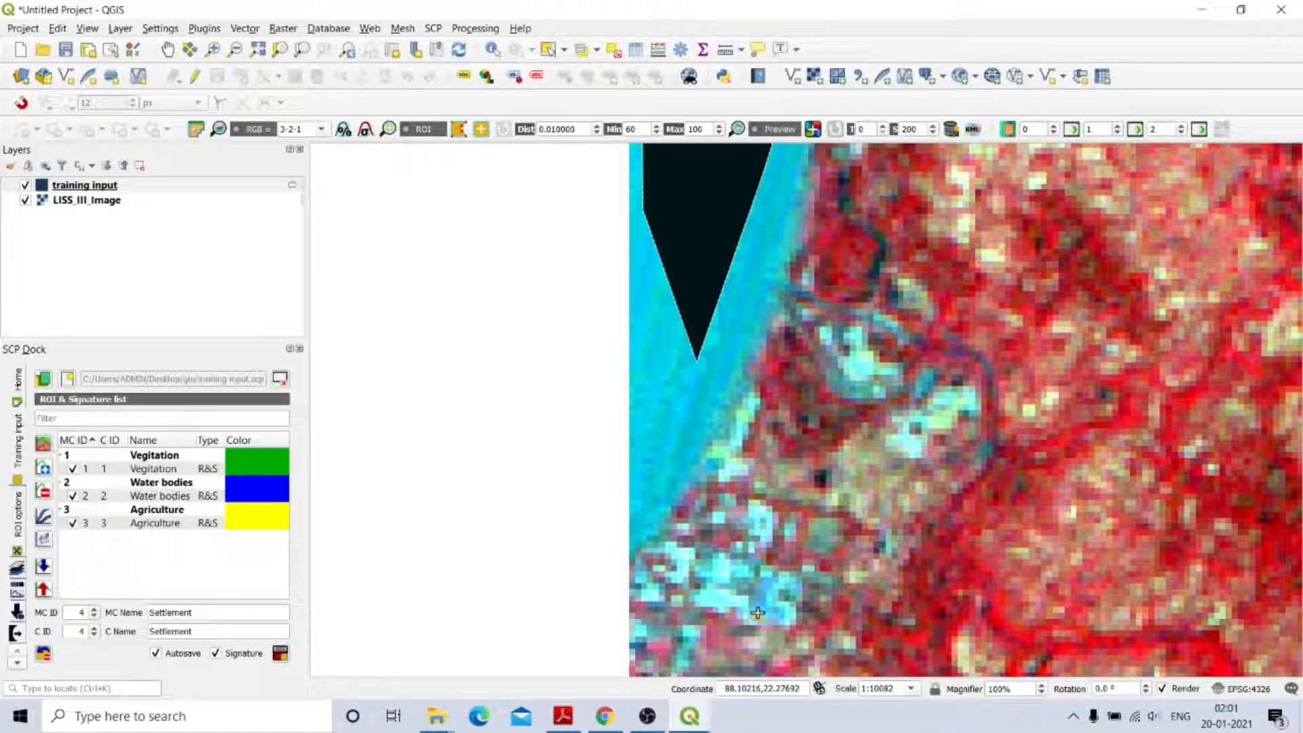
{"action": "left_click", "coordinate": [702, 597]}
{"action": "left_click", "coordinate": [721, 600]}
{"action": "right_click", "coordinate": [721, 581]}
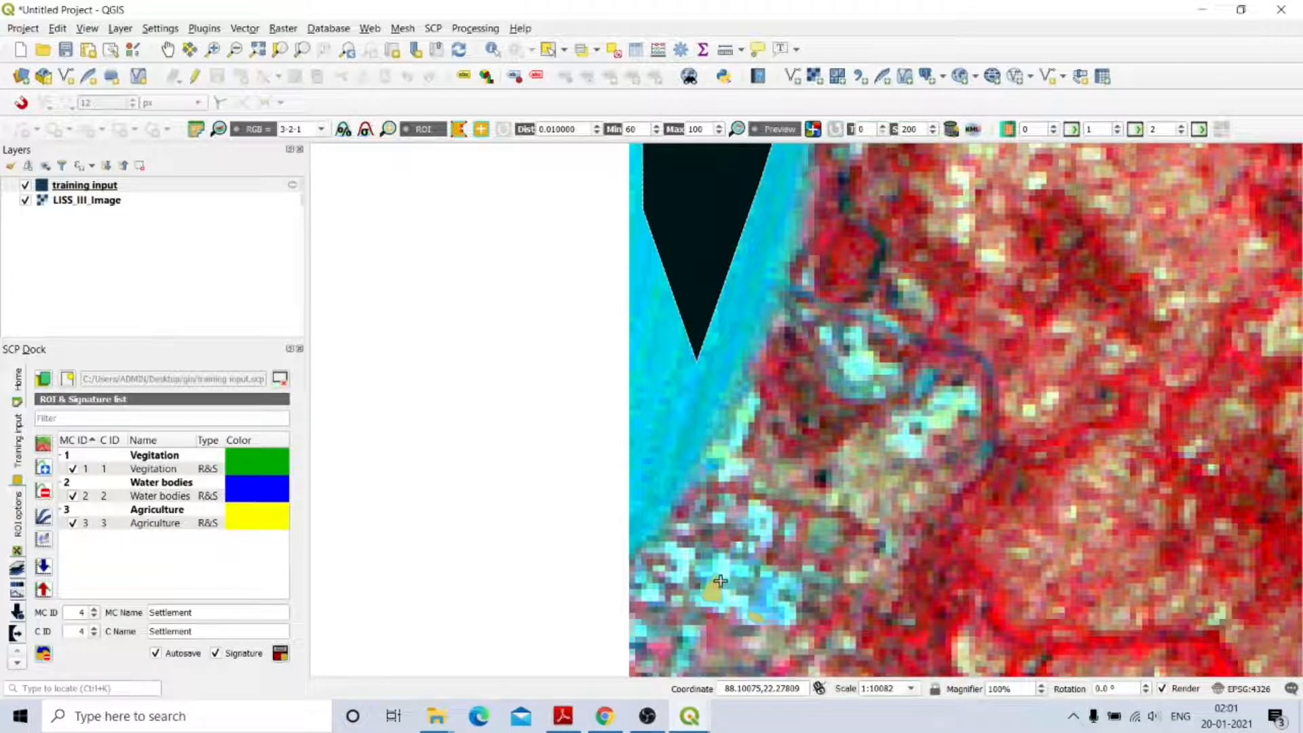
{"action": "left_click", "coordinate": [902, 437]}
{"action": "left_click", "coordinate": [912, 448]}
{"action": "right_click", "coordinate": [910, 439]}
{"action": "left_click", "coordinate": [846, 378]}
{"action": "left_click", "coordinate": [861, 375]}
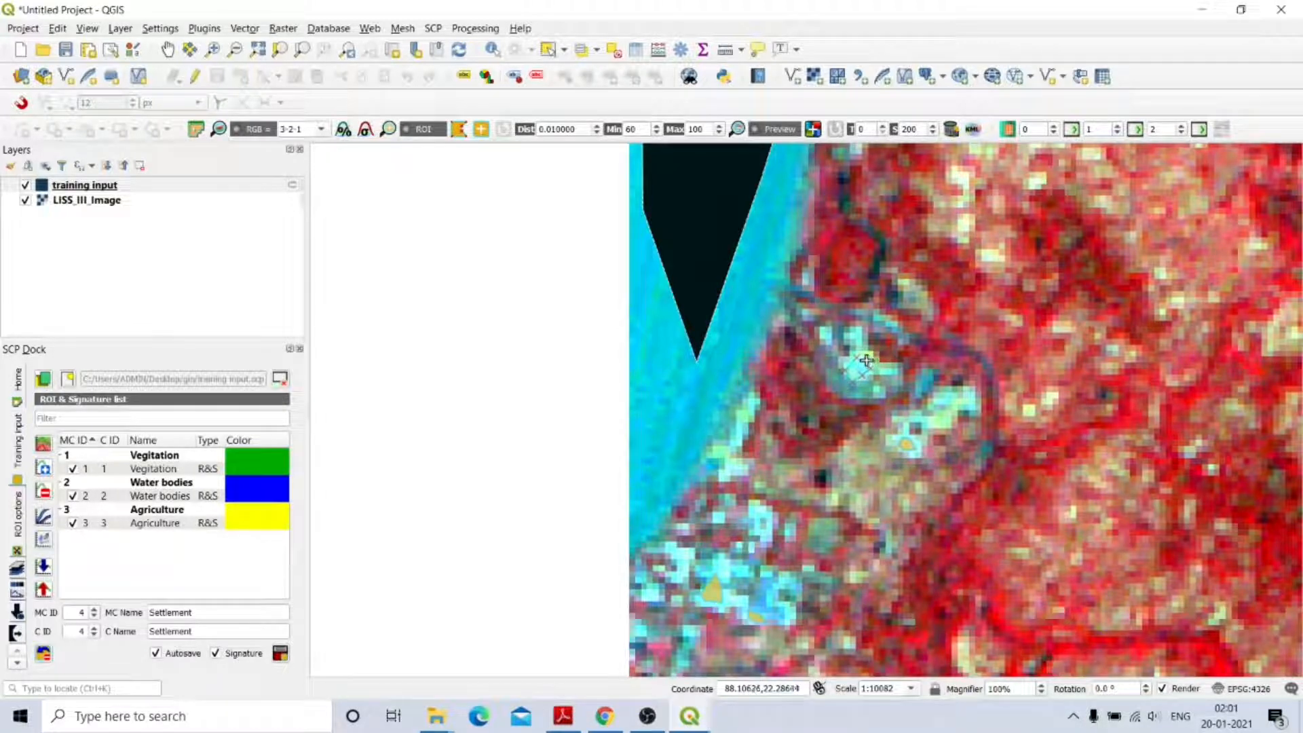
{"action": "right_click", "coordinate": [867, 361]}
{"action": "left_click", "coordinate": [281, 653]}
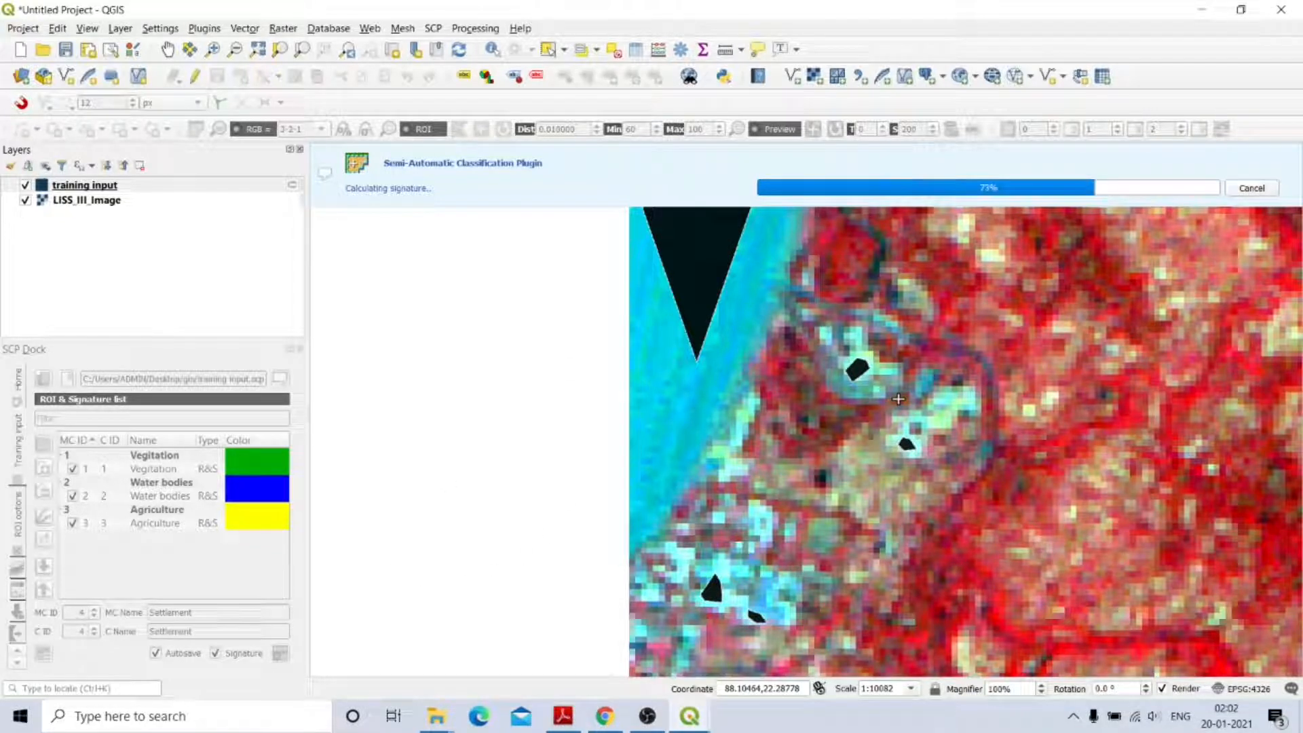
Colour both Settlement rows, macroclass and class, red in the signature list.
{"action": "scroll", "coordinate": [898, 399], "scroll_direction": "down", "scroll_amount": 2}
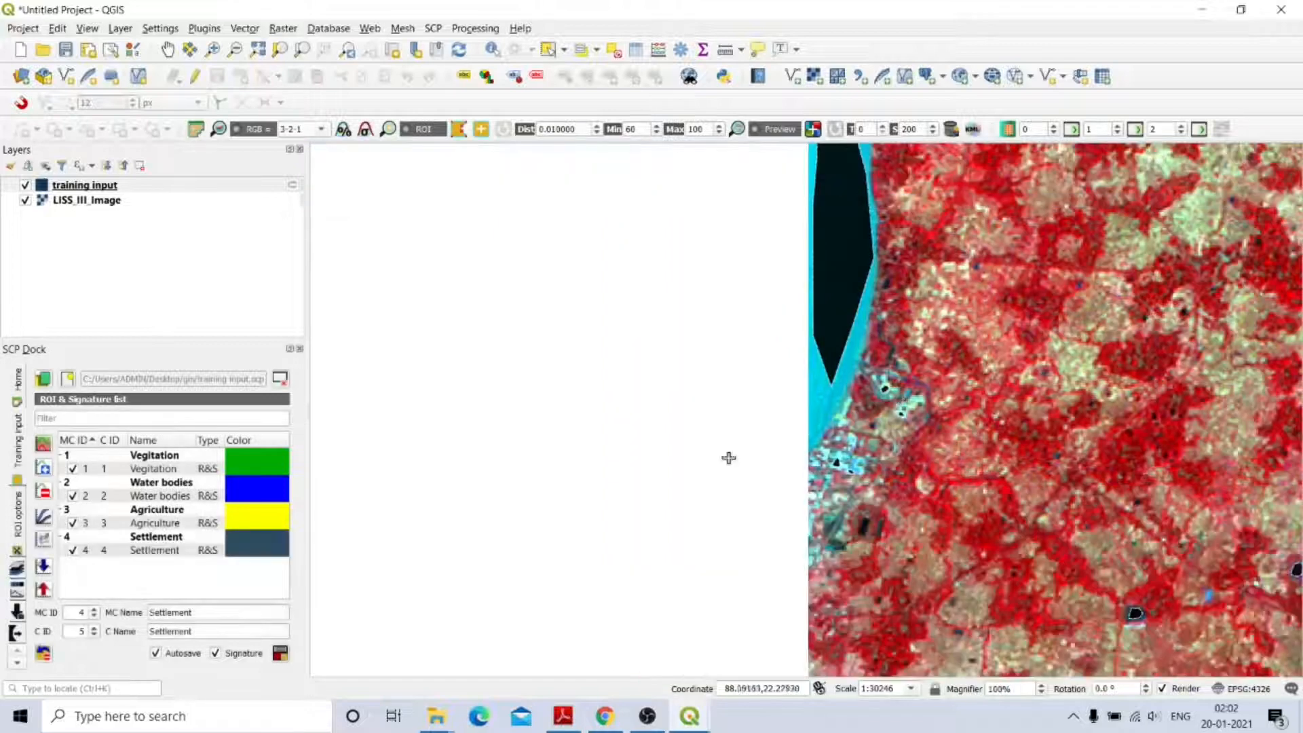
{"action": "left_click", "coordinate": [251, 539]}
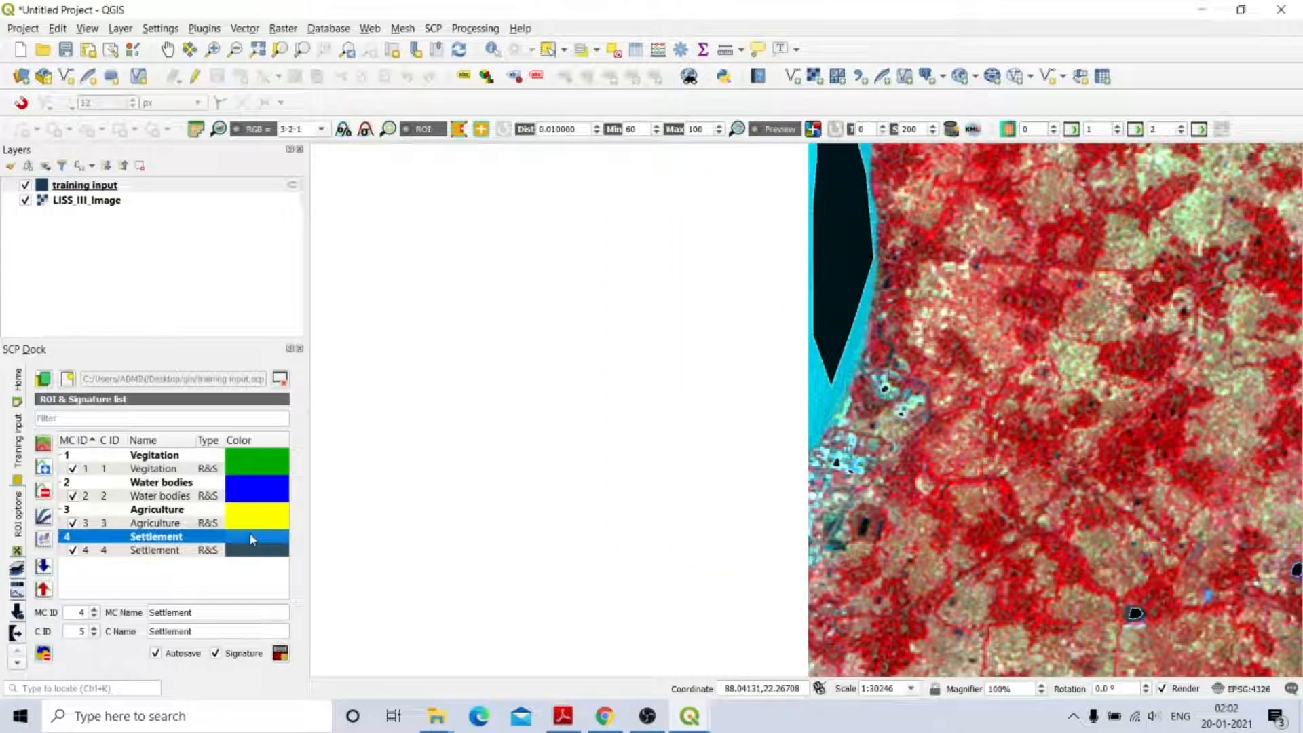
{"action": "double_click", "coordinate": [250, 535]}
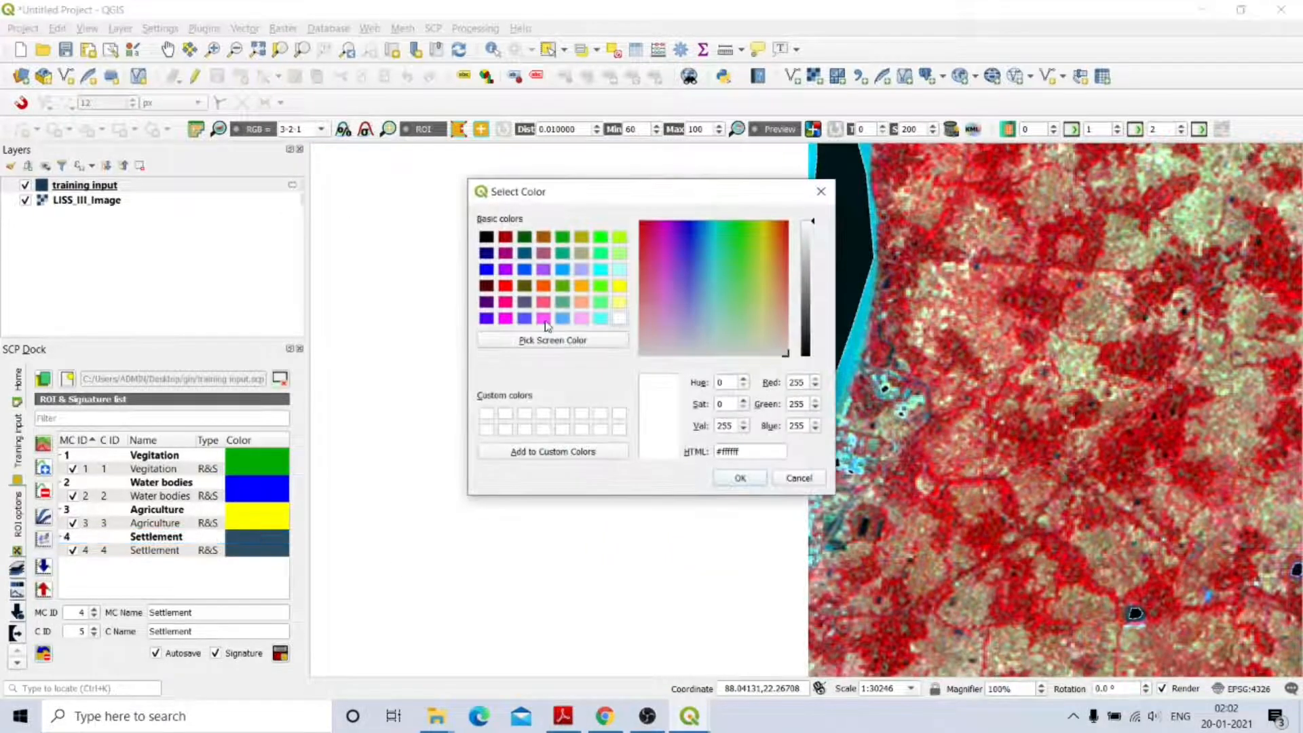
{"action": "left_click", "coordinate": [505, 286]}
{"action": "left_click", "coordinate": [740, 478]}
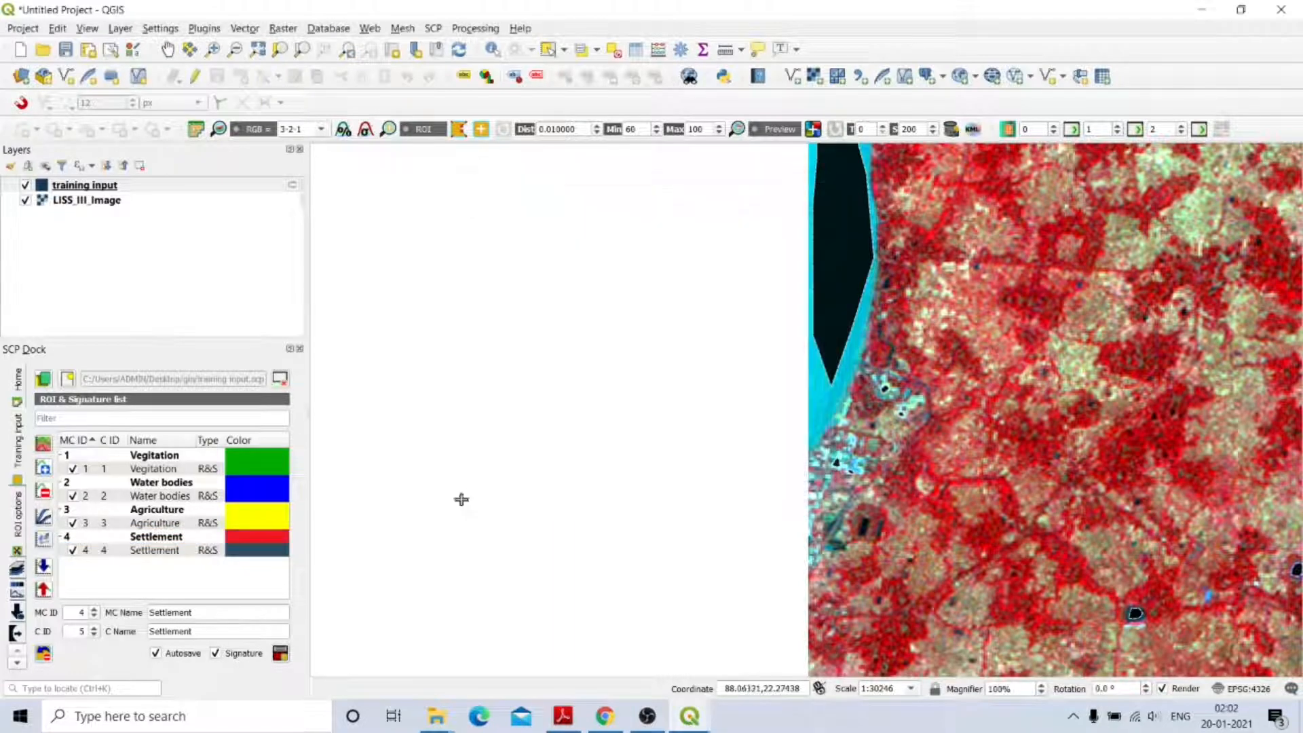
{"action": "double_click", "coordinate": [248, 547]}
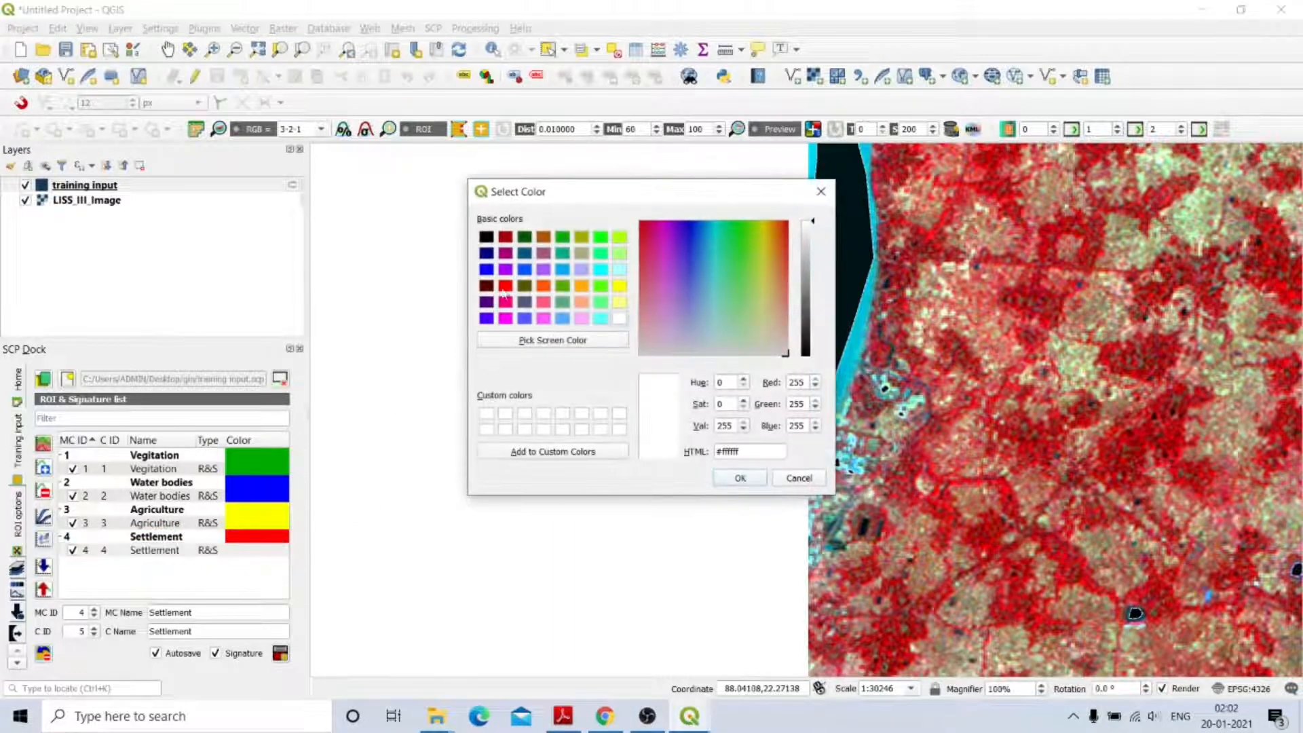
{"action": "left_click", "coordinate": [506, 288]}
{"action": "left_click", "coordinate": [740, 478]}
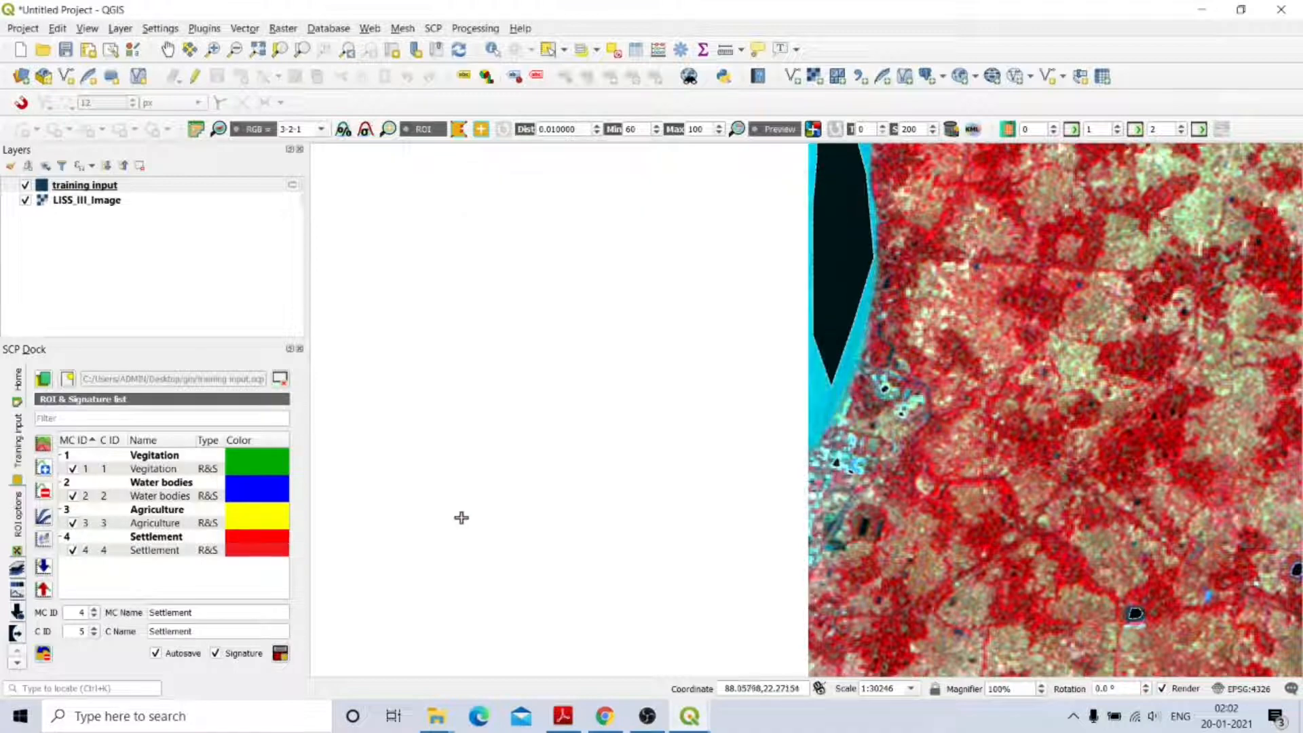
{"action": "left_click", "coordinate": [258, 48]}
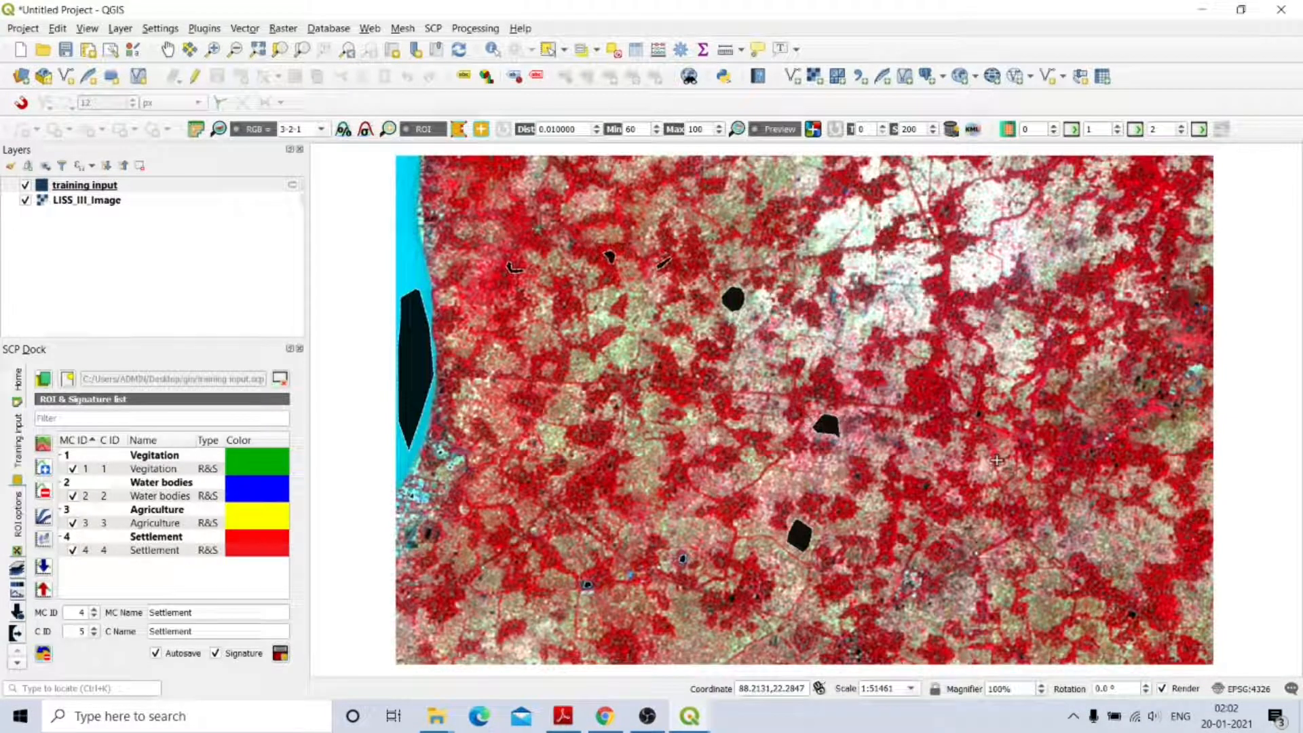
Set MC ID to 5 and replace the Settlement macroclass and class names with 'Waste land'.
{"action": "scroll", "coordinate": [967, 221], "scroll_direction": "up", "scroll_amount": 1}
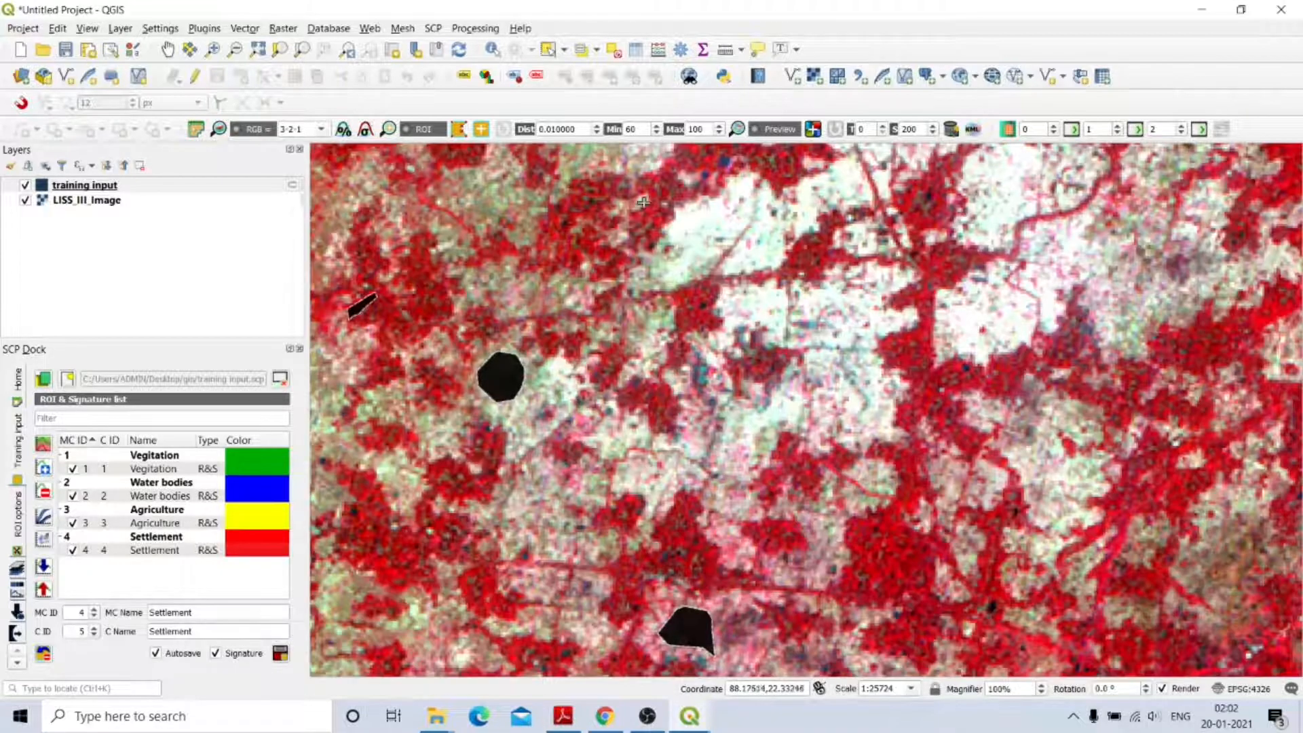
{"action": "scroll", "coordinate": [643, 203], "scroll_direction": "up", "scroll_amount": 1}
{"action": "scroll", "coordinate": [671, 197], "scroll_direction": "down", "scroll_amount": 1}
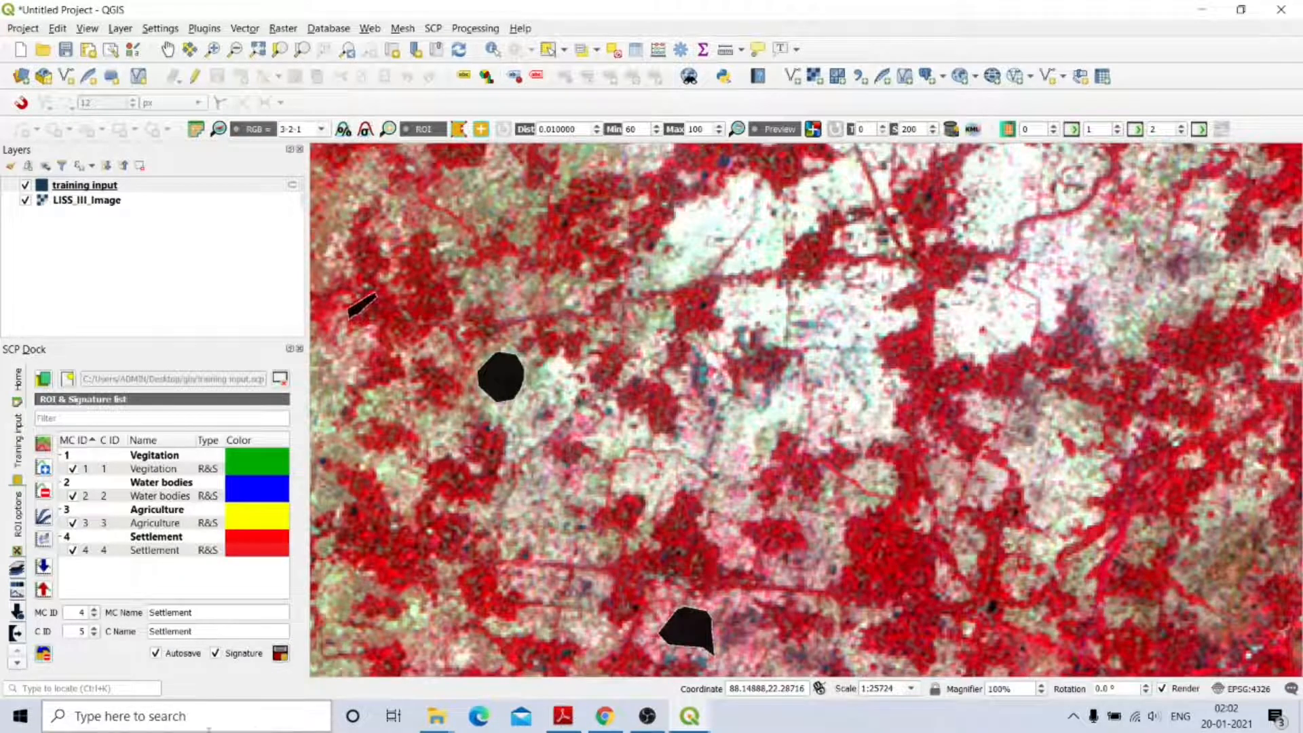
{"action": "left_click", "coordinate": [95, 616]}
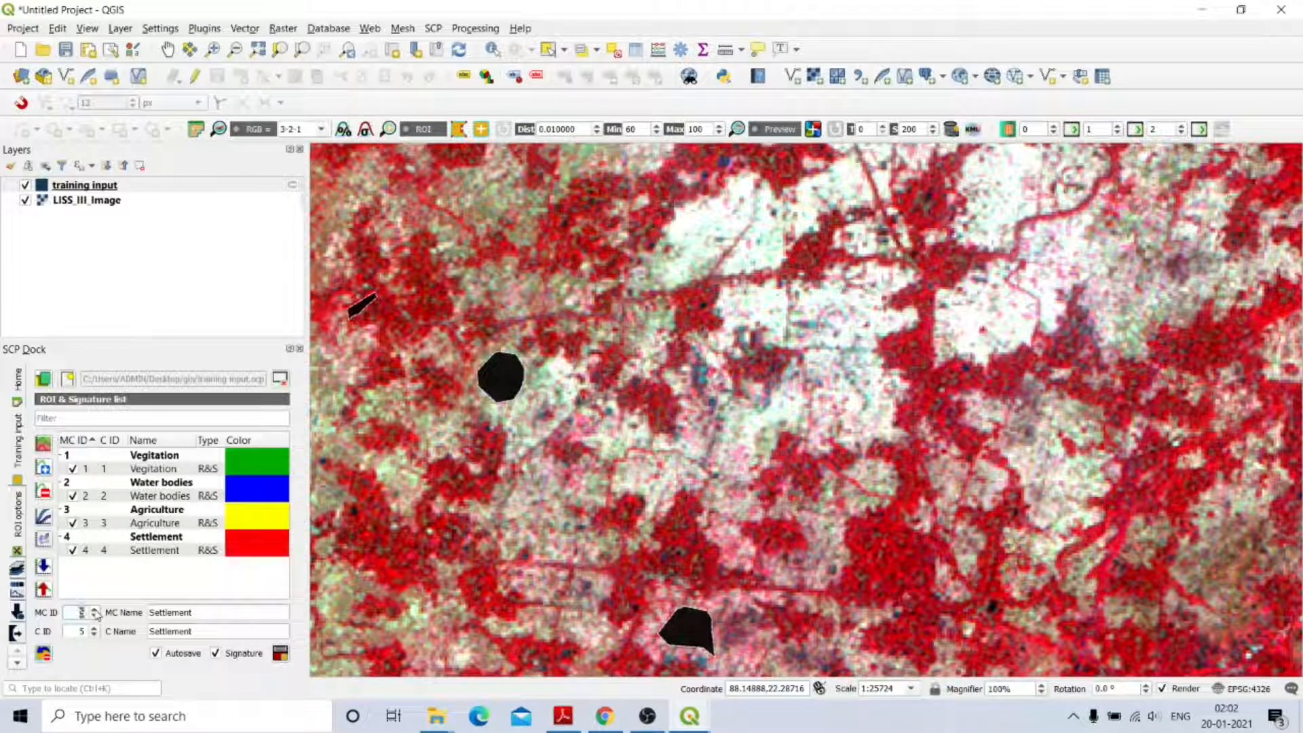
{"action": "left_click", "coordinate": [209, 618]}
{"action": "left_click_drag", "start_coordinate": [208, 617], "coordinate": [148, 615]}
{"action": "type", "text": "Wa"}
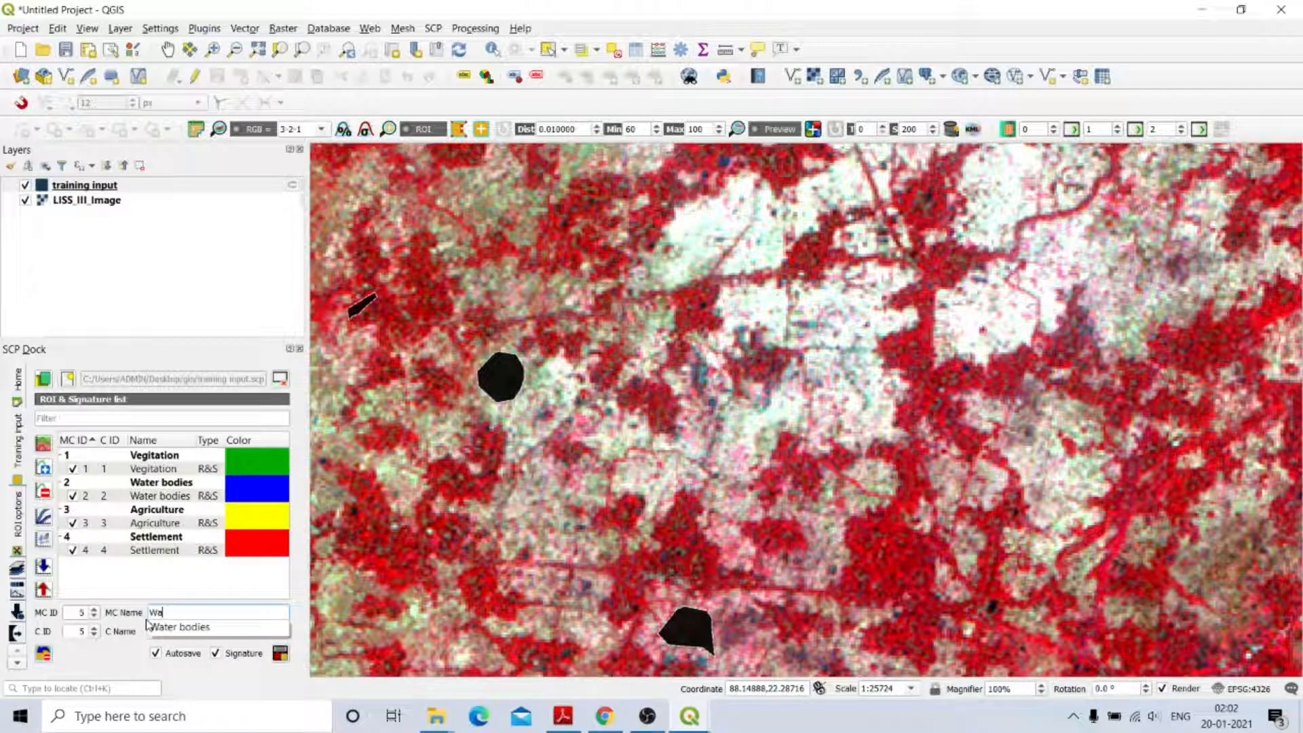
{"action": "key", "text": "BackSpace"}
{"action": "key", "text": "BackSpace"}
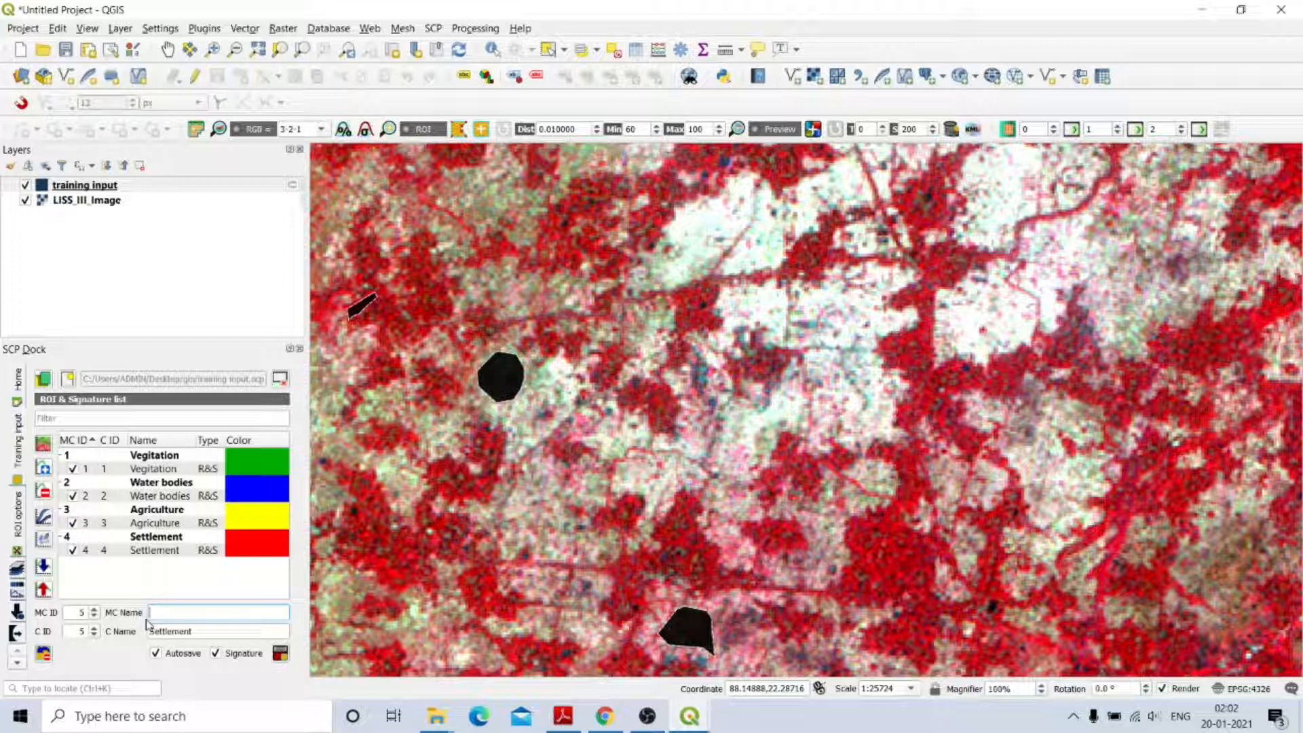
{"action": "type", "text": "Wa"}
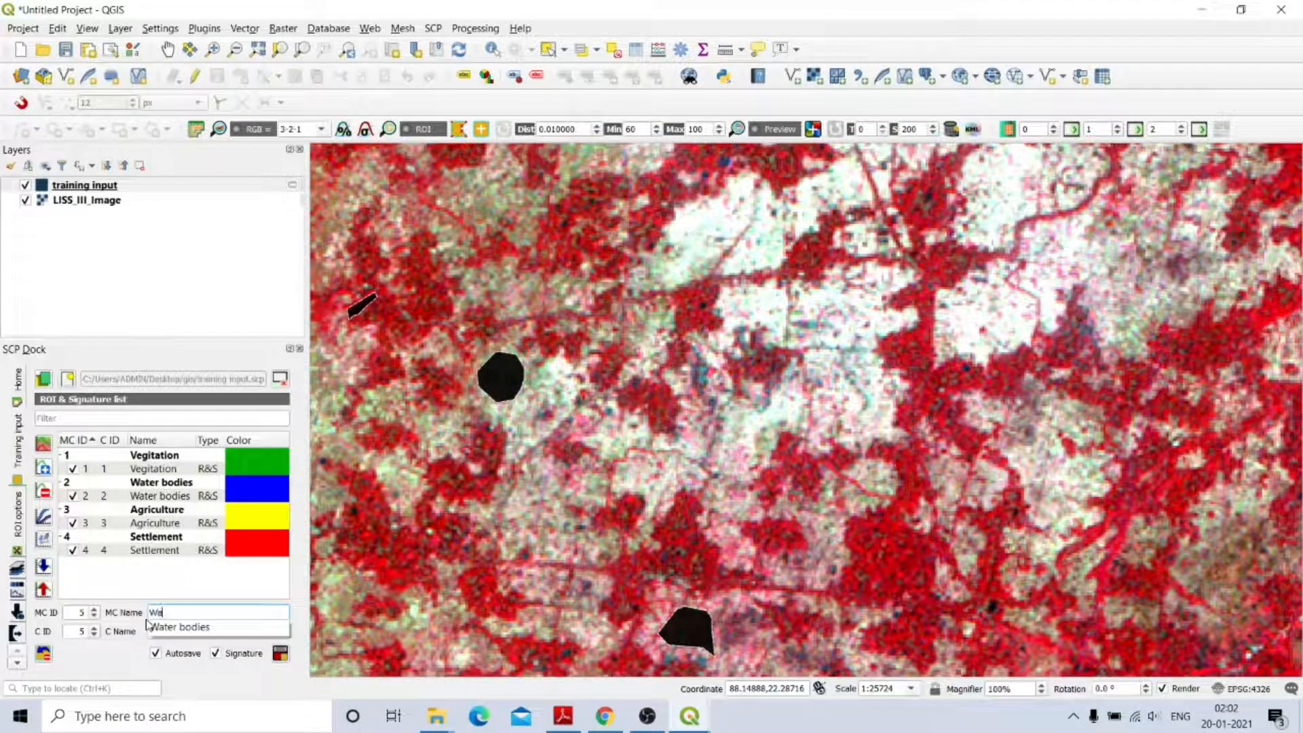
{"action": "type", "text": "ste land"}
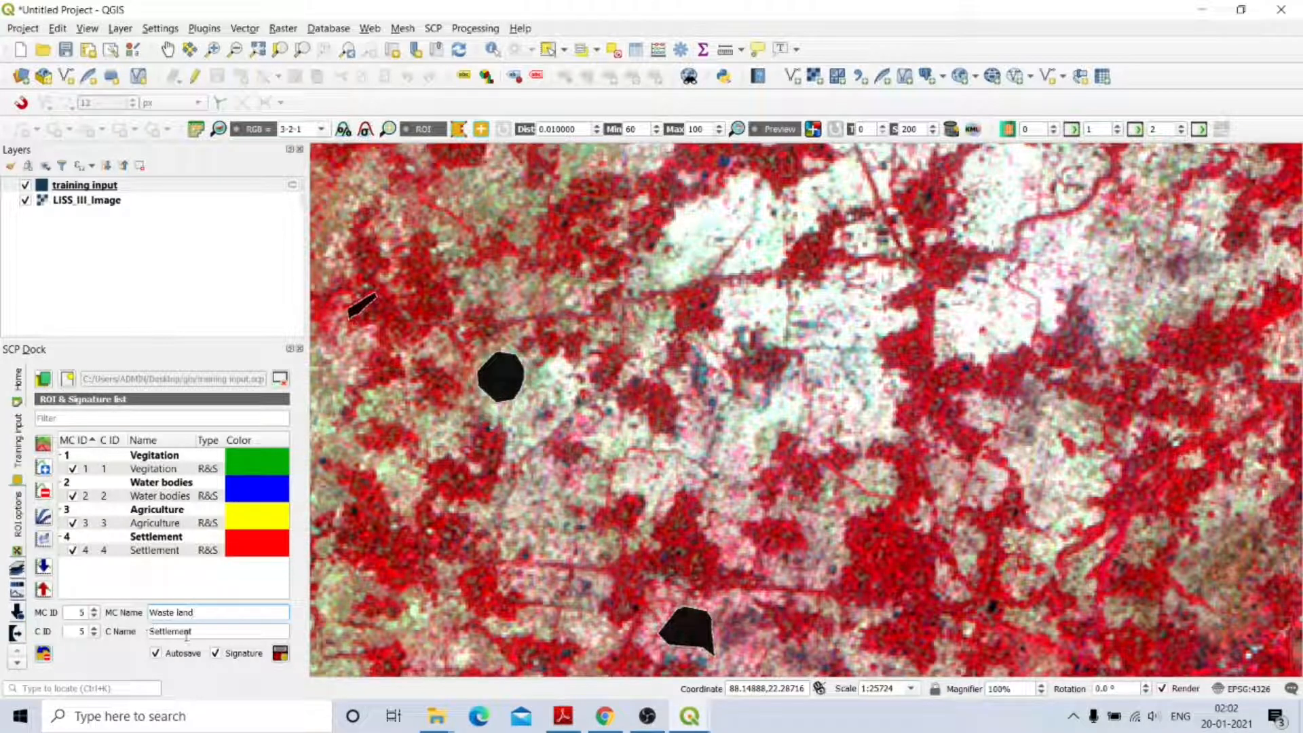
{"action": "left_click_drag", "start_coordinate": [196, 634], "coordinate": [150, 634]}
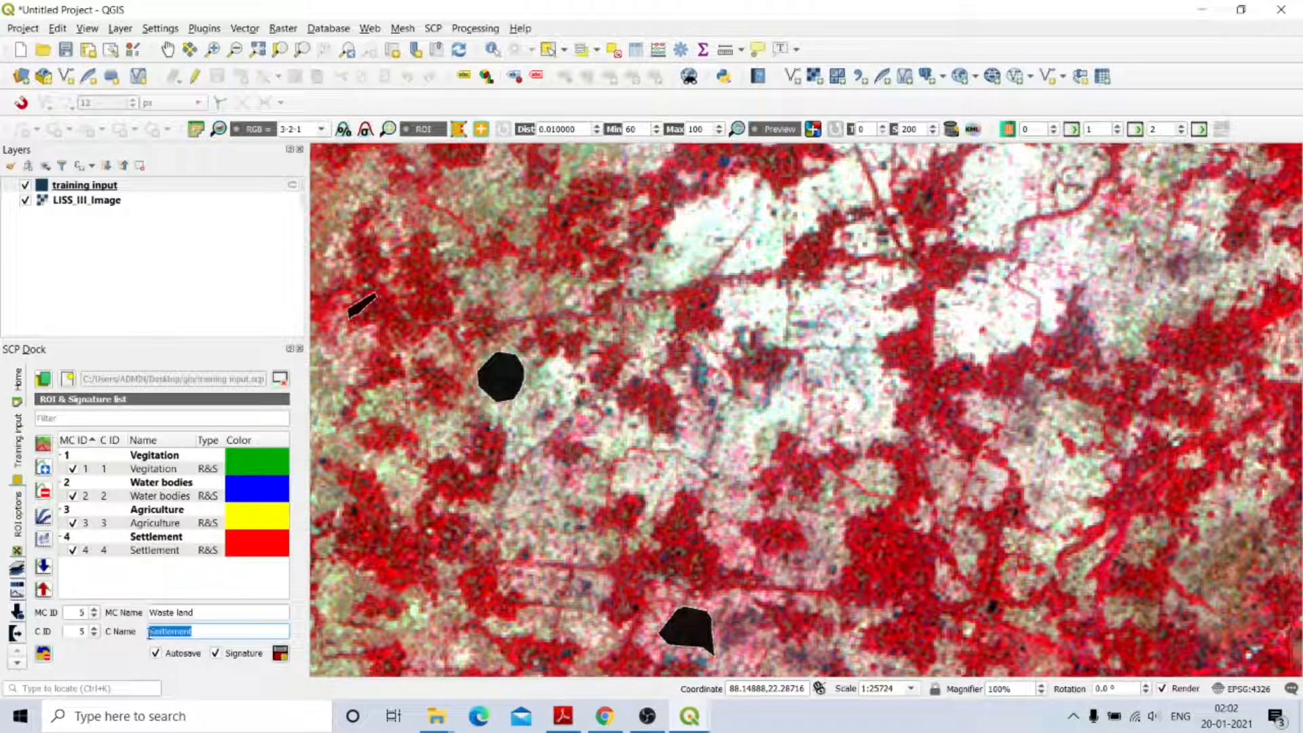
{"action": "type", "text": "Waste land"}
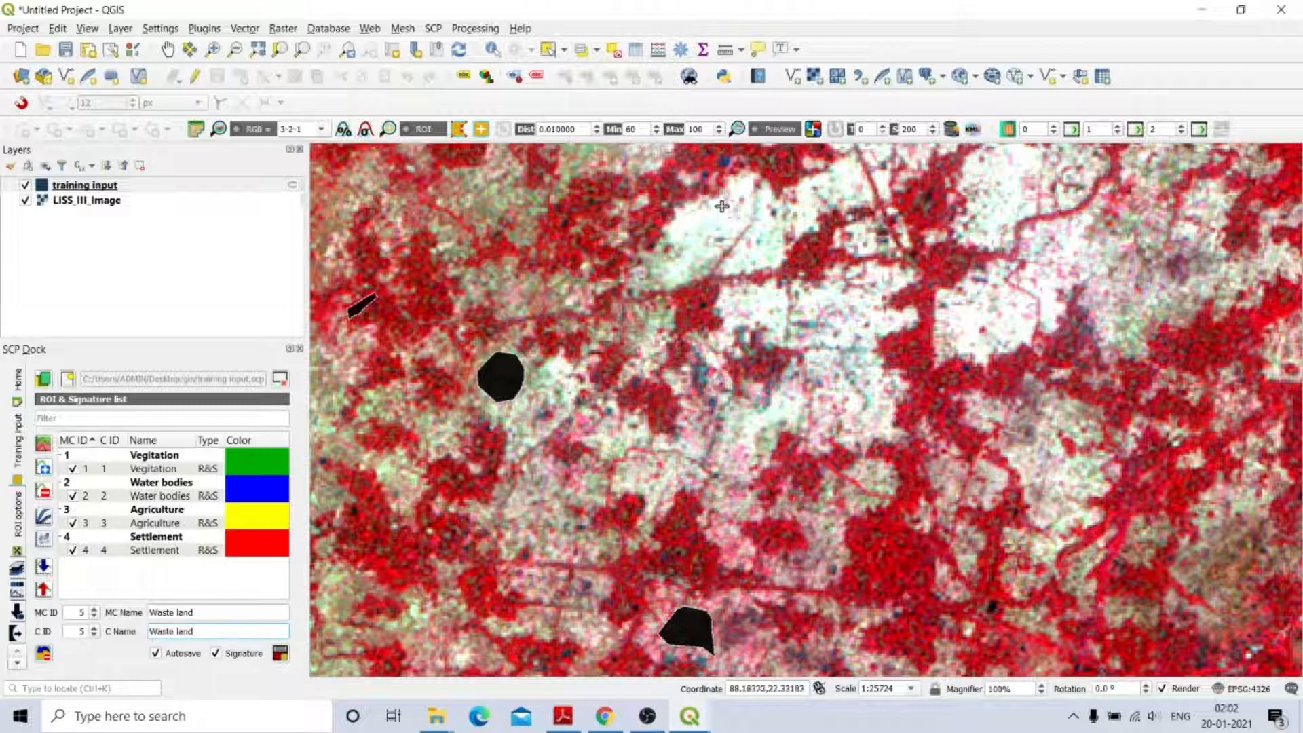
Outline a first Waste land polygon around the upper white bare patch.
{"action": "scroll", "coordinate": [721, 205], "scroll_direction": "up", "scroll_amount": 1}
{"action": "left_click", "coordinate": [683, 227]}
{"action": "left_click", "coordinate": [633, 254]}
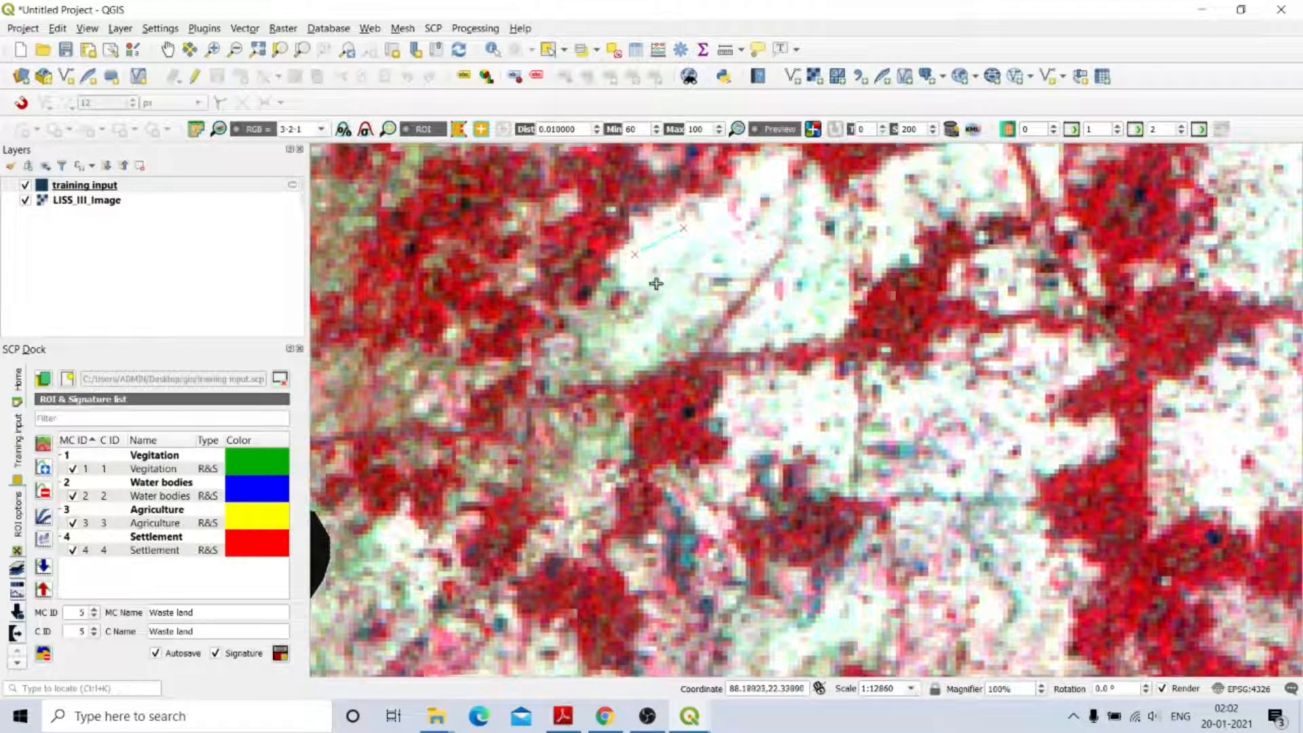
{"action": "left_click", "coordinate": [672, 302]}
{"action": "left_click", "coordinate": [700, 275]}
{"action": "left_click", "coordinate": [719, 248]}
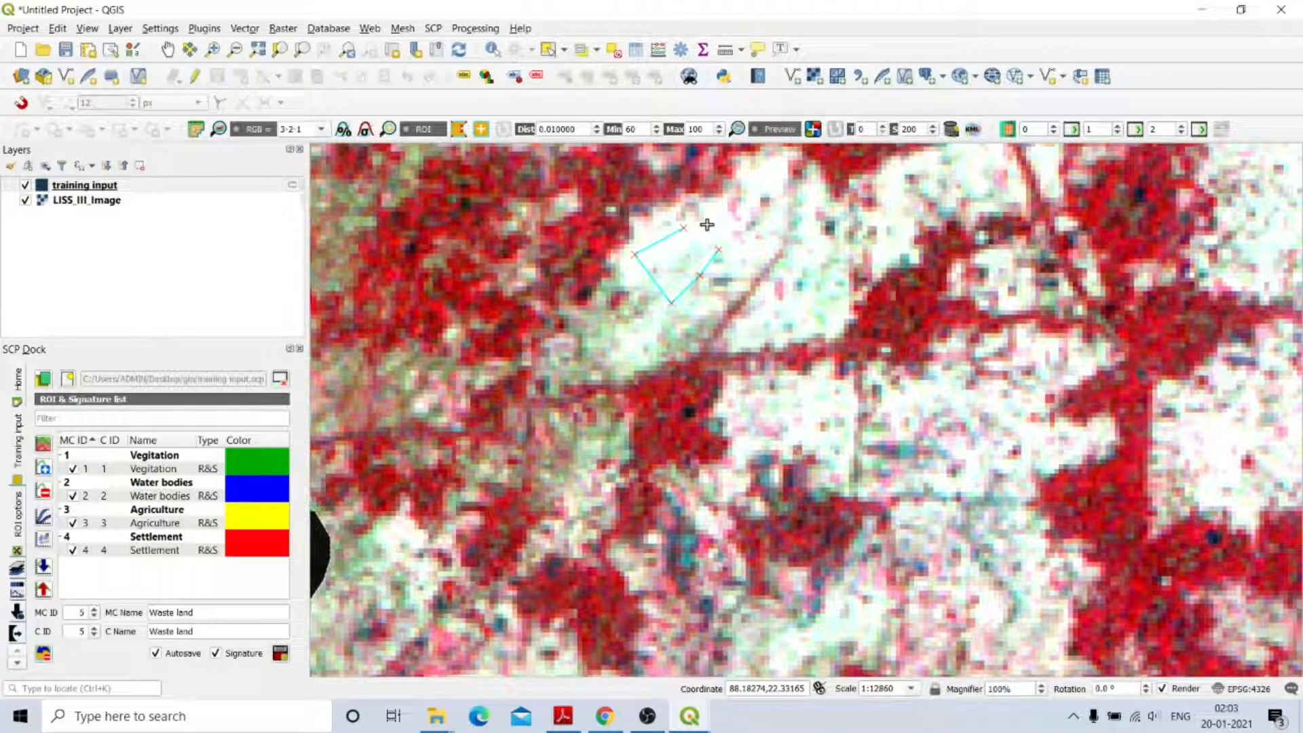
{"action": "right_click", "coordinate": [705, 223]}
Add Waste land polygons on the lower central patch and the right-hand white area.
{"action": "left_click", "coordinate": [818, 391]}
{"action": "left_click", "coordinate": [790, 401]}
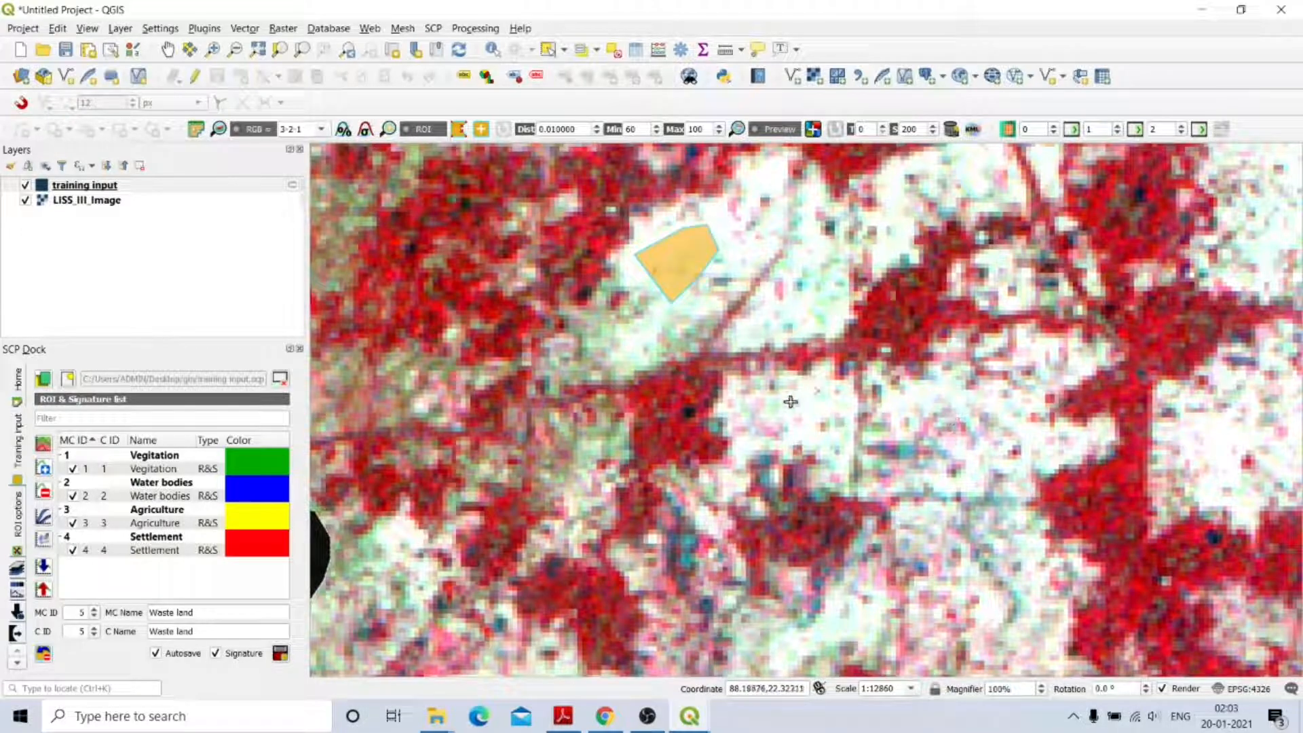
{"action": "left_click", "coordinate": [790, 423]}
{"action": "left_click", "coordinate": [807, 443]}
{"action": "right_click", "coordinate": [837, 406]}
{"action": "left_click", "coordinate": [1195, 440]}
{"action": "left_click", "coordinate": [1196, 461]}
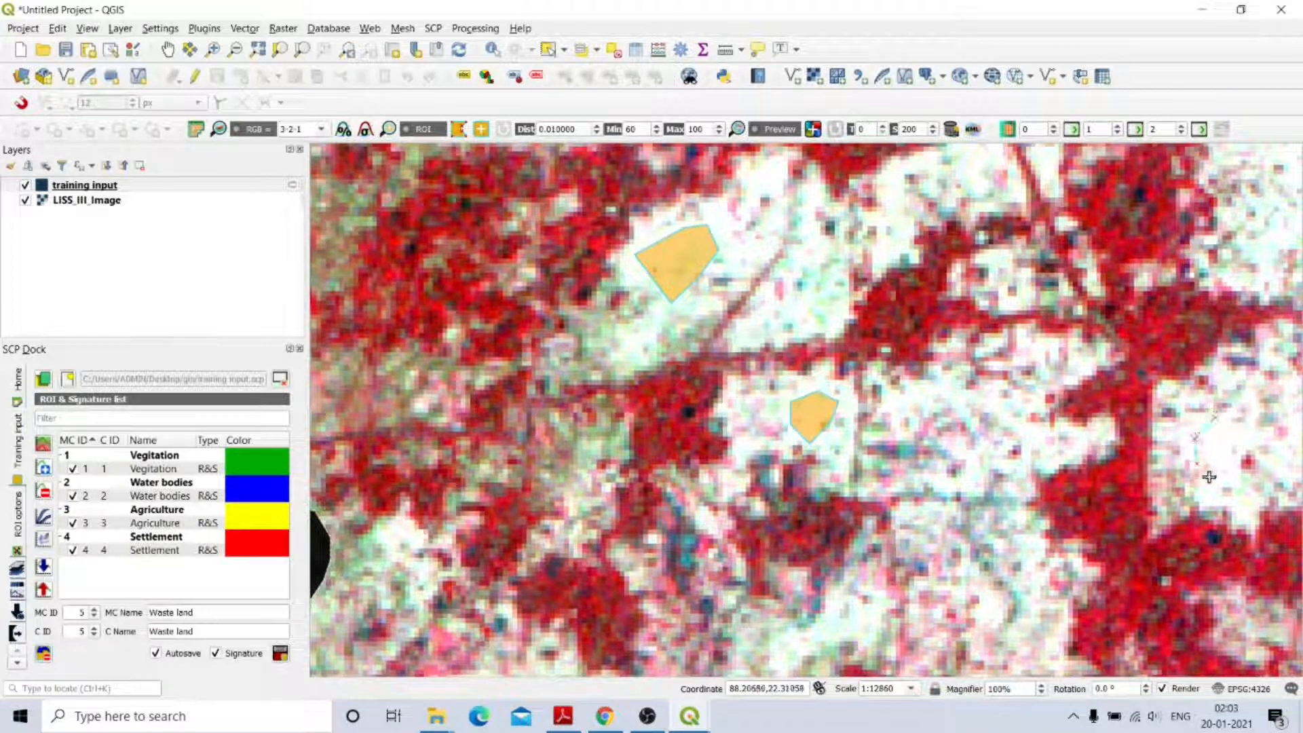
{"action": "left_click", "coordinate": [1210, 478]}
{"action": "left_click", "coordinate": [1244, 443]}
{"action": "right_click", "coordinate": [1232, 429]}
Redraw Waste land polygons on the central and top white patches, then zoom back out.
{"action": "left_click", "coordinate": [808, 385]}
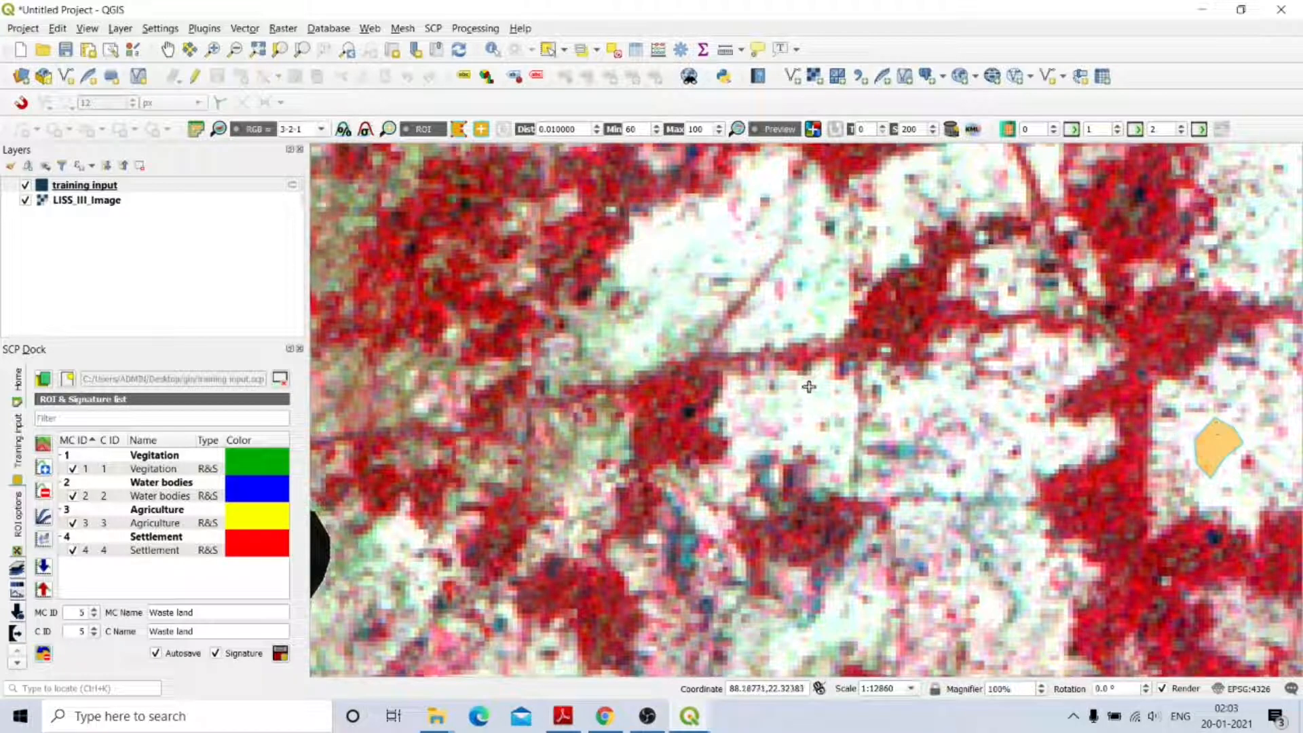
{"action": "left_click", "coordinate": [784, 405]}
{"action": "left_click", "coordinate": [805, 431]}
{"action": "left_click", "coordinate": [825, 410]}
{"action": "right_click", "coordinate": [819, 390]}
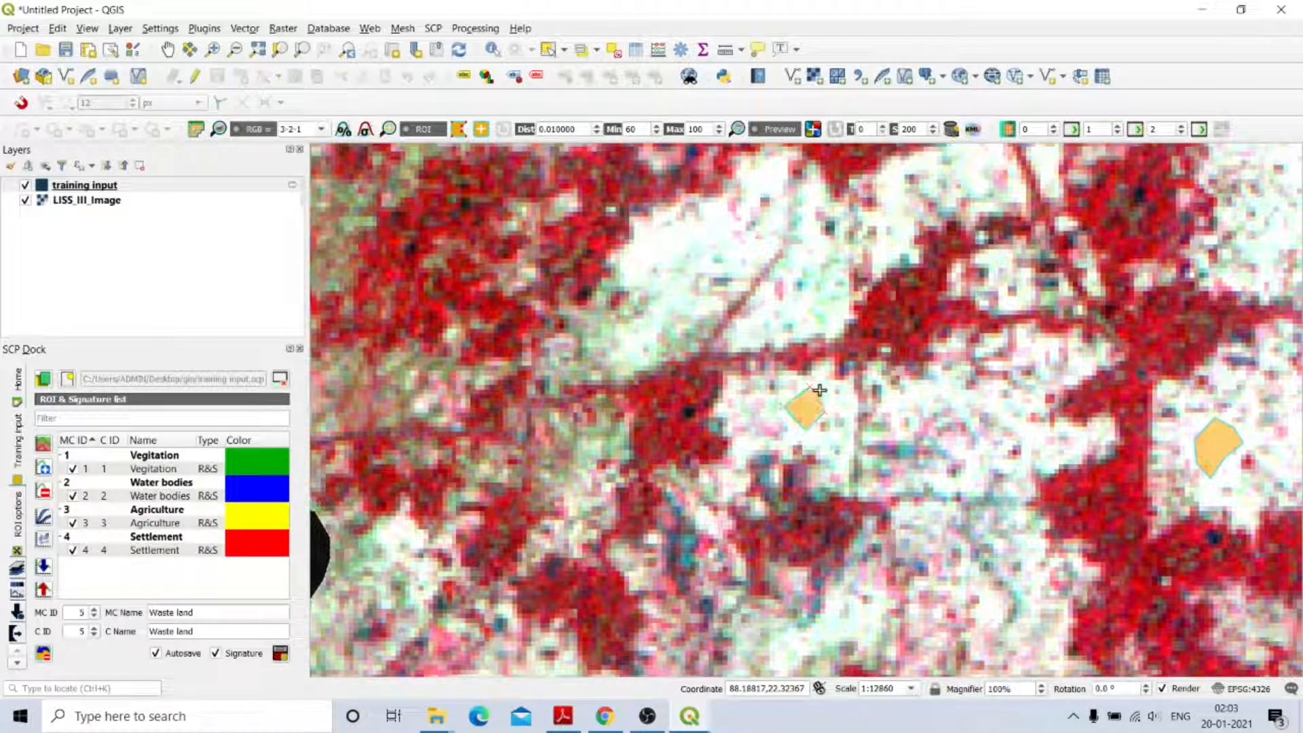
{"action": "left_click", "coordinate": [667, 234]}
{"action": "left_click", "coordinate": [649, 252]}
{"action": "left_click", "coordinate": [663, 288]}
{"action": "left_click", "coordinate": [675, 291]}
{"action": "left_click", "coordinate": [691, 264]}
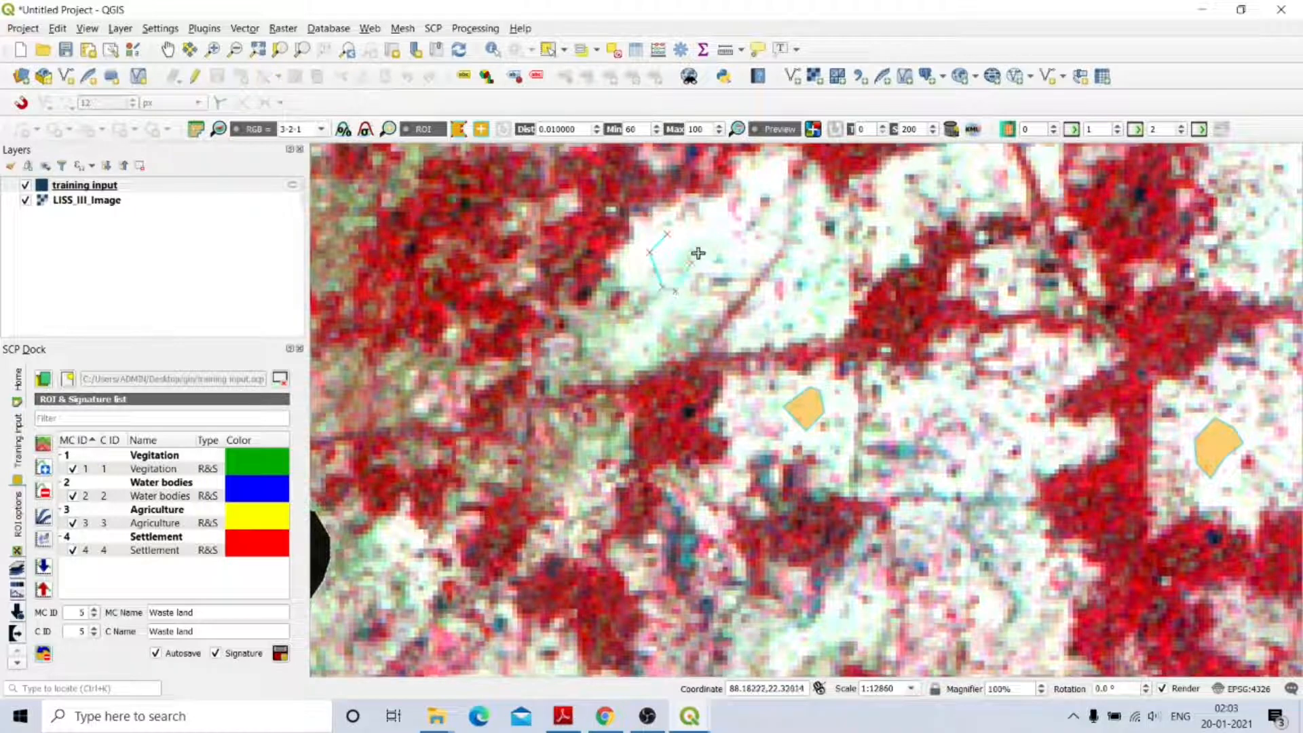
{"action": "right_click", "coordinate": [682, 227]}
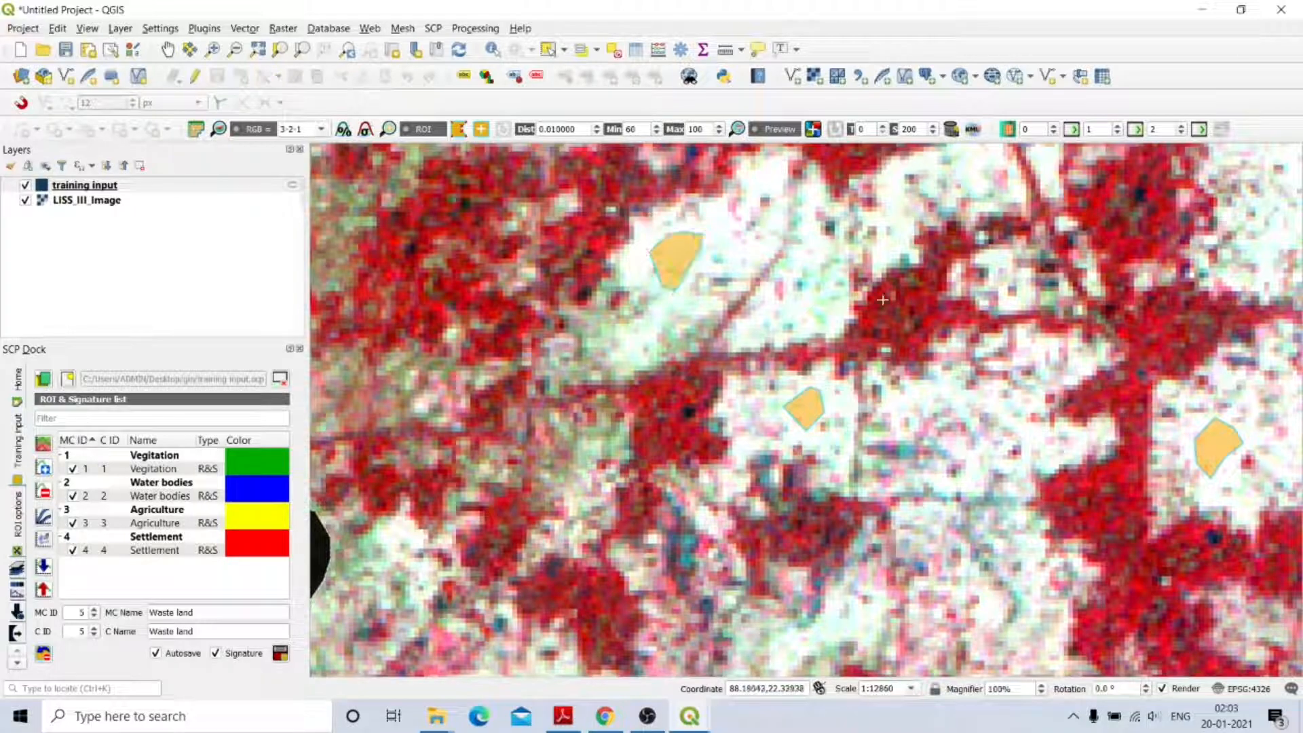
{"action": "scroll", "coordinate": [914, 311], "scroll_direction": "down", "scroll_amount": 1}
{"action": "scroll", "coordinate": [914, 311], "scroll_direction": "down", "scroll_amount": 1}
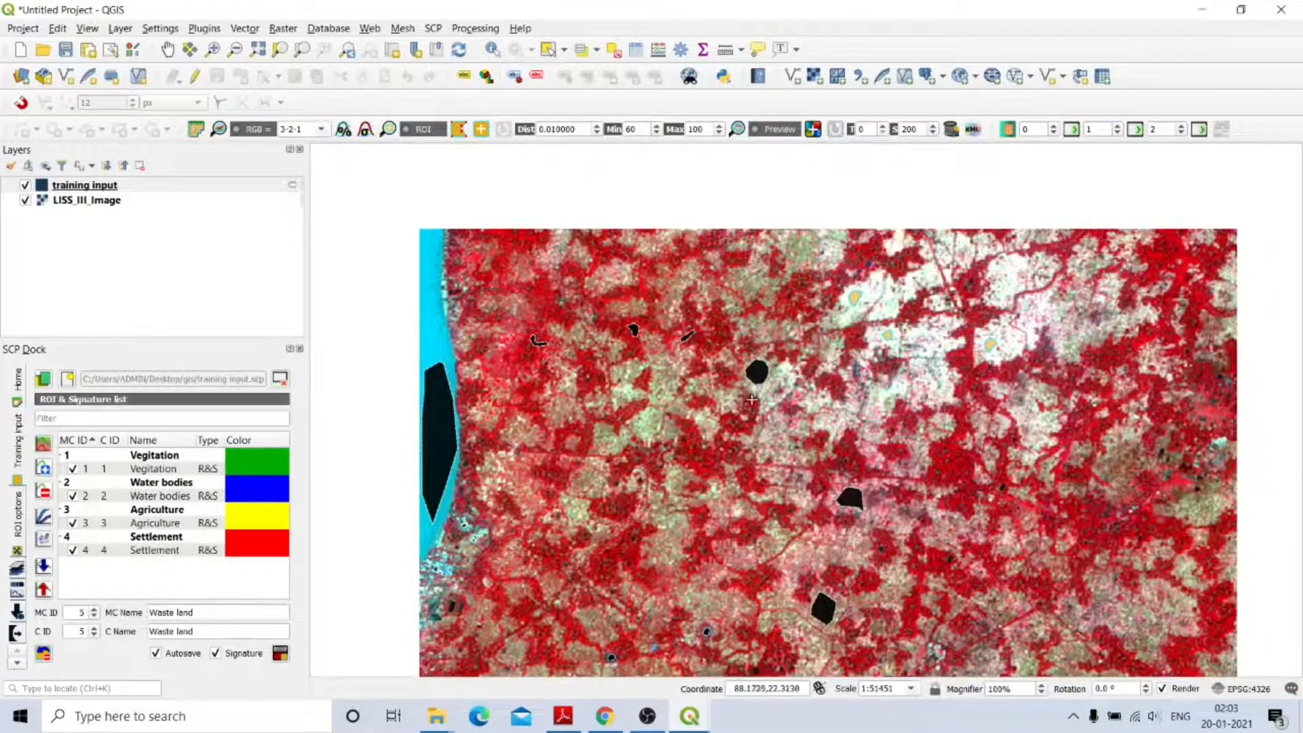
Save the Waste land ROIs as the class 5 signature and open its colour chooser.
{"action": "left_click", "coordinate": [280, 652]}
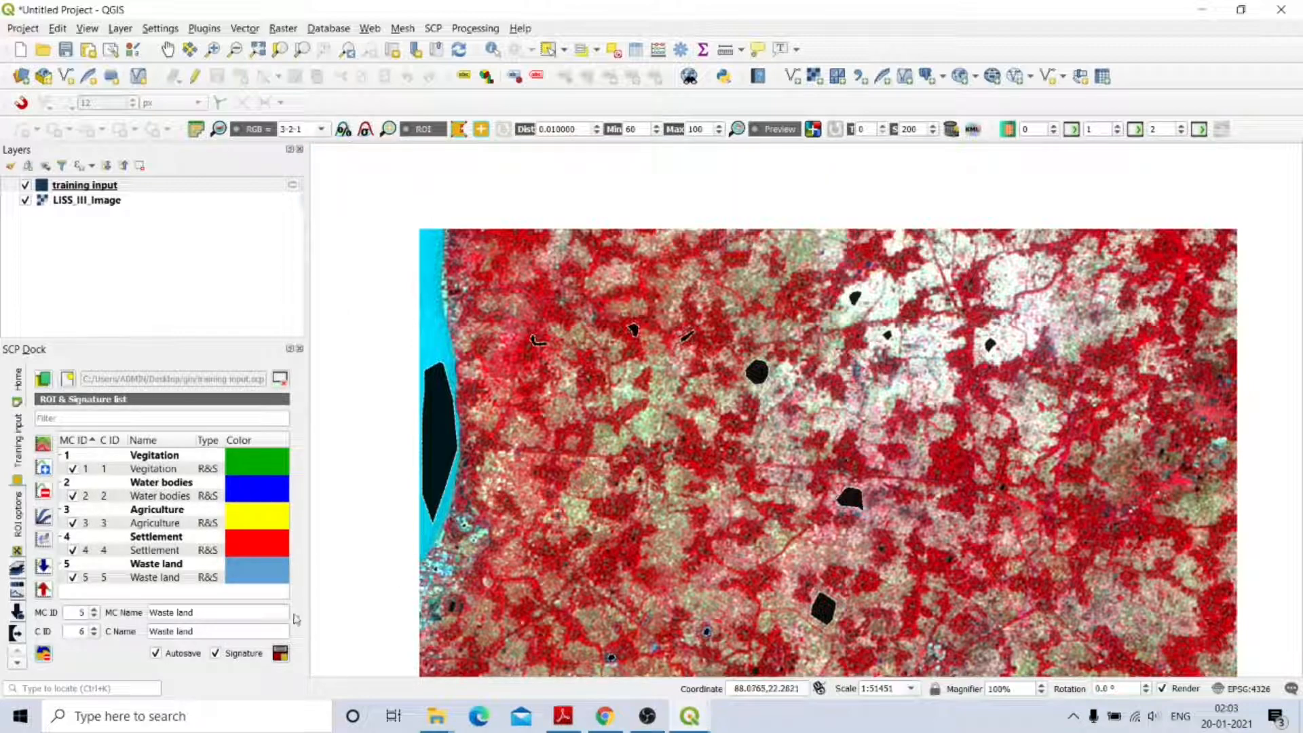
{"action": "left_click", "coordinate": [266, 564]}
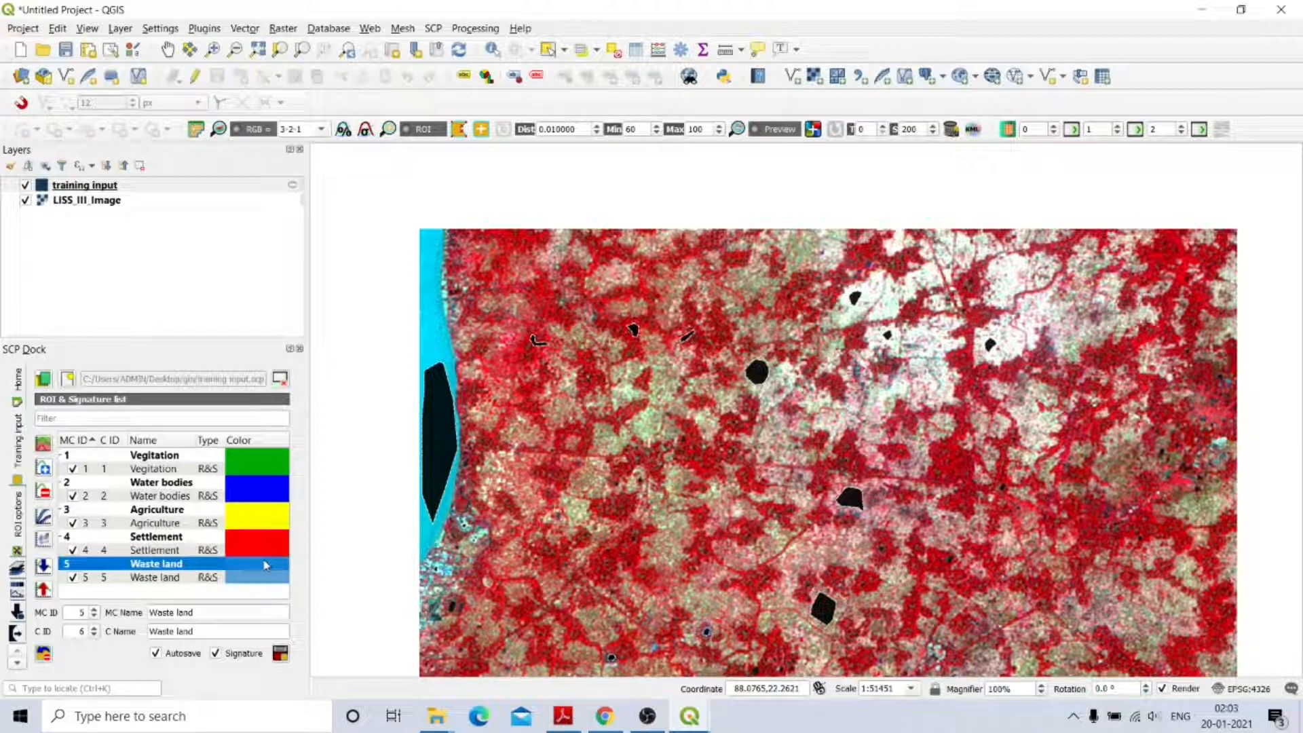
{"action": "double_click", "coordinate": [266, 564]}
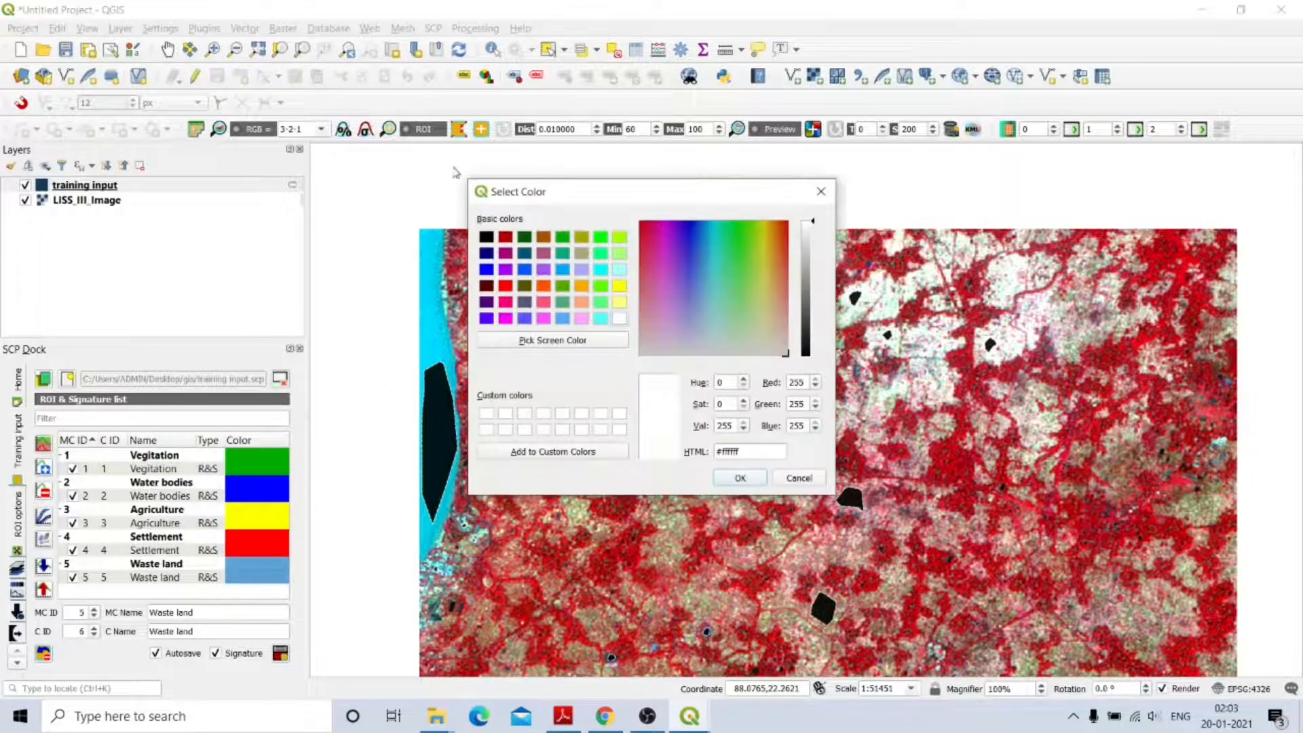
Colour the Waste land macroclass magenta and its class signature light magenta #ff55ff.
{"action": "left_click", "coordinate": [505, 318]}
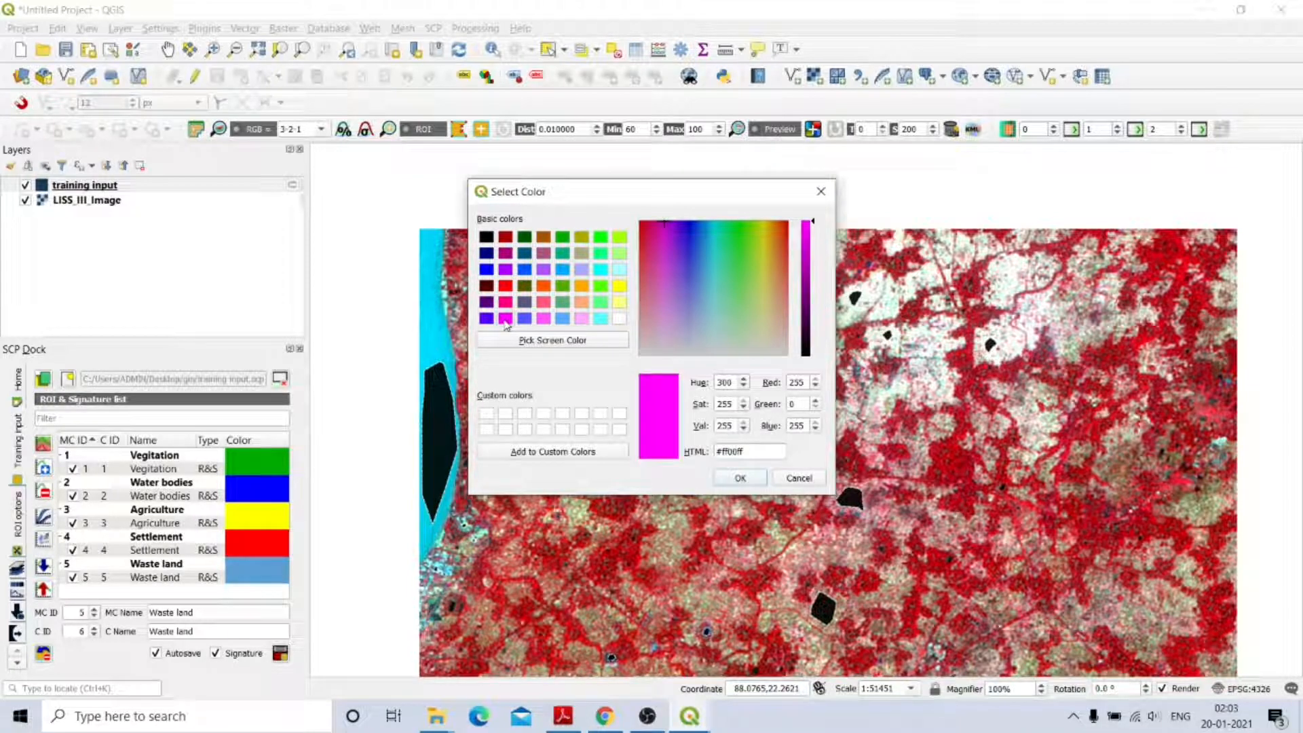
{"action": "left_click", "coordinate": [740, 478]}
{"action": "left_click", "coordinate": [273, 579]}
{"action": "double_click", "coordinate": [273, 578]}
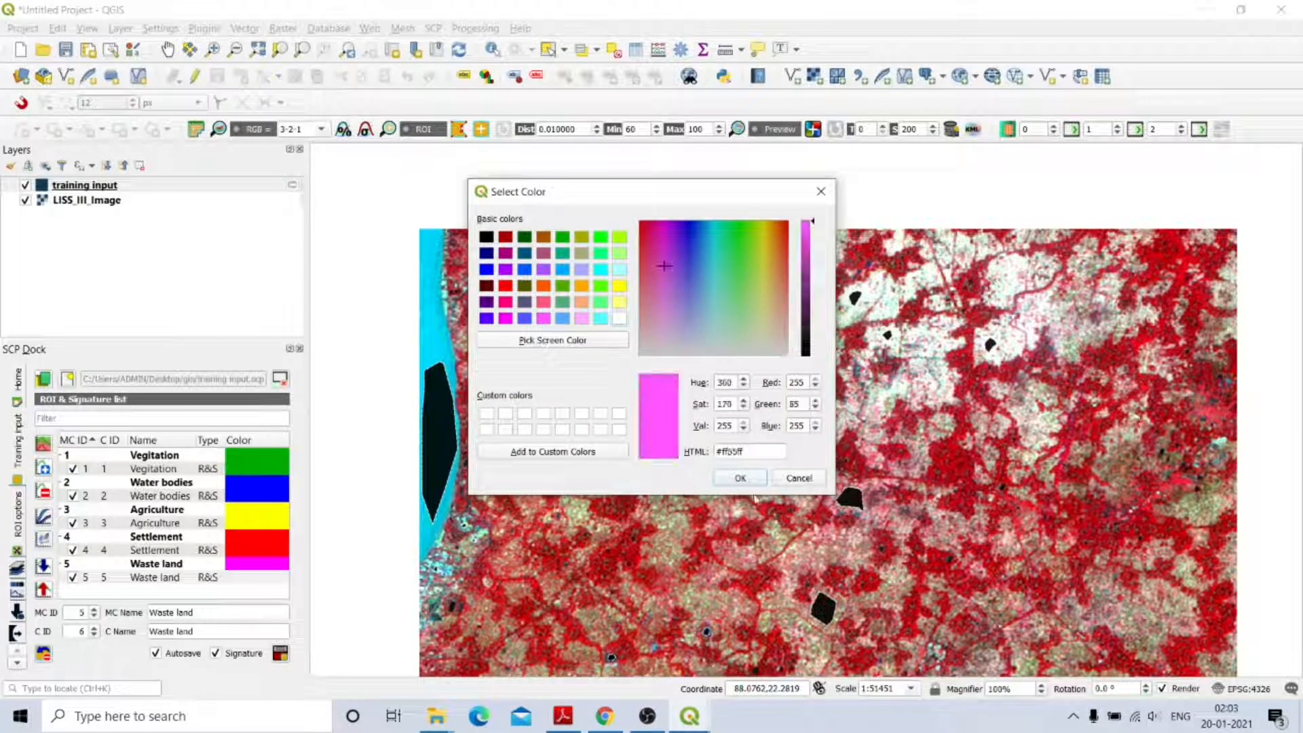
{"action": "left_click", "coordinate": [743, 478]}
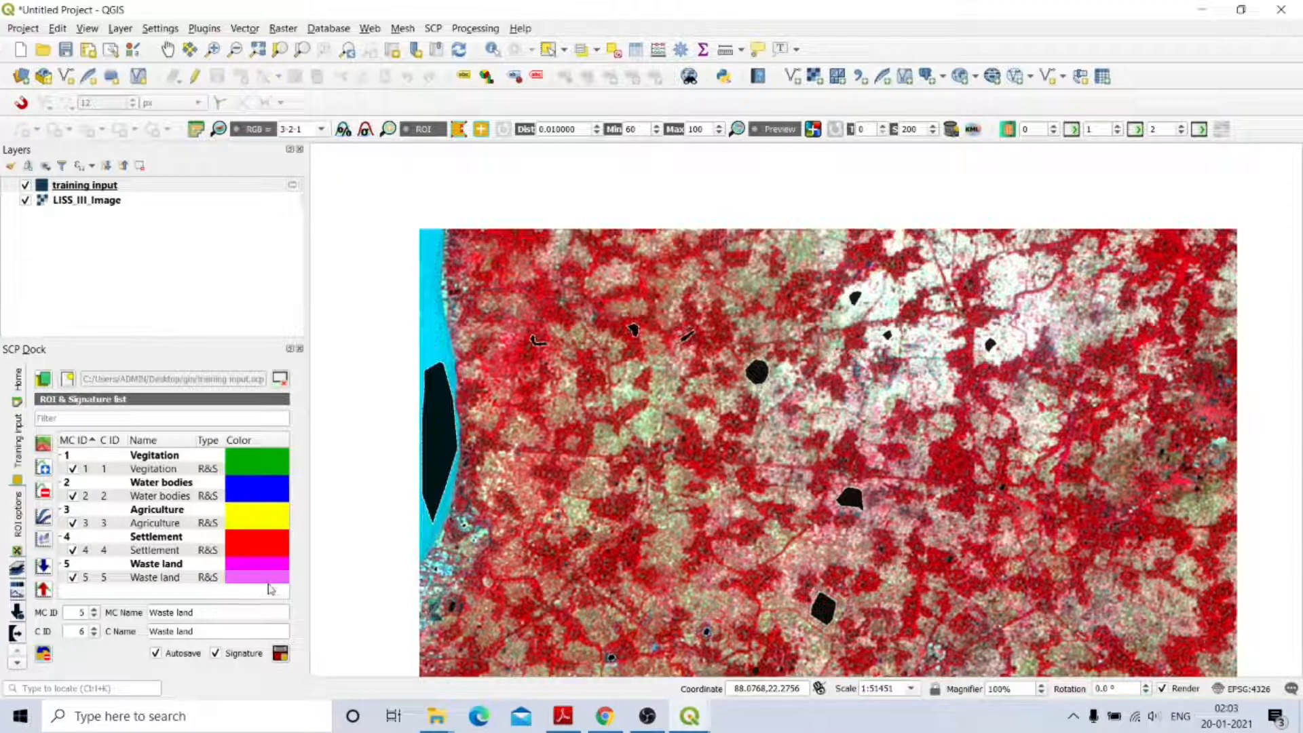
{"action": "left_click", "coordinate": [272, 578]}
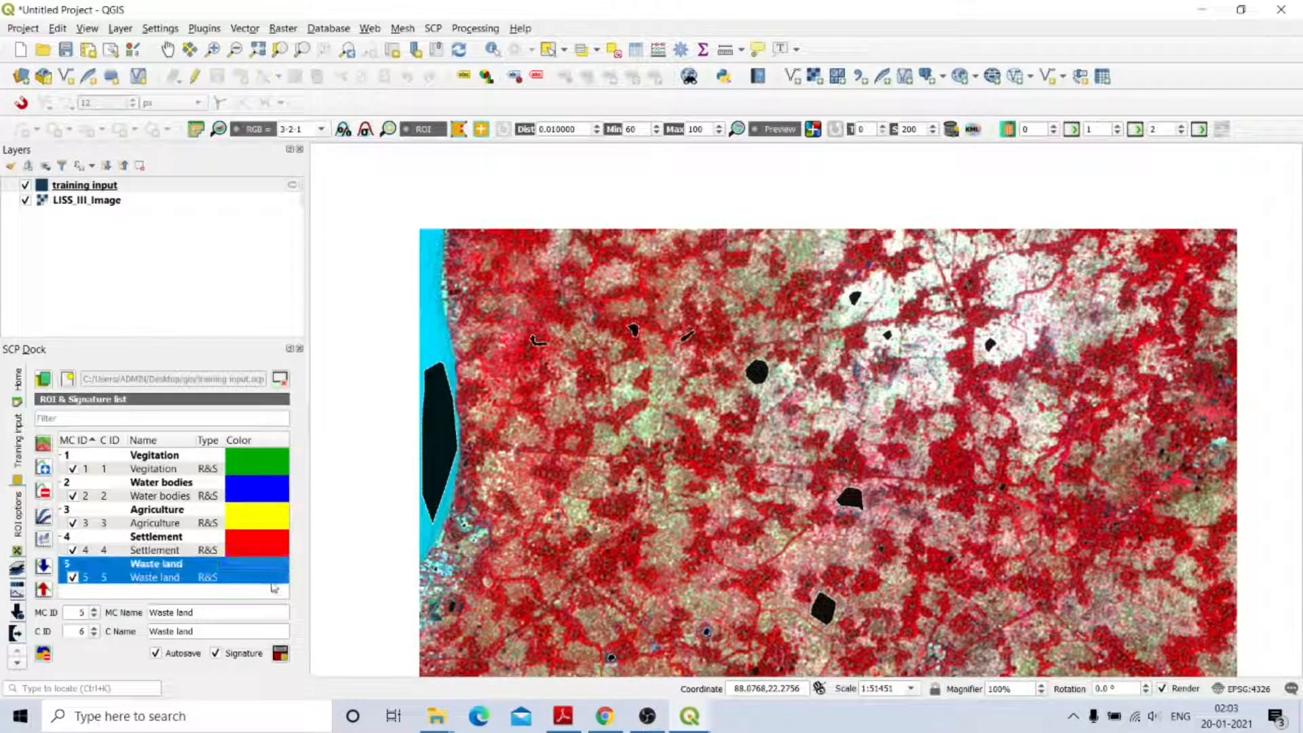
{"action": "left_click", "coordinate": [160, 587]}
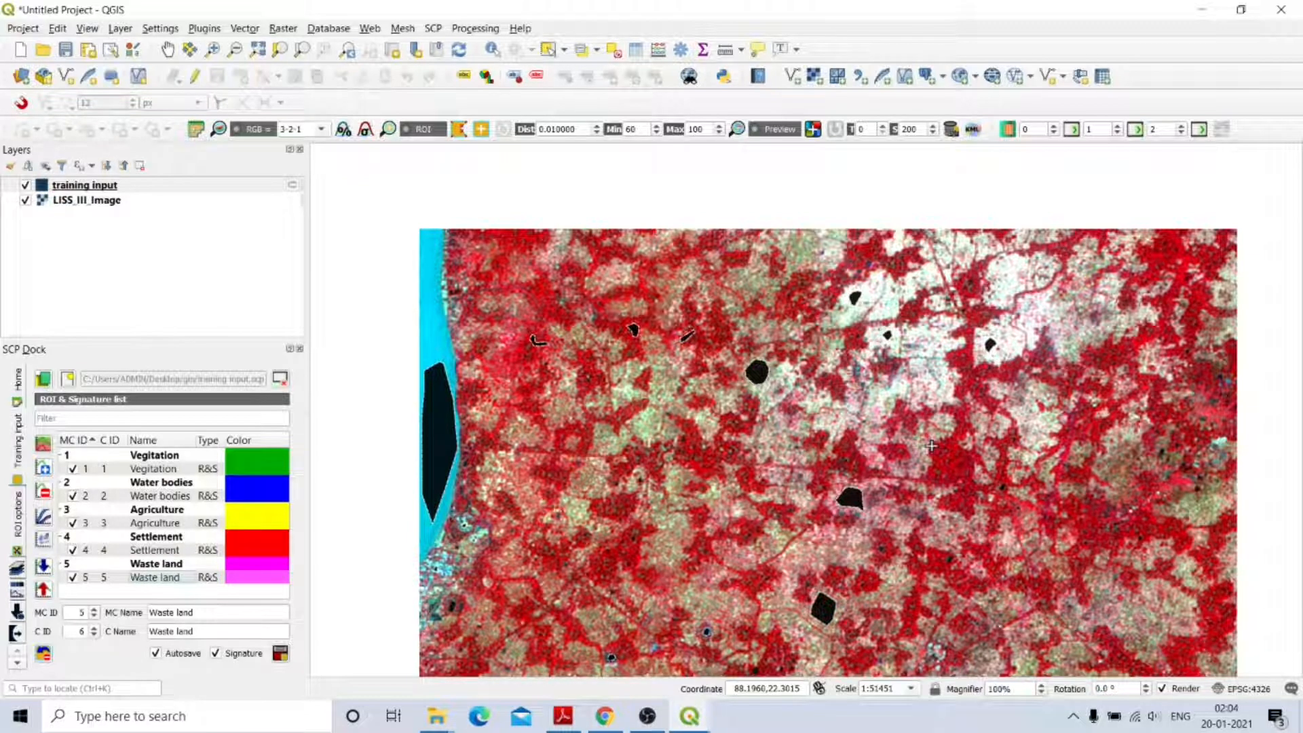
{"action": "scroll", "coordinate": [931, 446], "scroll_direction": "down", "scroll_amount": 1}
{"action": "scroll", "coordinate": [1022, 502], "scroll_direction": "up", "scroll_amount": 1}
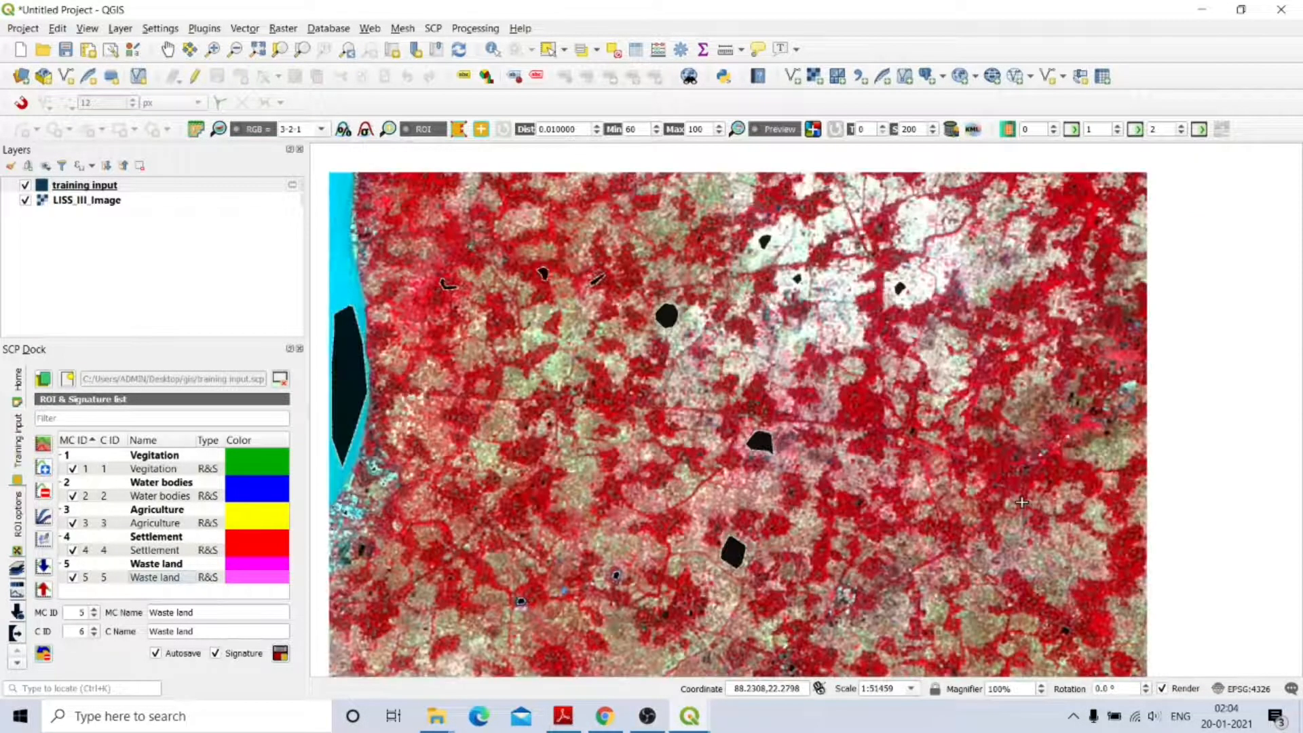
{"action": "scroll", "coordinate": [1022, 502], "scroll_direction": "down", "scroll_amount": 1}
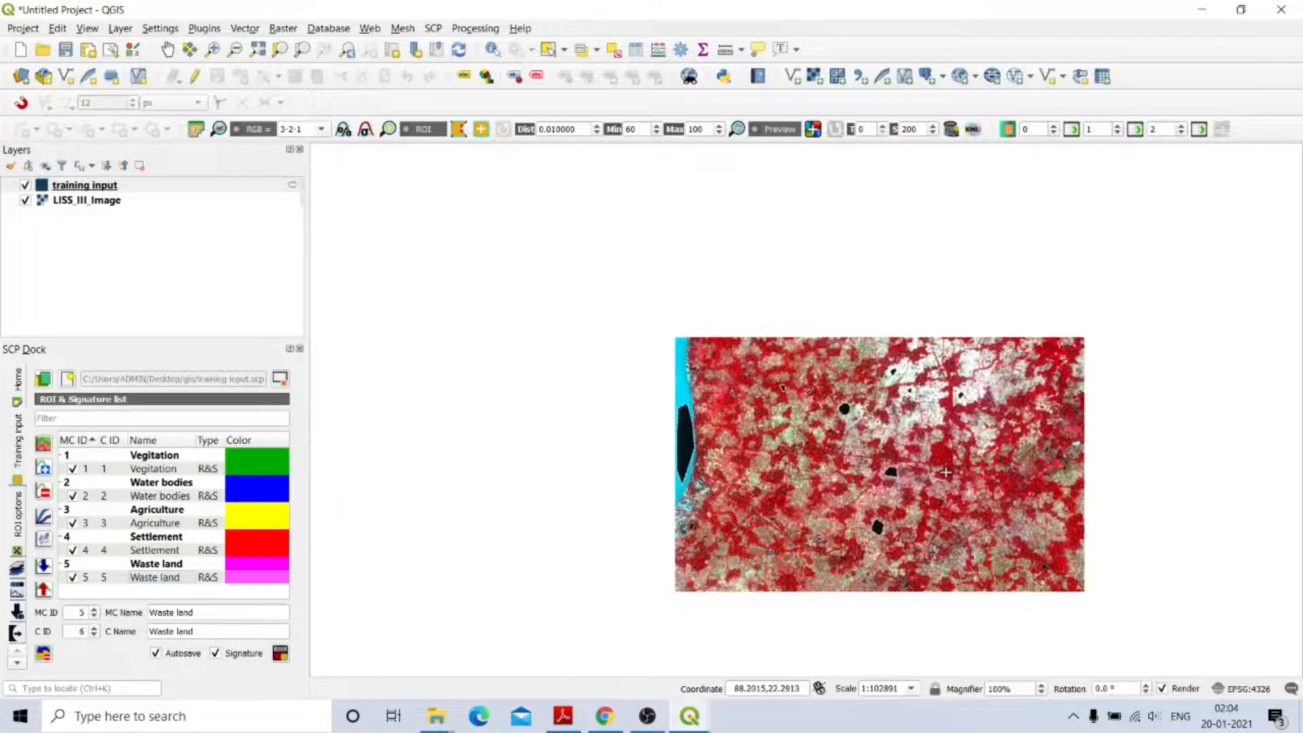
{"action": "scroll", "coordinate": [946, 472], "scroll_direction": "up", "scroll_amount": 1}
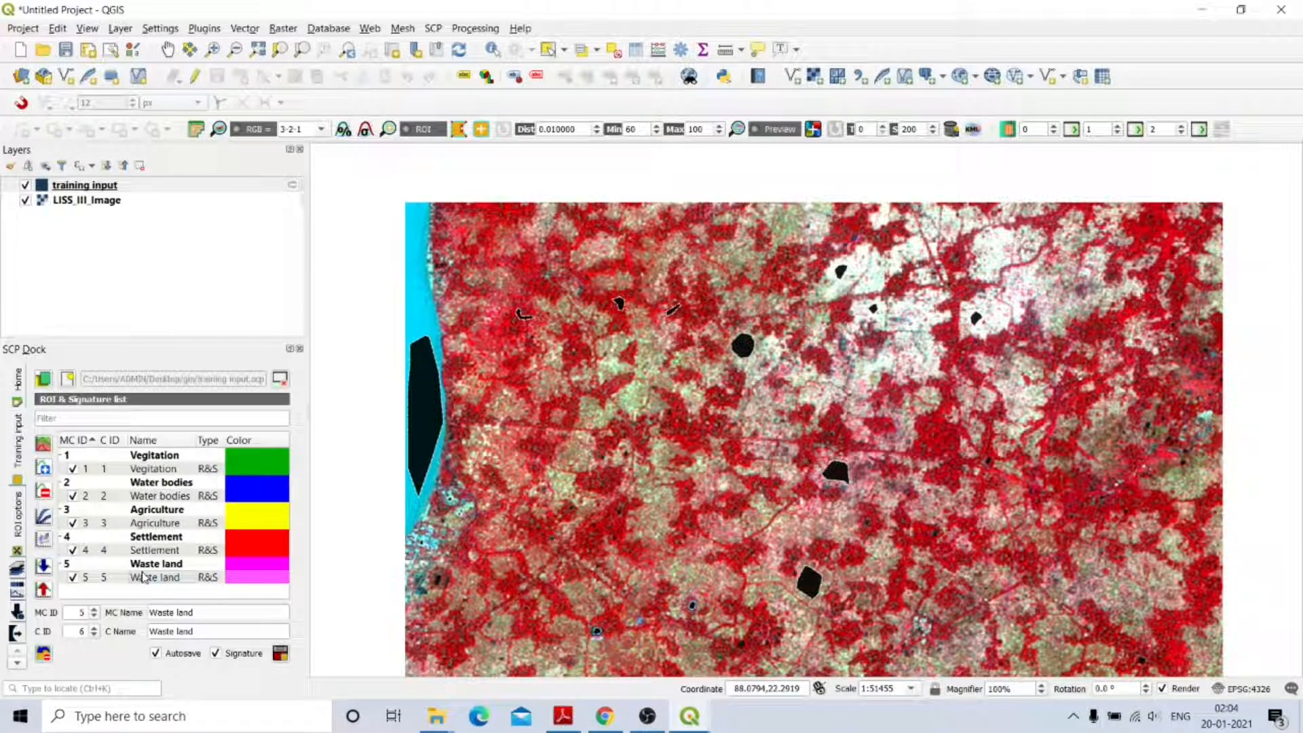
{"action": "left_click", "coordinate": [258, 49]}
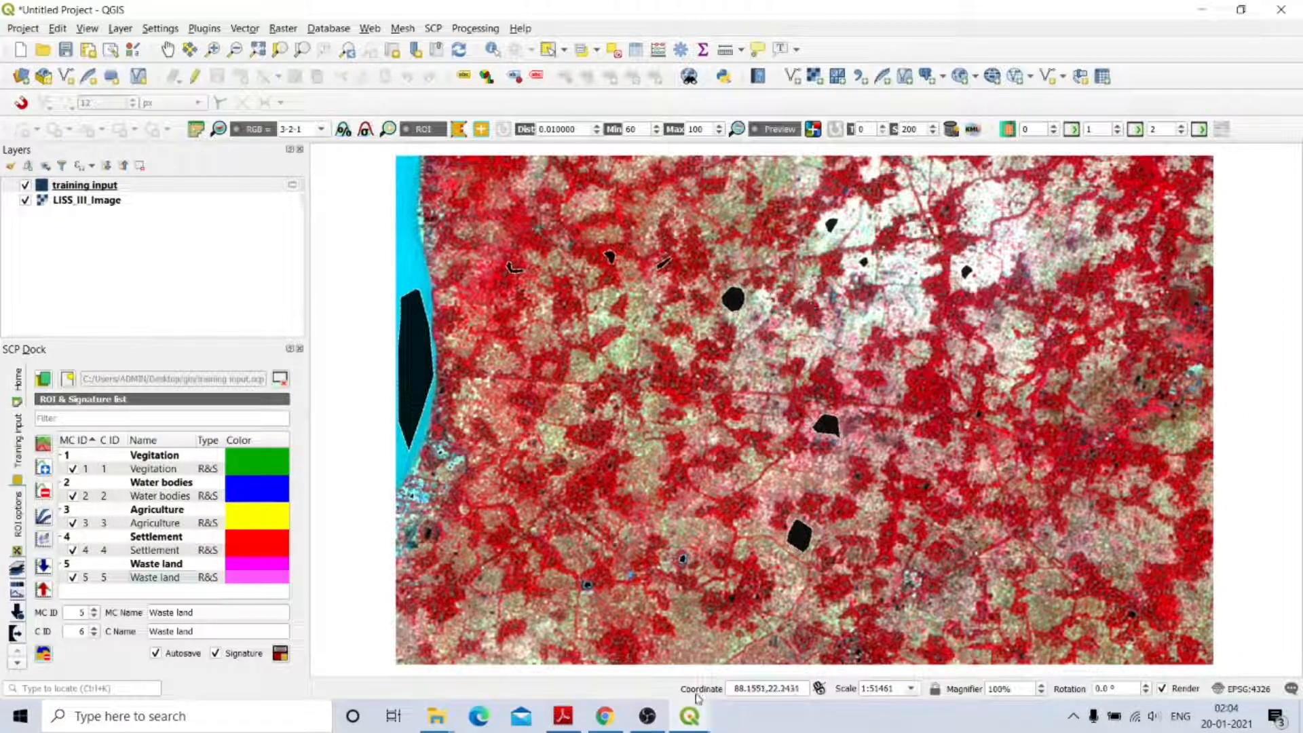
{"action": "mouse_move", "coordinate": [698, 721]}
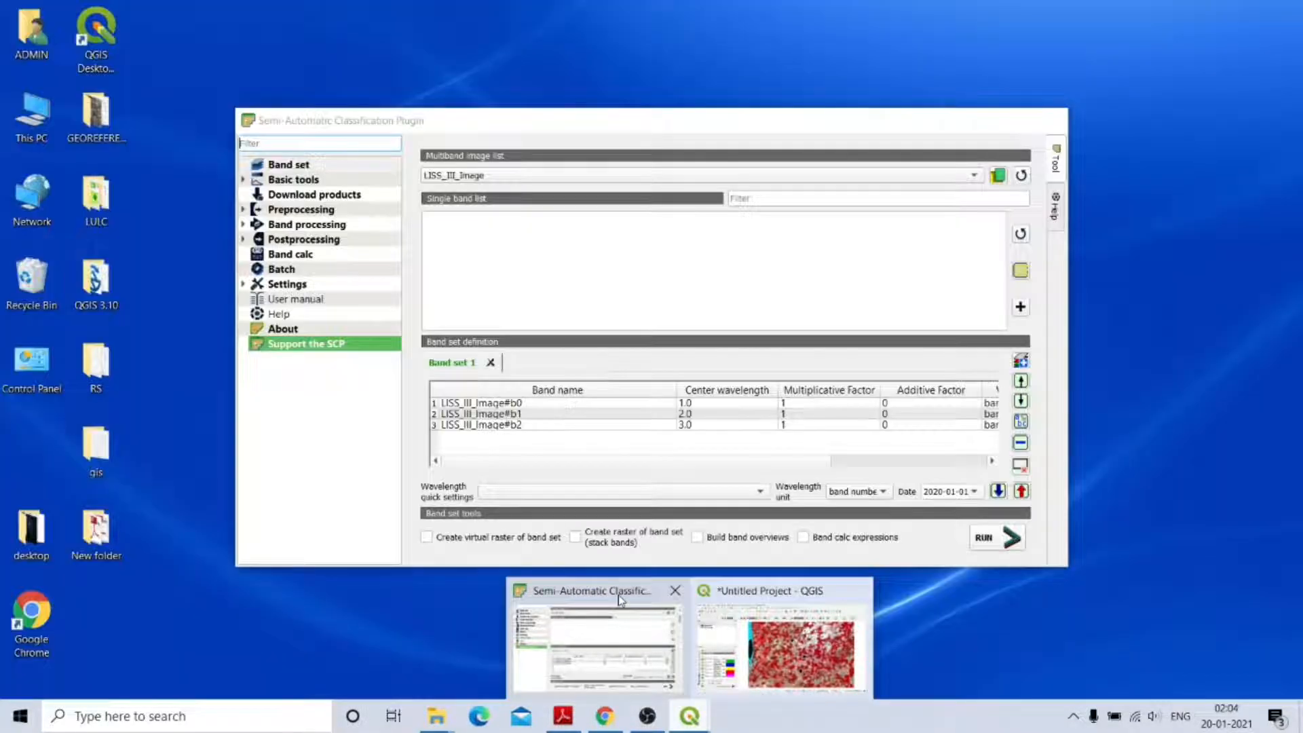
Open the SCP Classification tool under Band processing.
{"action": "left_click", "coordinate": [617, 594]}
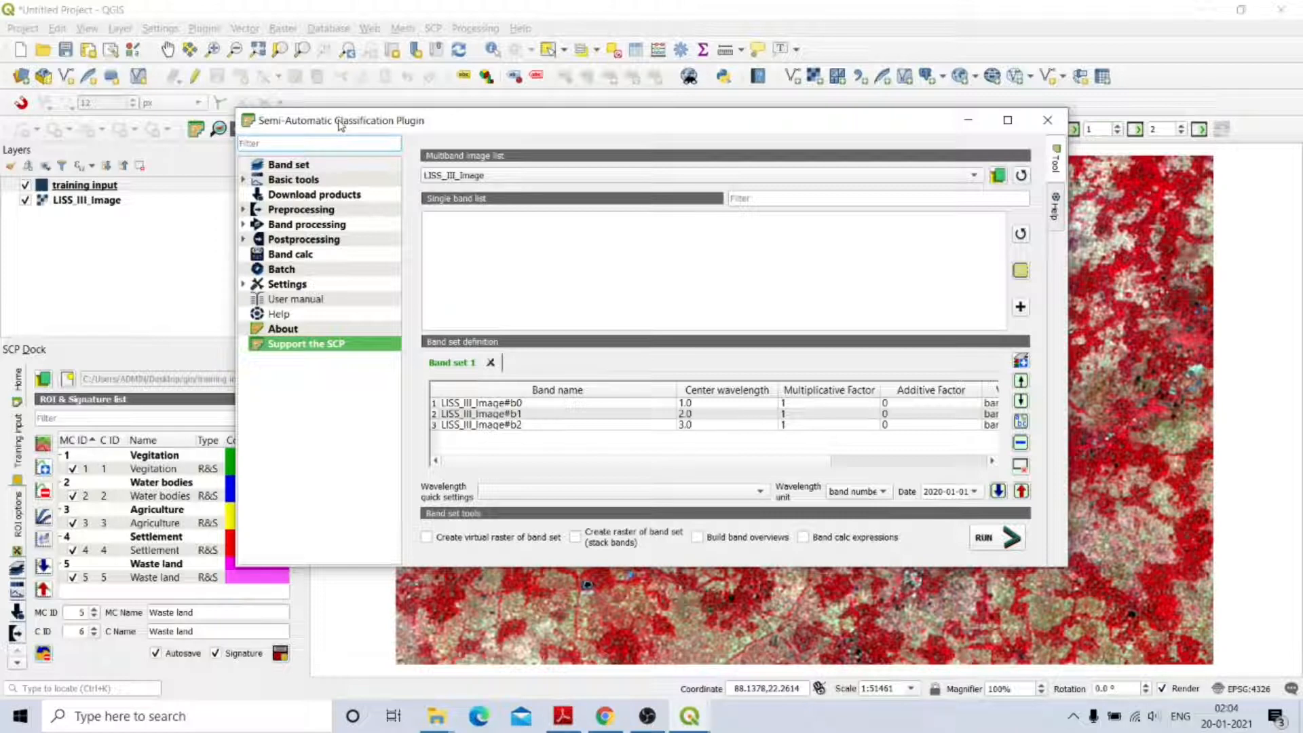
{"action": "left_click", "coordinate": [243, 226]}
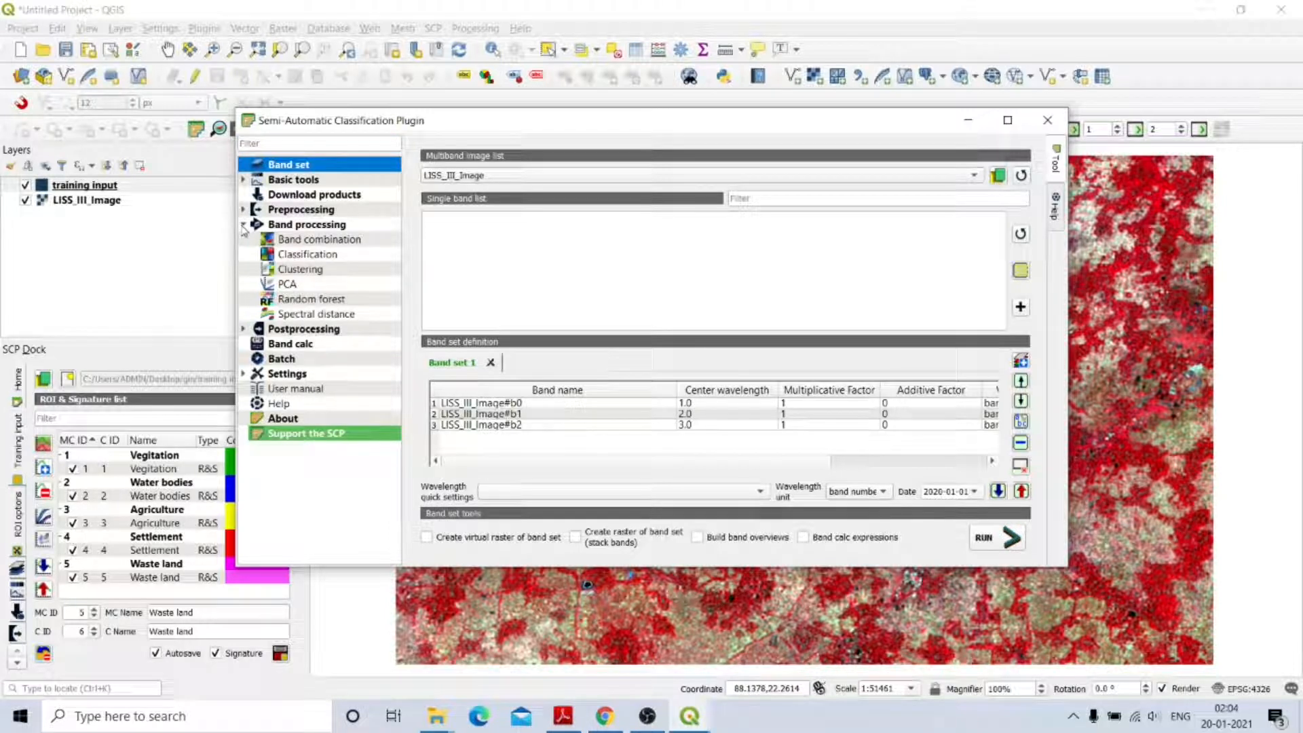
{"action": "left_click", "coordinate": [303, 257]}
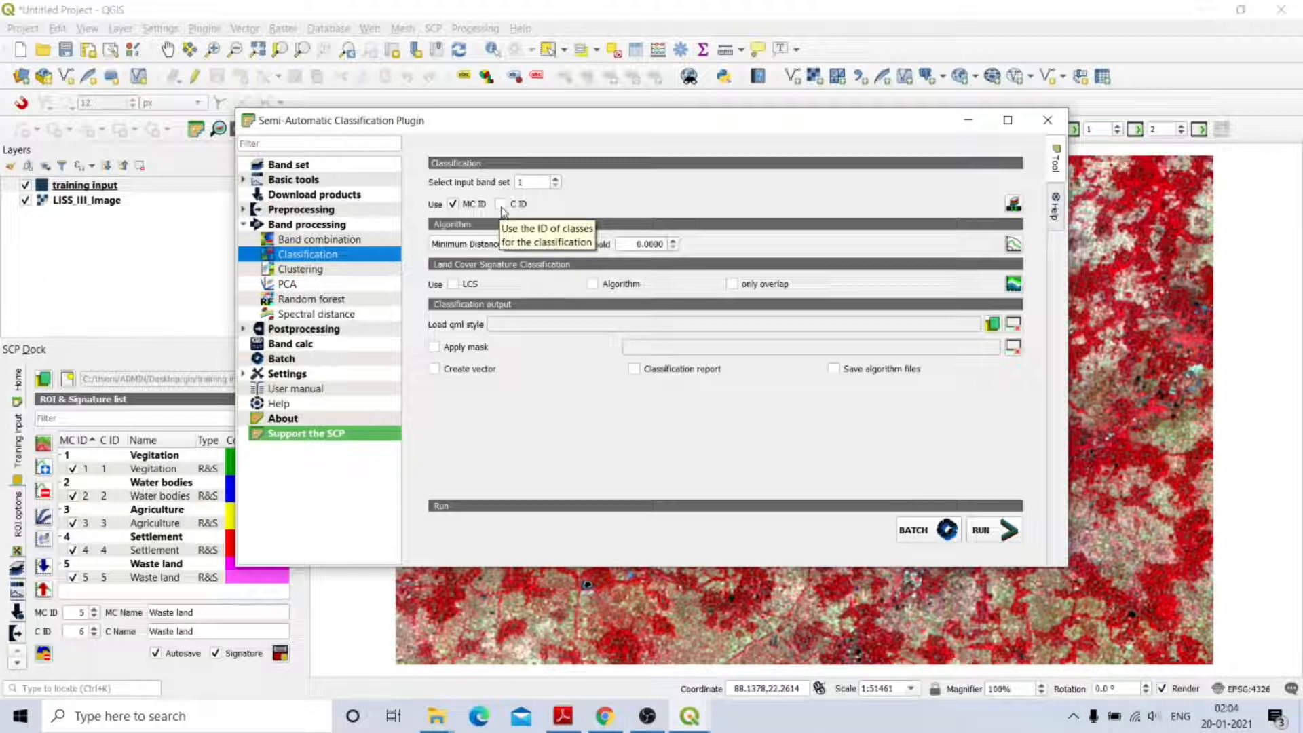
Keep macroclass IDs and choose the Maximum Likelihood algorithm, then minimize the plugin window.
{"action": "left_click", "coordinate": [455, 212]}
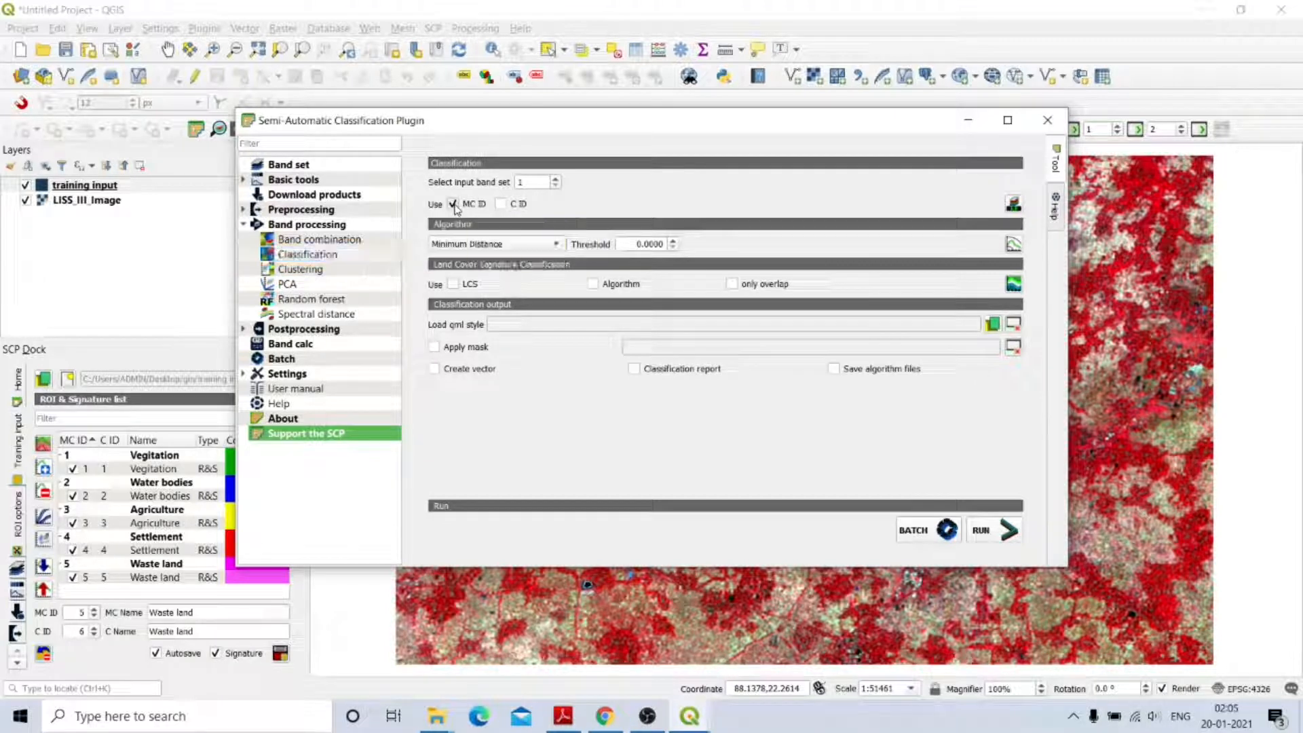
{"action": "left_click", "coordinate": [501, 206]}
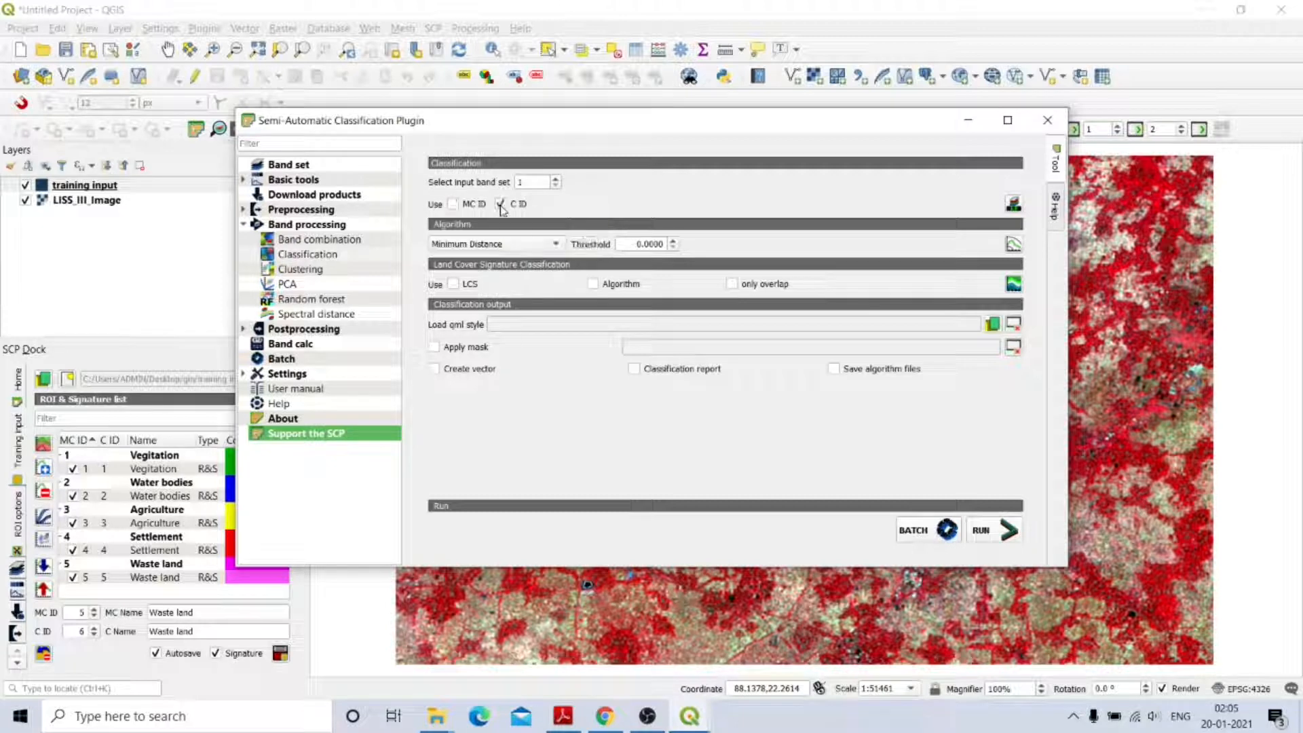
{"action": "left_click", "coordinate": [453, 205]}
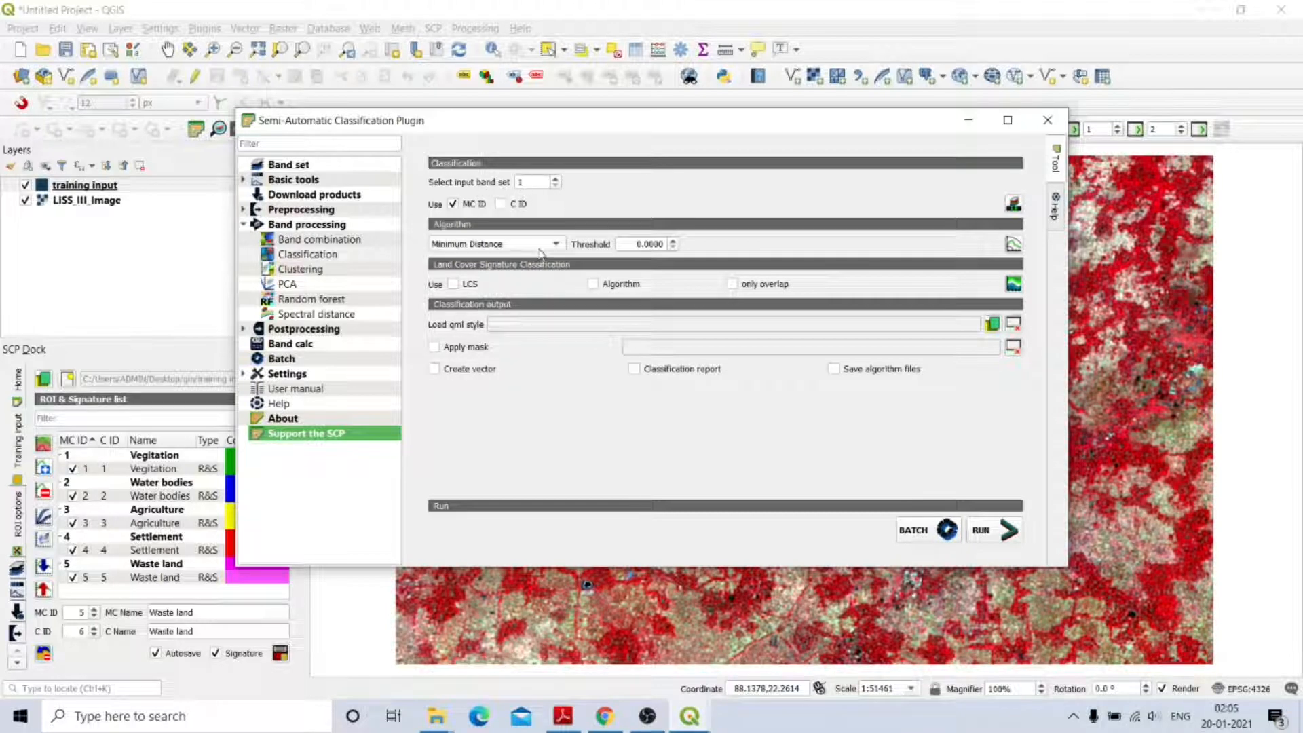
{"action": "left_click", "coordinate": [319, 165]}
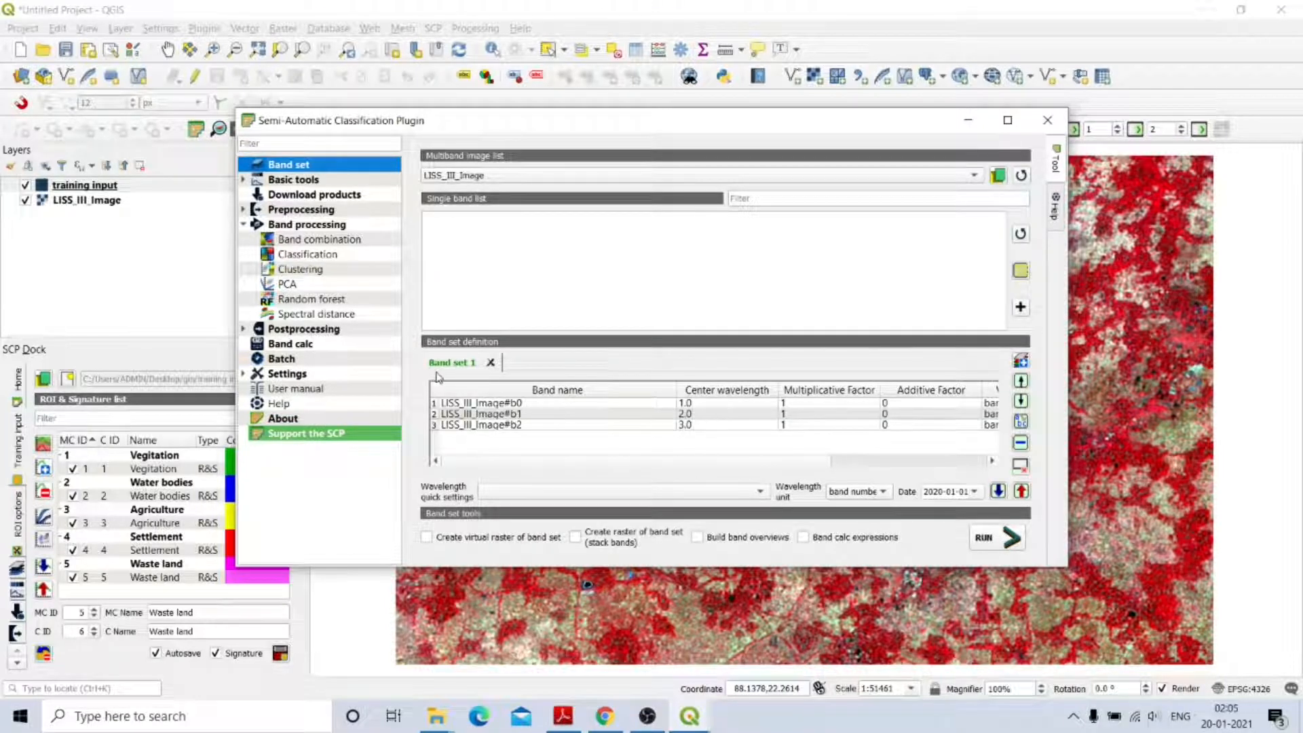
{"action": "left_click", "coordinate": [308, 256]}
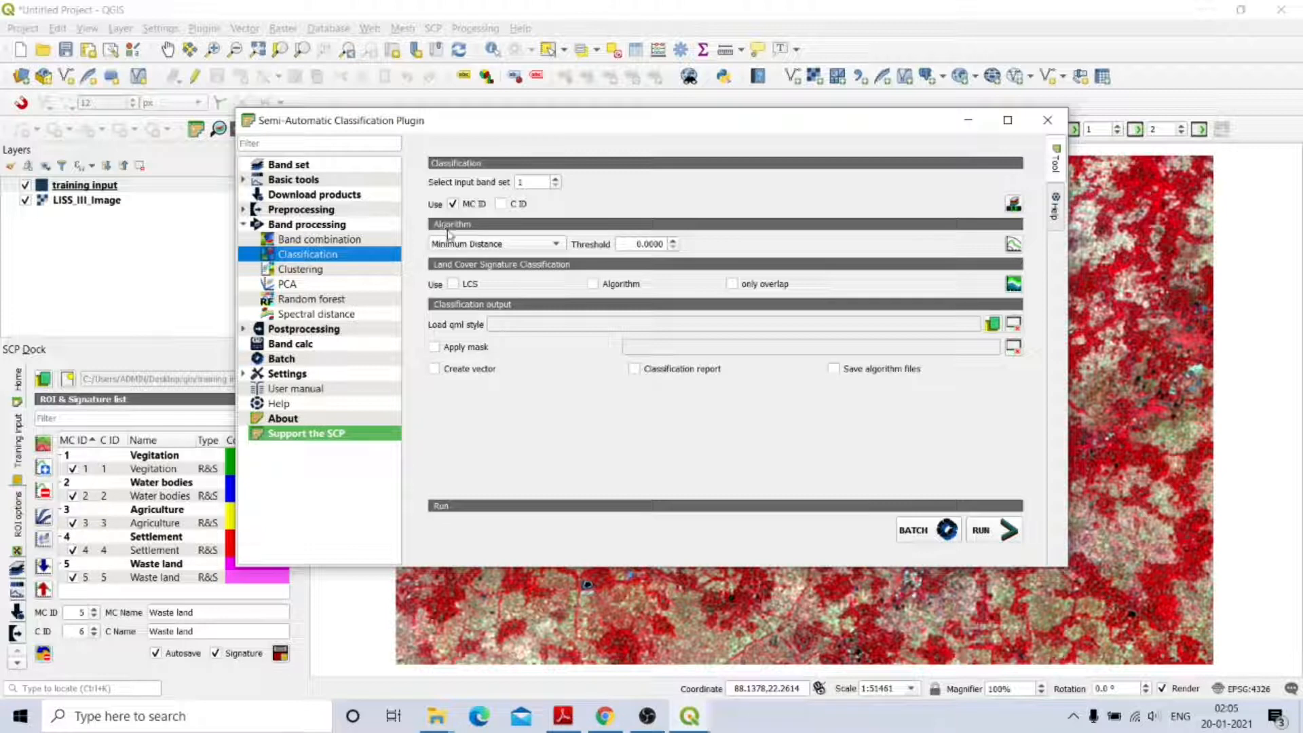
{"action": "left_click", "coordinate": [557, 247]}
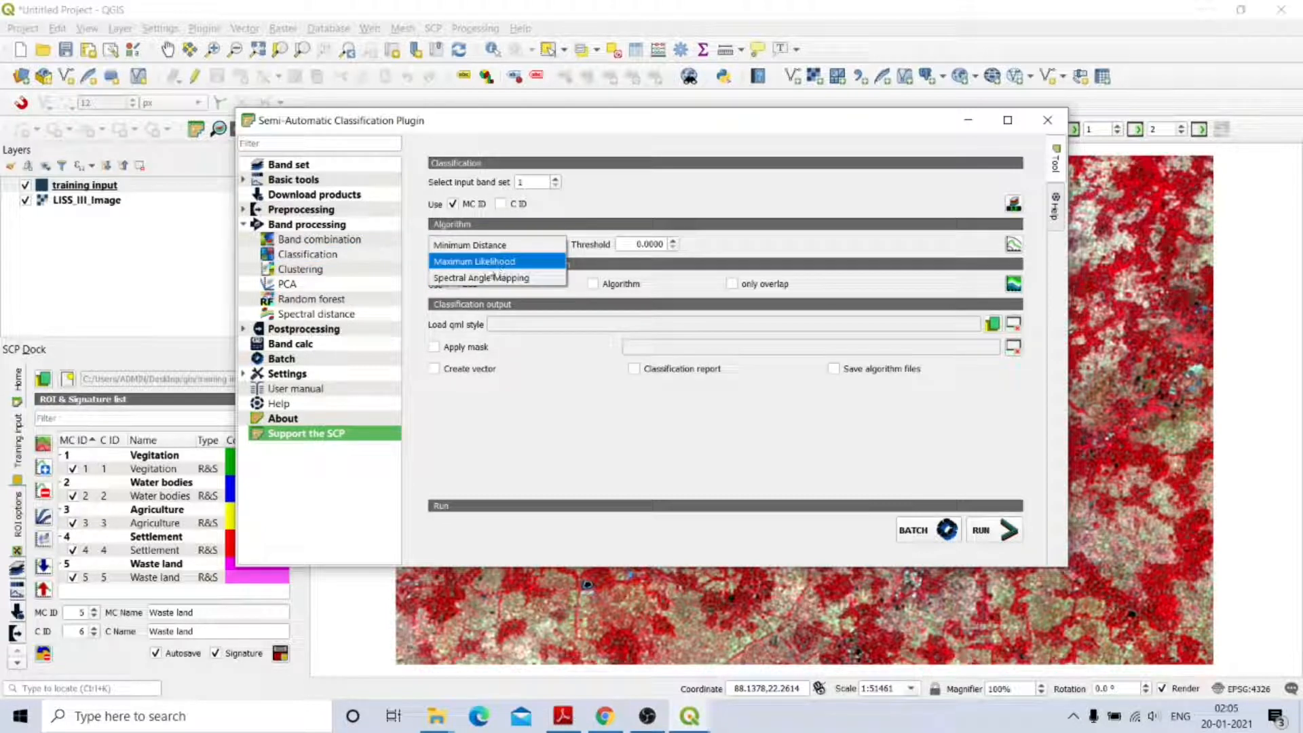
{"action": "left_click", "coordinate": [454, 262]}
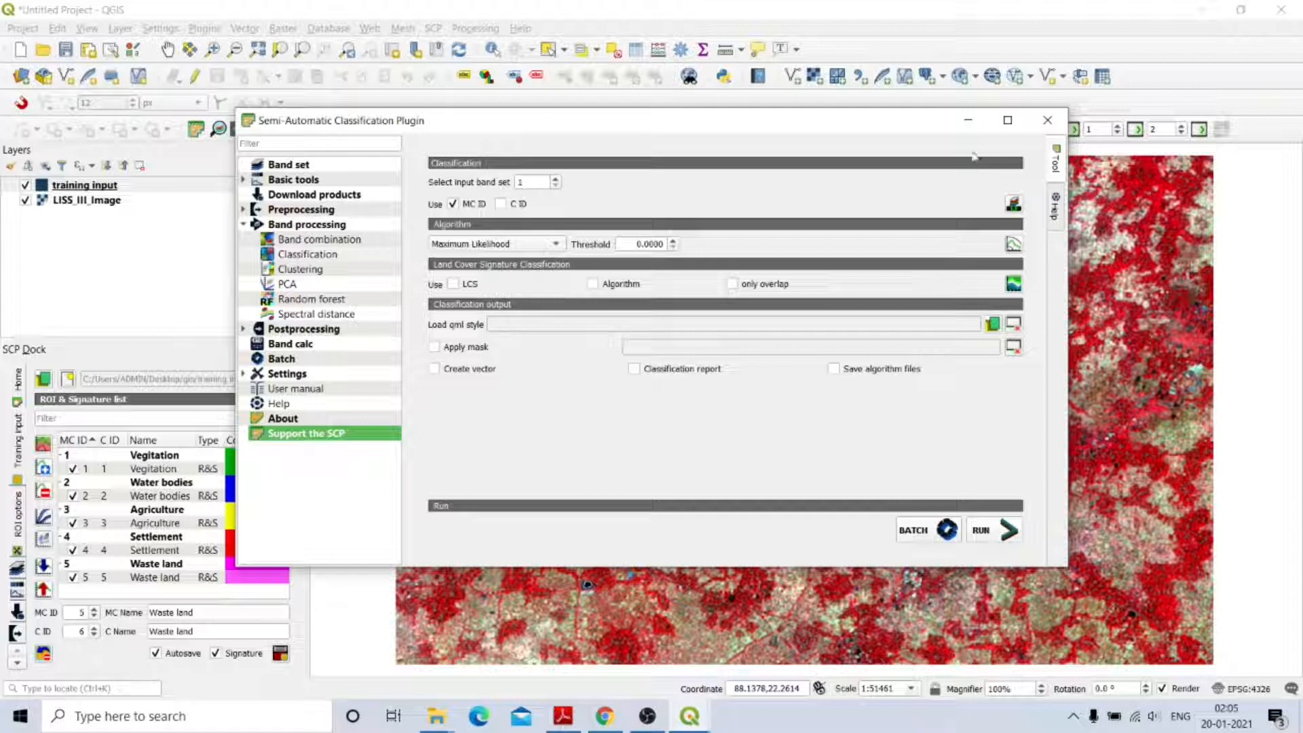
{"action": "left_click", "coordinate": [968, 120]}
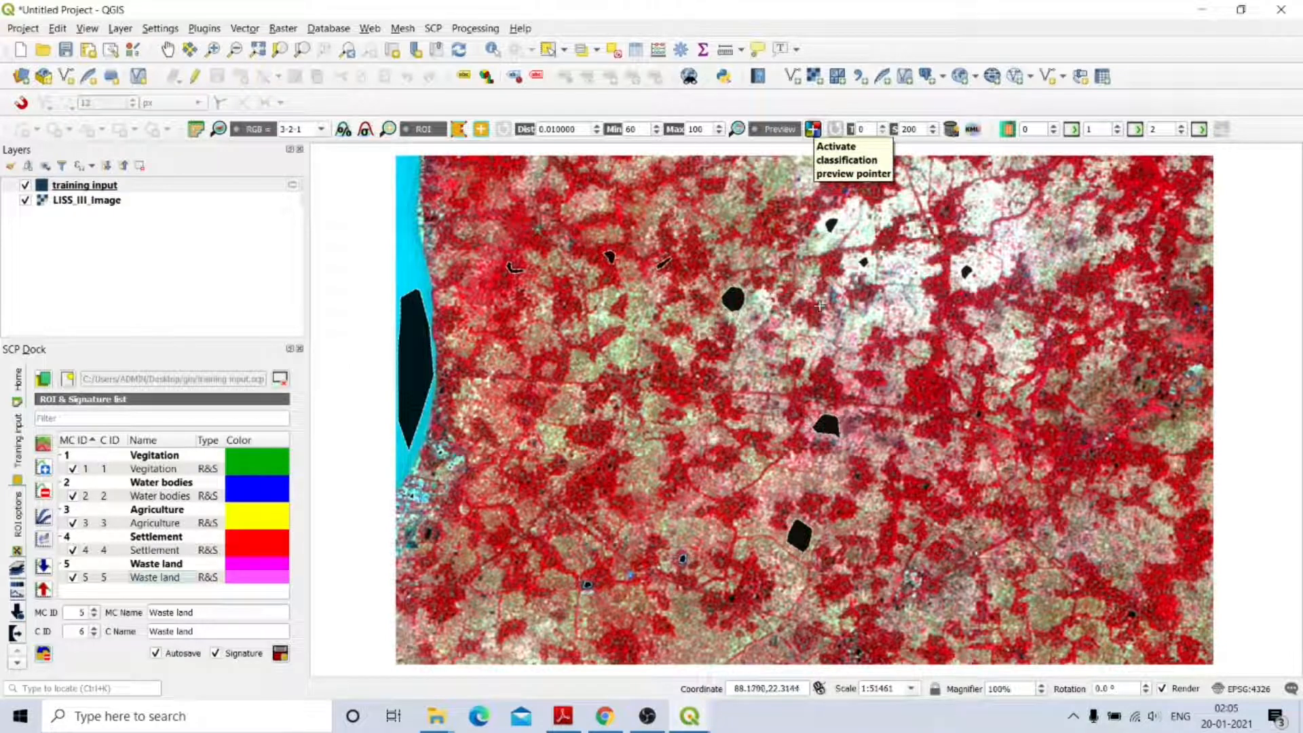
{"action": "left_click", "coordinate": [813, 129]}
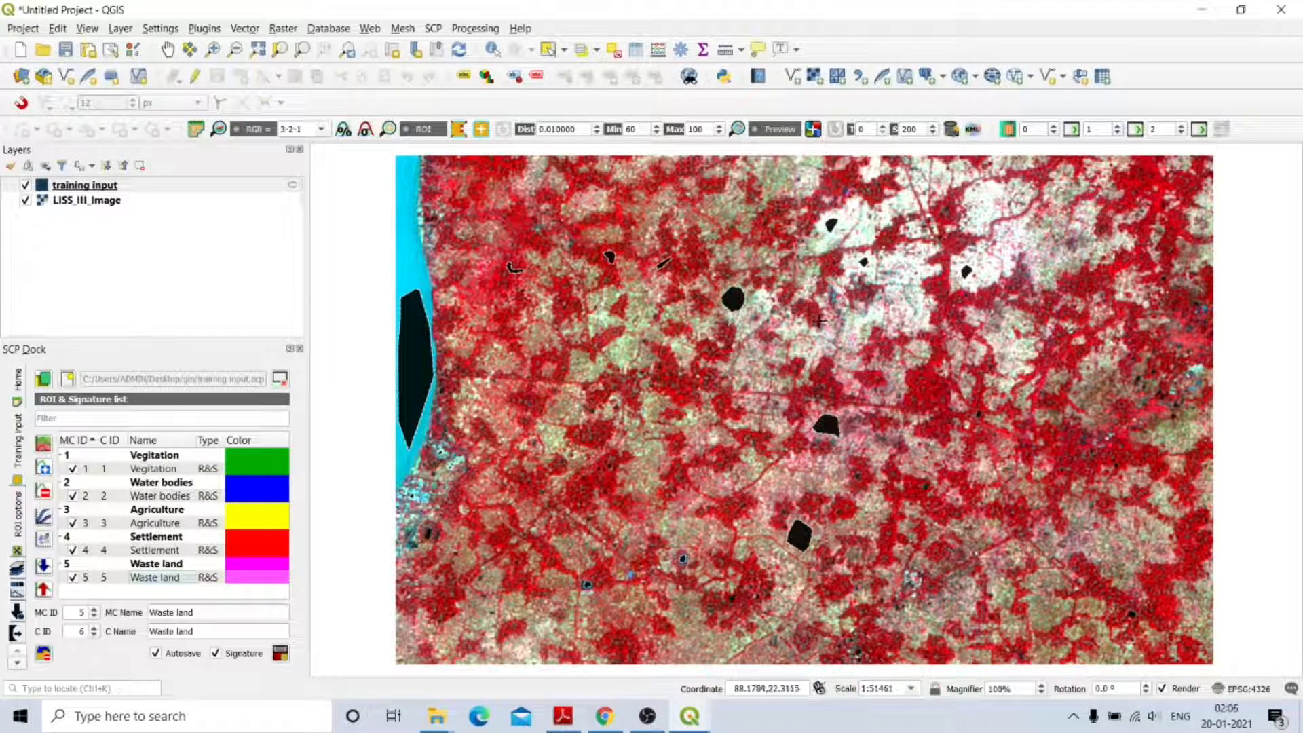
{"action": "left_click", "coordinate": [652, 399]}
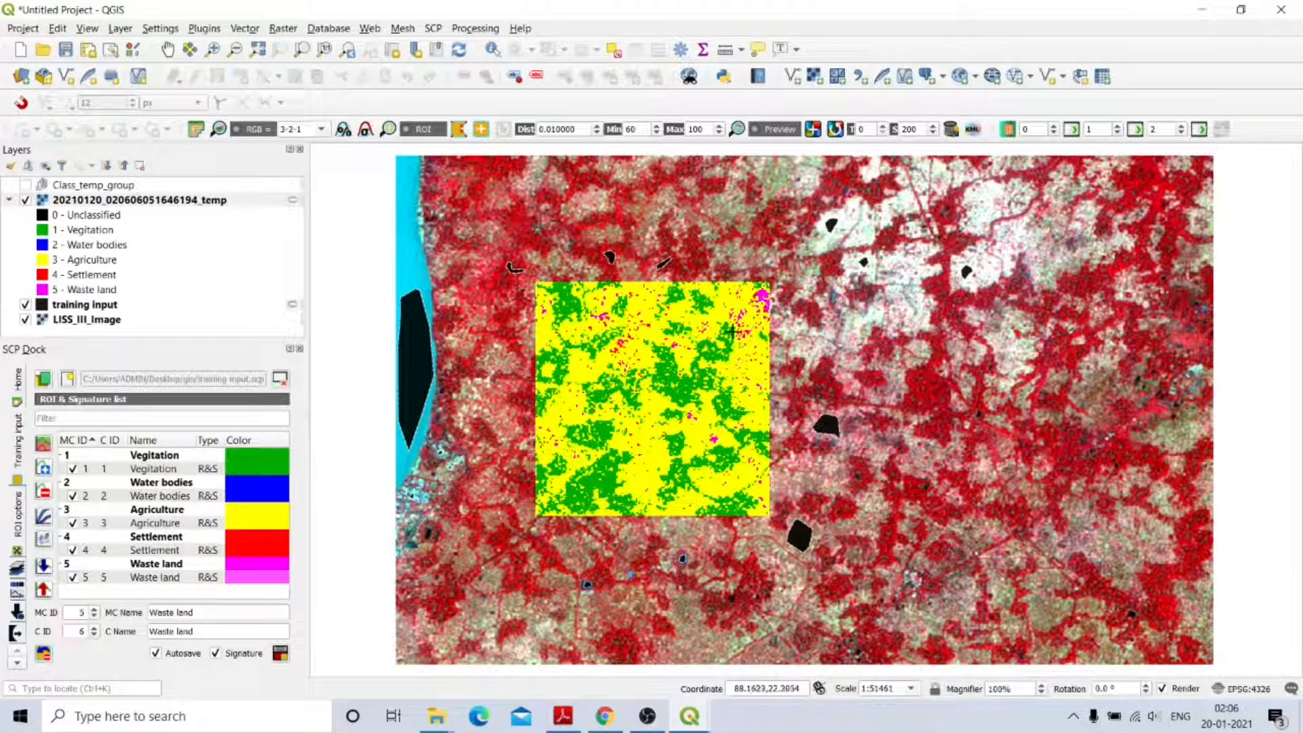
{"action": "left_click", "coordinate": [910, 259]}
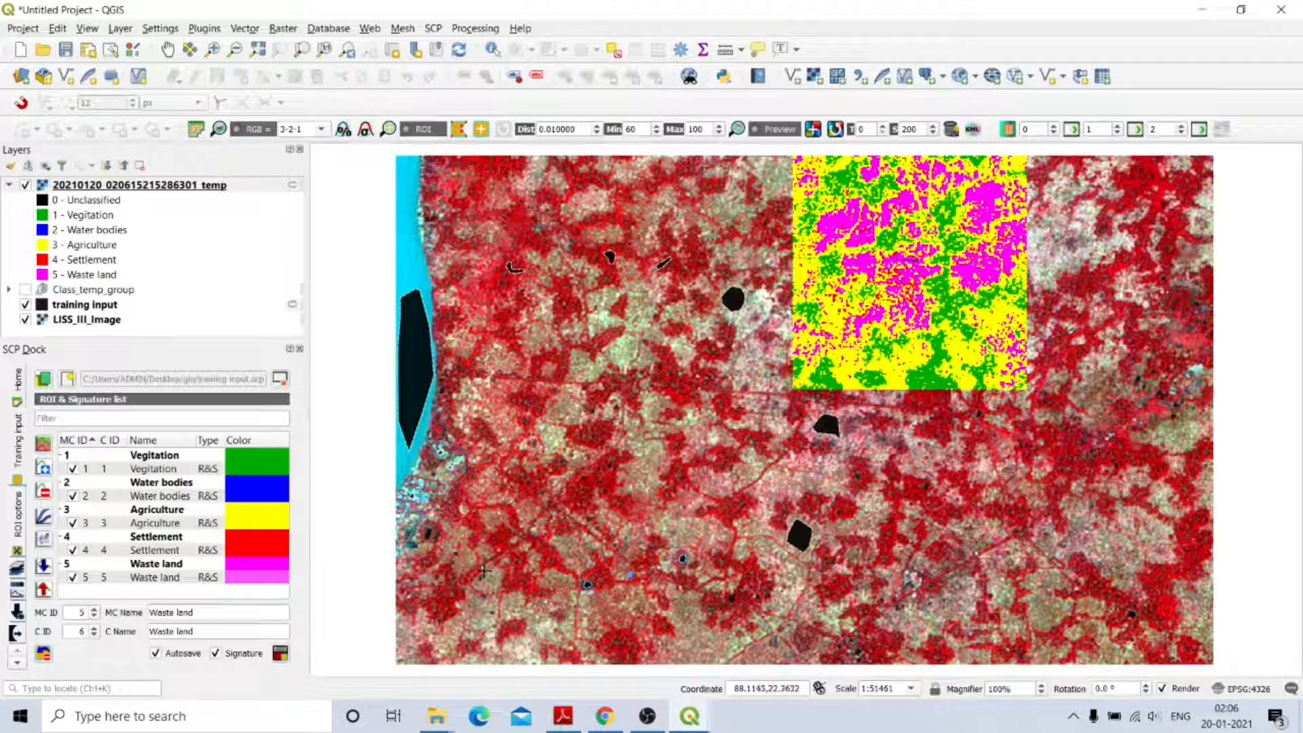
{"action": "left_click", "coordinate": [409, 511]}
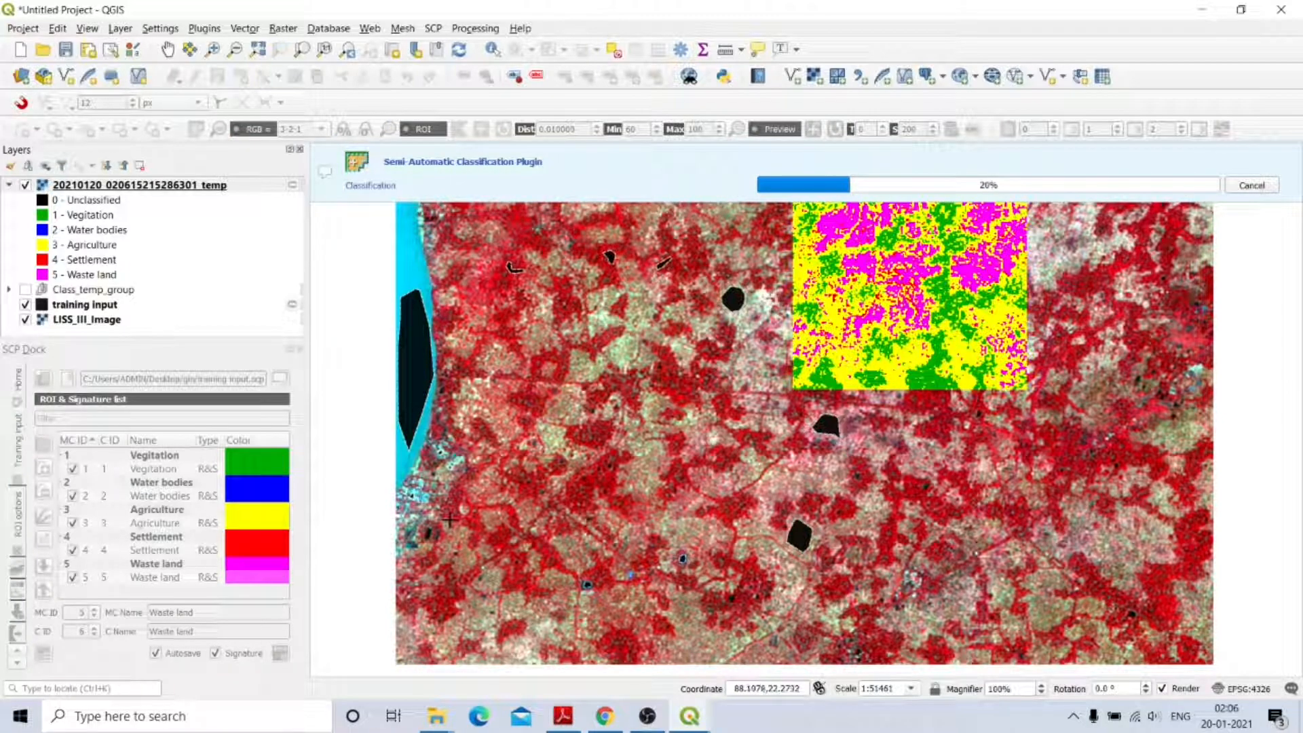
{"action": "scroll", "coordinate": [412, 513], "scroll_direction": "up", "scroll_amount": 3}
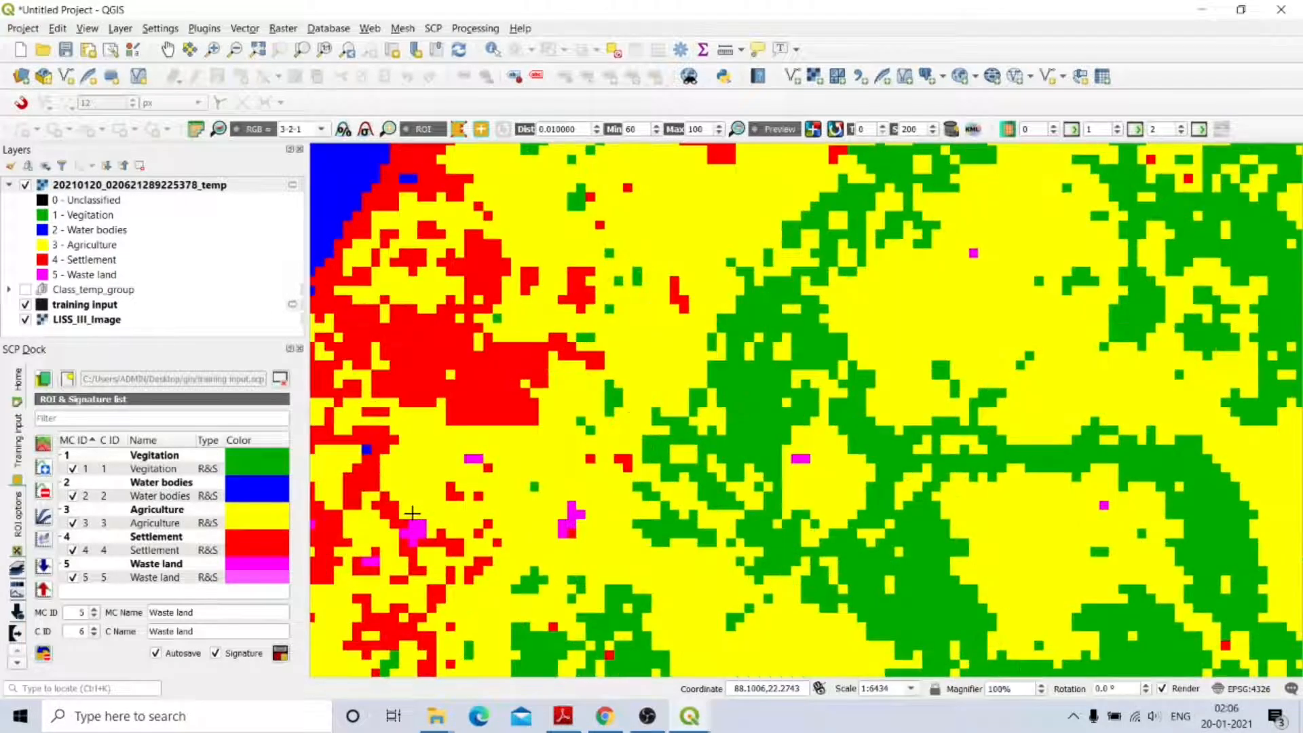
{"action": "scroll", "coordinate": [412, 513], "scroll_direction": "down", "scroll_amount": 2}
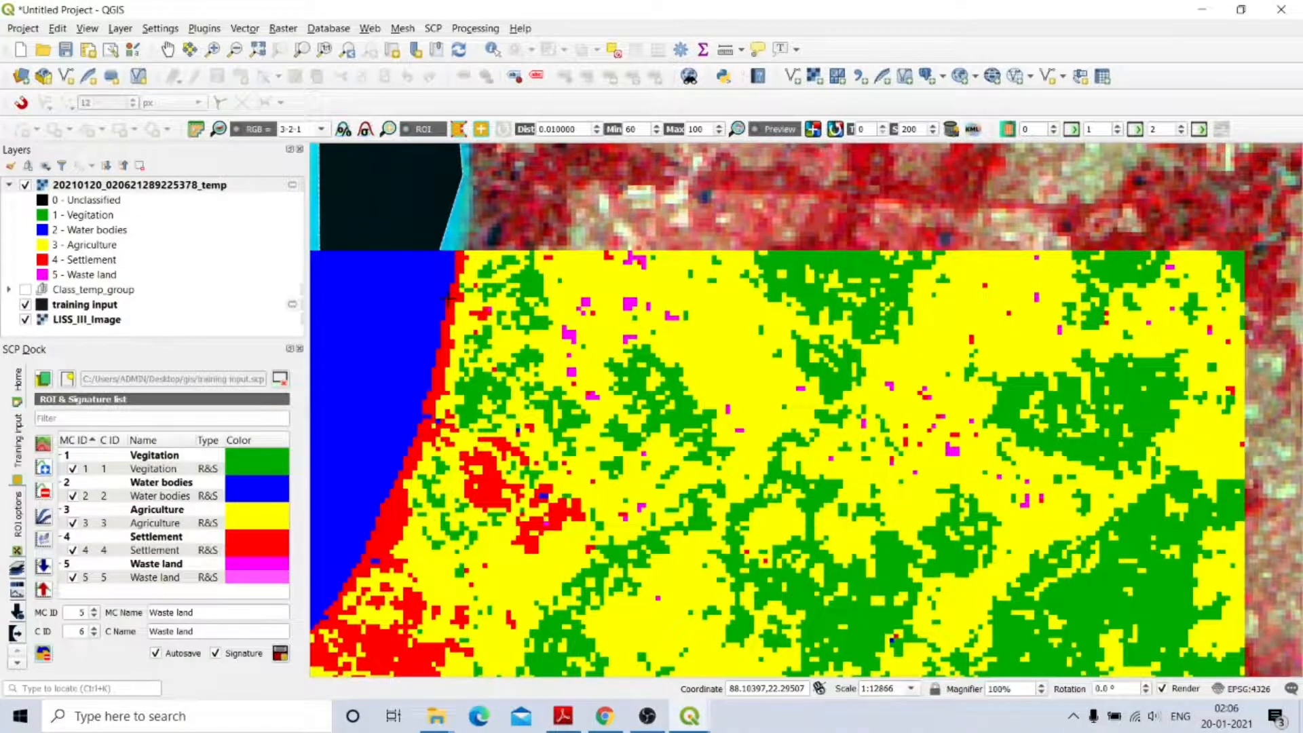
{"action": "scroll", "coordinate": [448, 299], "scroll_direction": "down", "scroll_amount": 2}
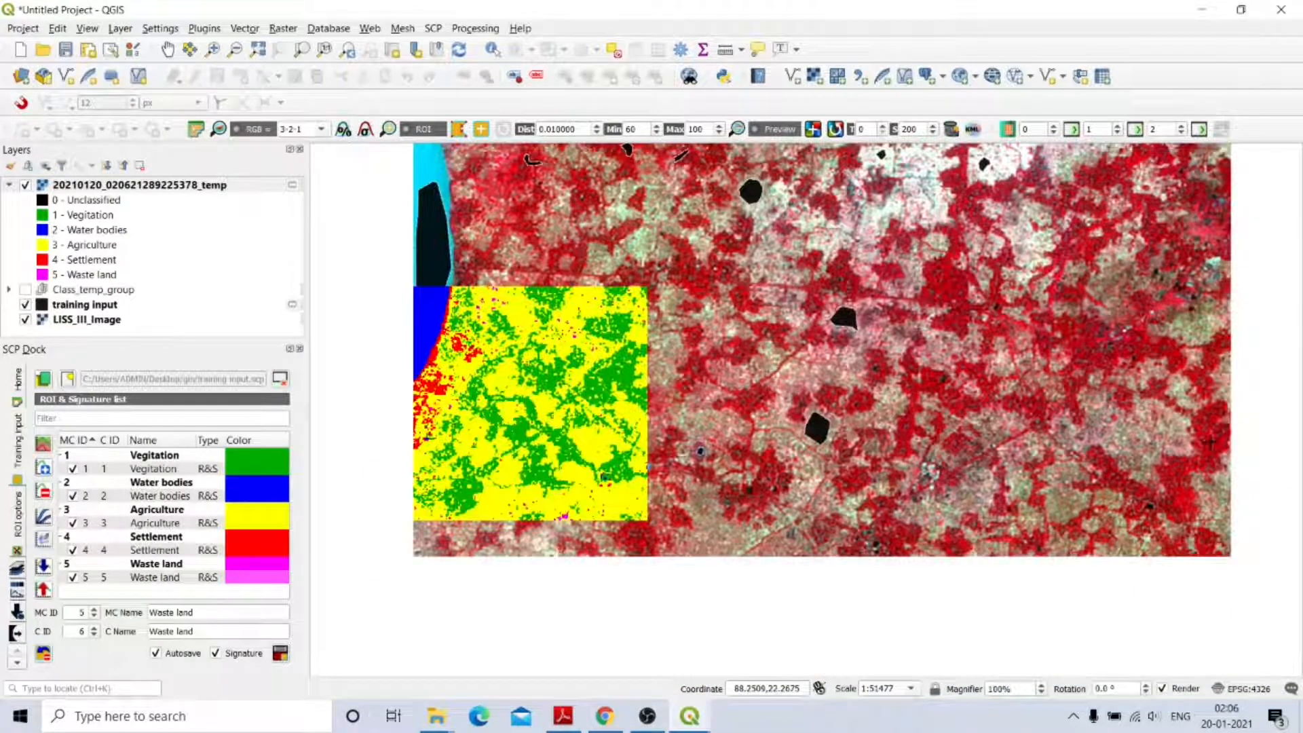
{"action": "left_click", "coordinate": [1122, 432]}
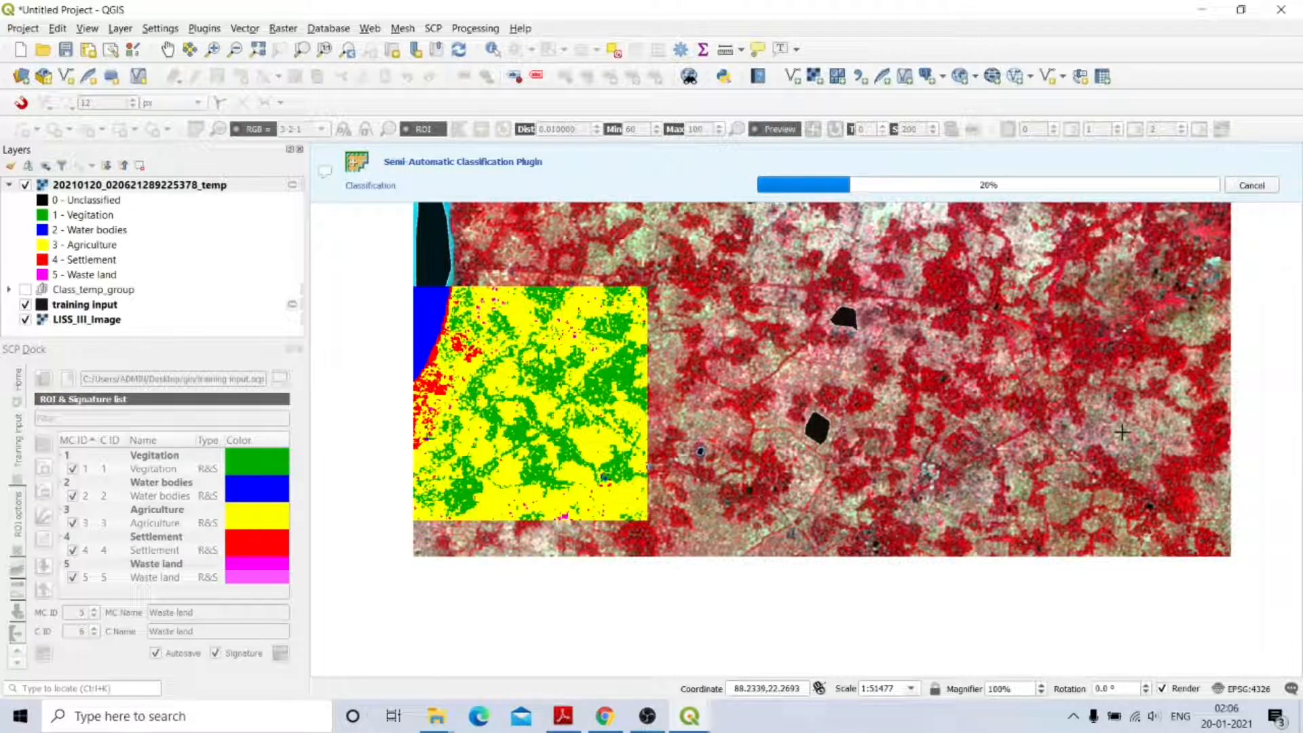
{"action": "scroll", "coordinate": [1122, 433], "scroll_direction": "up", "scroll_amount": 2}
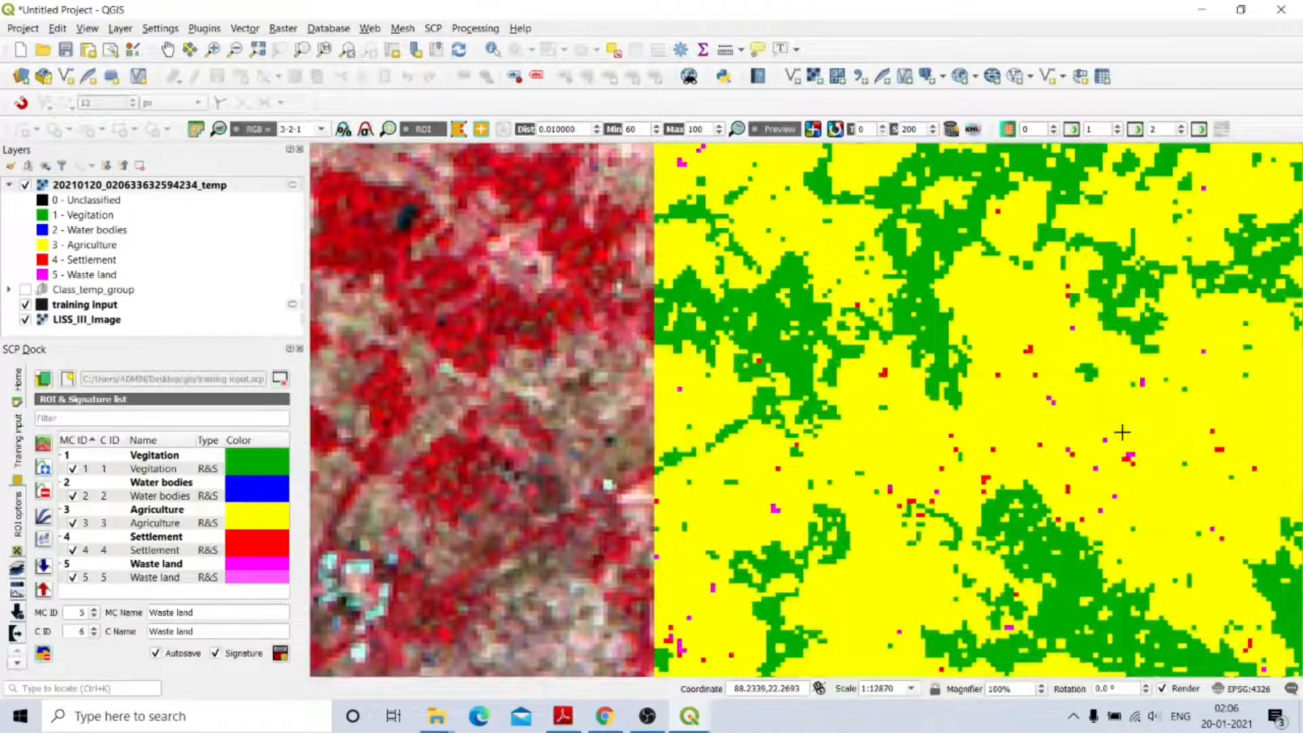
{"action": "scroll", "coordinate": [1122, 432], "scroll_direction": "down", "scroll_amount": 1}
{"action": "scroll", "coordinate": [1122, 433], "scroll_direction": "up", "scroll_amount": 1}
{"action": "scroll", "coordinate": [1122, 433], "scroll_direction": "down", "scroll_amount": 2}
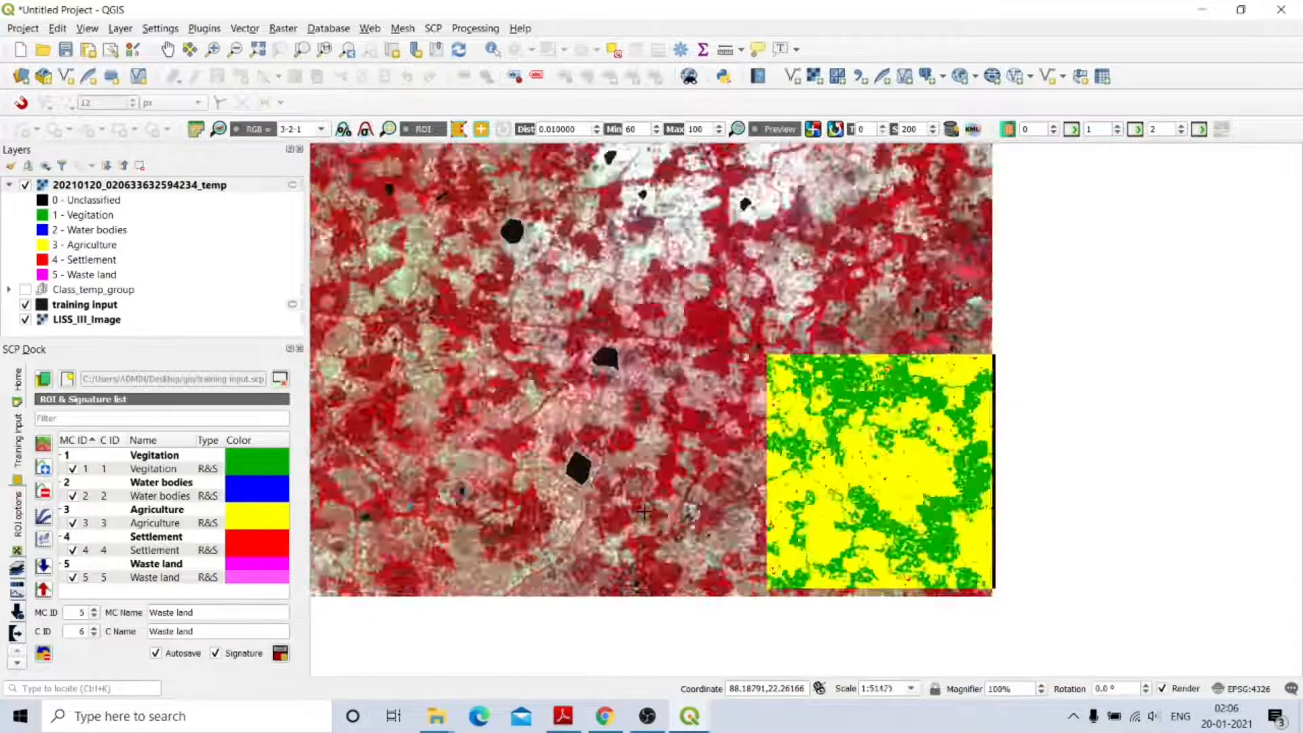
{"action": "scroll", "coordinate": [644, 512], "scroll_direction": "down", "scroll_amount": 1}
{"action": "scroll", "coordinate": [615, 425], "scroll_direction": "up", "scroll_amount": 1}
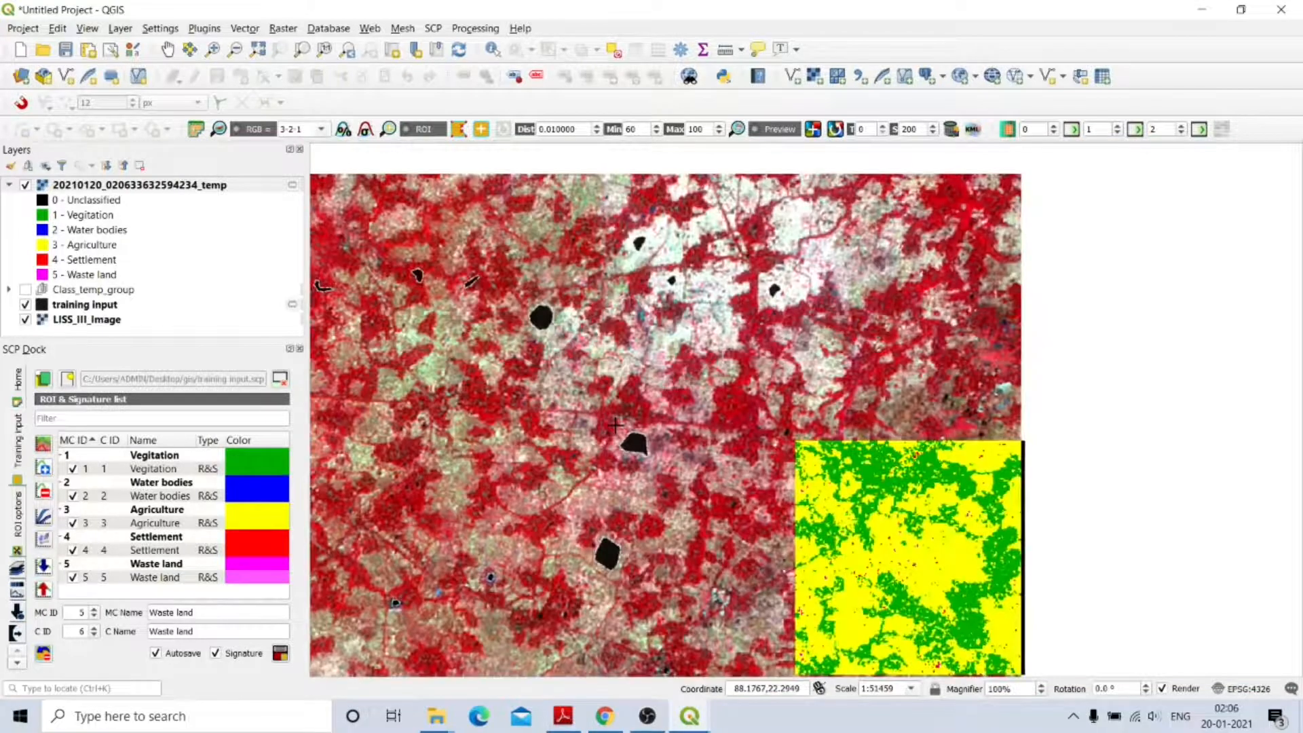
{"action": "scroll", "coordinate": [615, 425], "scroll_direction": "down", "scroll_amount": 1}
{"action": "scroll", "coordinate": [423, 443], "scroll_direction": "up", "scroll_amount": 1}
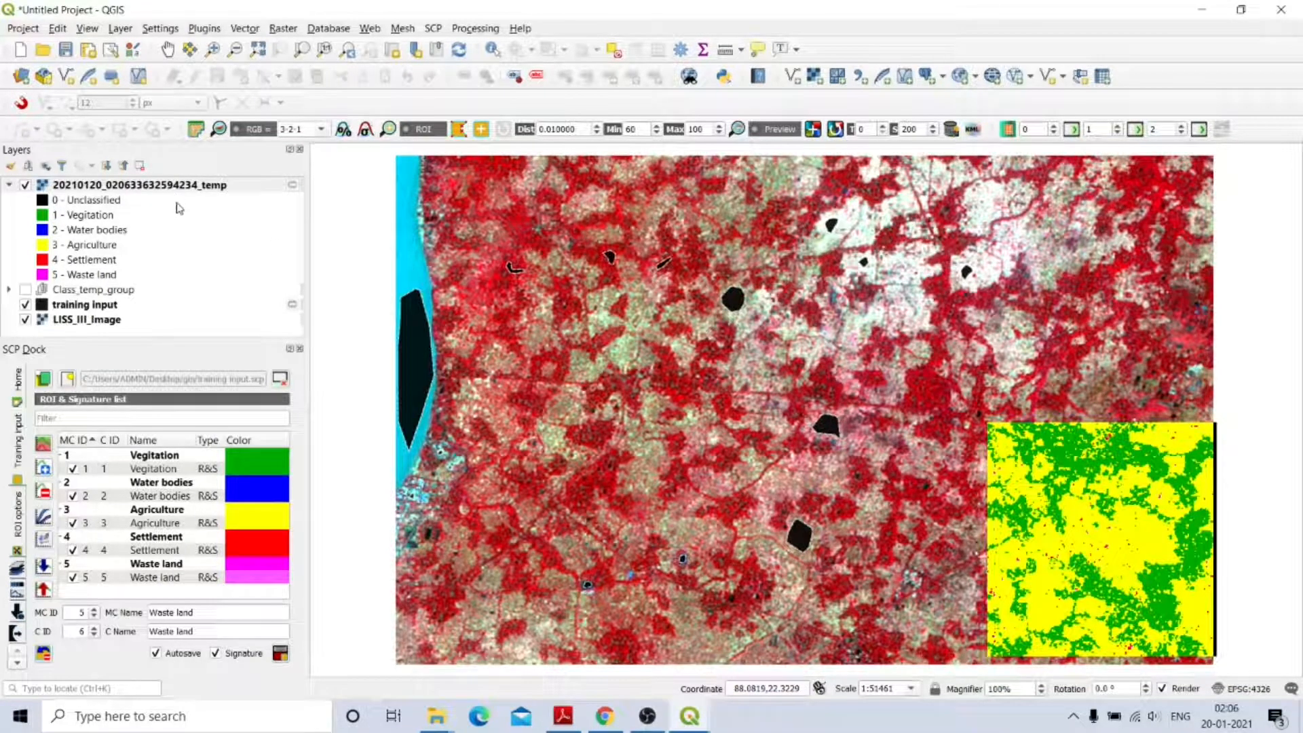
Return to the SCP window and run the Maximum Likelihood classification, opening the output save dialog.
{"action": "left_click", "coordinate": [706, 721]}
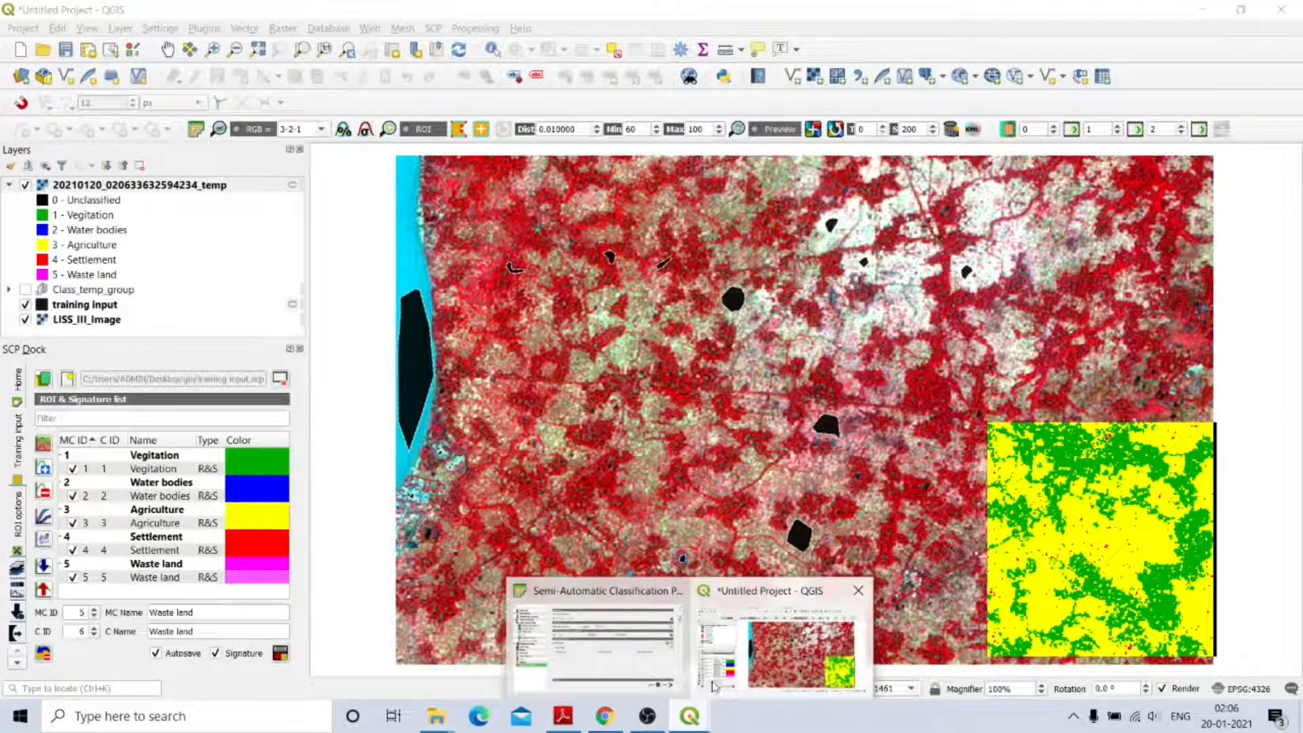
{"action": "left_click", "coordinate": [726, 622]}
{"action": "left_click", "coordinate": [696, 721]}
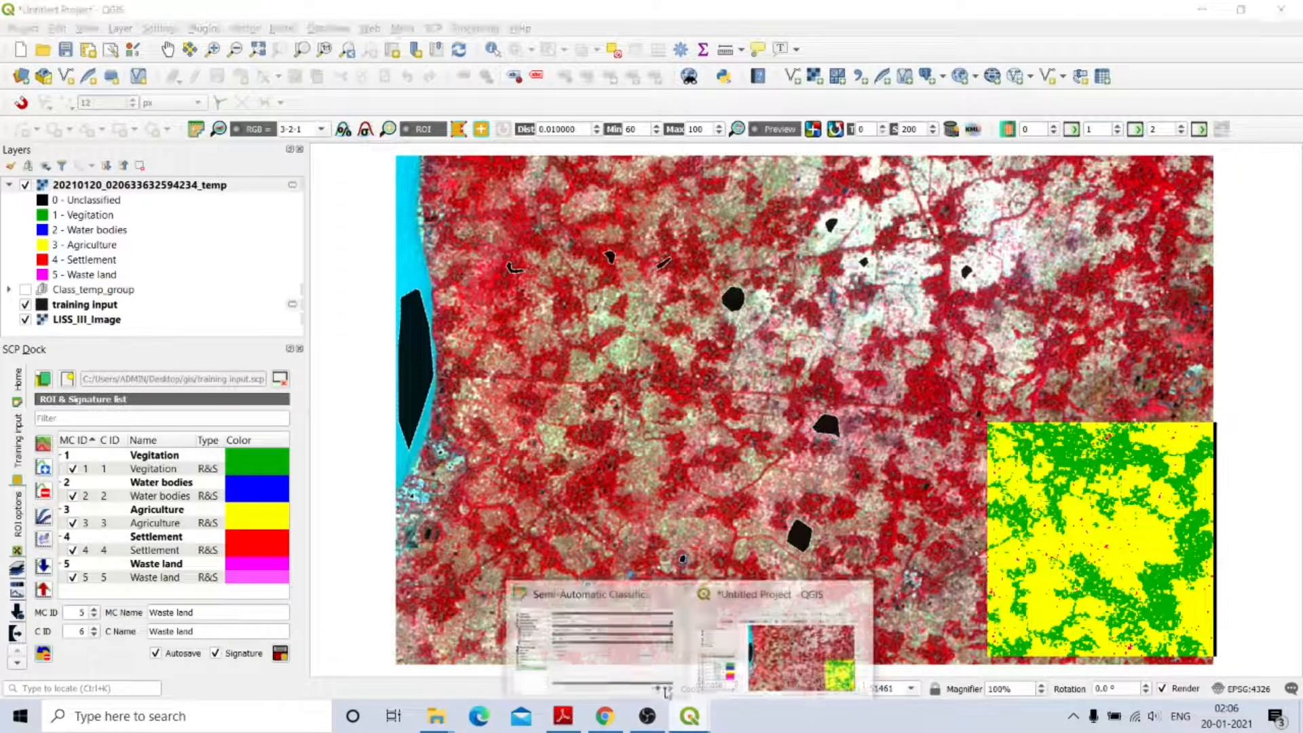
{"action": "left_click", "coordinate": [667, 691]}
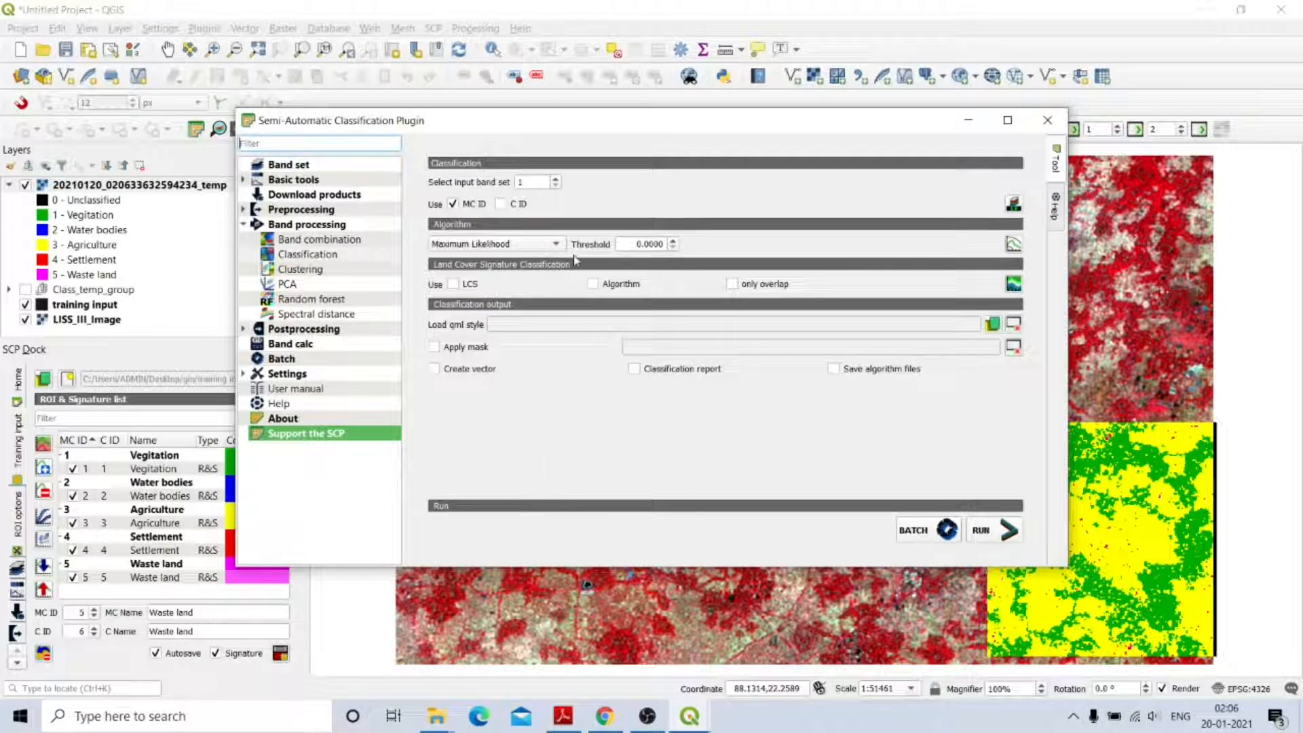
{"action": "left_click", "coordinate": [988, 533]}
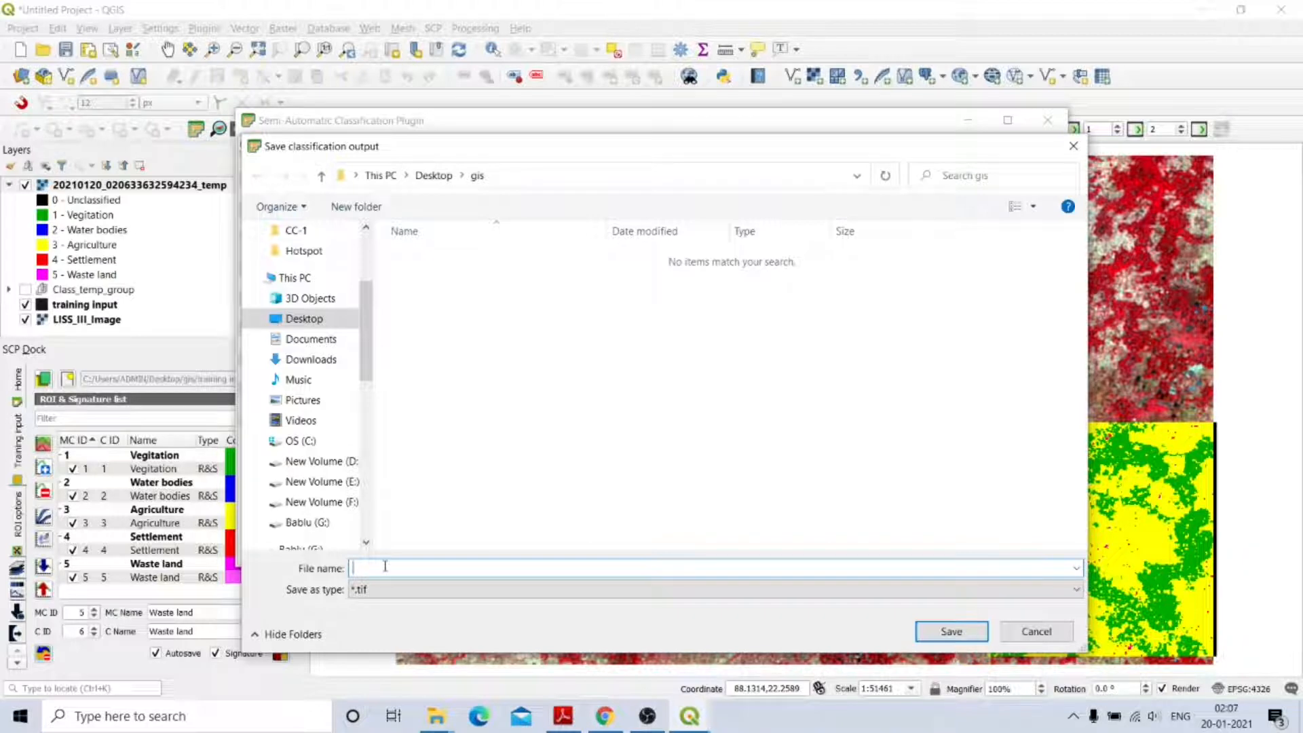
Save the classification output as LULC_LISS_III_18.tif in the gis folder.
{"action": "type", "text": "LULC_LISS_III_18"}
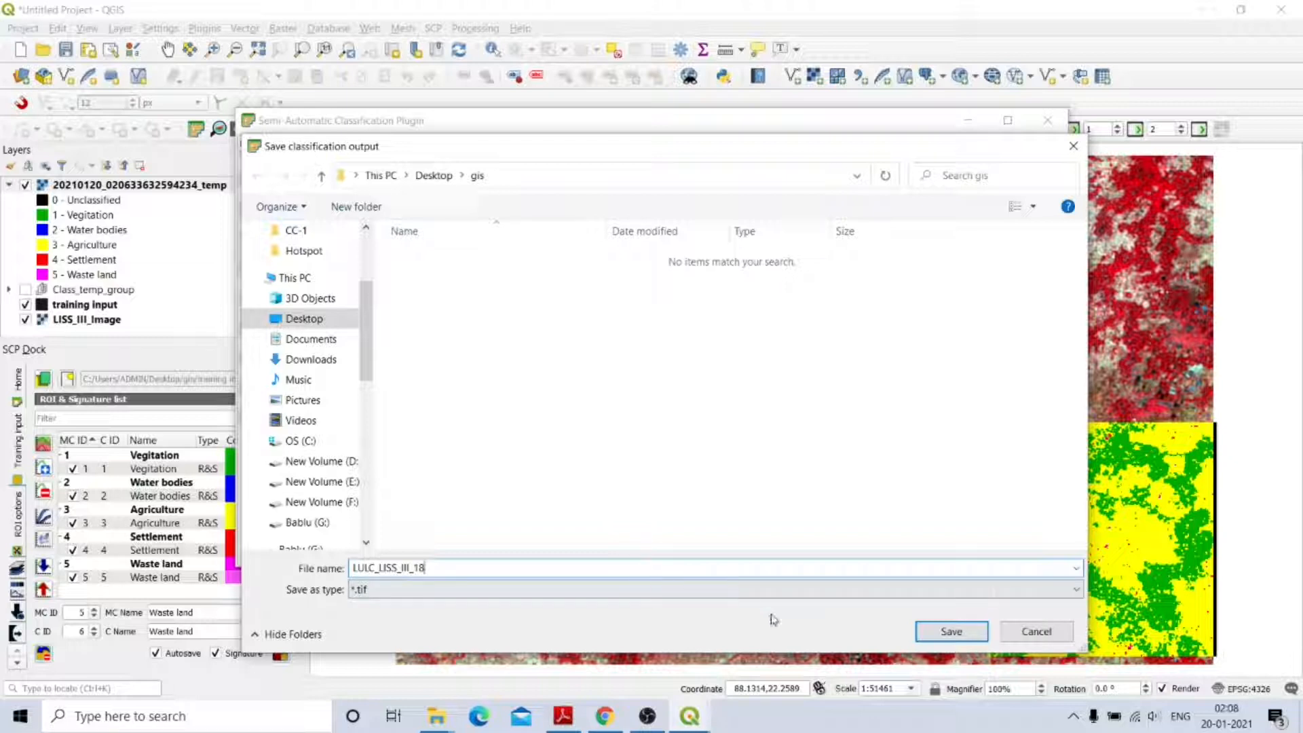
{"action": "left_click", "coordinate": [948, 633]}
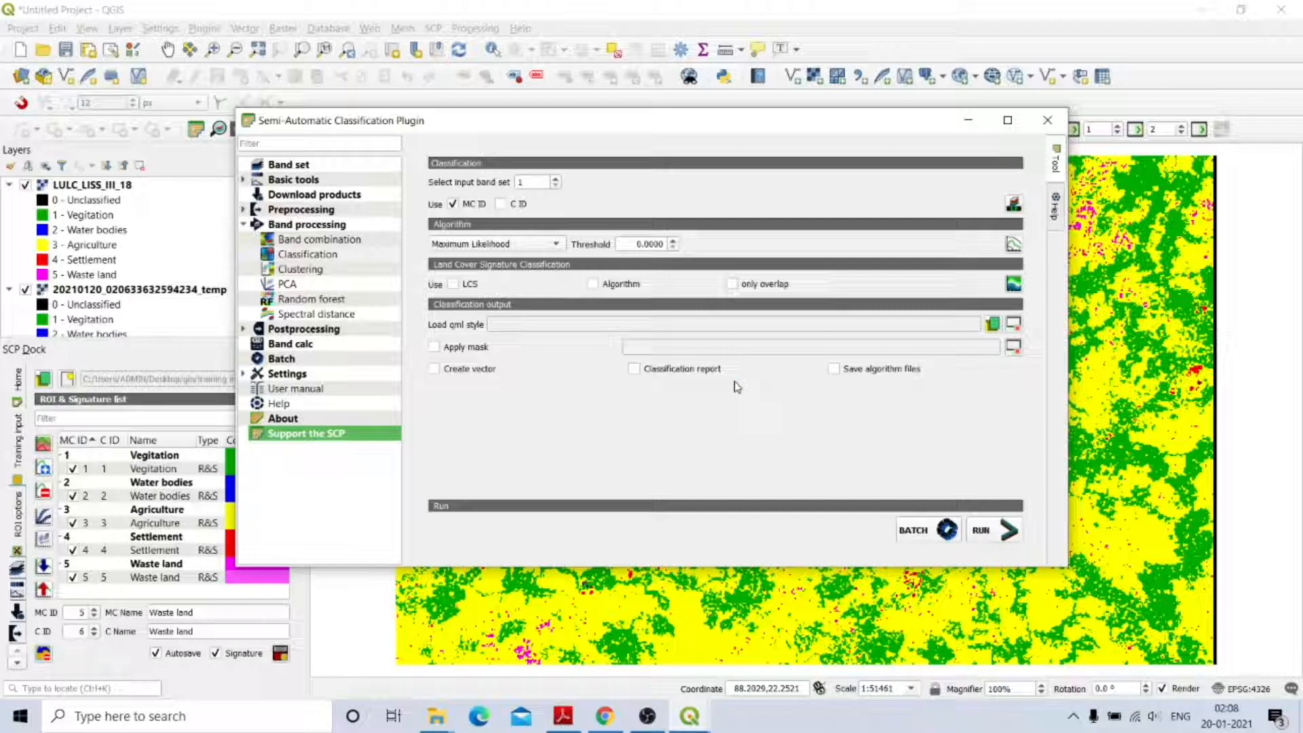
Minimize the SCP window and remove the temporary classification preview layer from the project.
{"action": "left_click", "coordinate": [961, 120]}
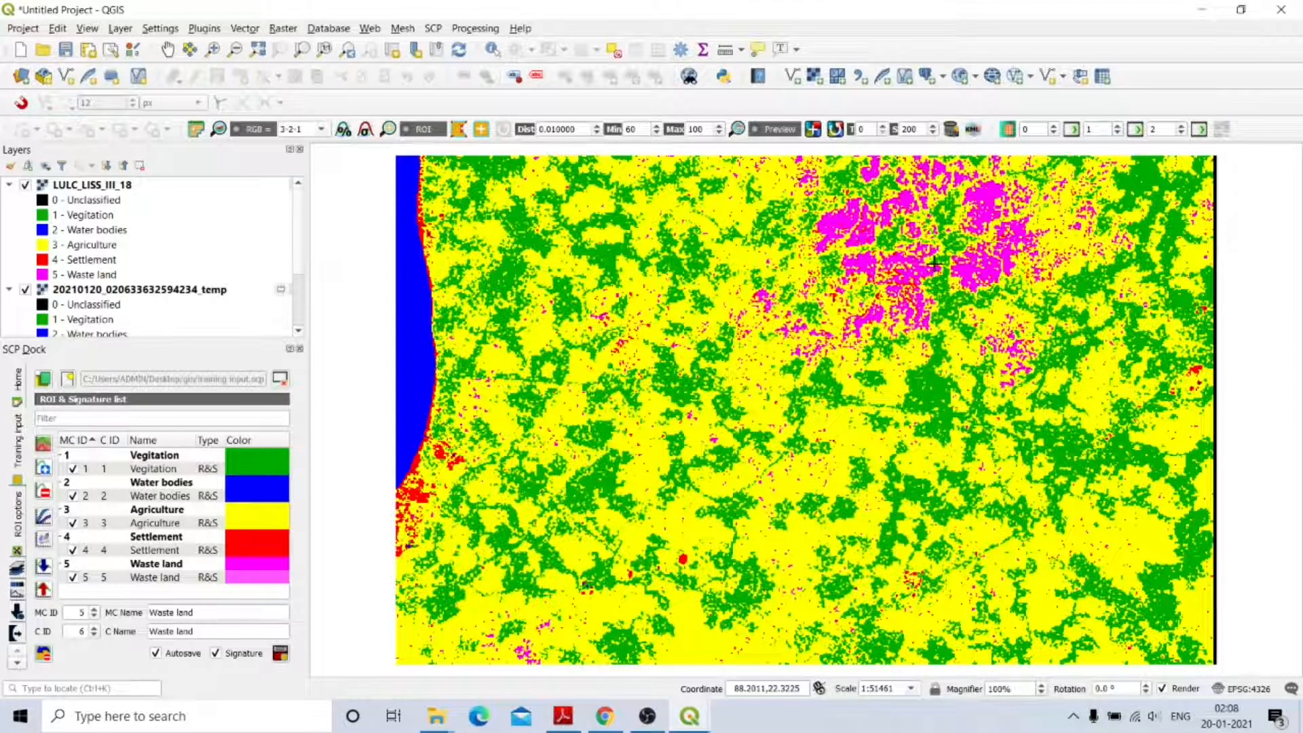
{"action": "scroll", "coordinate": [935, 263], "scroll_direction": "down", "scroll_amount": 1}
{"action": "scroll", "coordinate": [934, 263], "scroll_direction": "up", "scroll_amount": 1}
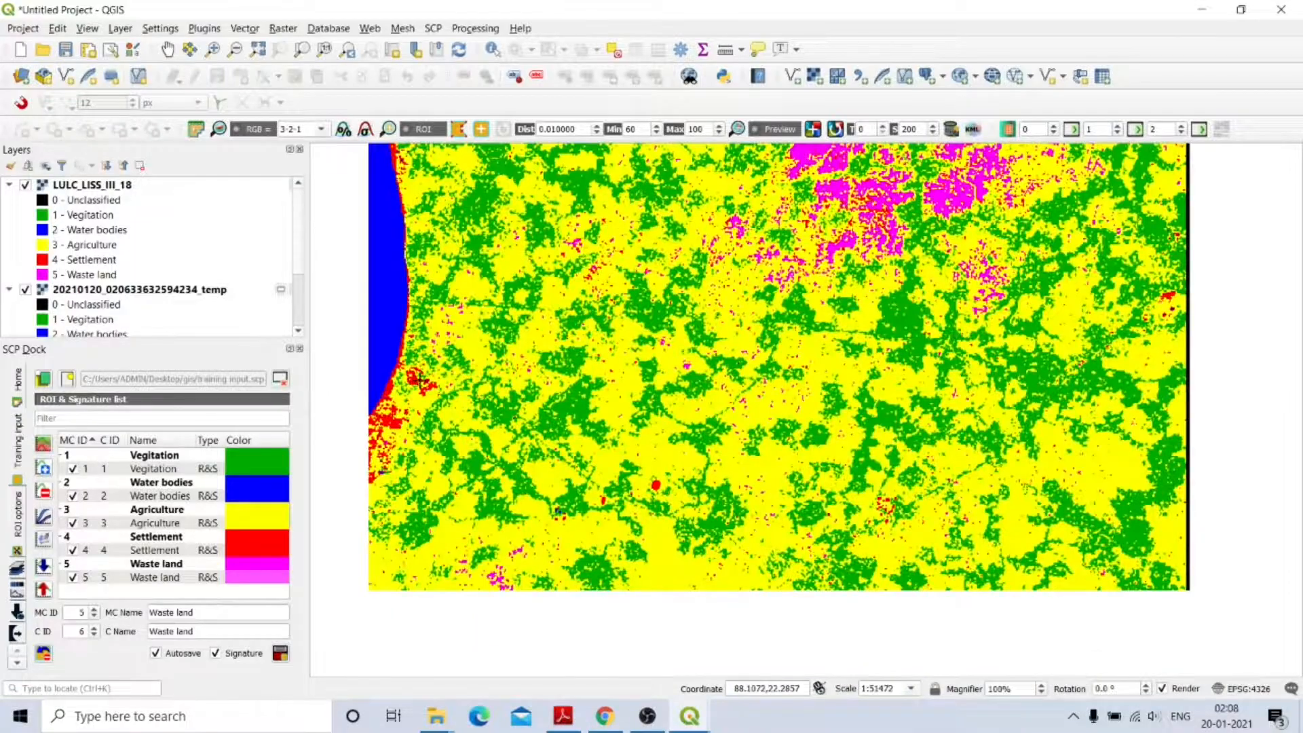
{"action": "scroll", "coordinate": [421, 380], "scroll_direction": "up", "scroll_amount": 2}
{"action": "scroll", "coordinate": [421, 380], "scroll_direction": "down", "scroll_amount": 3}
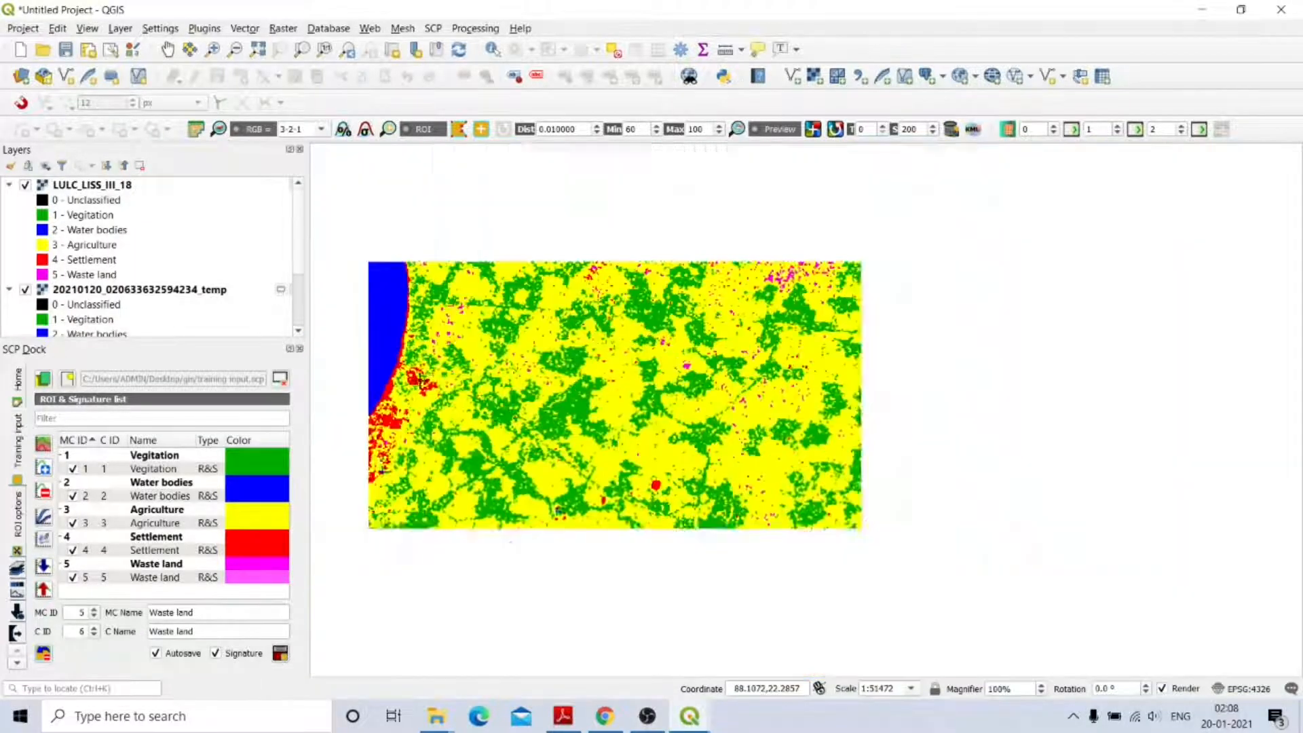
{"action": "scroll", "coordinate": [649, 321], "scroll_direction": "up", "scroll_amount": 1}
{"action": "scroll", "coordinate": [852, 291], "scroll_direction": "down", "scroll_amount": 1}
{"action": "scroll", "coordinate": [843, 224], "scroll_direction": "up", "scroll_amount": 1}
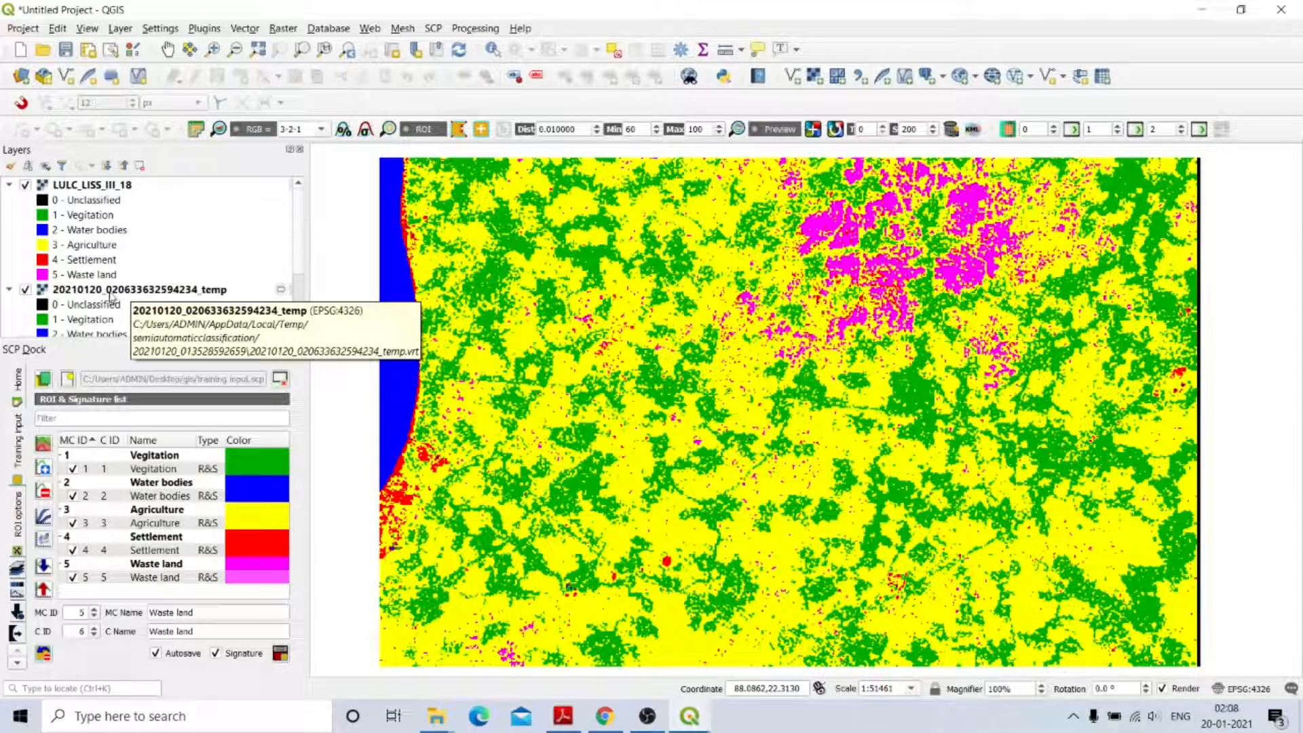
{"action": "left_click", "coordinate": [101, 296]}
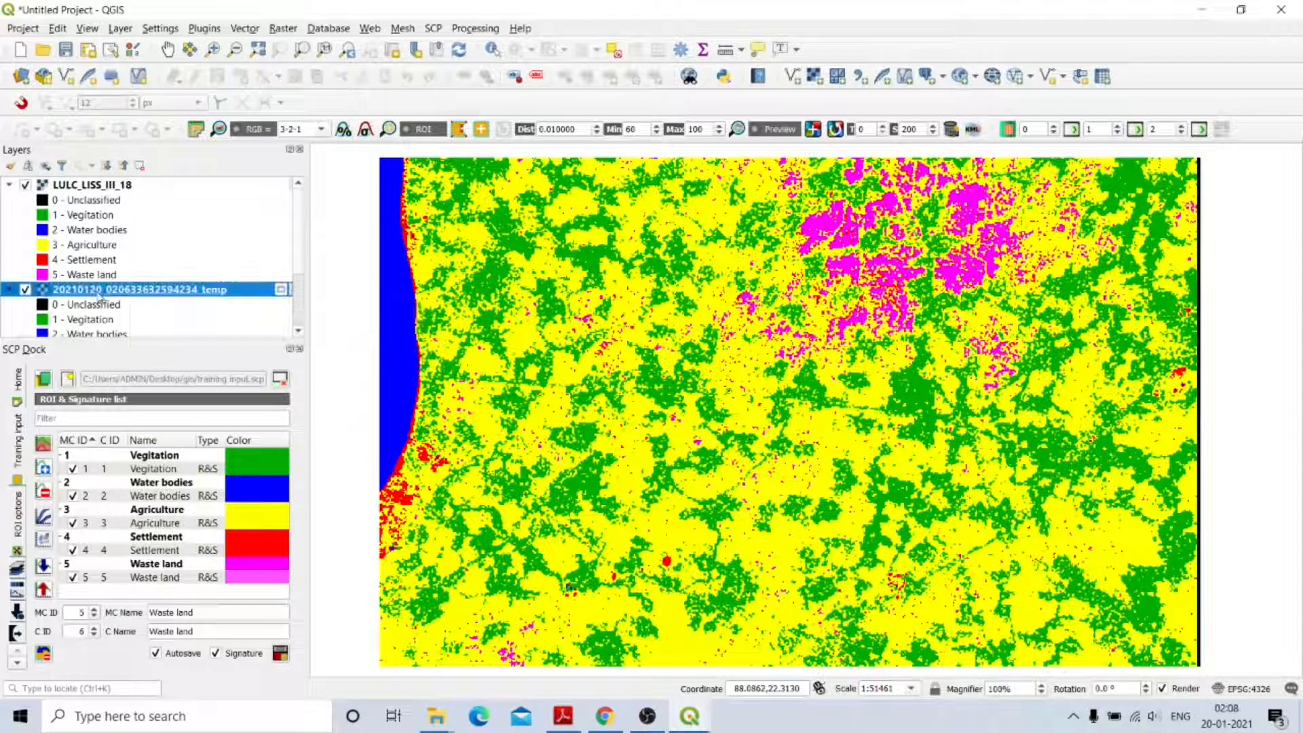
{"action": "left_click", "coordinate": [135, 168]}
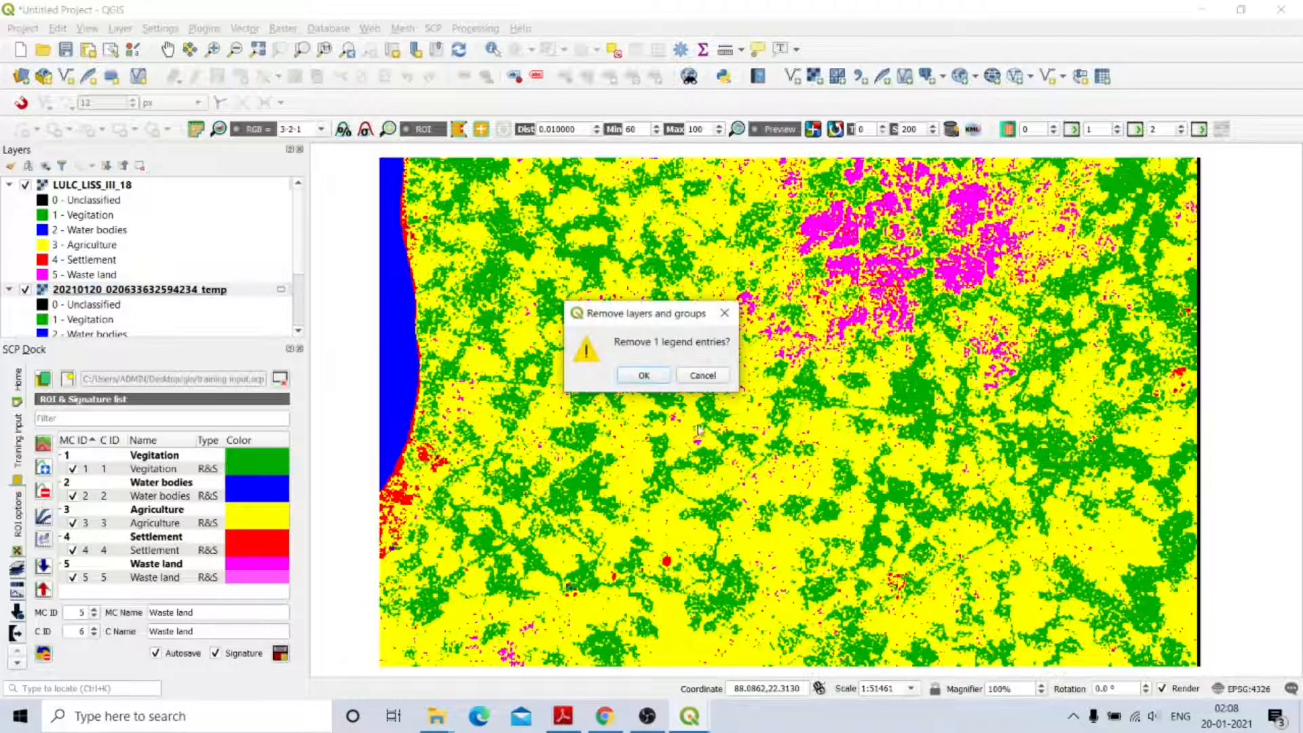
{"action": "left_click", "coordinate": [644, 375]}
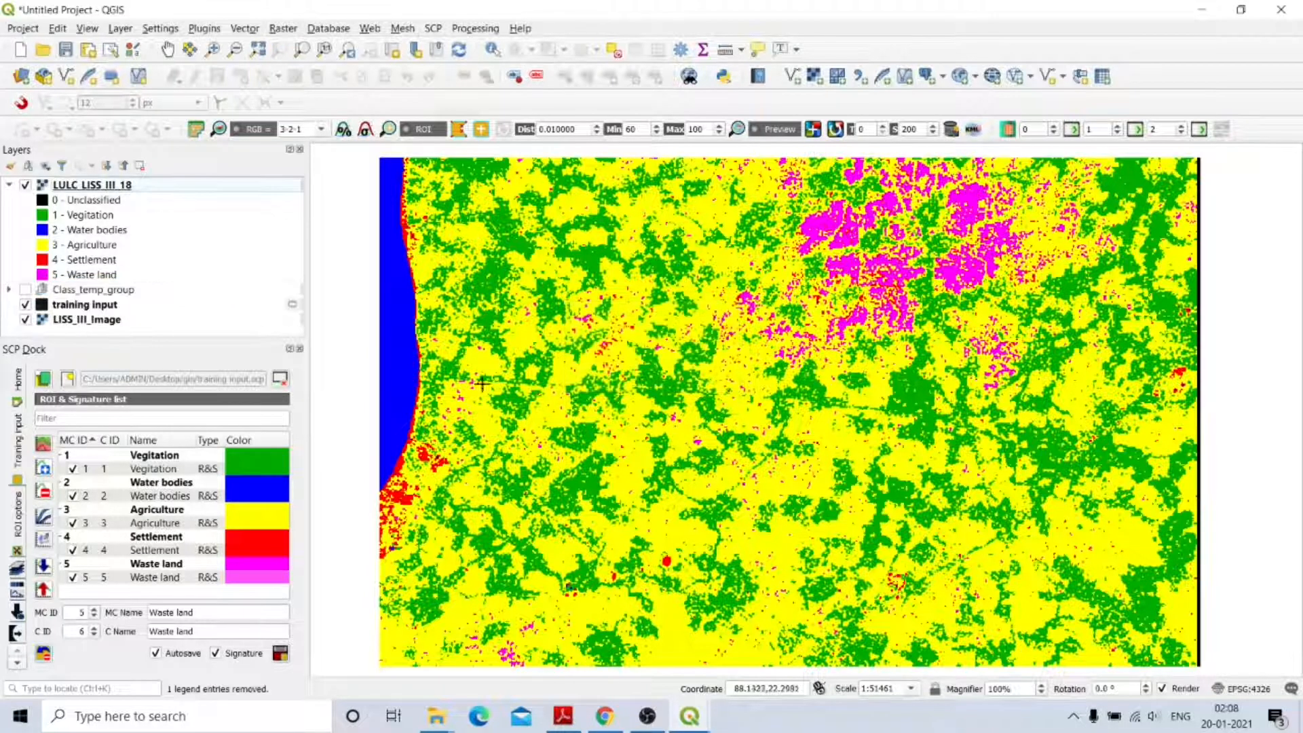
Remove Class_temp_group from the Layers panel.
{"action": "left_click", "coordinate": [87, 290]}
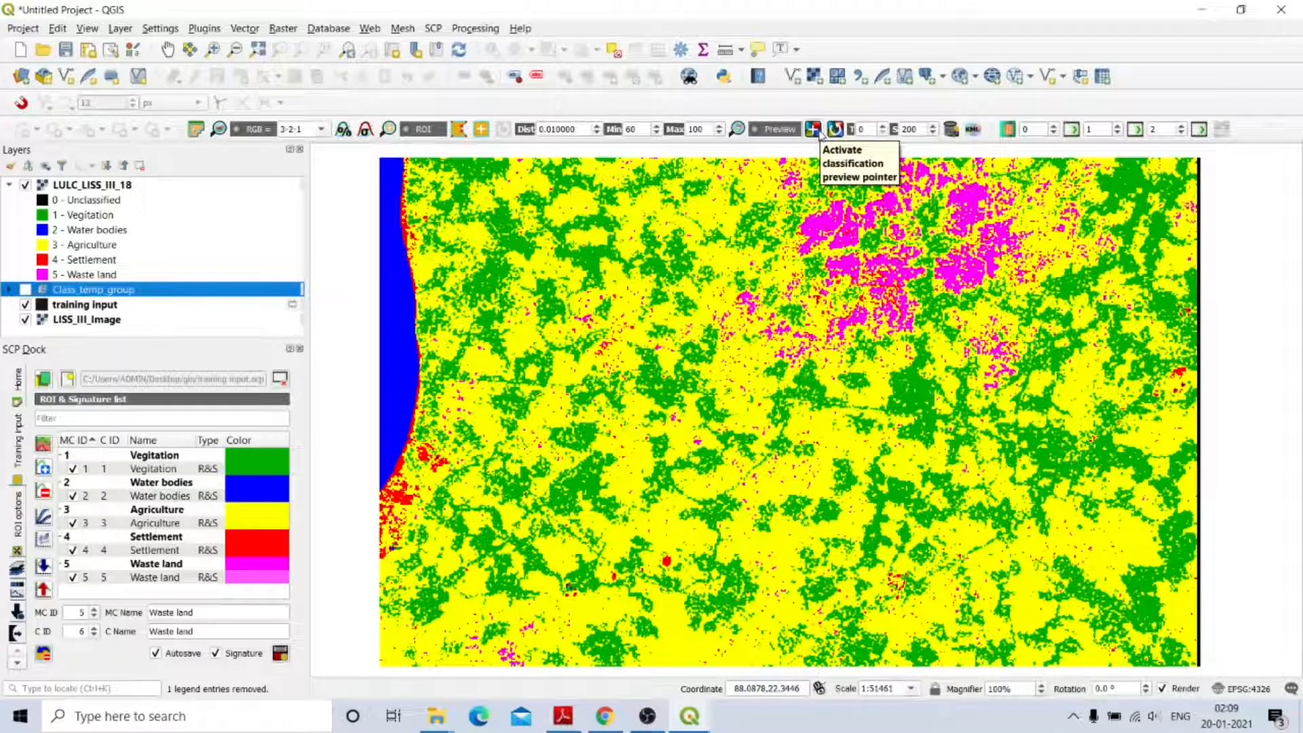
{"action": "left_click", "coordinate": [139, 166]}
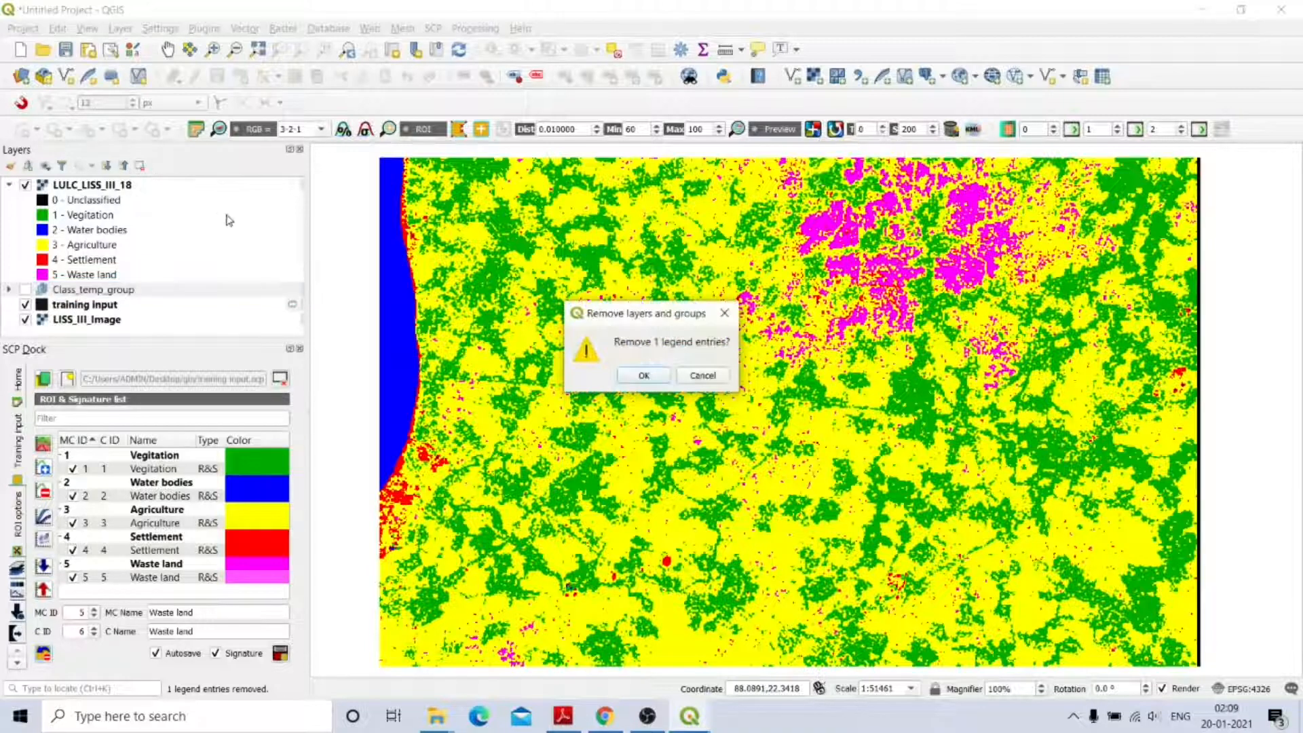
{"action": "left_click", "coordinate": [644, 376]}
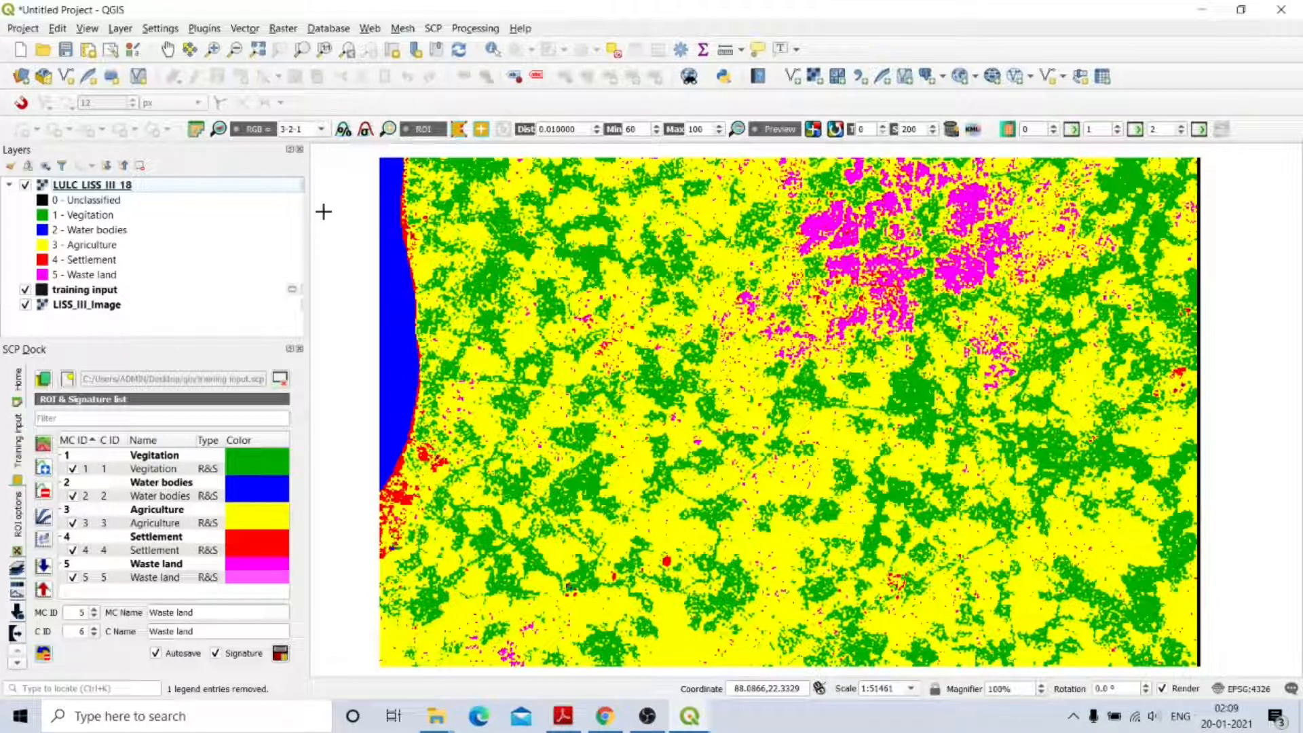
Create a new print layout titled 'LULC_LISS_III_18' from the Project menu.
{"action": "left_click", "coordinate": [23, 29]}
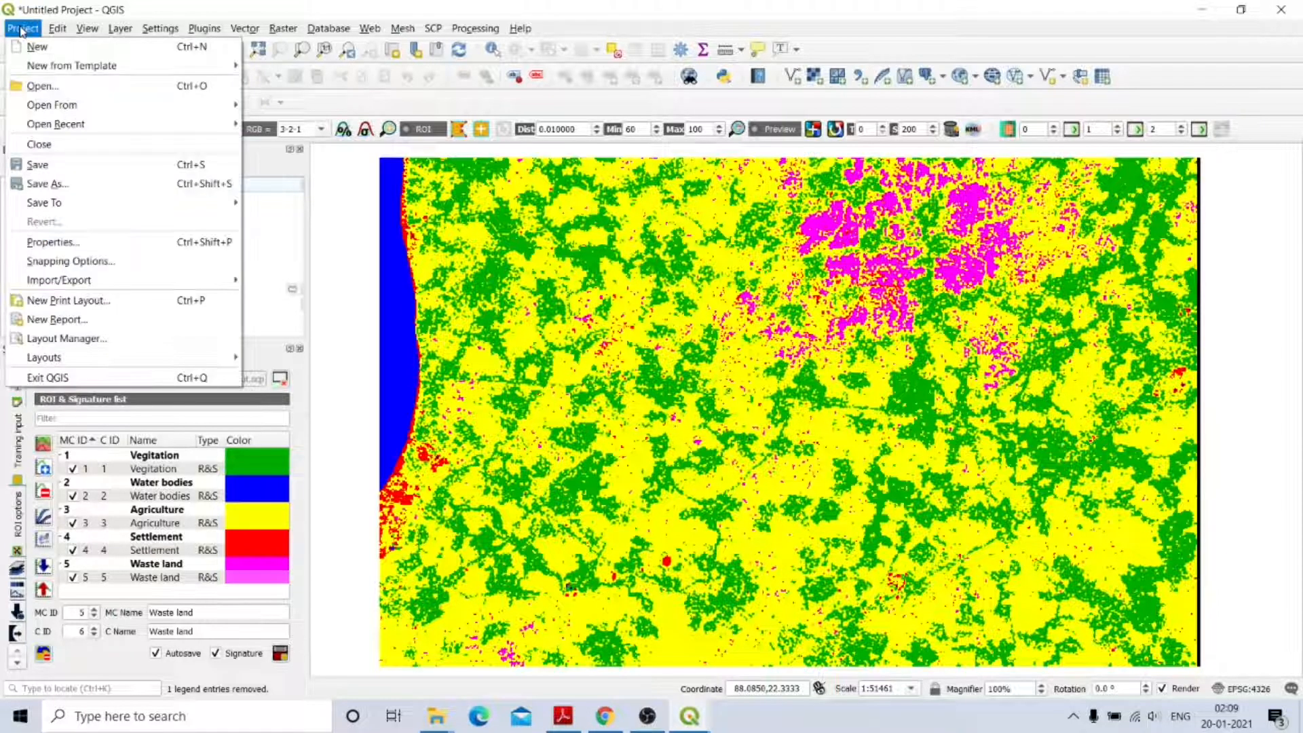
{"action": "left_click", "coordinate": [77, 306]}
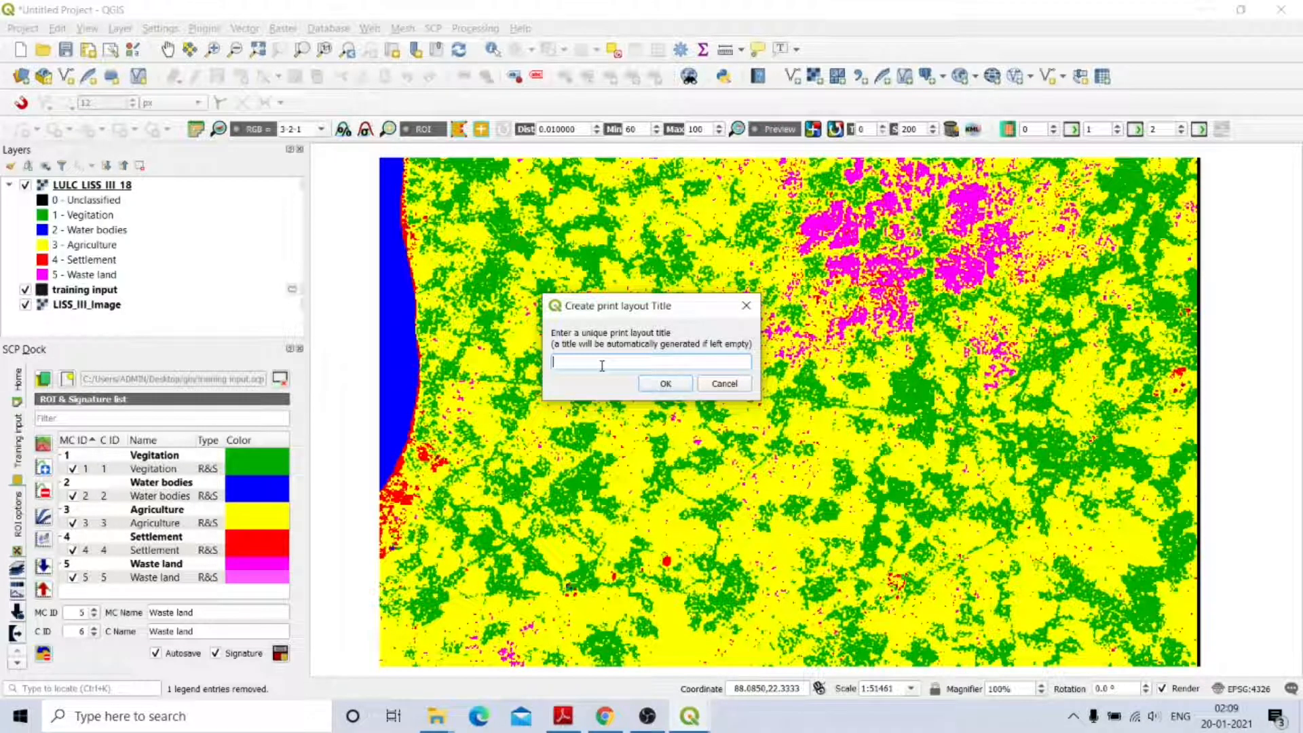
{"action": "type", "text": "s"}
{"action": "key", "text": "BackSpace"}
{"action": "key", "text": "BackSpace"}
{"action": "key", "text": "BackSpace"}
{"action": "key", "text": "BackSpace"}
{"action": "key", "text": "BackSpace"}
{"action": "key", "text": "BackSpace"}
{"action": "key", "text": "BackSpace"}
{"action": "key", "text": "BackSpace"}
{"action": "key", "text": "BackSpace"}
{"action": "key", "text": "BackSpace"}
{"action": "type", "text": "LULC_LISS_III_18"}
{"action": "left_click", "coordinate": [665, 384]}
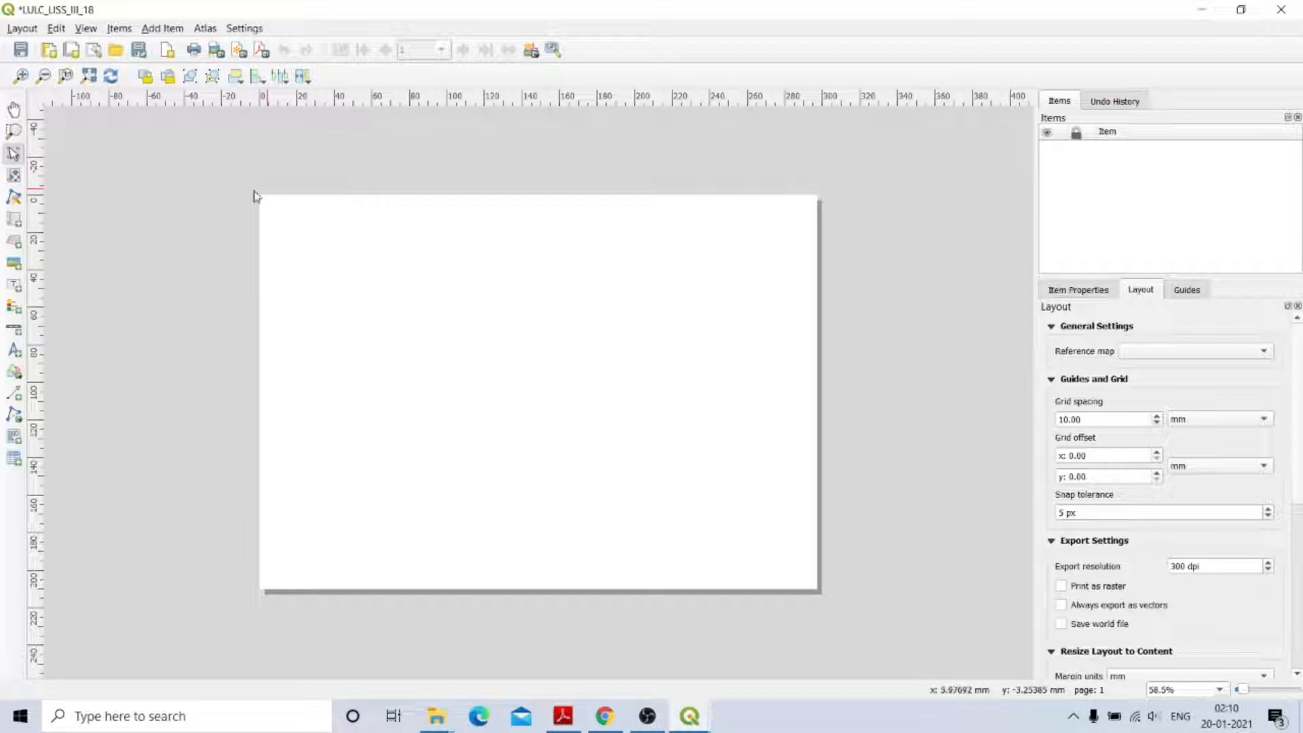
Draw a Map 1 frame in the page's upper-left area and show its Item Properties.
{"action": "left_click", "coordinate": [14, 221]}
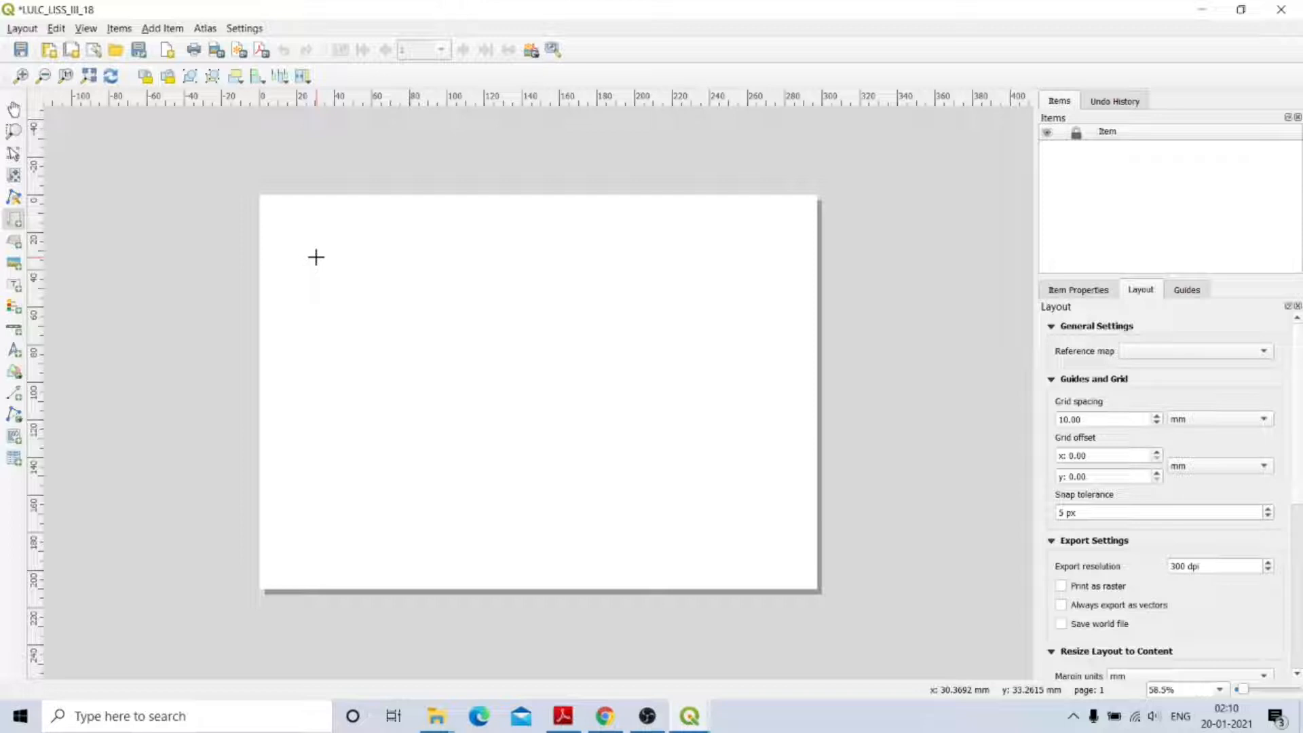
{"action": "left_click_drag", "start_coordinate": [316, 256], "coordinate": [679, 508]}
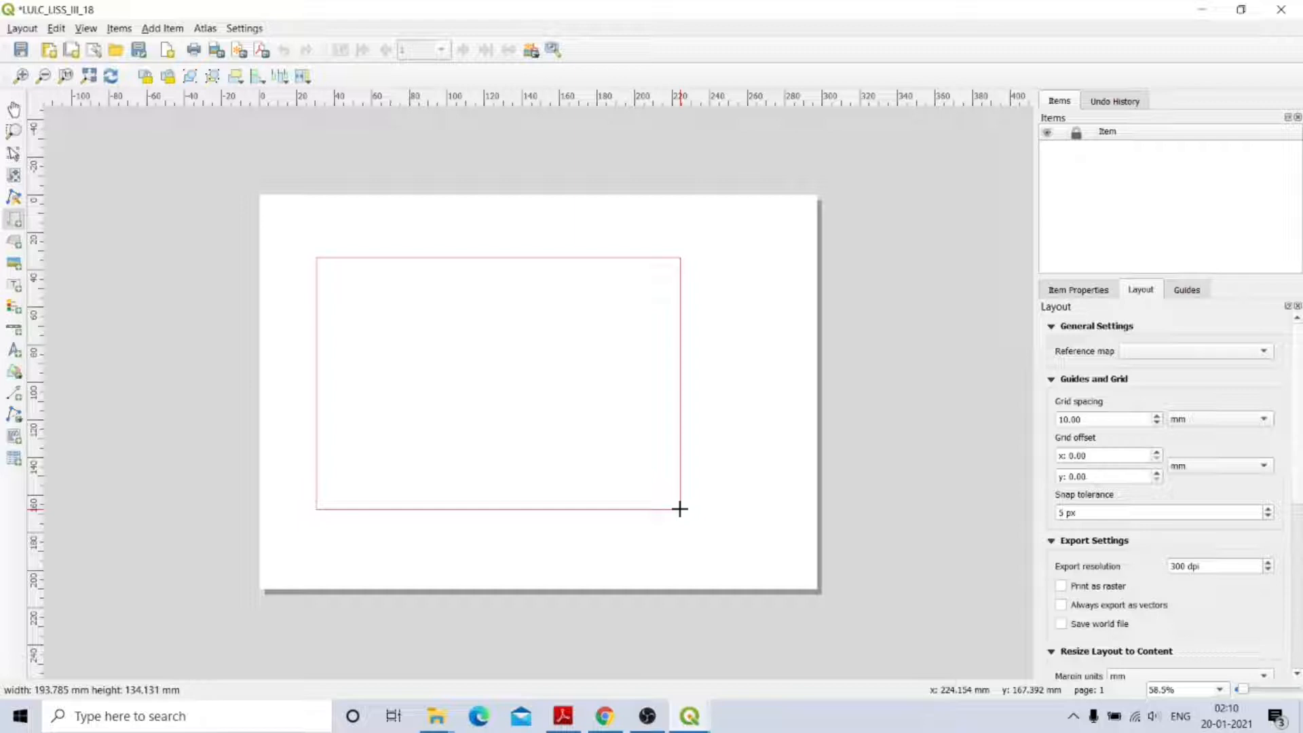
{"action": "left_click_drag", "start_coordinate": [680, 509], "coordinate": [679, 509]}
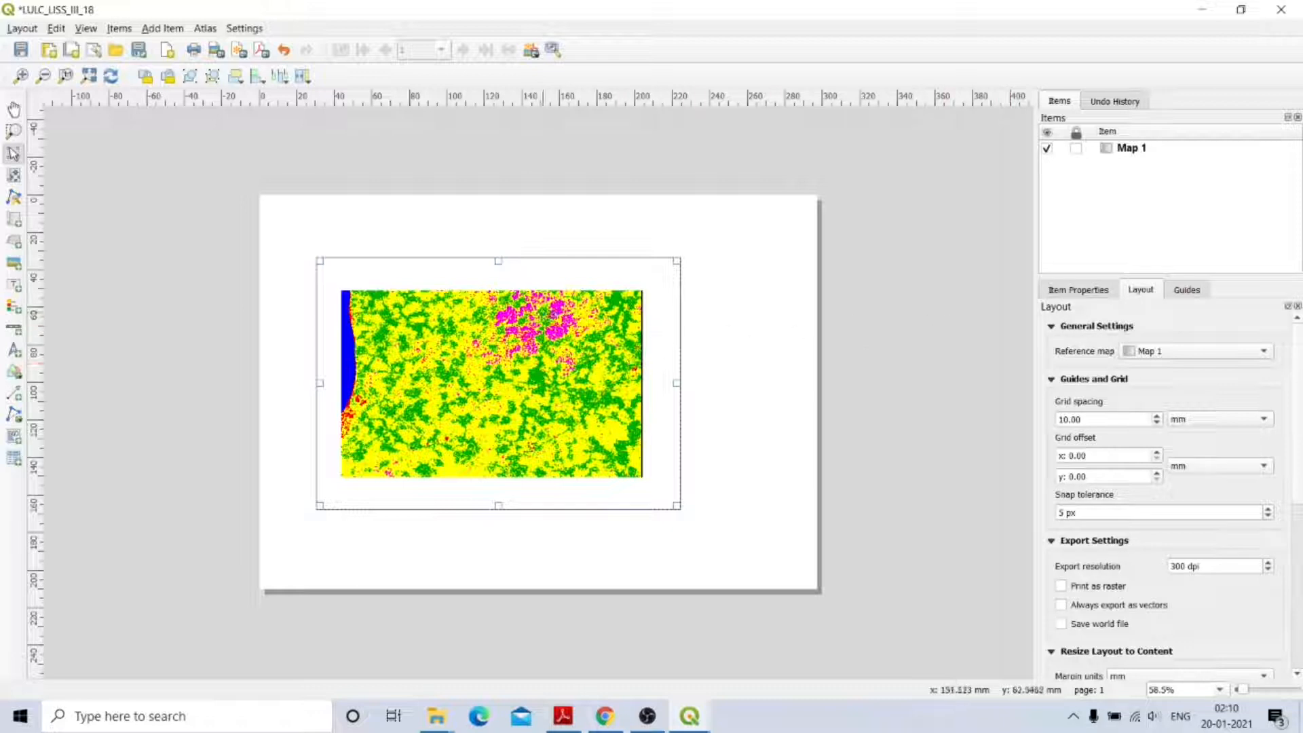
{"action": "left_click", "coordinate": [1073, 291]}
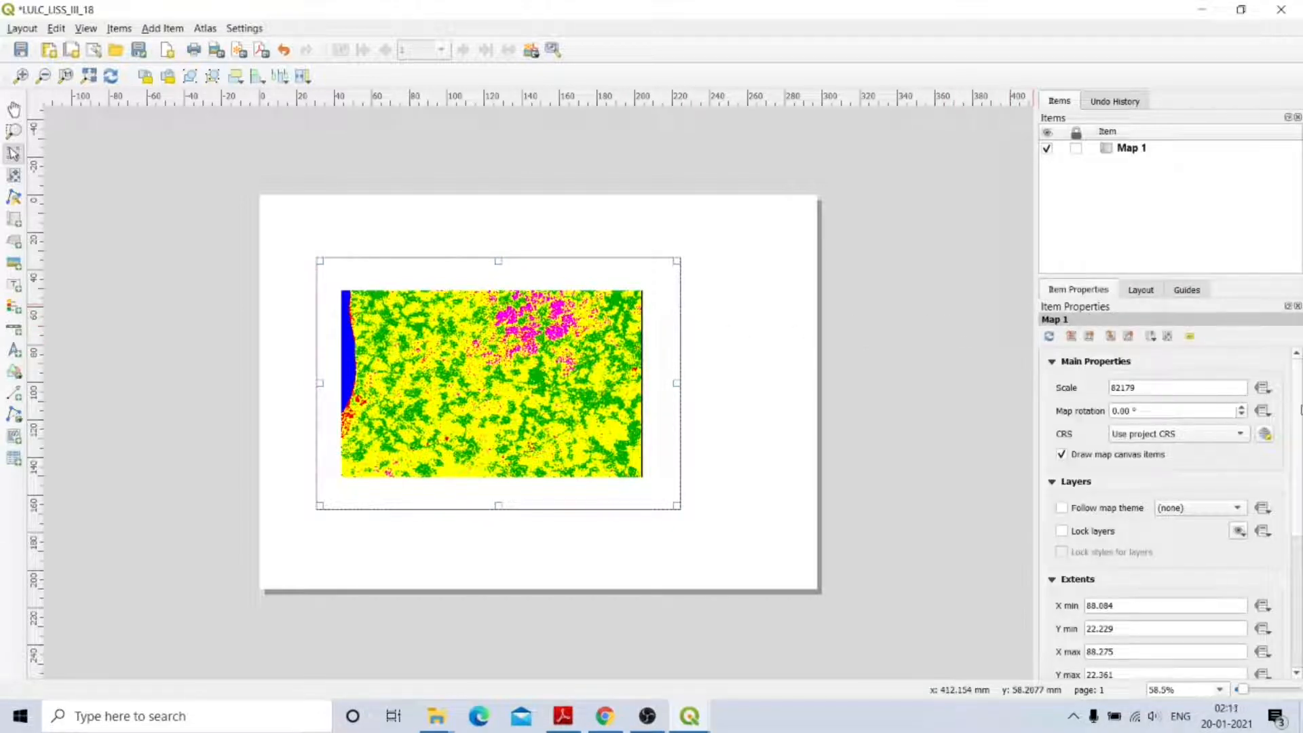
{"action": "scroll", "coordinate": [1287, 623], "scroll_direction": "down", "scroll_amount": 6}
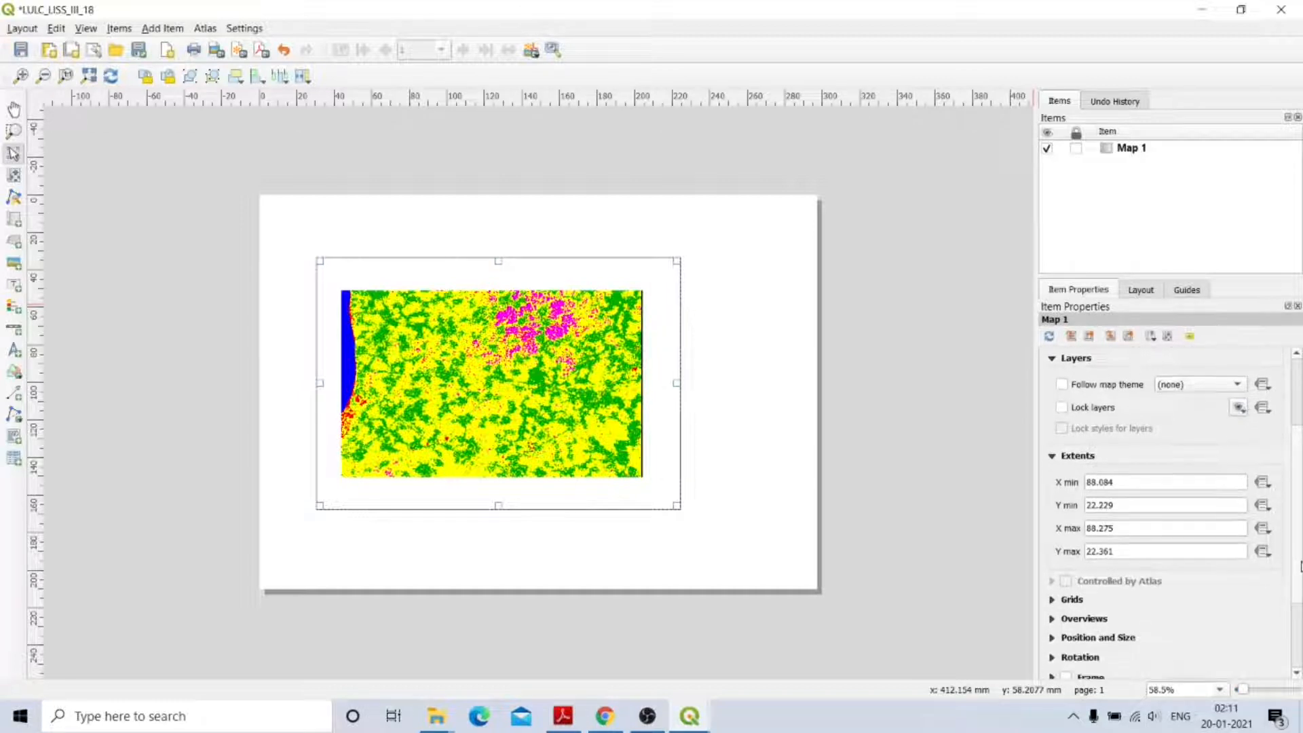
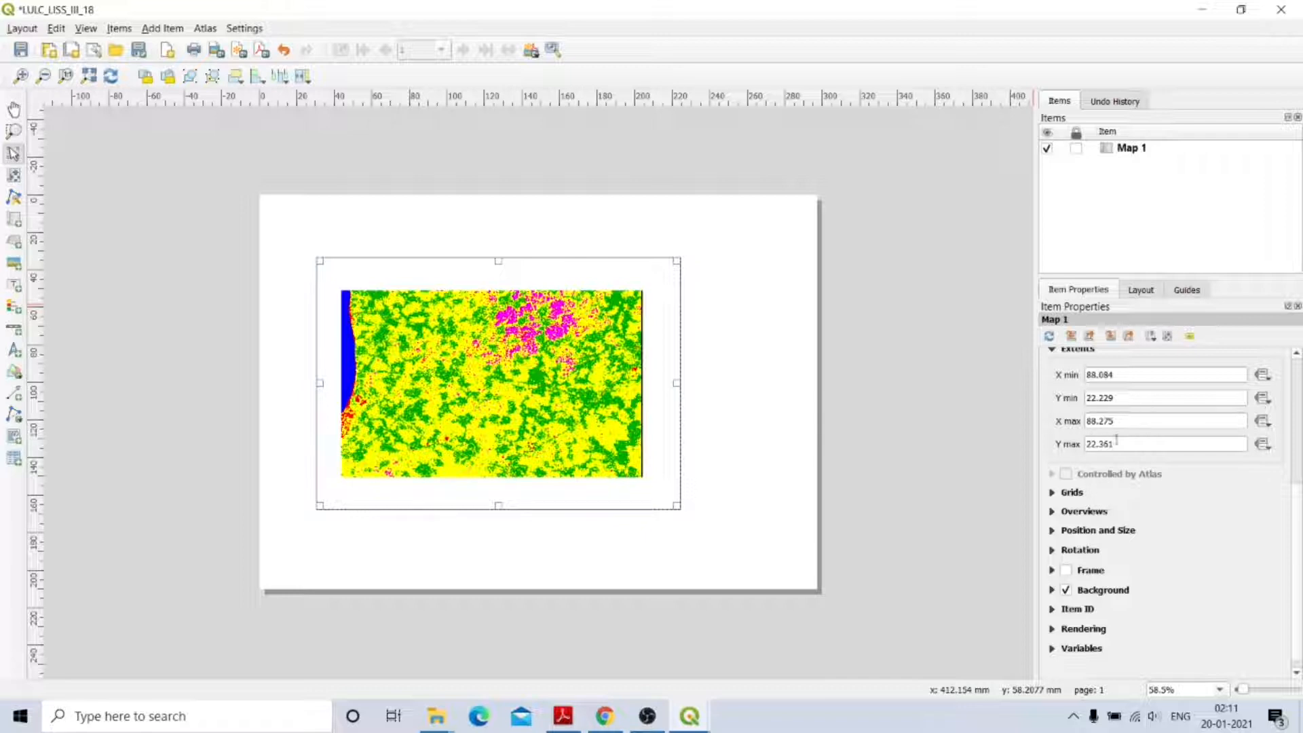
Add a new grid, Grid 1, to Map 1 and open its grid settings.
{"action": "left_click", "coordinate": [1053, 494]}
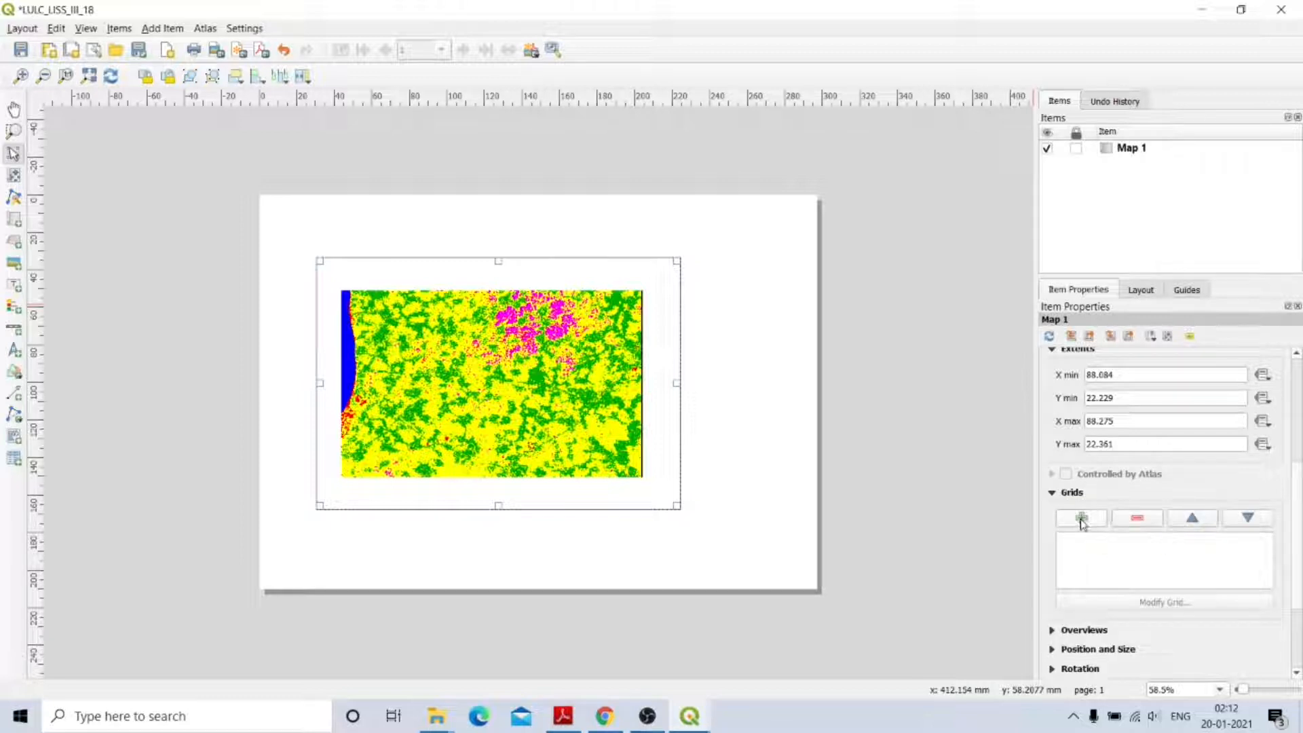
{"action": "left_click", "coordinate": [1081, 519]}
{"action": "left_click", "coordinate": [1093, 539]}
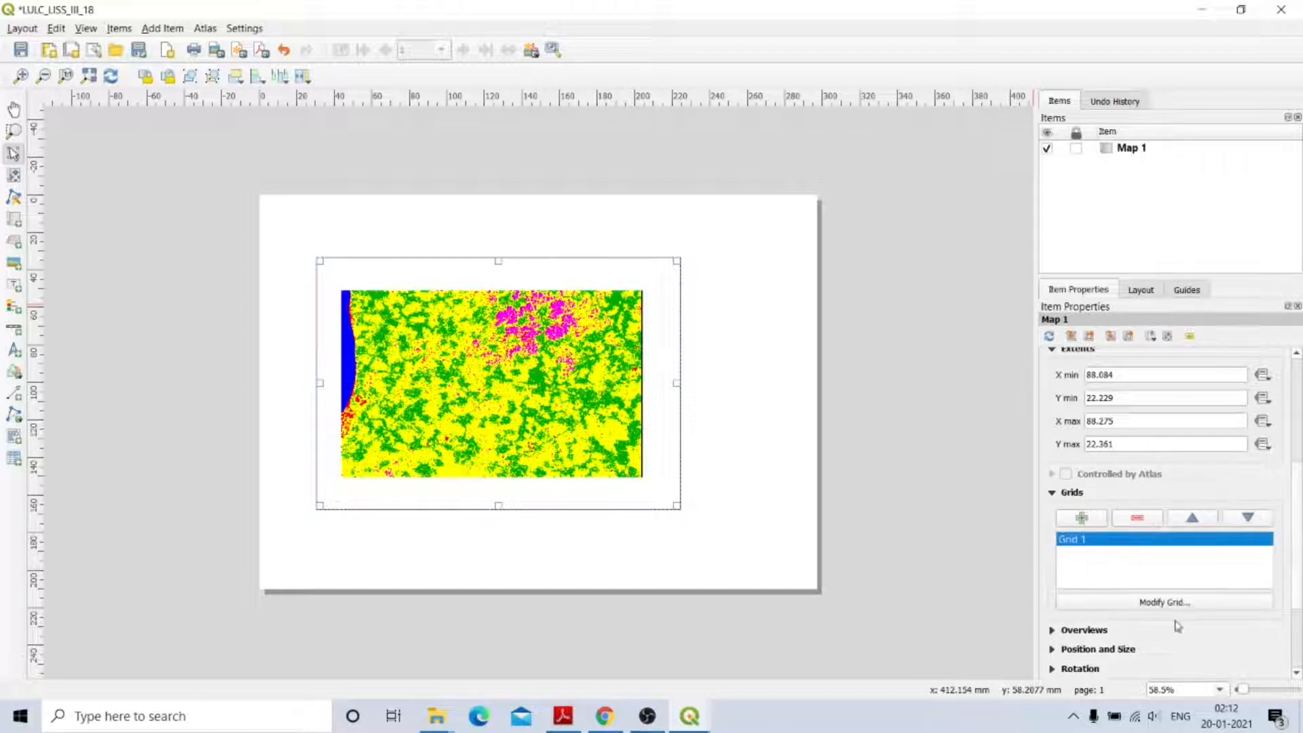
{"action": "left_click", "coordinate": [1165, 603]}
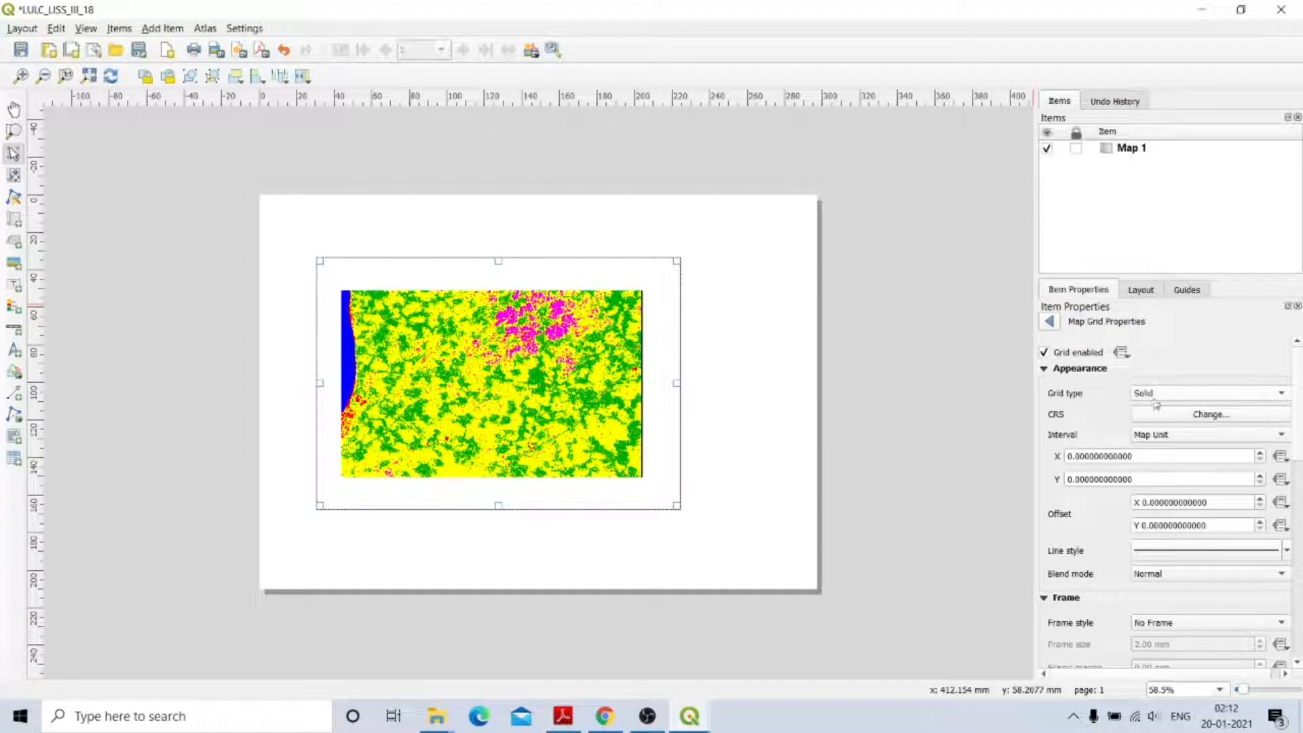
Set Grid 1's X and Y intervals to 0.05 map units.
{"action": "left_click", "coordinate": [1078, 455]}
{"action": "type", "text": "05"}
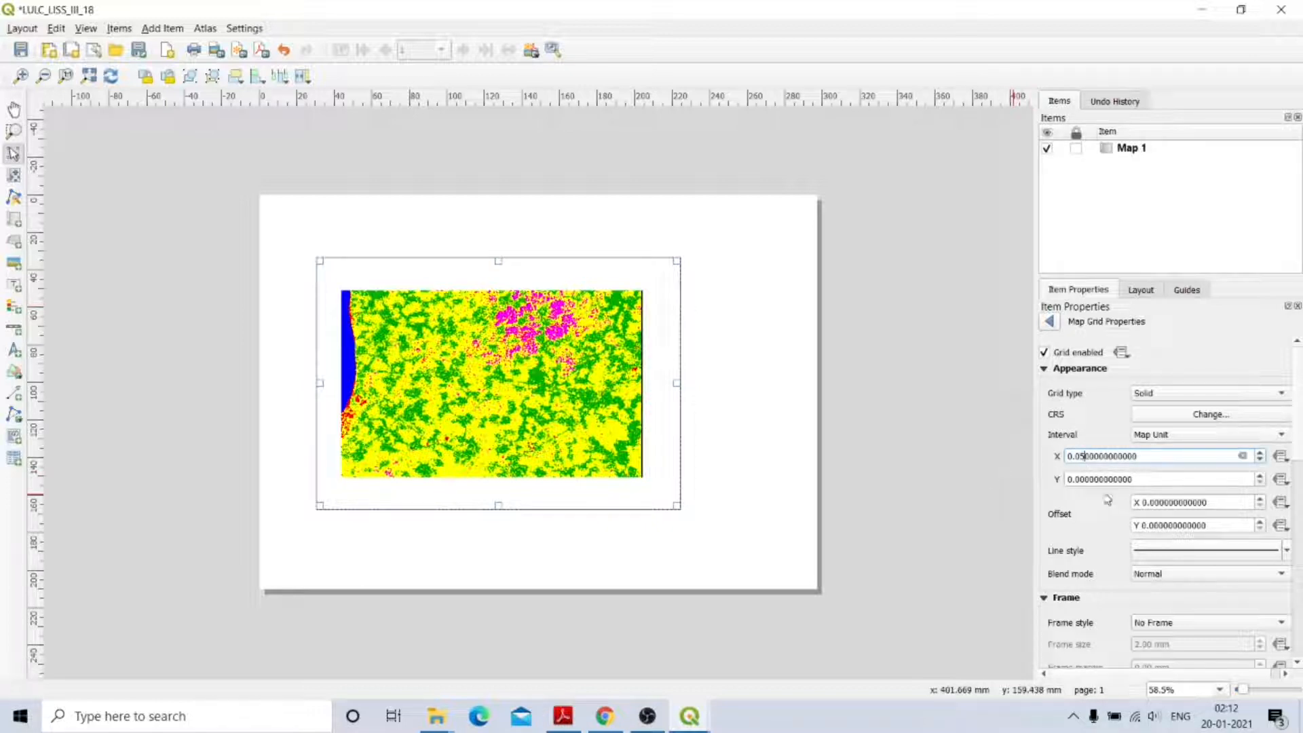
{"action": "left_click", "coordinate": [1088, 480]}
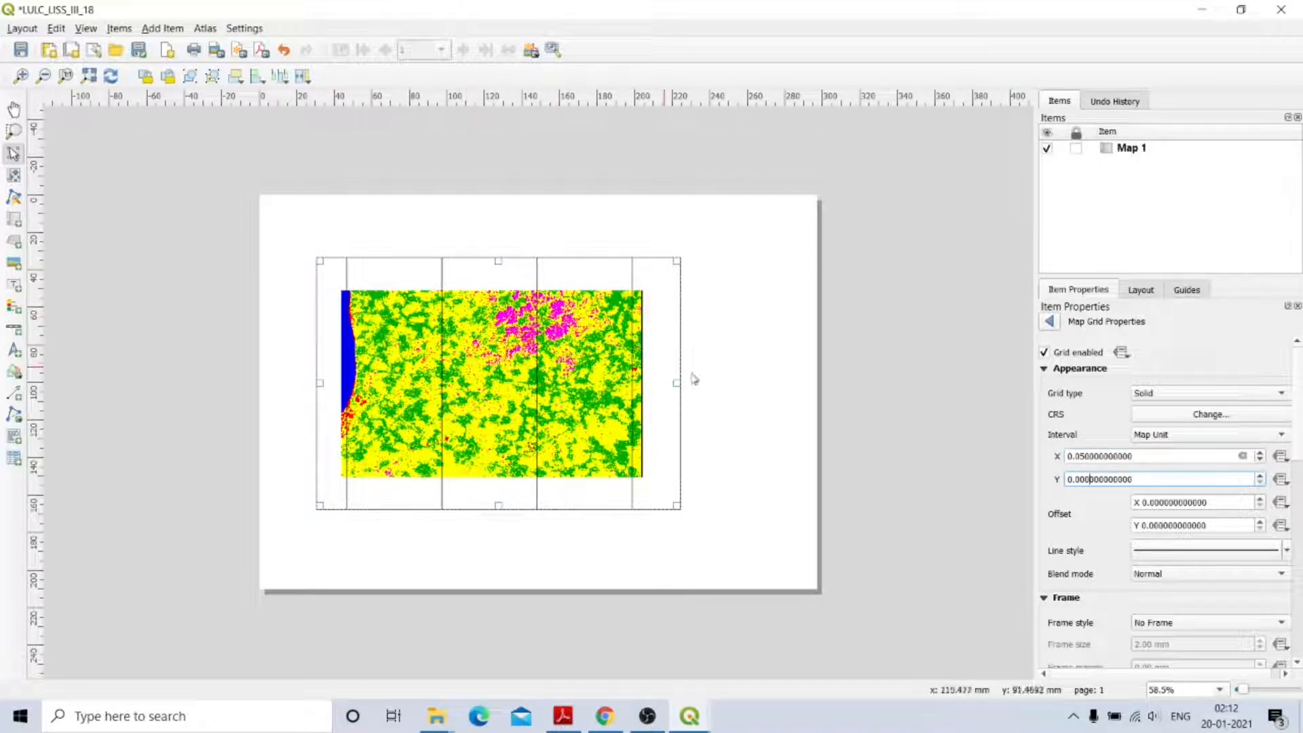
{"action": "left_click", "coordinate": [1079, 480]}
{"action": "type", "text": "5"}
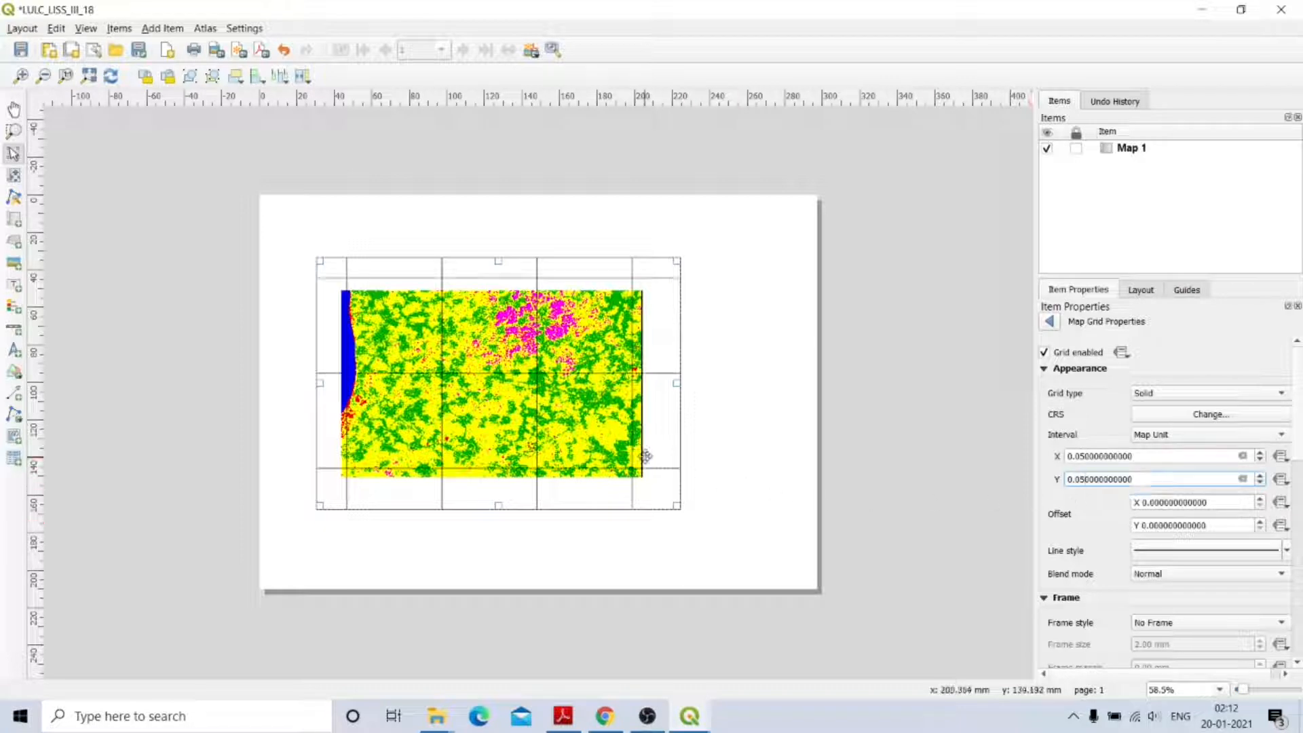
{"action": "left_click", "coordinate": [644, 456]}
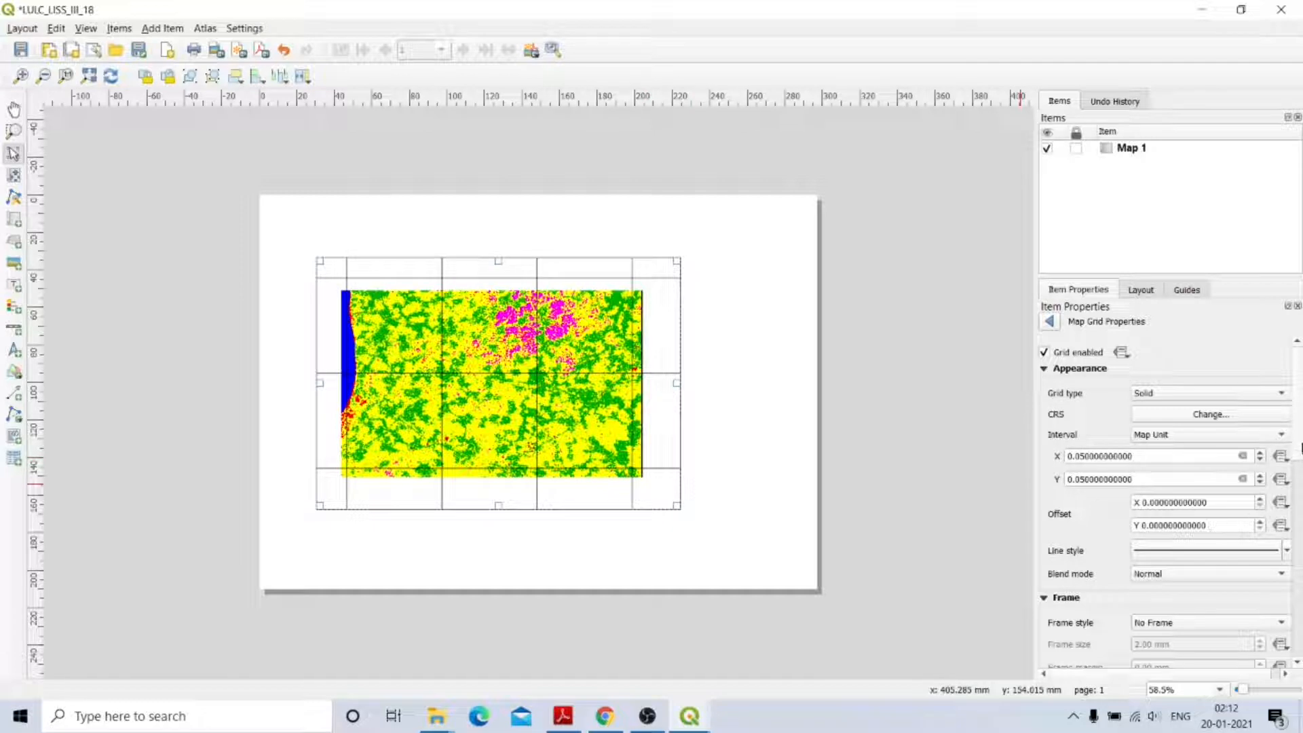
{"action": "scroll", "coordinate": [1301, 444], "scroll_direction": "down", "scroll_amount": 5}
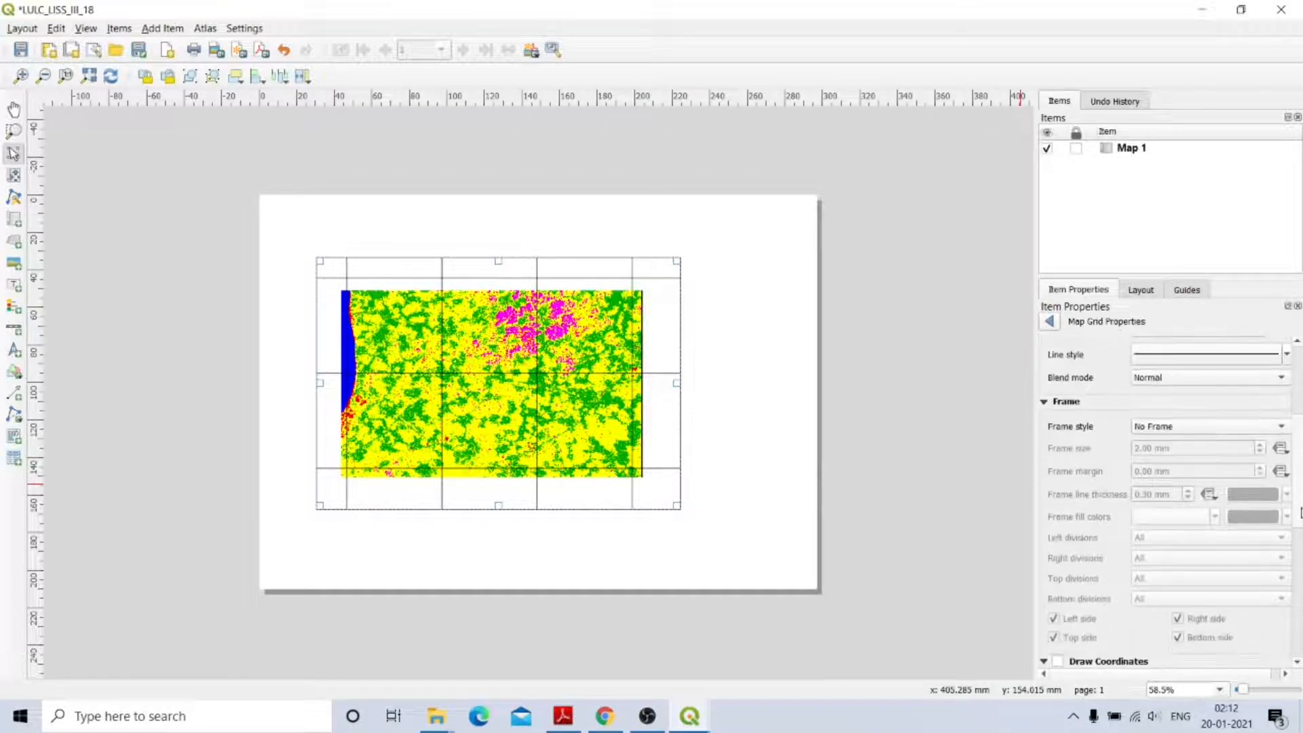
Turn on Draw Coordinates for the map grid.
{"action": "scroll", "coordinate": [1301, 515], "scroll_direction": "up", "scroll_amount": 4}
{"action": "scroll", "coordinate": [1301, 515], "scroll_direction": "down", "scroll_amount": 4}
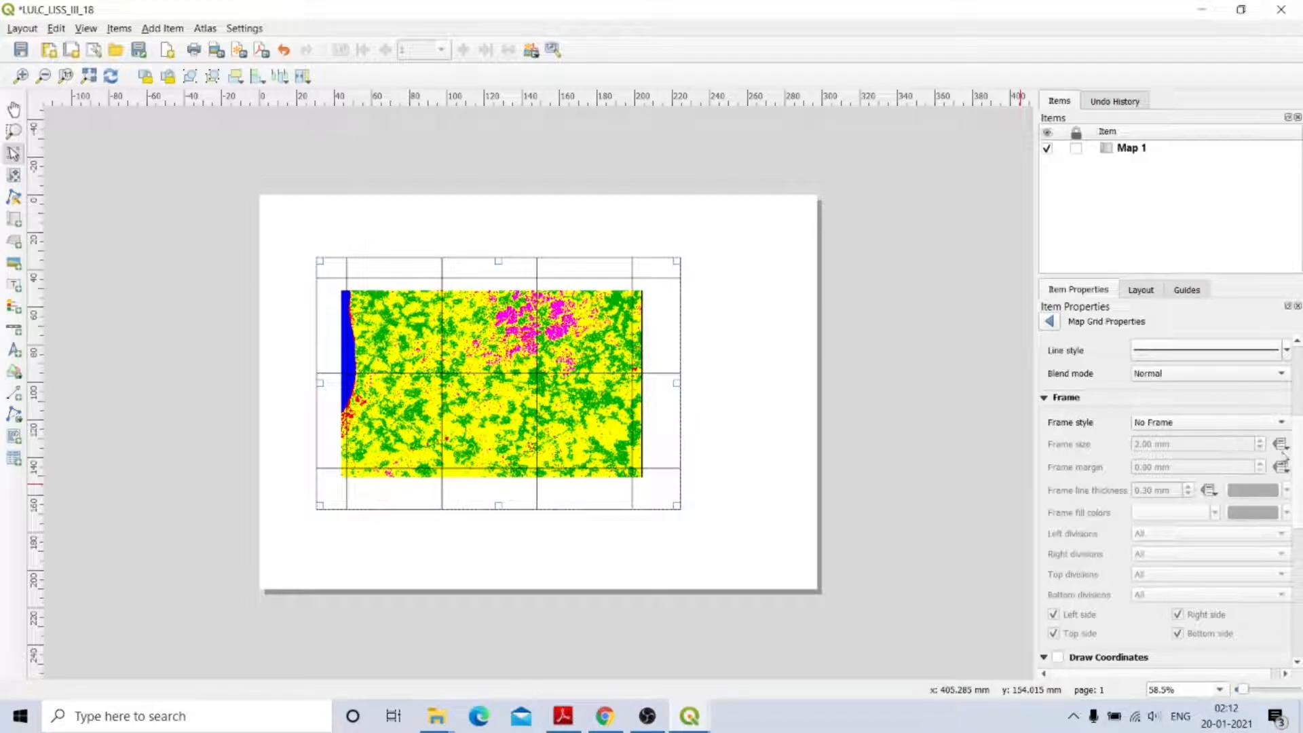
{"action": "scroll", "coordinate": [1301, 507], "scroll_direction": "down", "scroll_amount": 5}
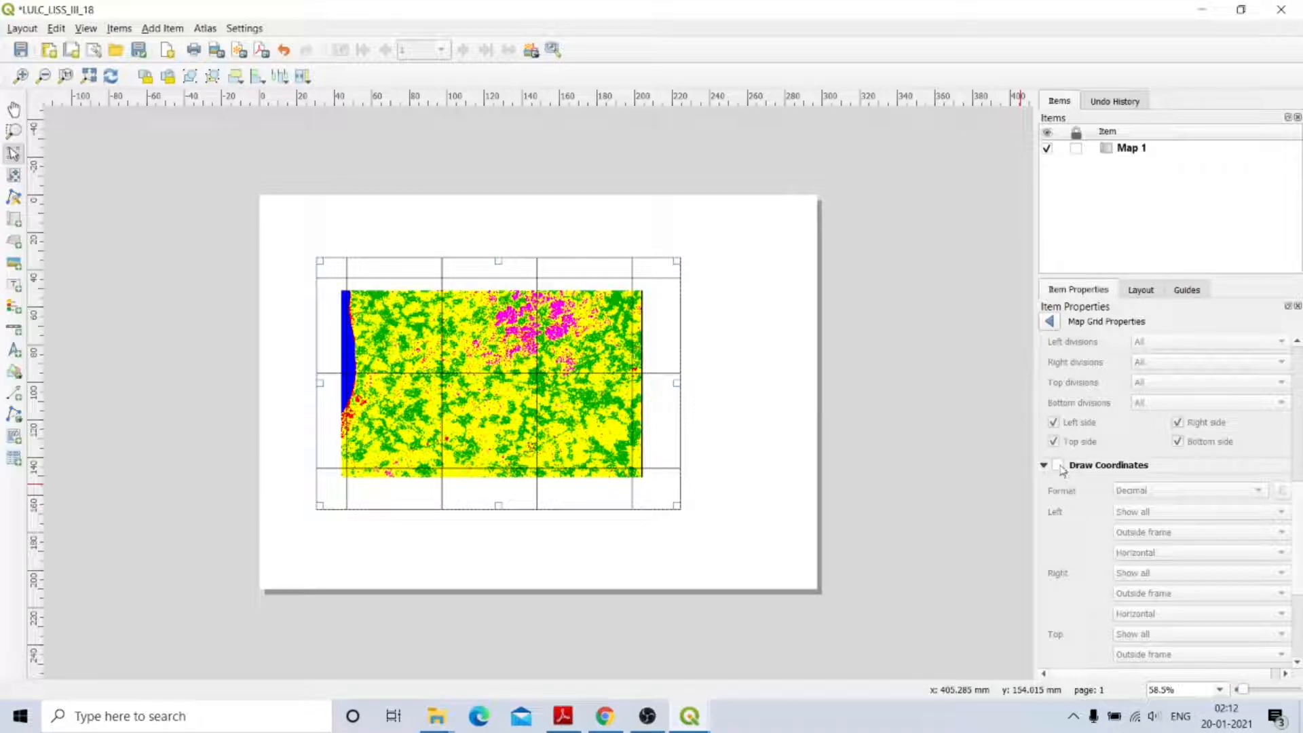
{"action": "left_click", "coordinate": [1059, 467]}
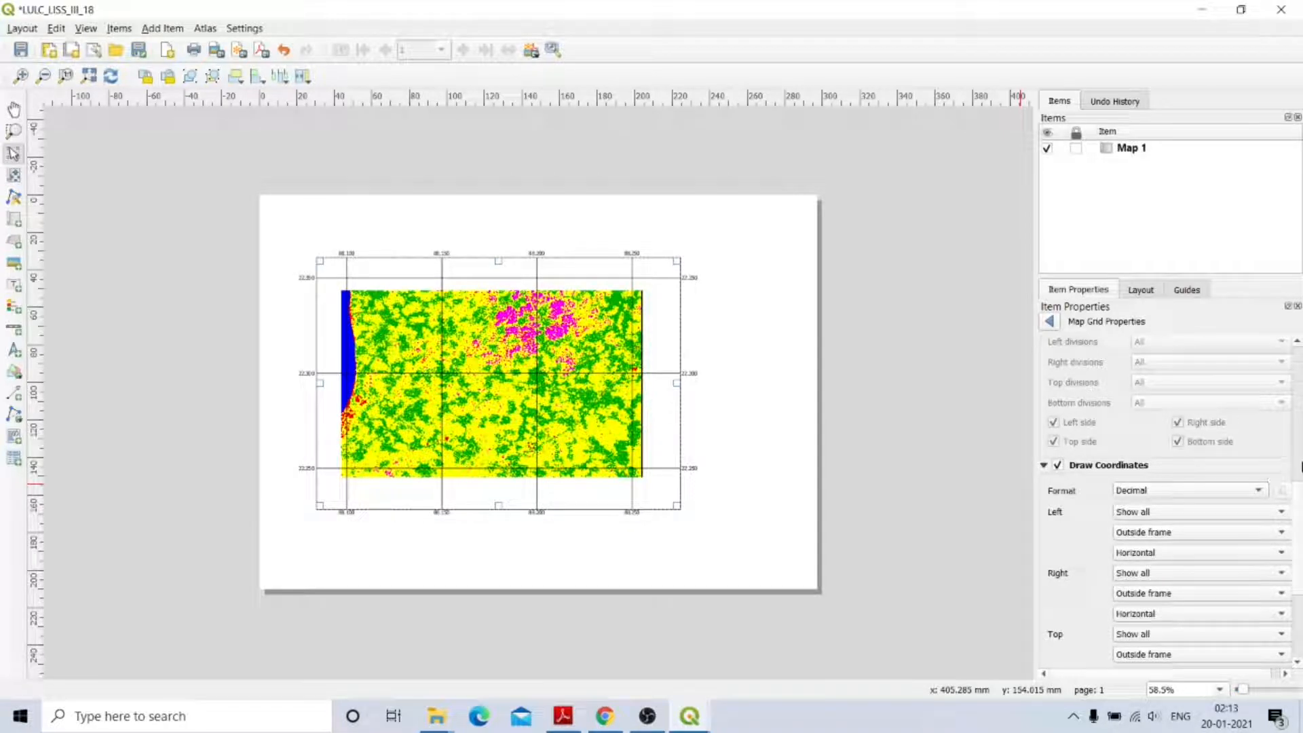
{"action": "scroll", "coordinate": [1300, 506], "scroll_direction": "down", "scroll_amount": 3}
{"action": "scroll", "coordinate": [1170, 450], "scroll_direction": "up", "scroll_amount": 2}
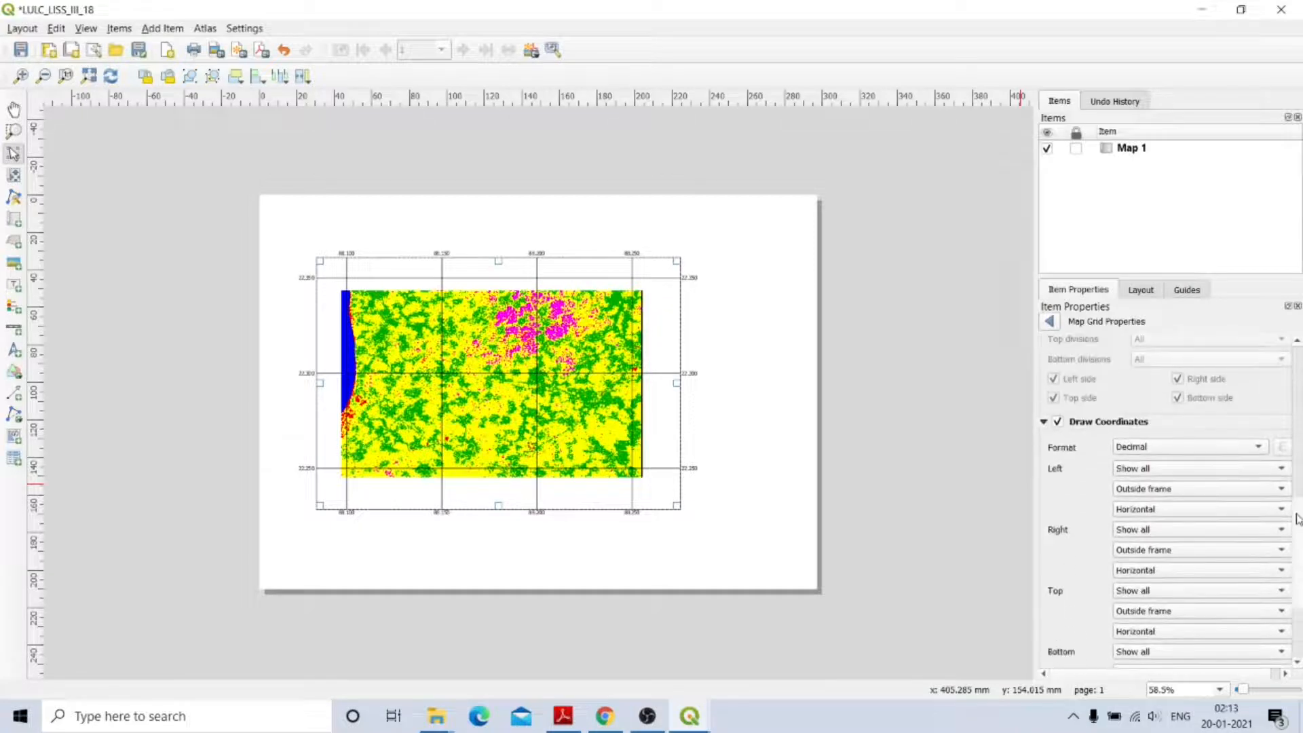
Format grid coordinates as 'Degree, minute with suffix' with precision 0.
{"action": "left_click", "coordinate": [1170, 450]}
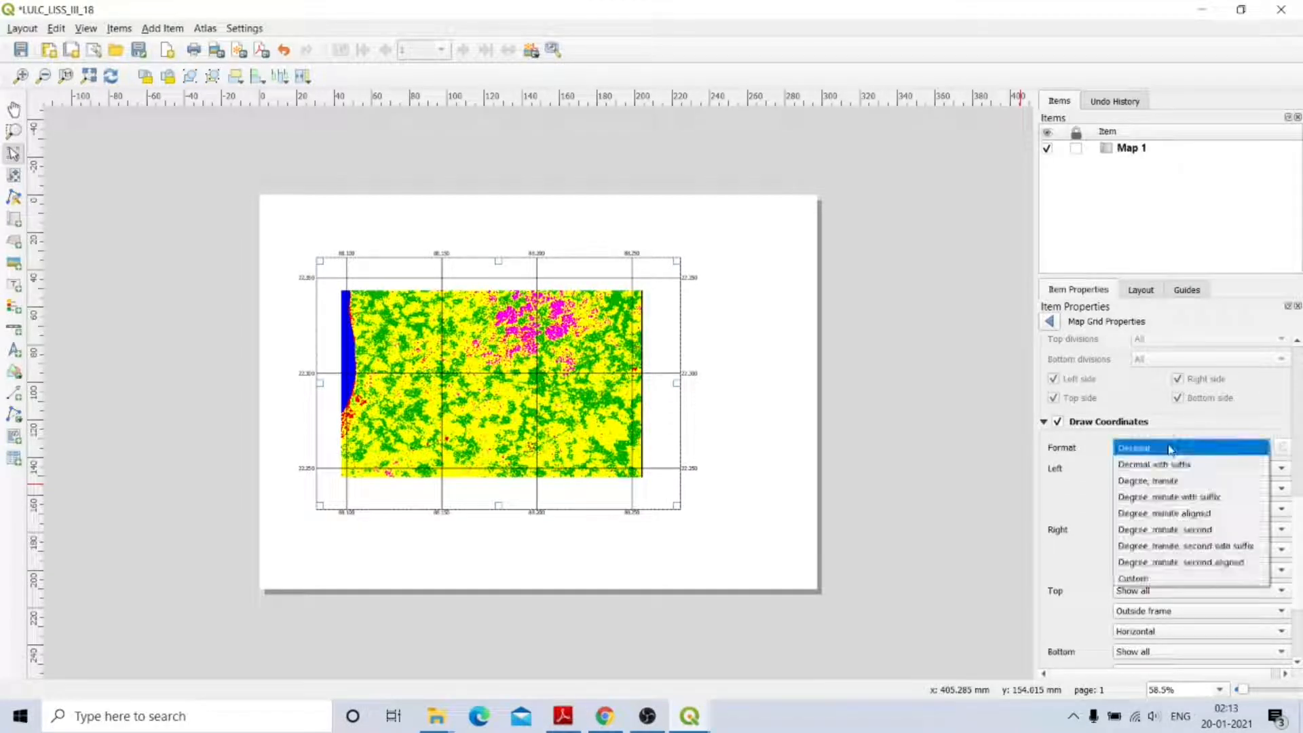
{"action": "left_click", "coordinate": [1174, 498]}
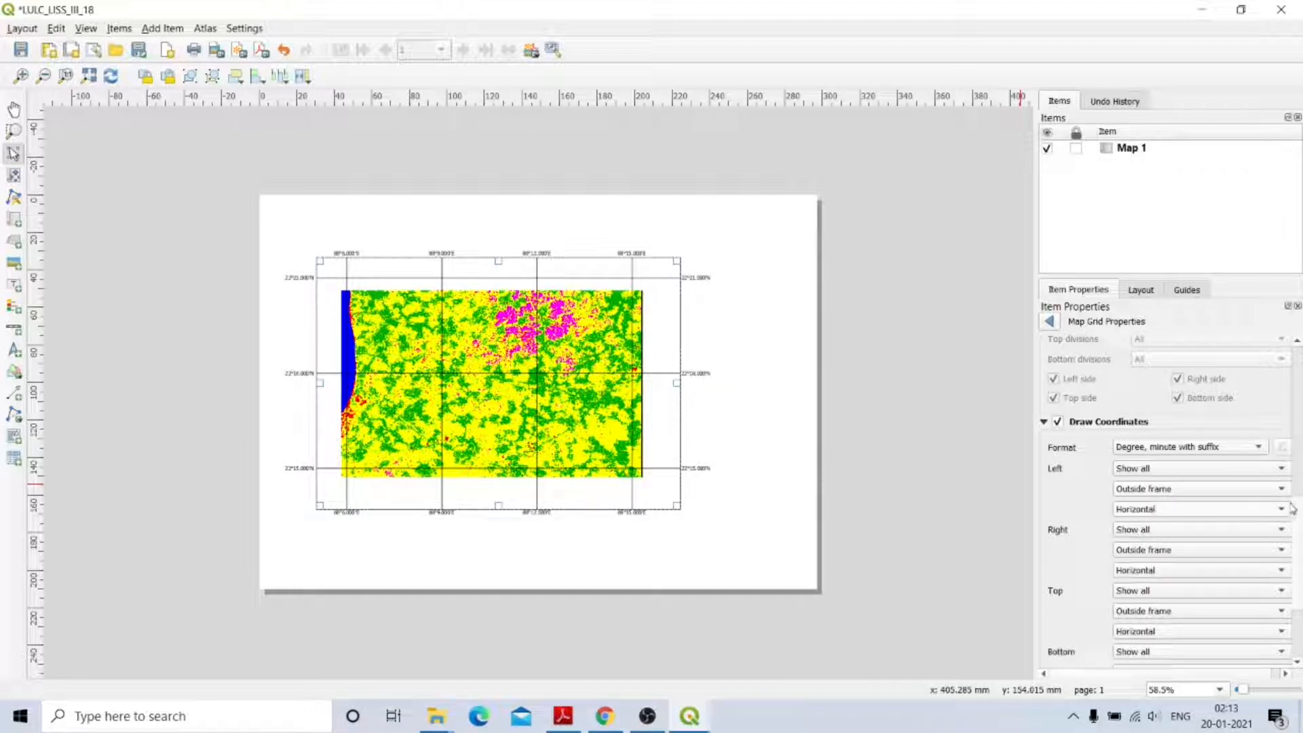
{"action": "scroll", "coordinate": [1302, 518], "scroll_direction": "down", "scroll_amount": 5}
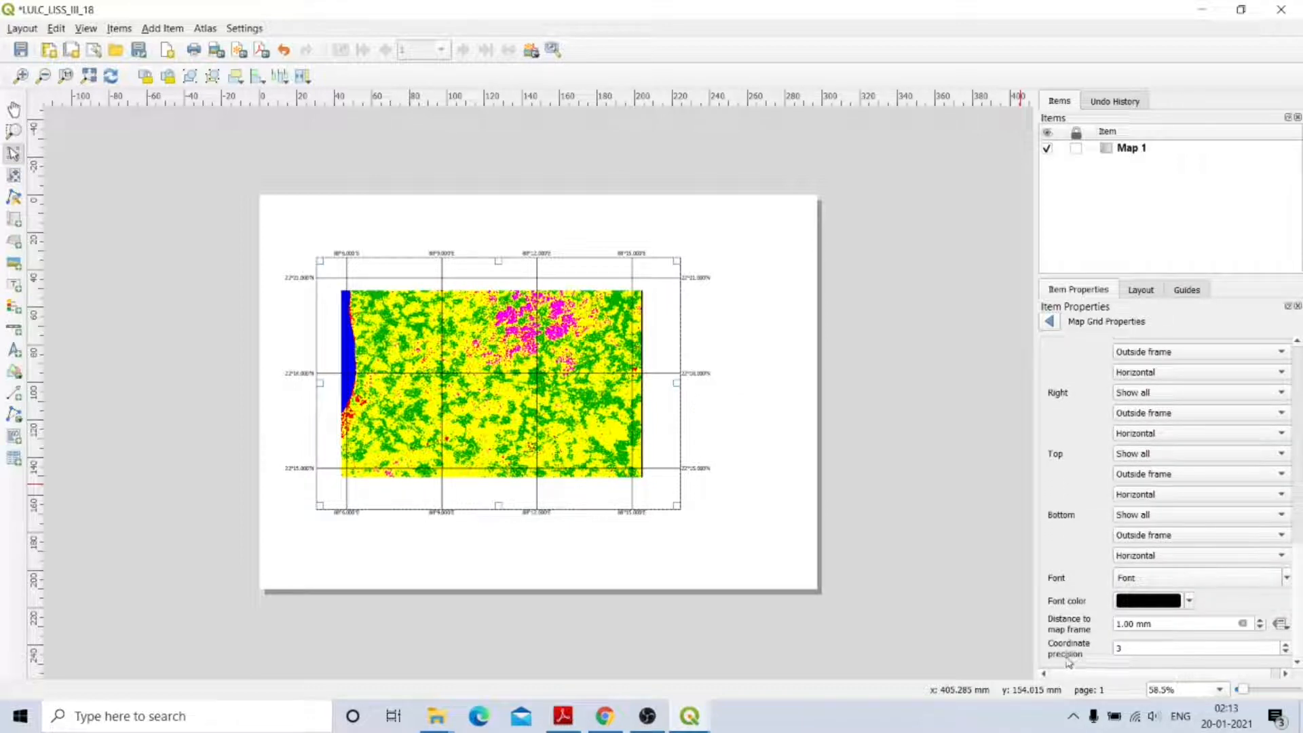
{"action": "left_click", "coordinate": [1286, 654]}
{"action": "left_click", "coordinate": [1286, 654]}
{"action": "left_click", "coordinate": [1286, 654]}
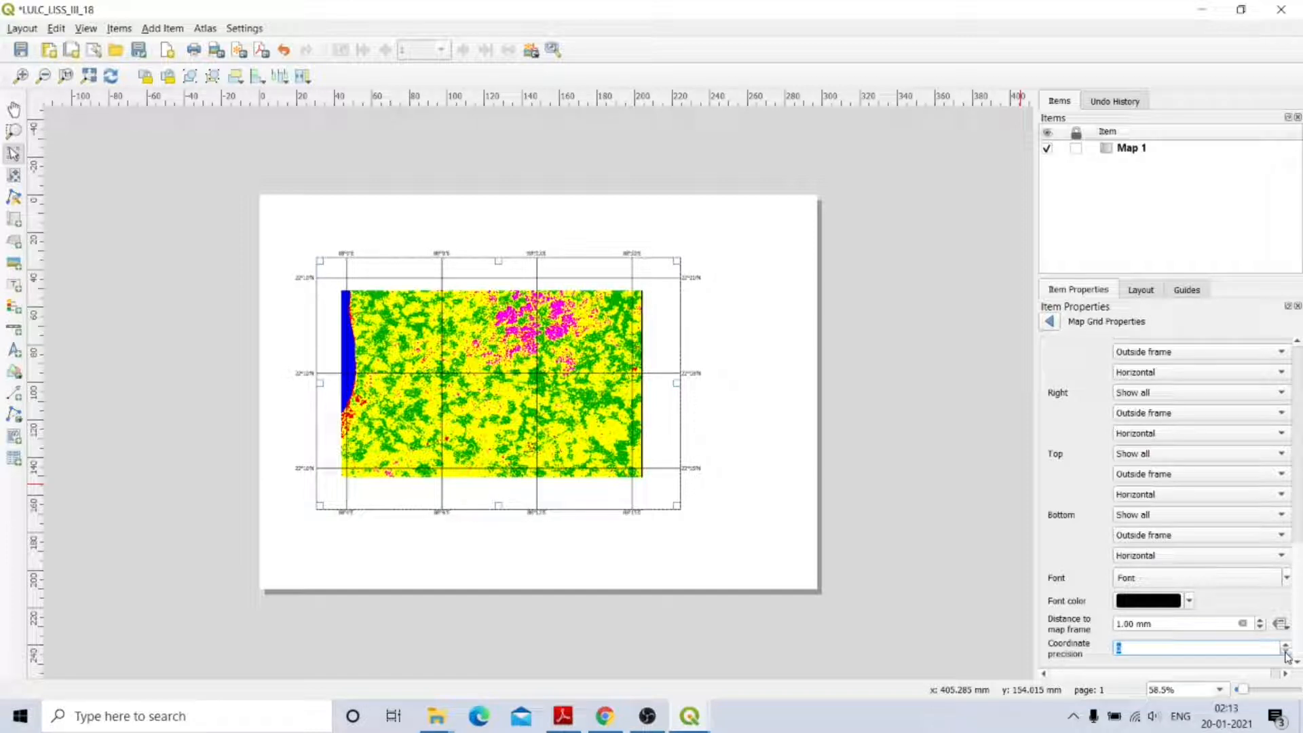
{"action": "left_click", "coordinate": [1219, 650]}
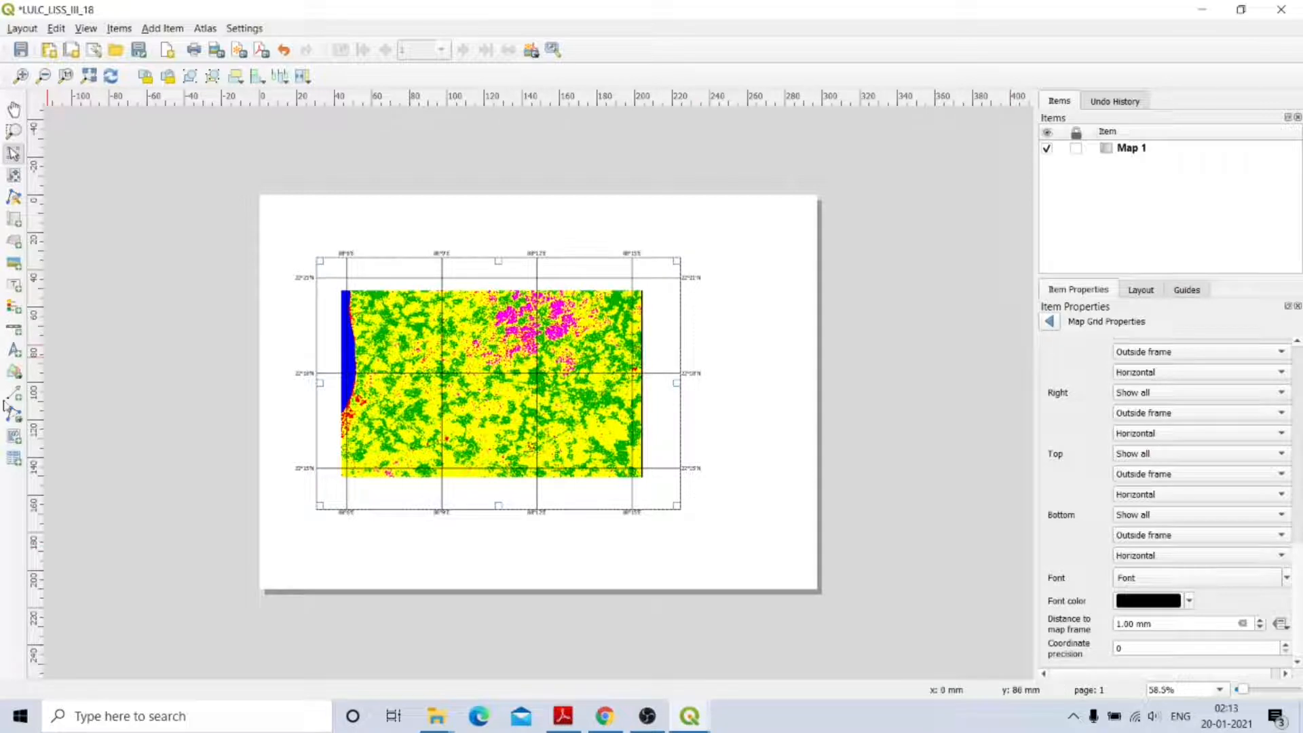
{"action": "left_click", "coordinate": [13, 331]}
Add a scale bar anchored at top-centre below the map.
{"action": "left_click", "coordinate": [436, 531]}
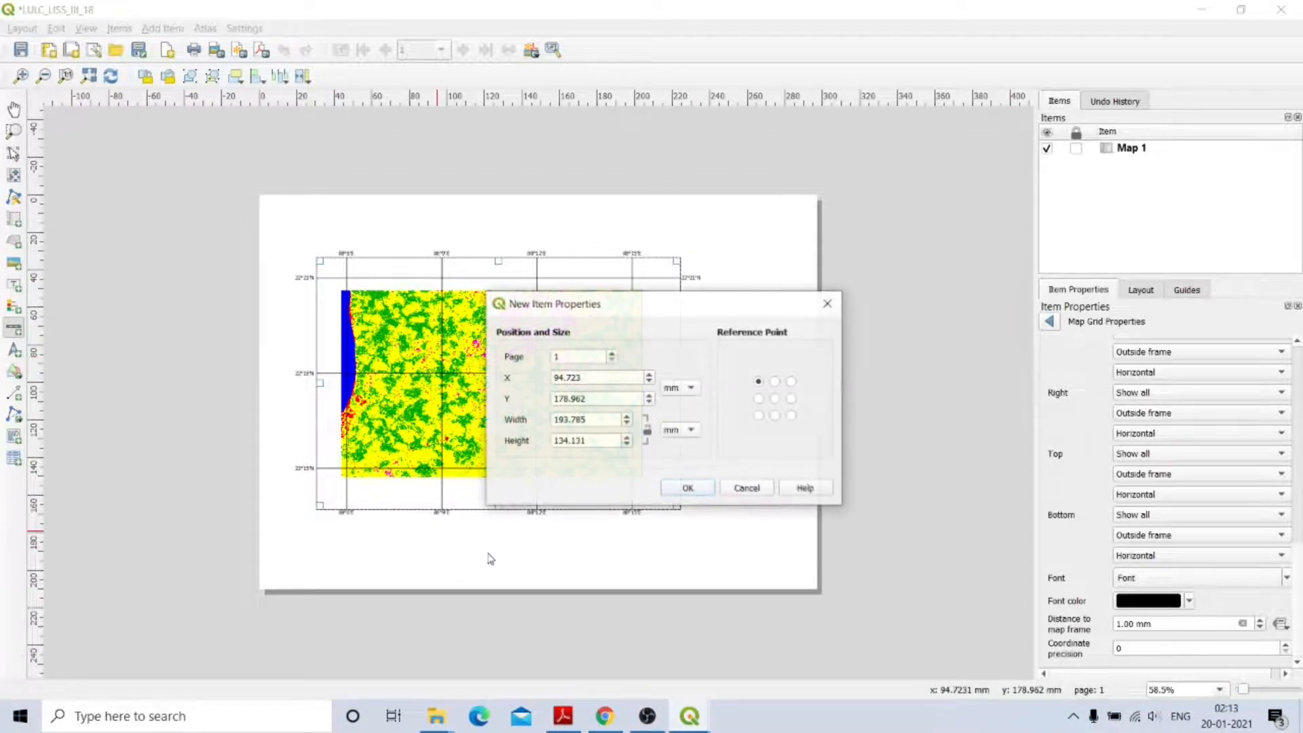
{"action": "left_click", "coordinate": [775, 381]}
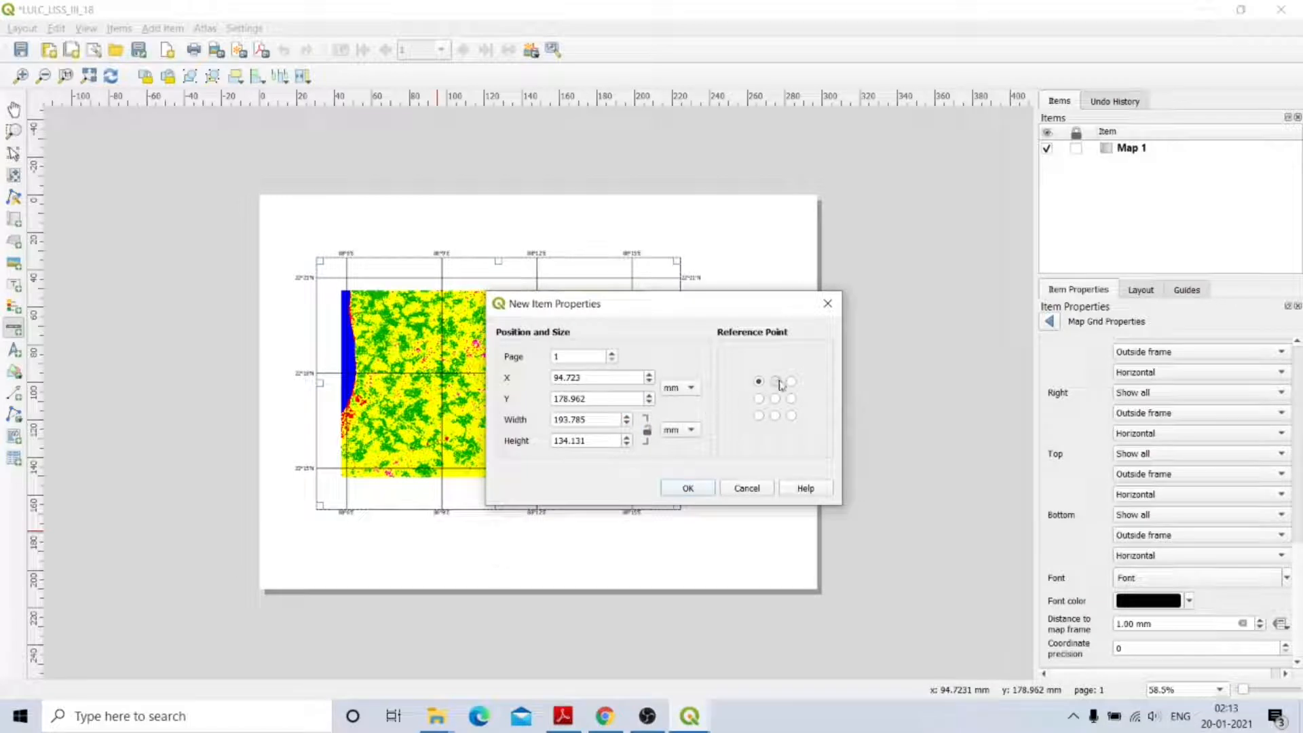
{"action": "left_click", "coordinate": [687, 488]}
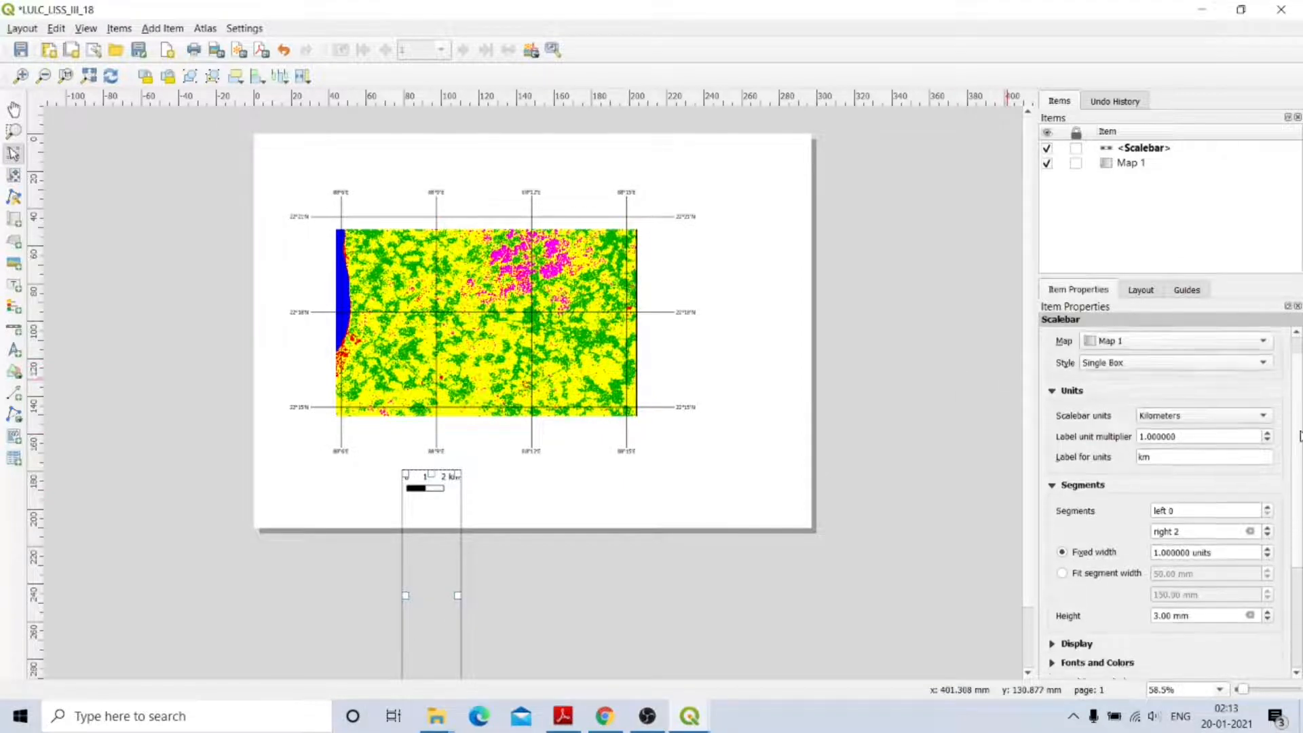
{"action": "left_click_drag", "start_coordinate": [1298, 425], "coordinate": [1298, 519]}
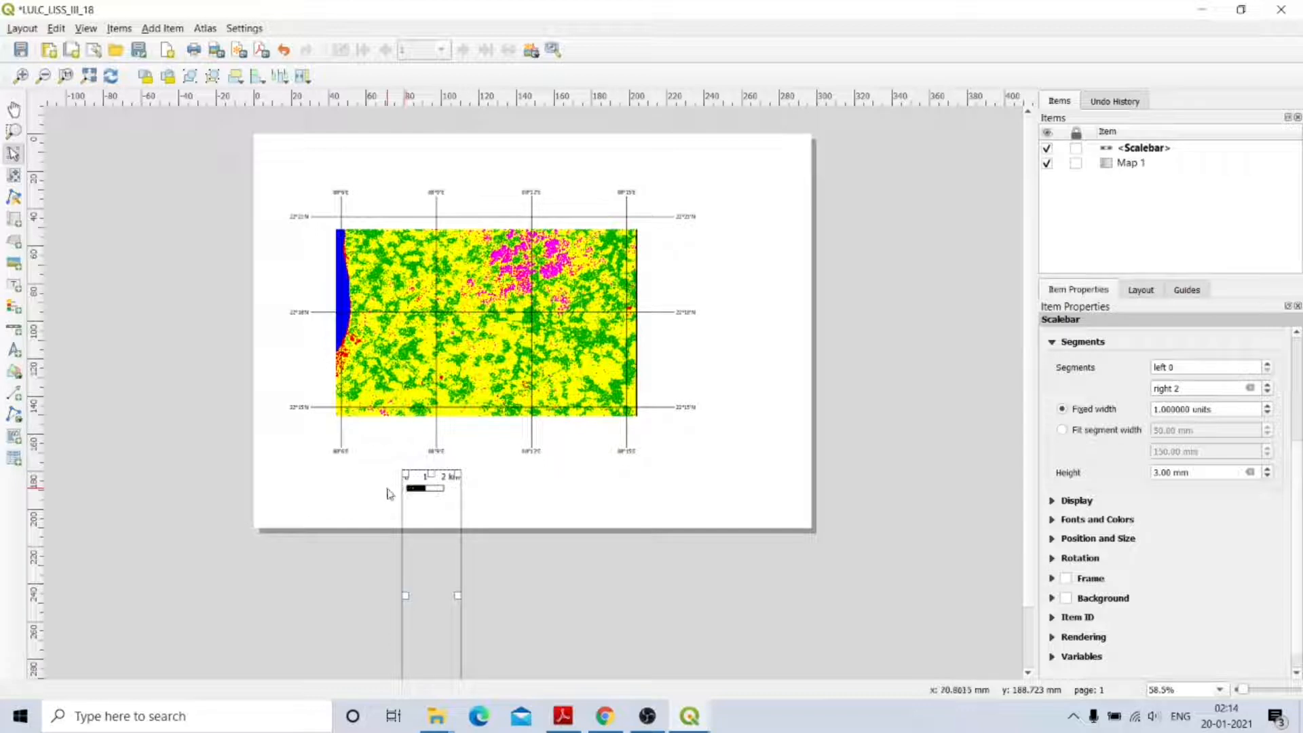
Give the scale bar 2 left and 3 right segments in Double Box style.
{"action": "left_click", "coordinate": [1269, 370]}
{"action": "left_click", "coordinate": [1269, 367]}
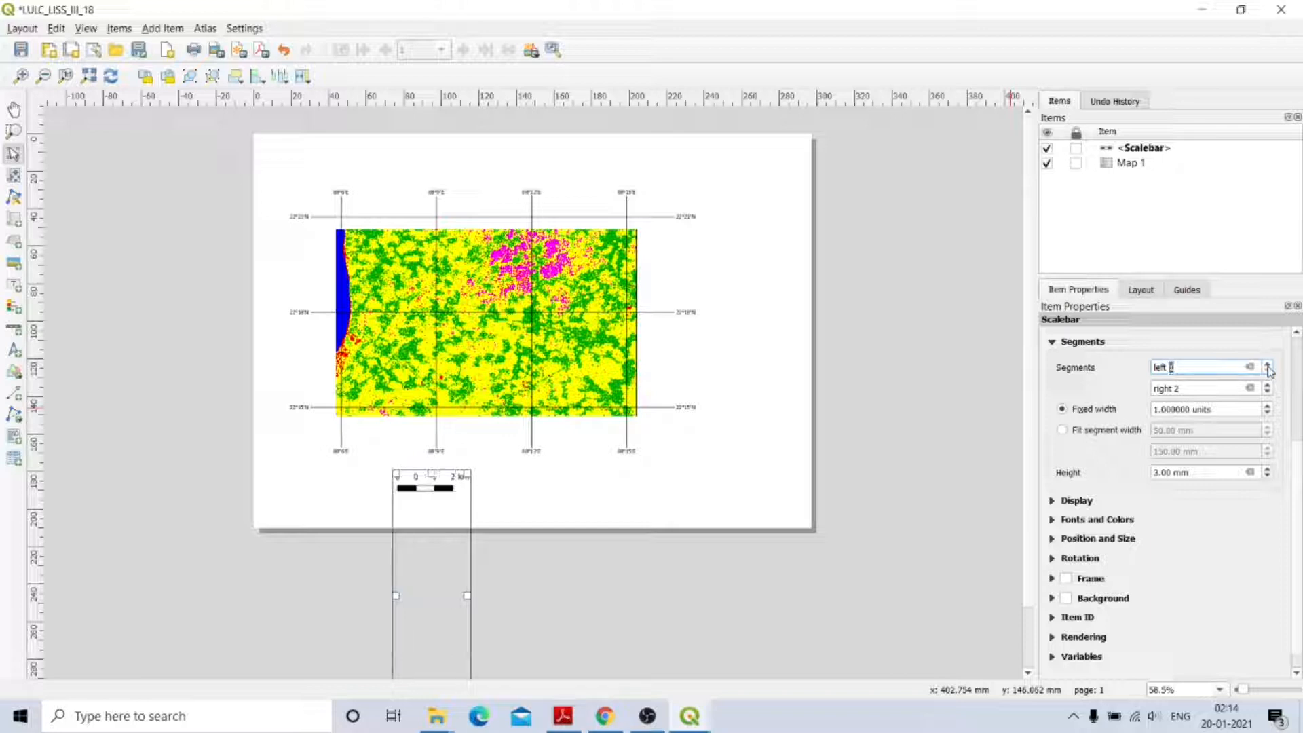
{"action": "left_click", "coordinate": [1269, 366]}
{"action": "left_click", "coordinate": [1268, 366]}
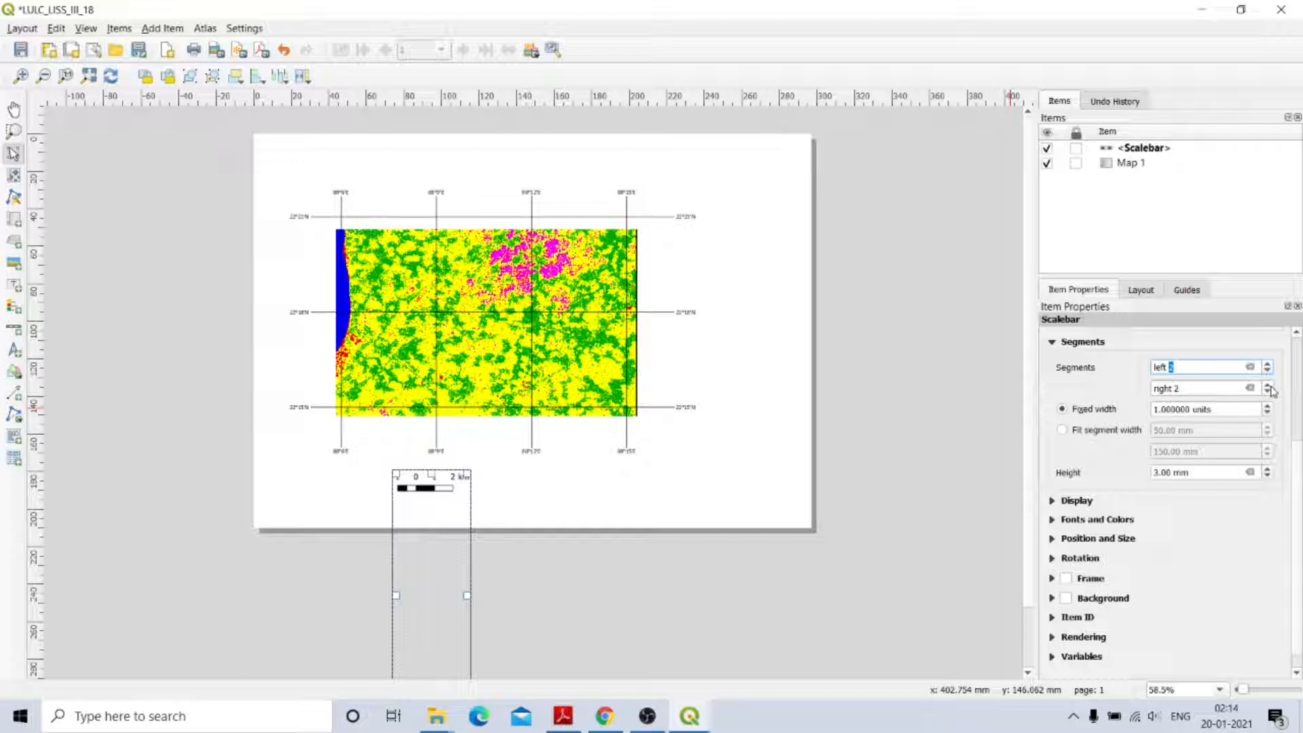
{"action": "left_click", "coordinate": [1268, 385]}
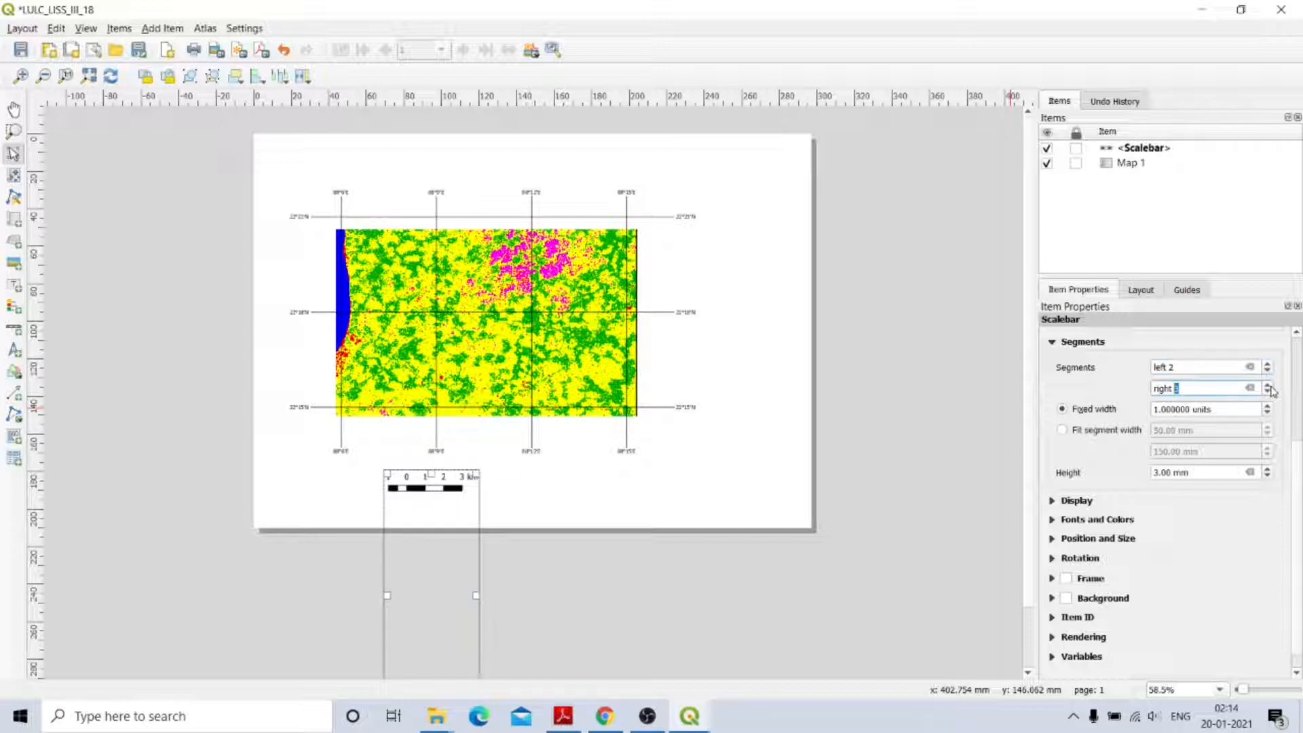
{"action": "left_click_drag", "start_coordinate": [1299, 514], "coordinate": [1300, 375]}
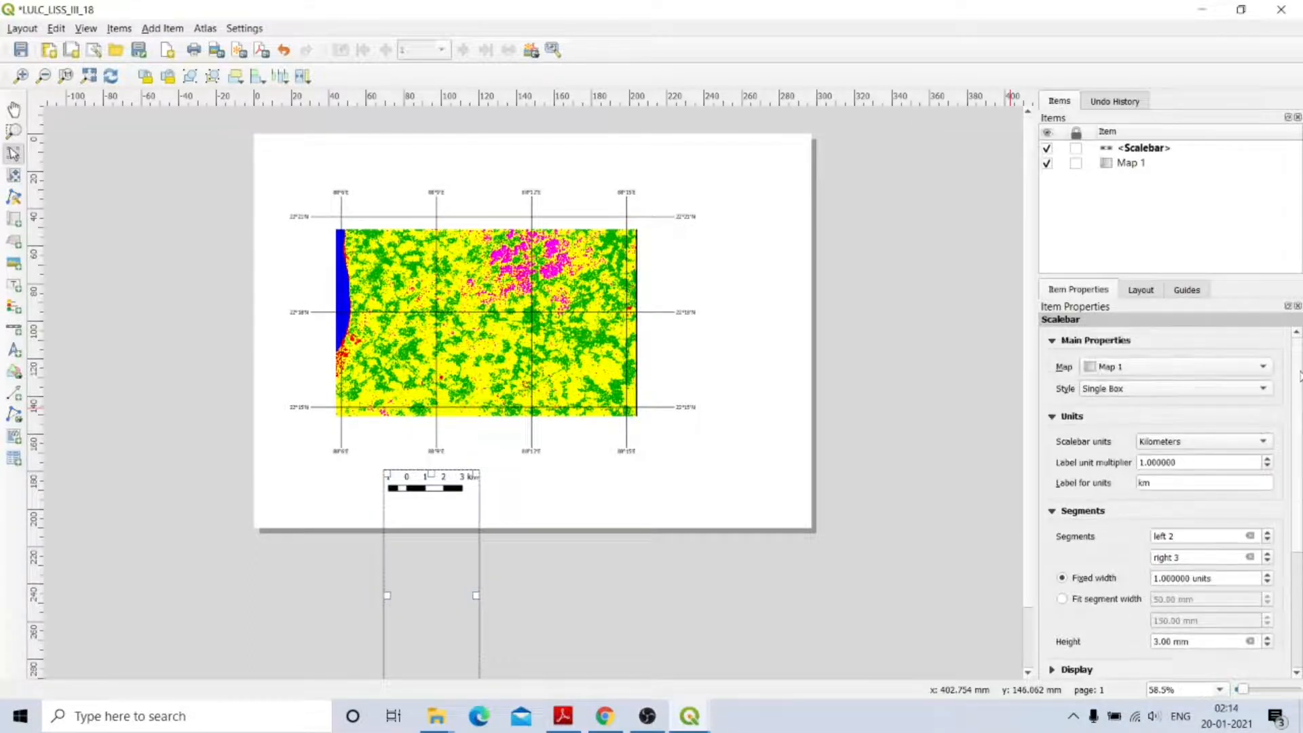
{"action": "left_click", "coordinate": [1130, 392]}
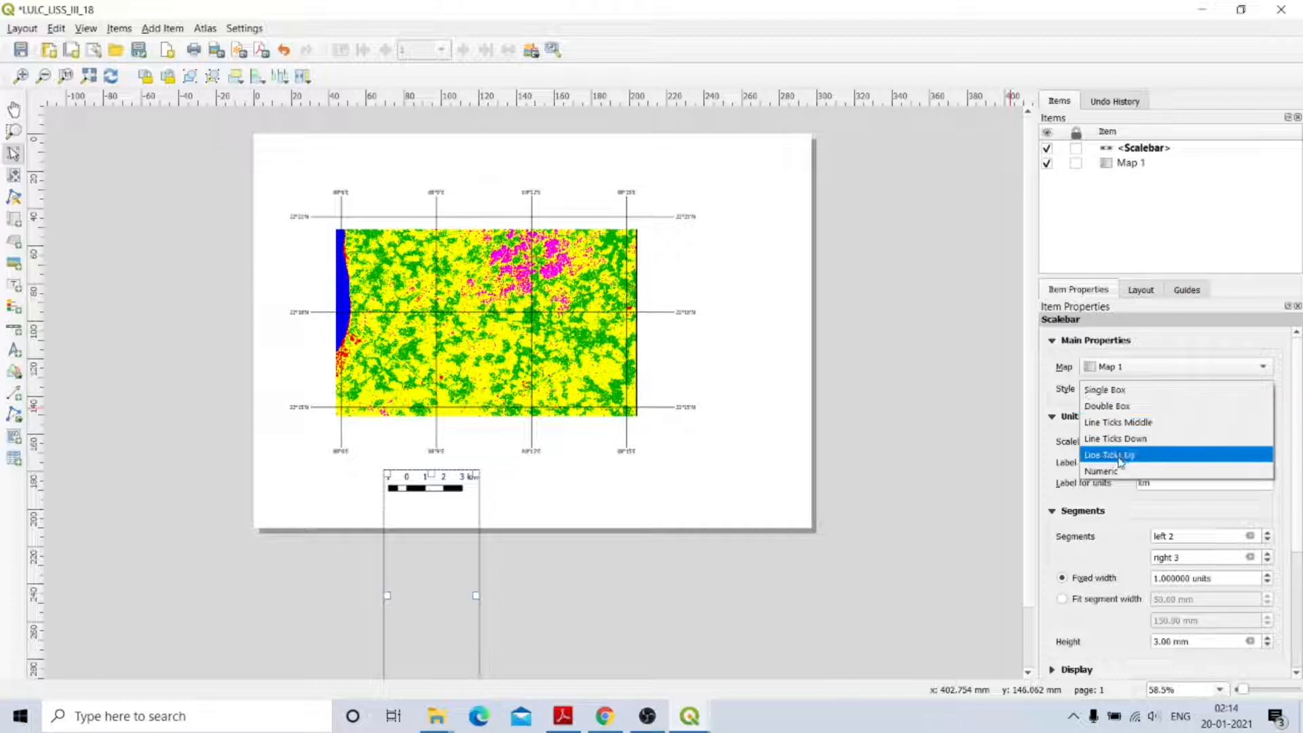
{"action": "left_click", "coordinate": [1121, 406]}
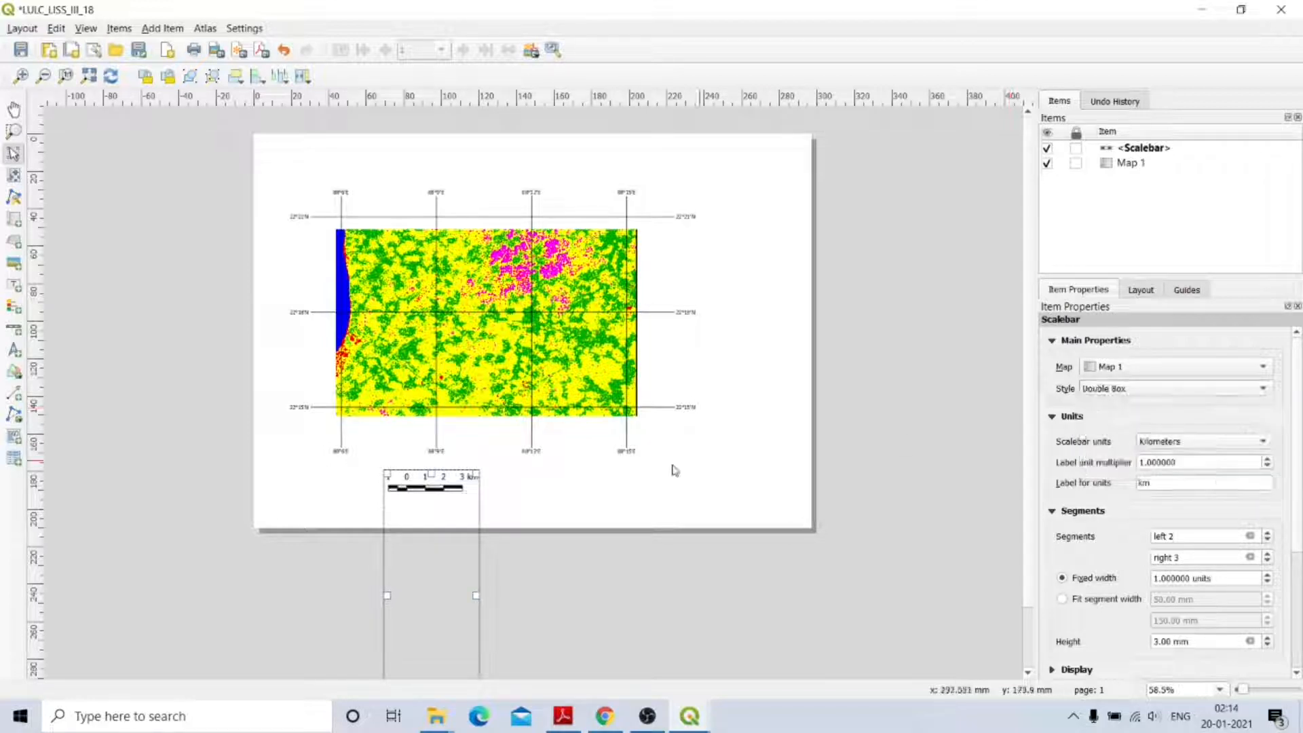
Move the scale bar right under the map and shrink its frame to the bar.
{"action": "left_click", "coordinate": [512, 489]}
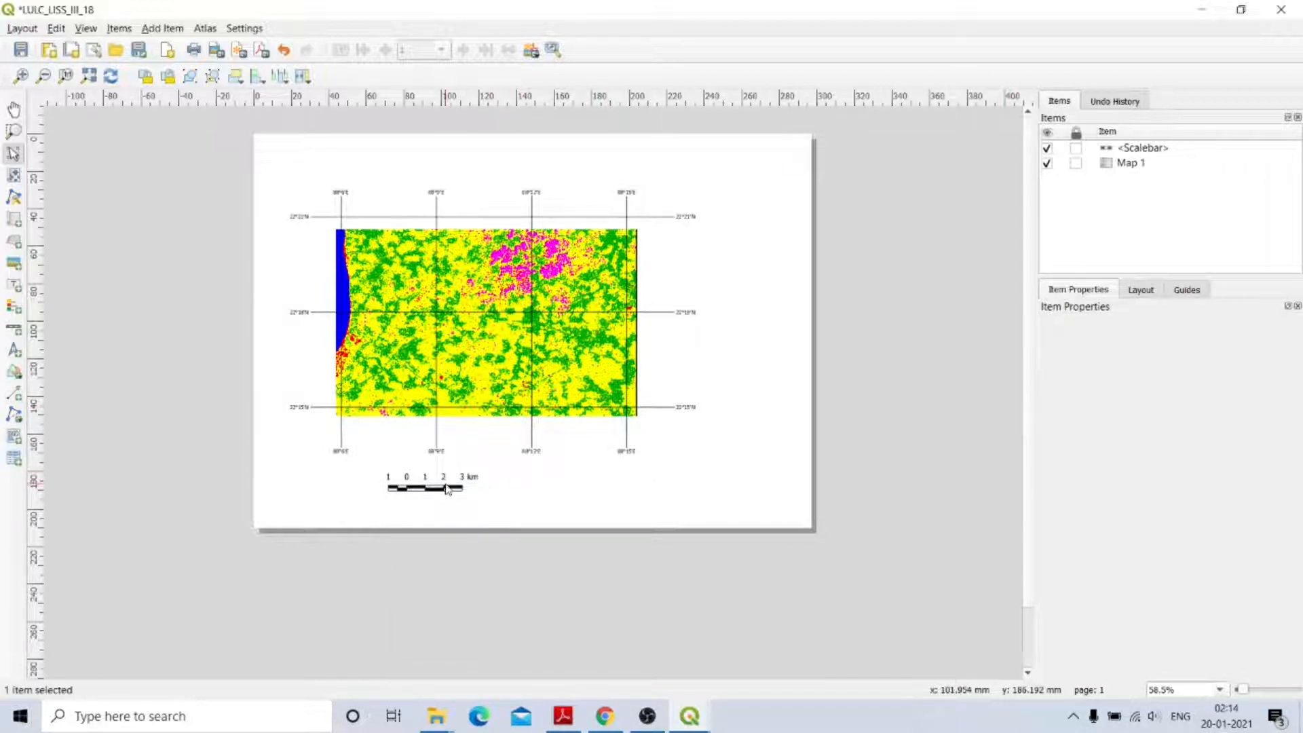
{"action": "left_click_drag", "start_coordinate": [446, 482], "coordinate": [508, 484]}
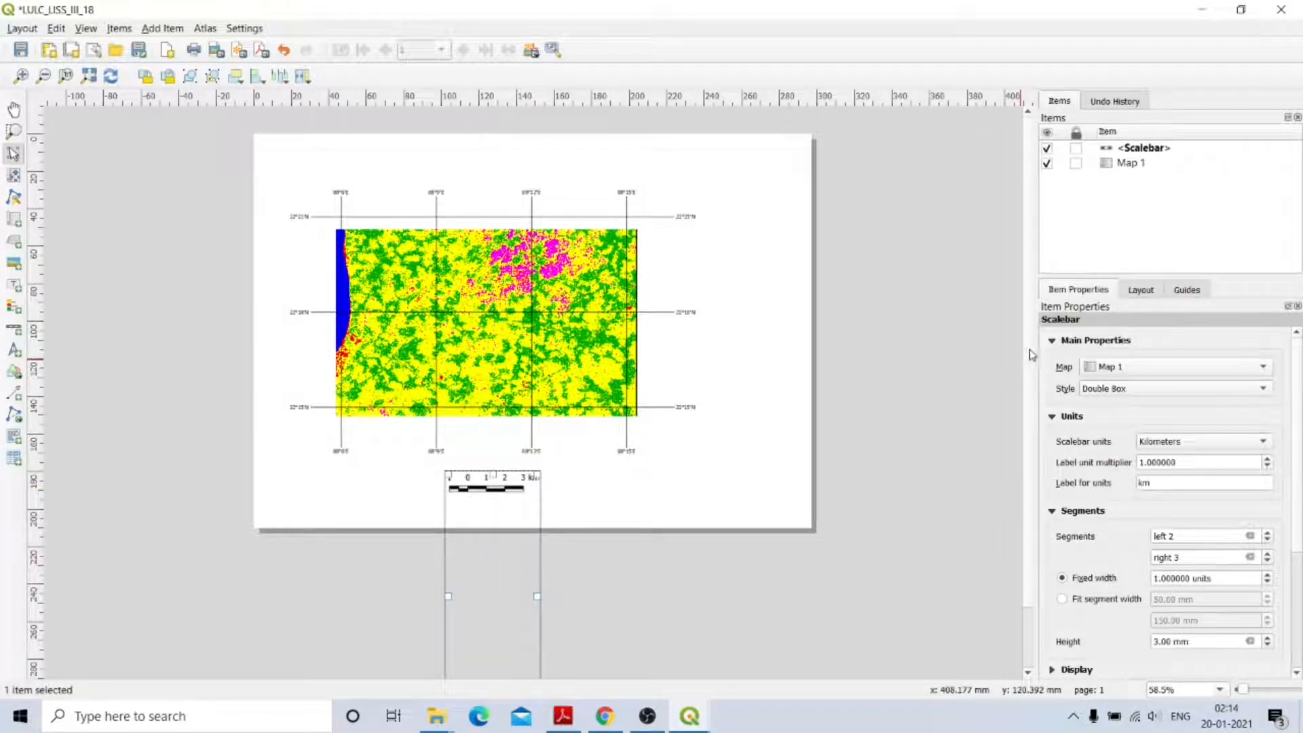
{"action": "scroll", "coordinate": [1032, 380], "scroll_direction": "down", "scroll_amount": 2}
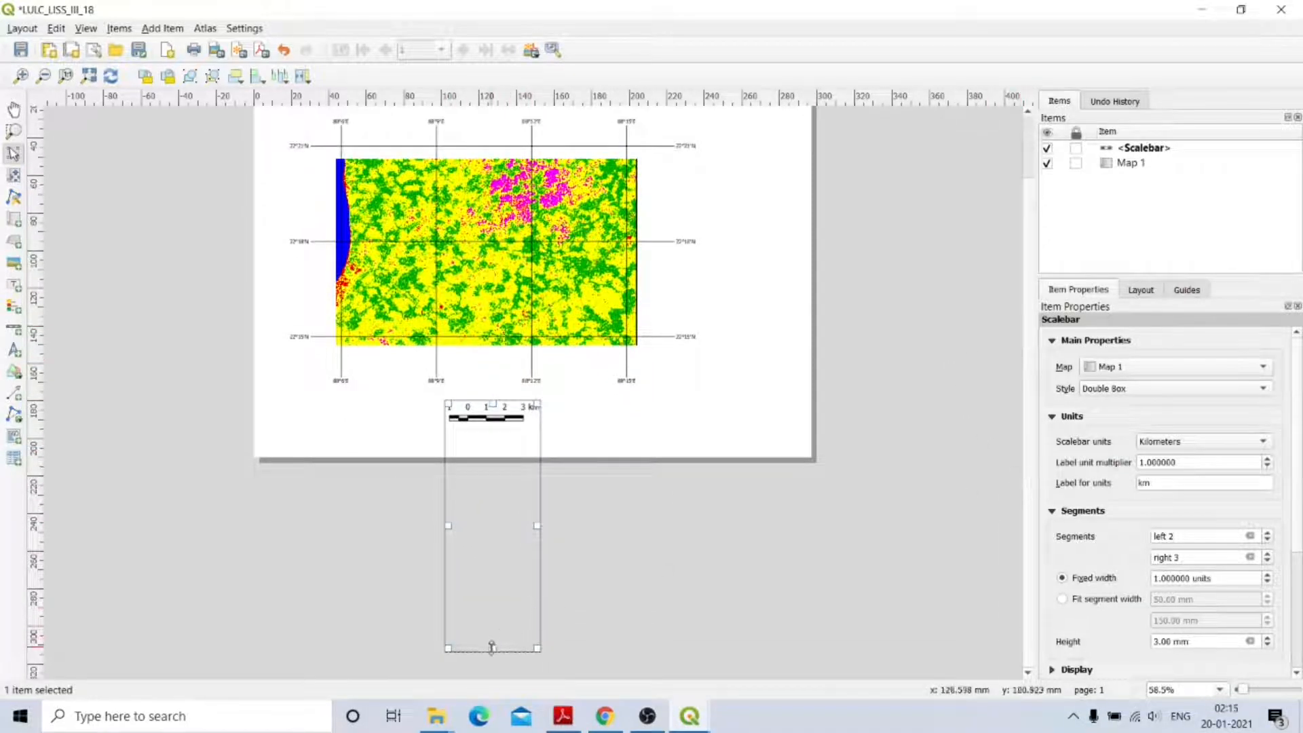
{"action": "left_click_drag", "start_coordinate": [492, 648], "coordinate": [486, 426]}
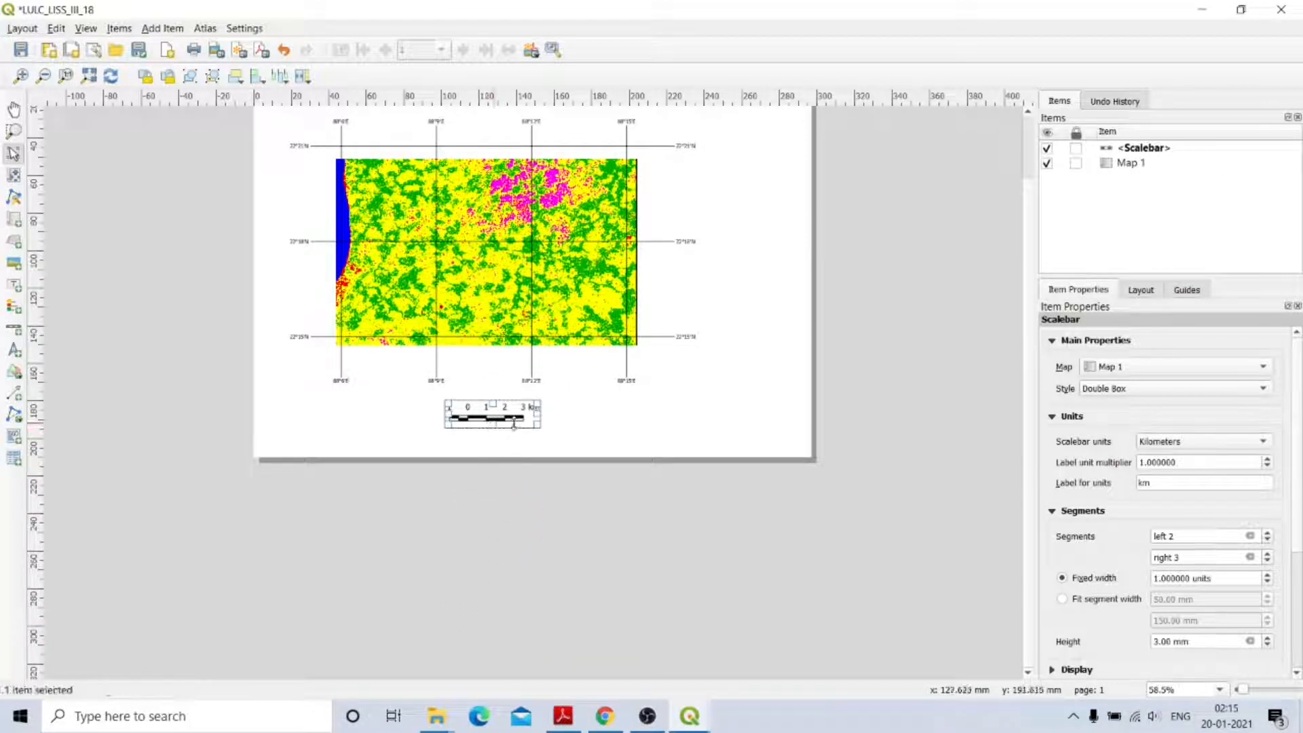
{"action": "left_click", "coordinate": [613, 424]}
Select Map 1 and tick Frame to outline it in black.
{"action": "left_click", "coordinate": [494, 411]}
{"action": "left_click", "coordinate": [590, 265]}
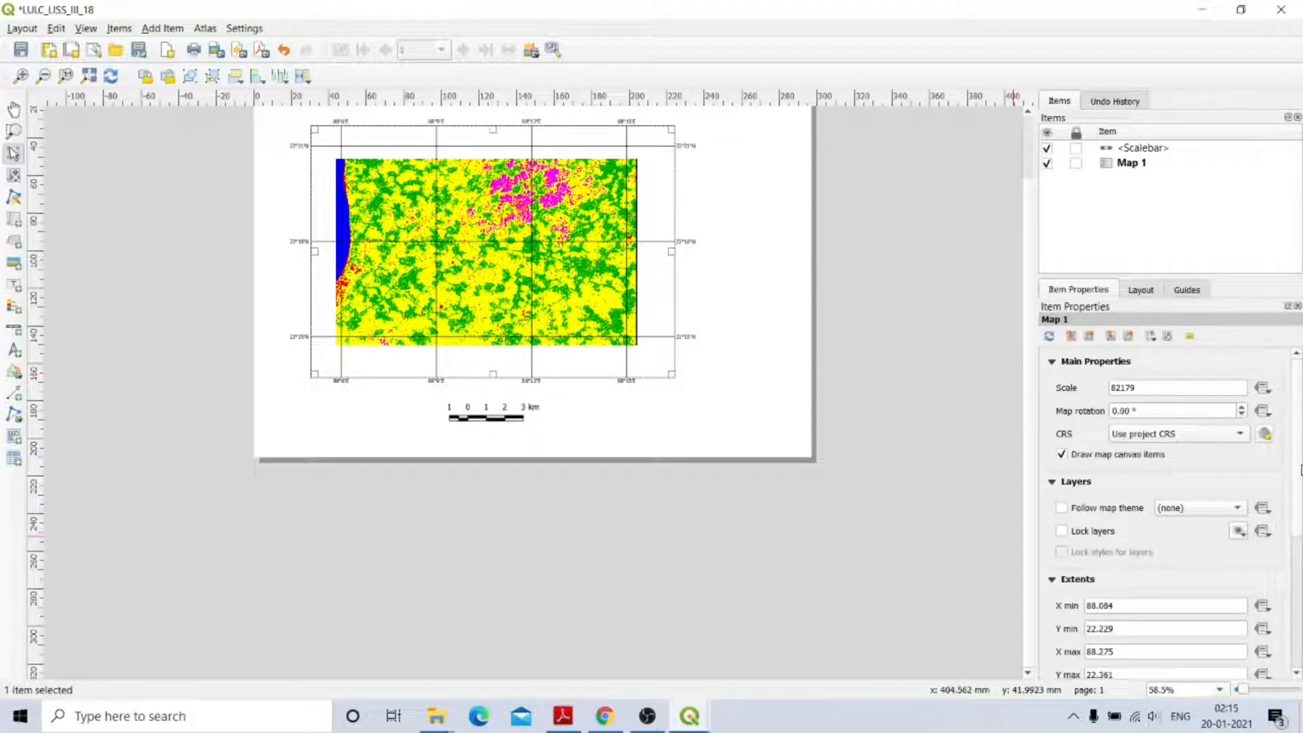
{"action": "scroll", "coordinate": [1301, 536], "scroll_direction": "down", "scroll_amount": 3}
{"action": "scroll", "coordinate": [1301, 536], "scroll_direction": "down", "scroll_amount": 3}
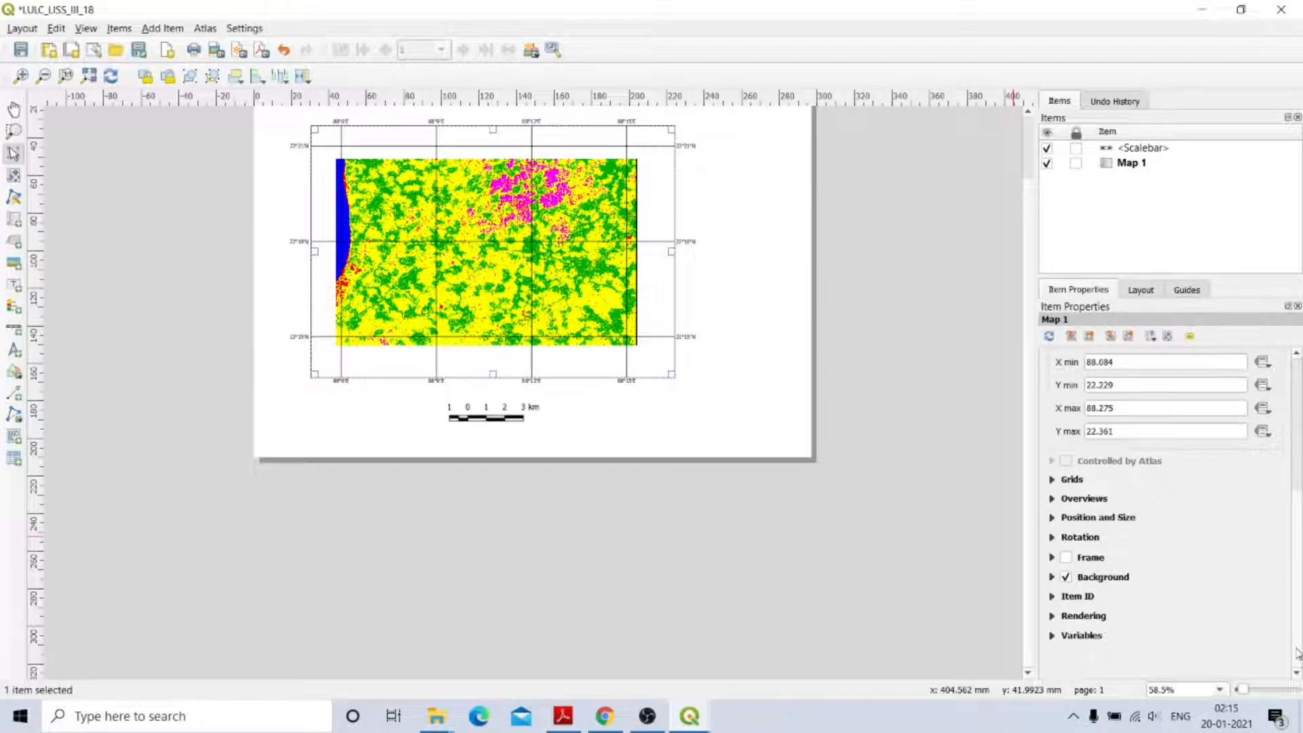
{"action": "left_click", "coordinate": [1066, 557]}
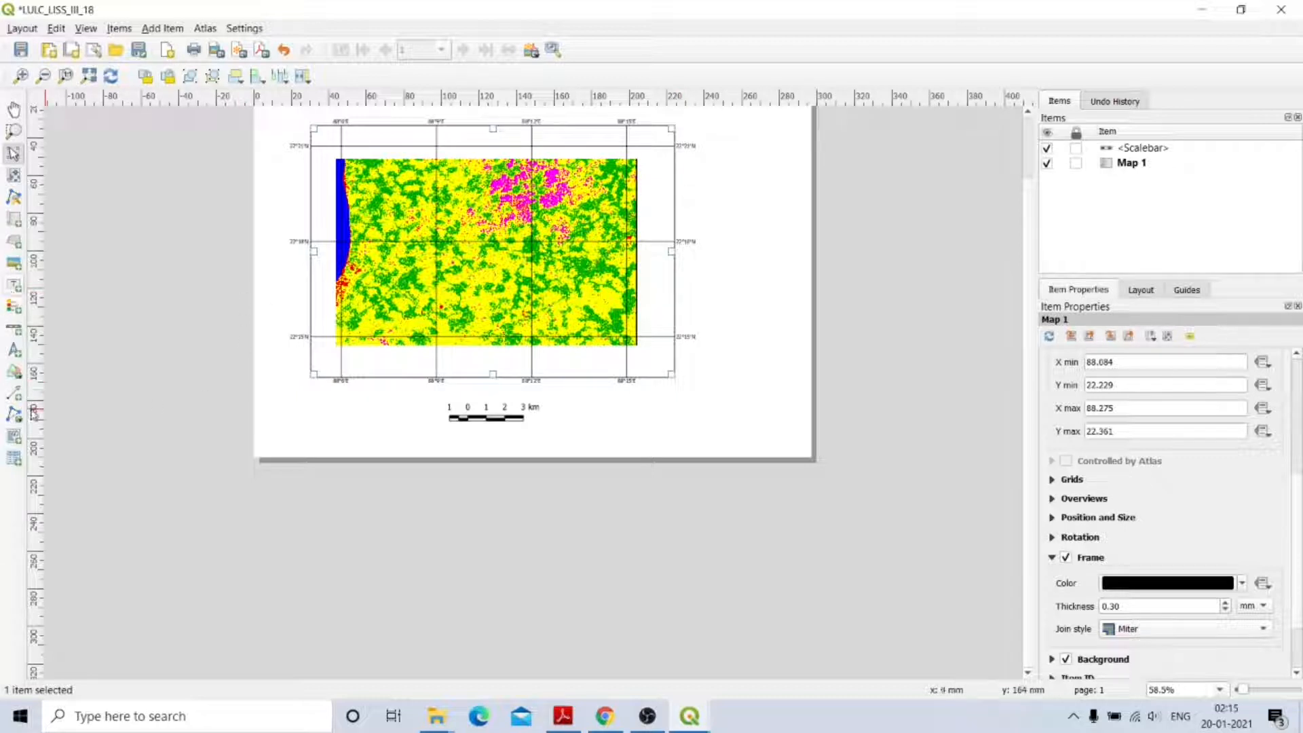
{"action": "left_click", "coordinate": [11, 309]}
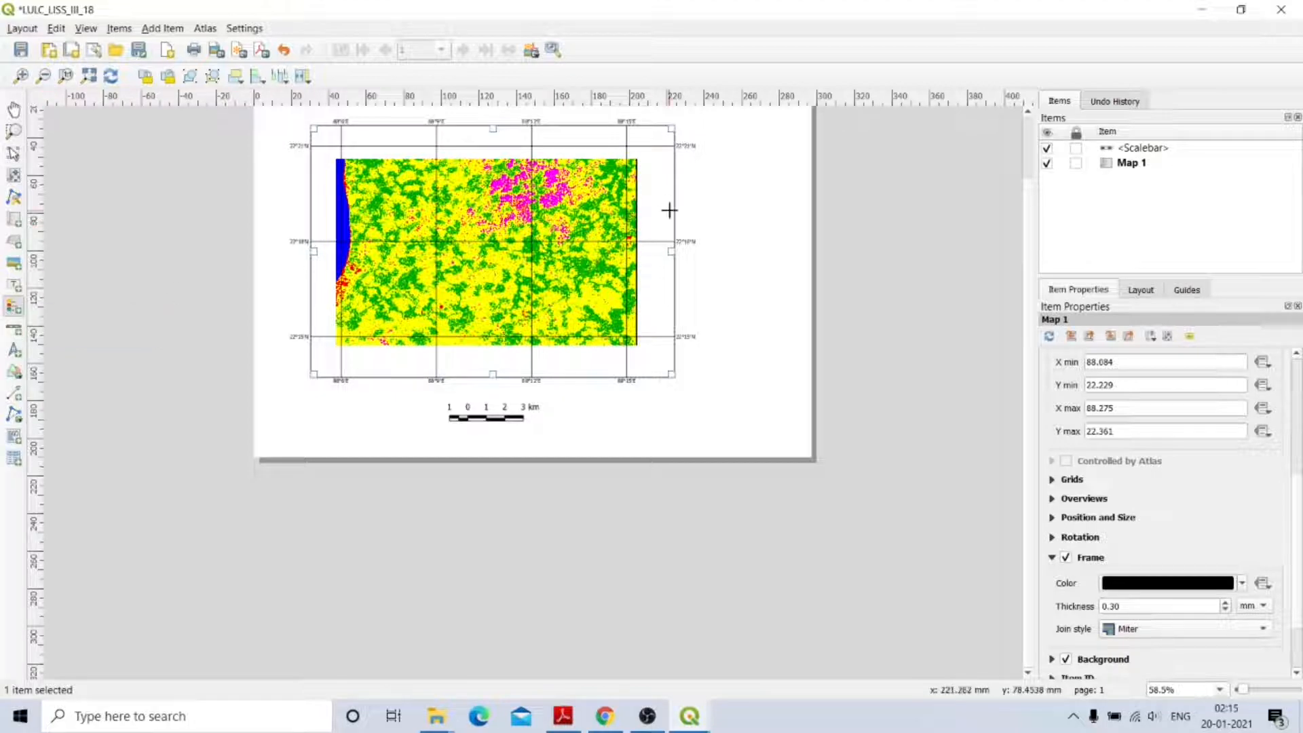
Add a legend and place it to the right of the map.
{"action": "left_click", "coordinate": [769, 244]}
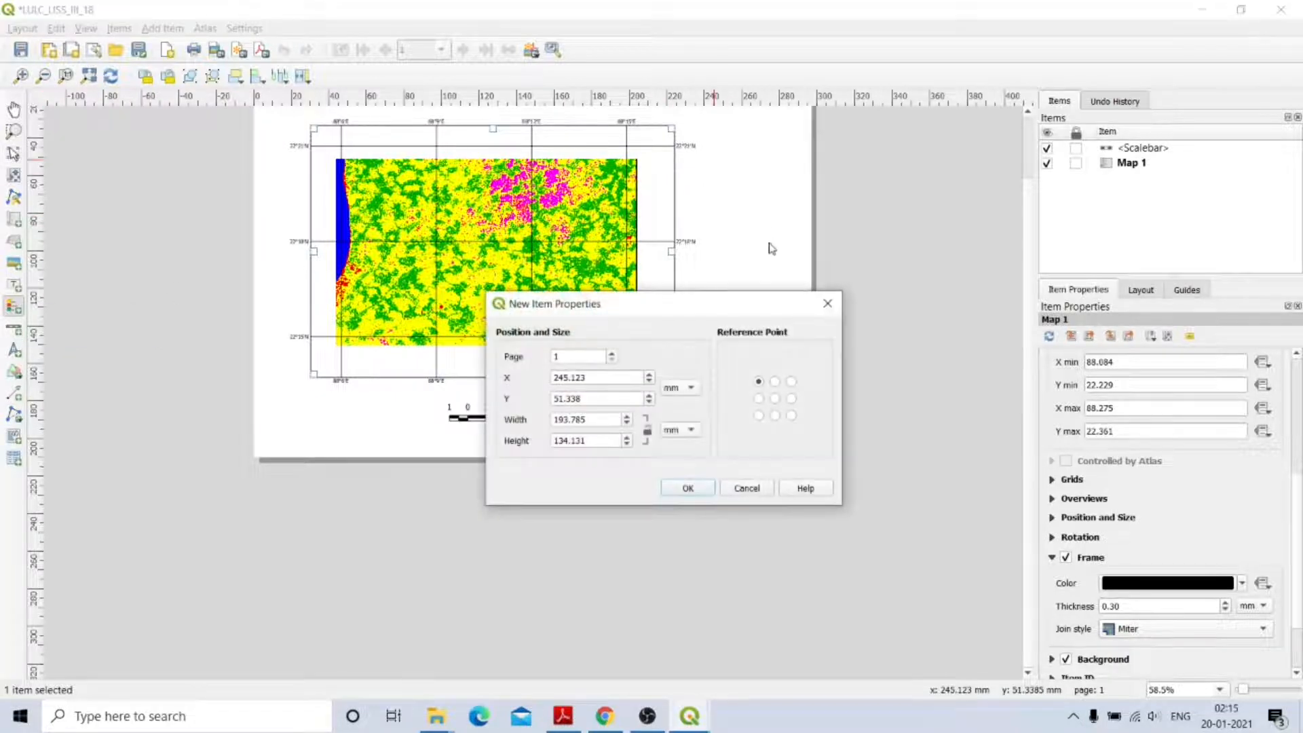
{"action": "left_click", "coordinate": [775, 381]}
{"action": "left_click", "coordinate": [699, 487]}
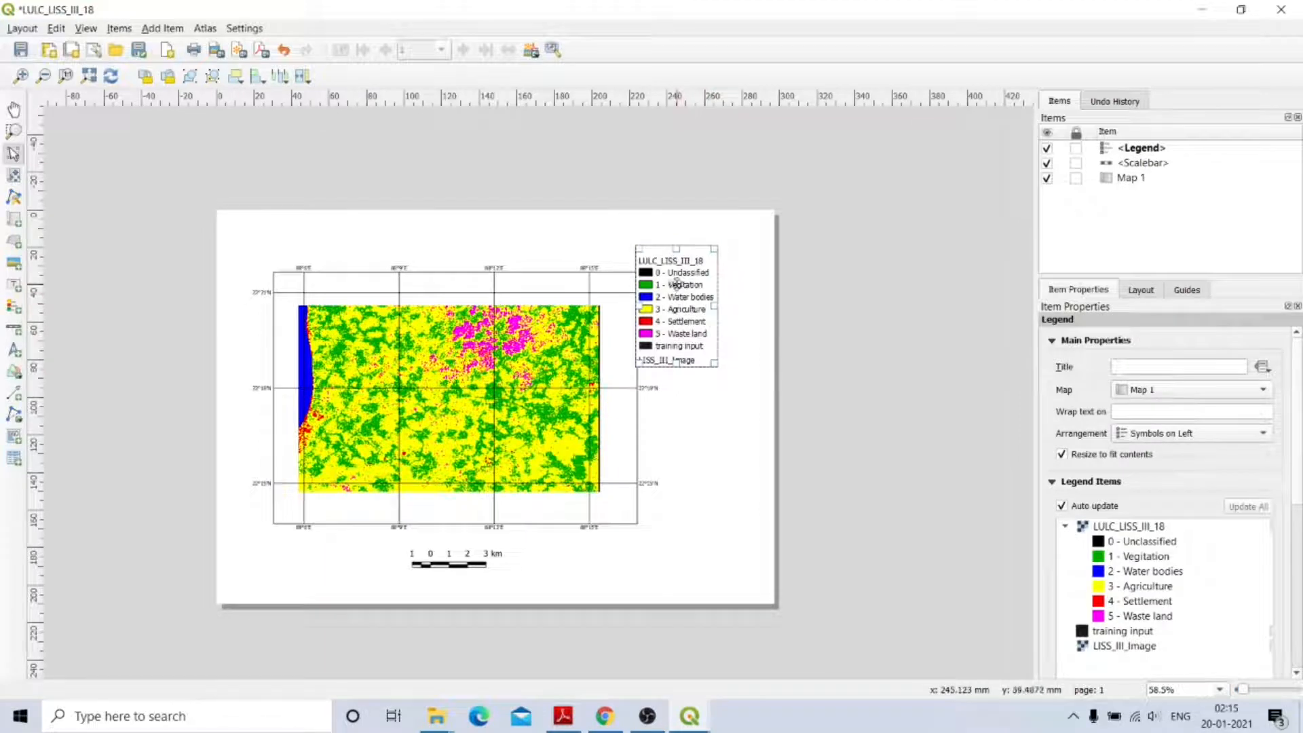
{"action": "left_click_drag", "start_coordinate": [677, 283], "coordinate": [704, 383]}
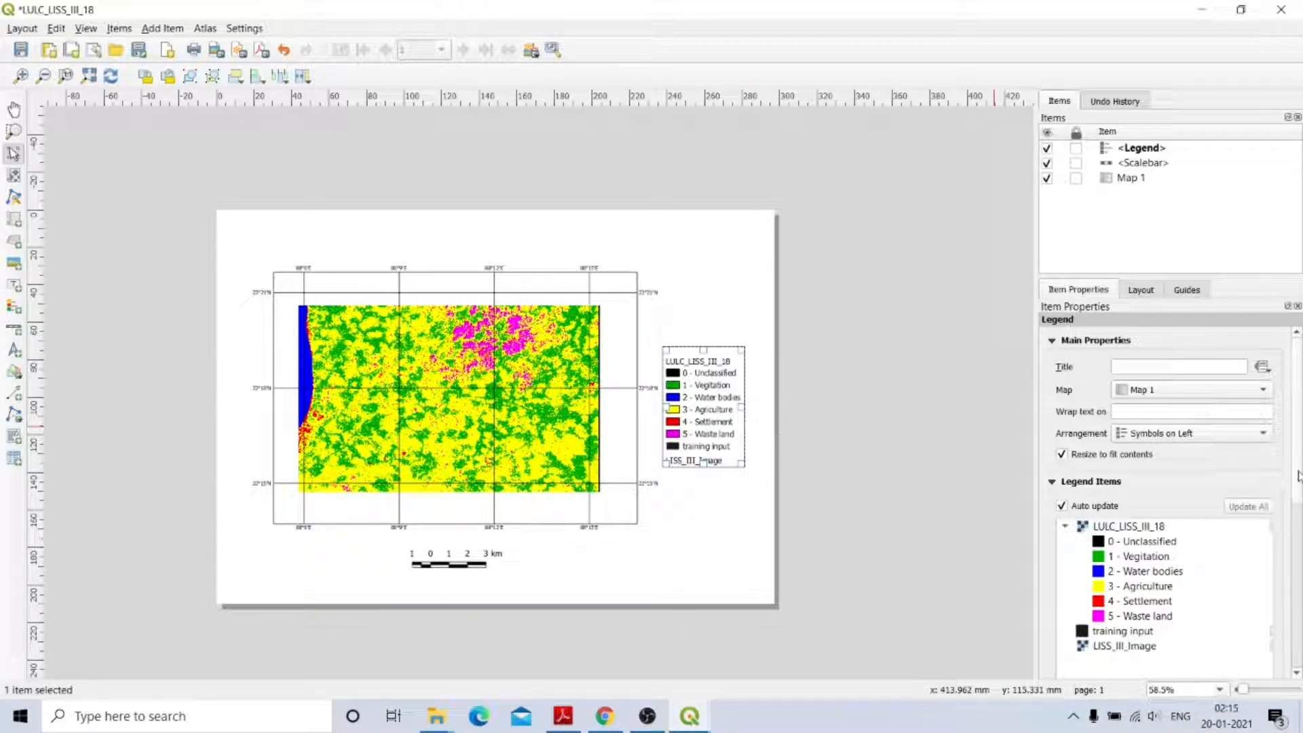
Untick Auto update and remove LISS_III_Image and training input from the legend.
{"action": "scroll", "coordinate": [1300, 517], "scroll_direction": "down", "scroll_amount": 3}
{"action": "scroll", "coordinate": [1300, 517], "scroll_direction": "up", "scroll_amount": 2}
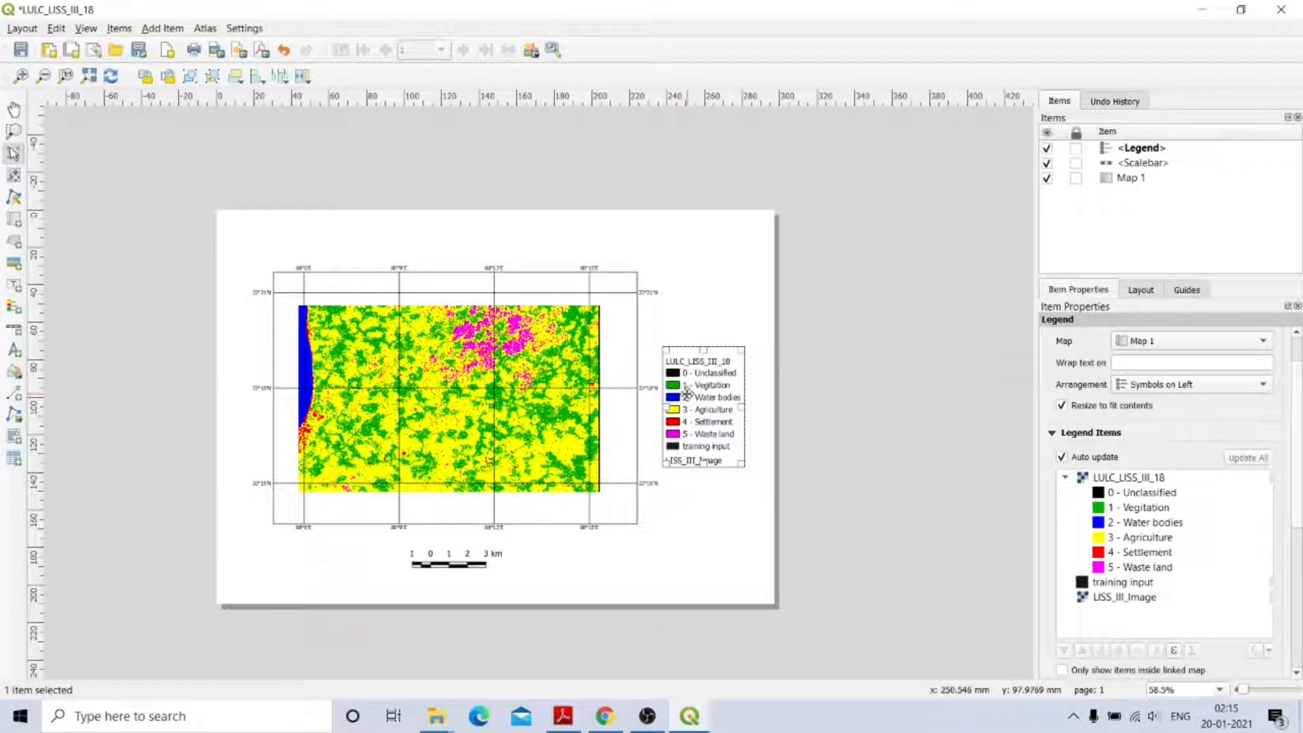
{"action": "scroll", "coordinate": [1301, 432], "scroll_direction": "down", "scroll_amount": 3}
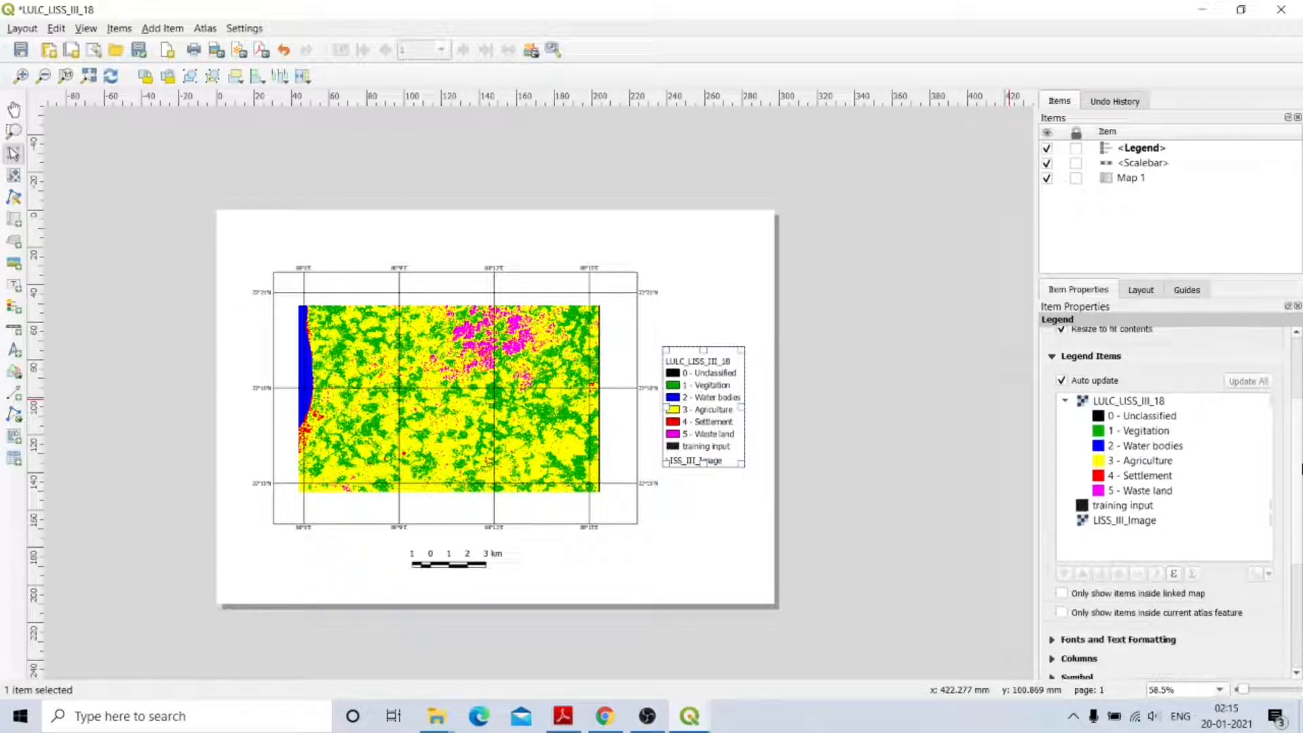
{"action": "scroll", "coordinate": [1298, 465], "scroll_direction": "down", "scroll_amount": 1}
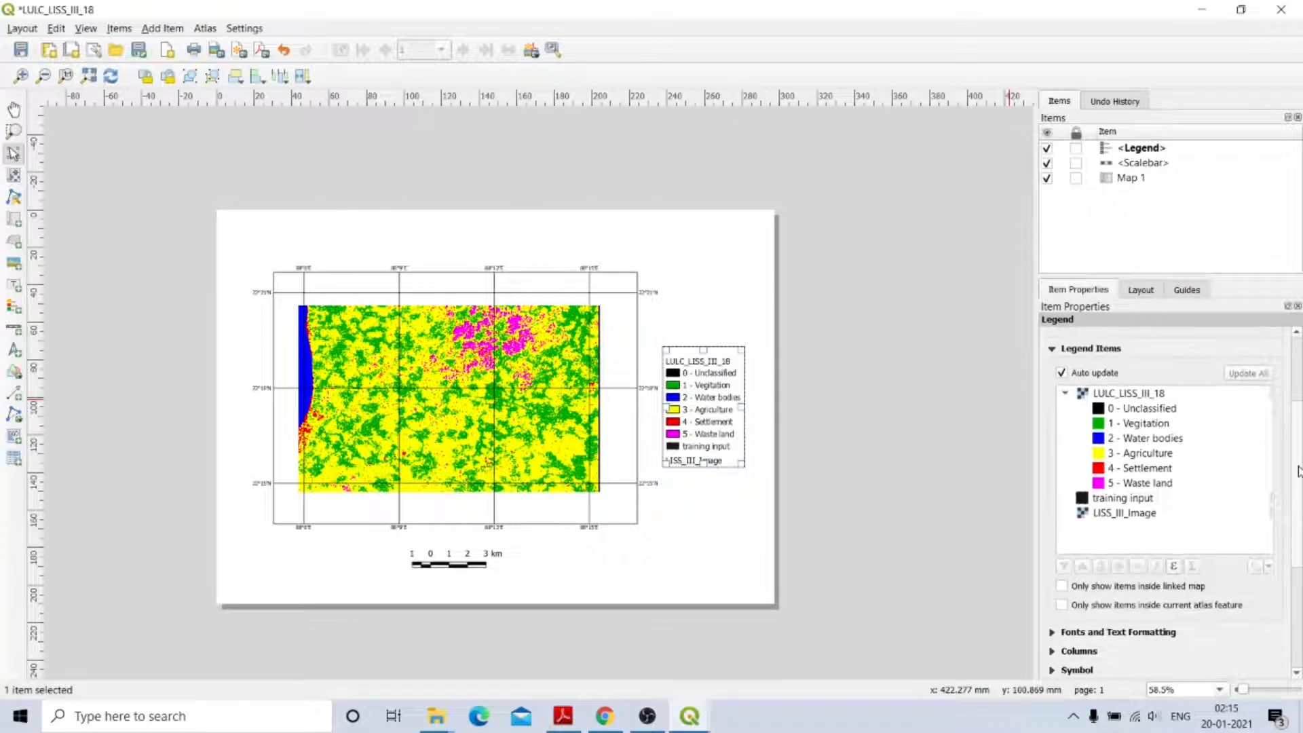
{"action": "left_click", "coordinate": [1063, 374]}
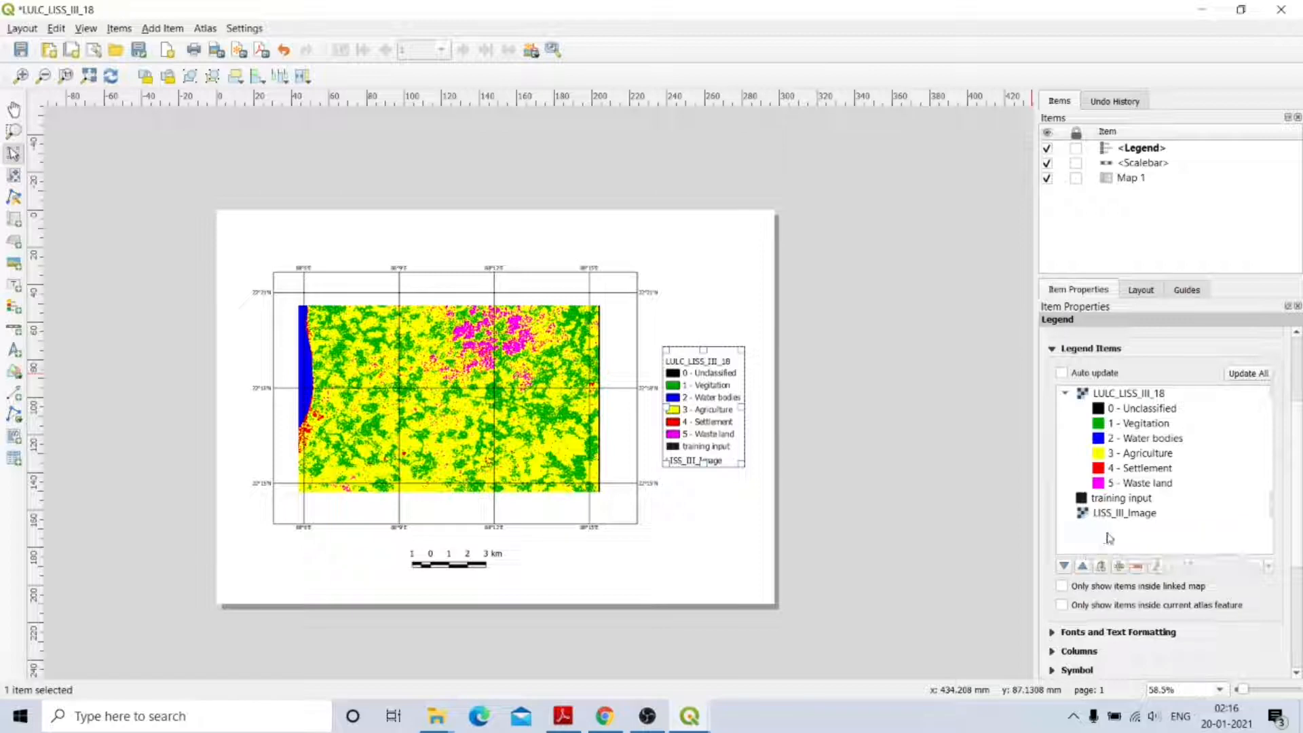
{"action": "left_click", "coordinate": [1120, 520]}
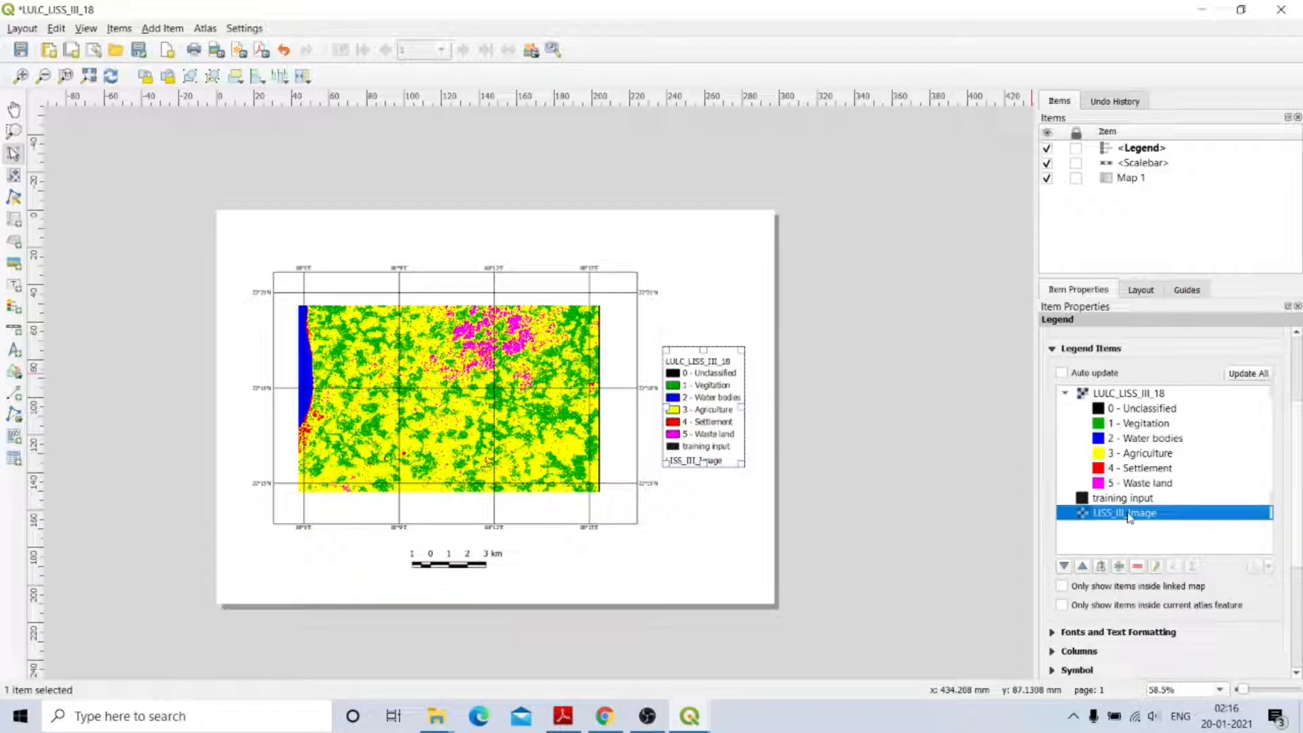
{"action": "left_click", "coordinate": [1138, 567]}
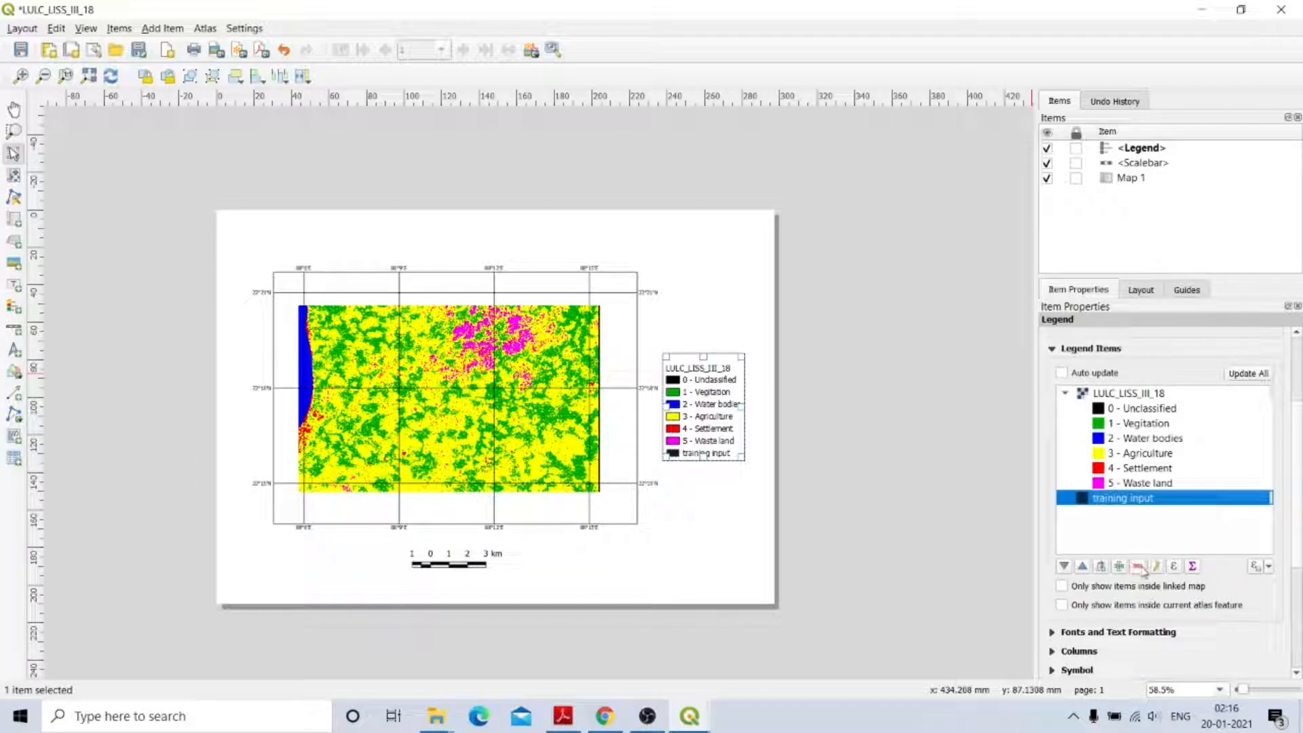
{"action": "left_click", "coordinate": [1138, 566]}
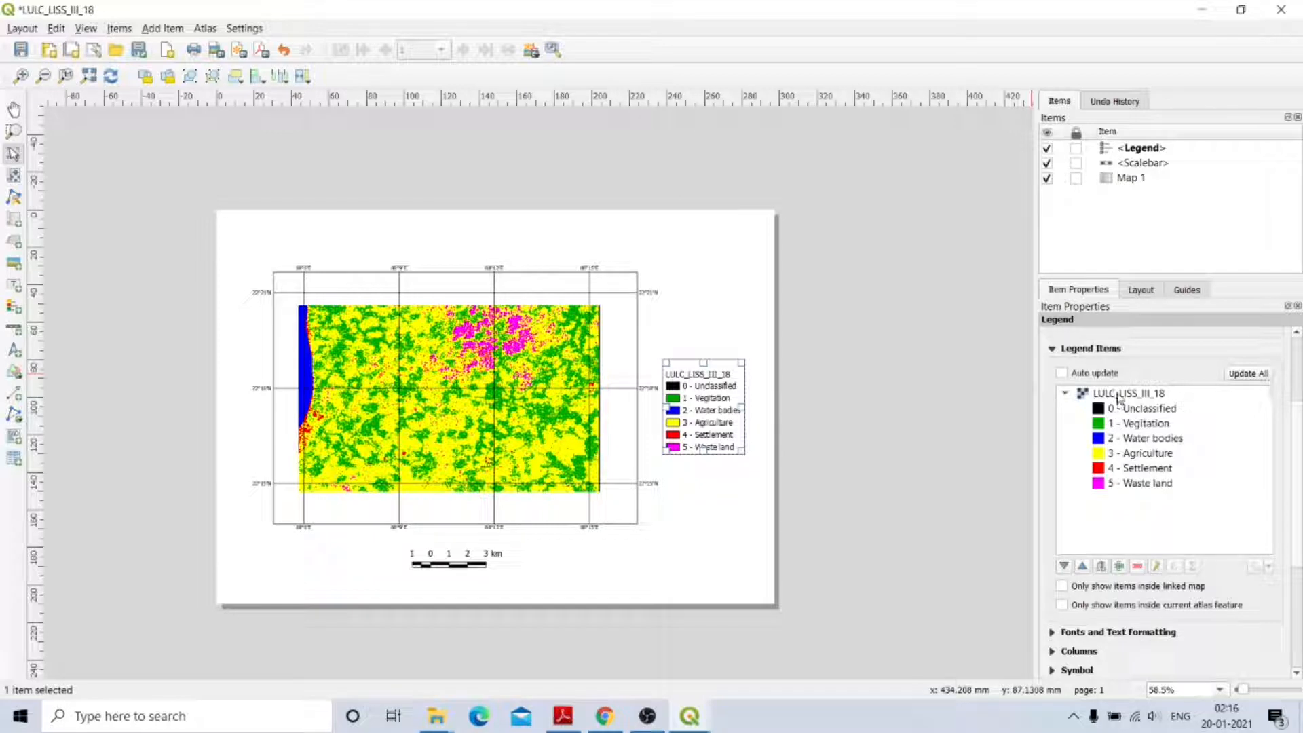
Clear the LULC_LISS_III_18 legend heading's item text.
{"action": "double_click", "coordinate": [1119, 395]}
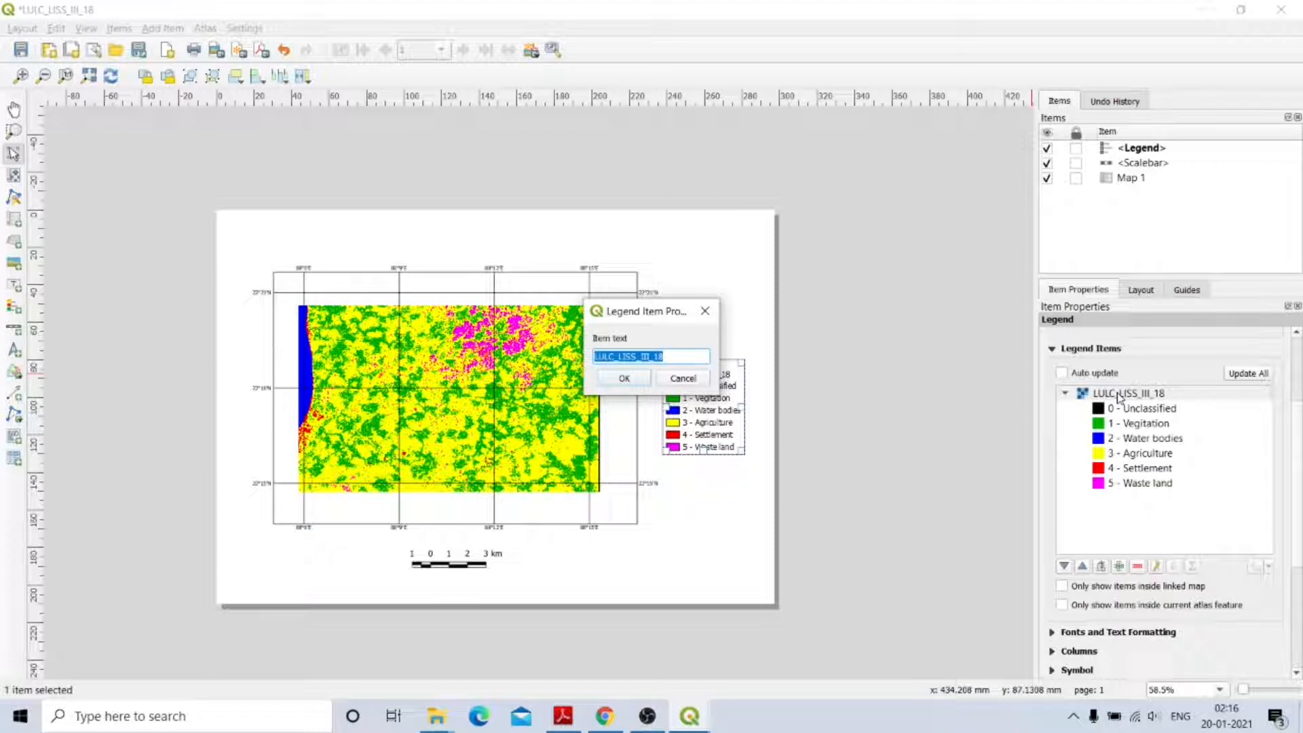
{"action": "key", "text": "BackSpace"}
{"action": "left_click", "coordinate": [631, 380]}
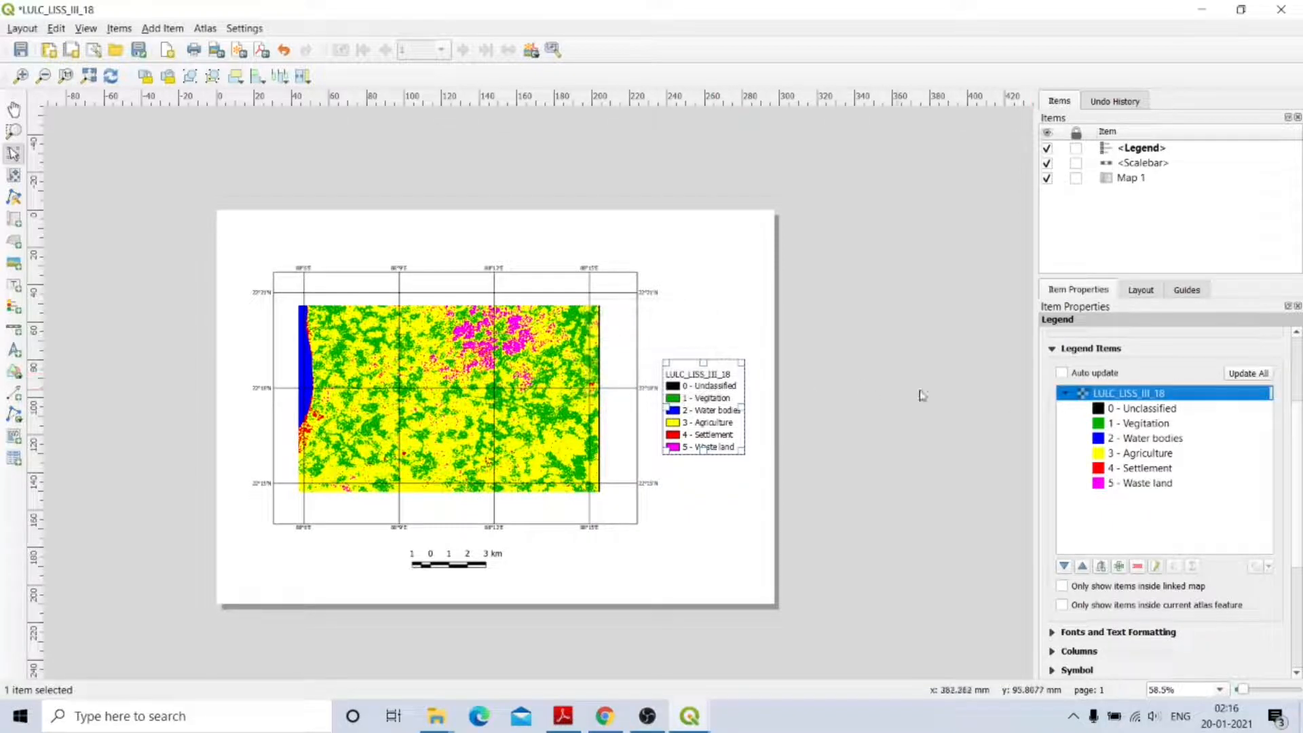
{"action": "double_click", "coordinate": [1142, 394]}
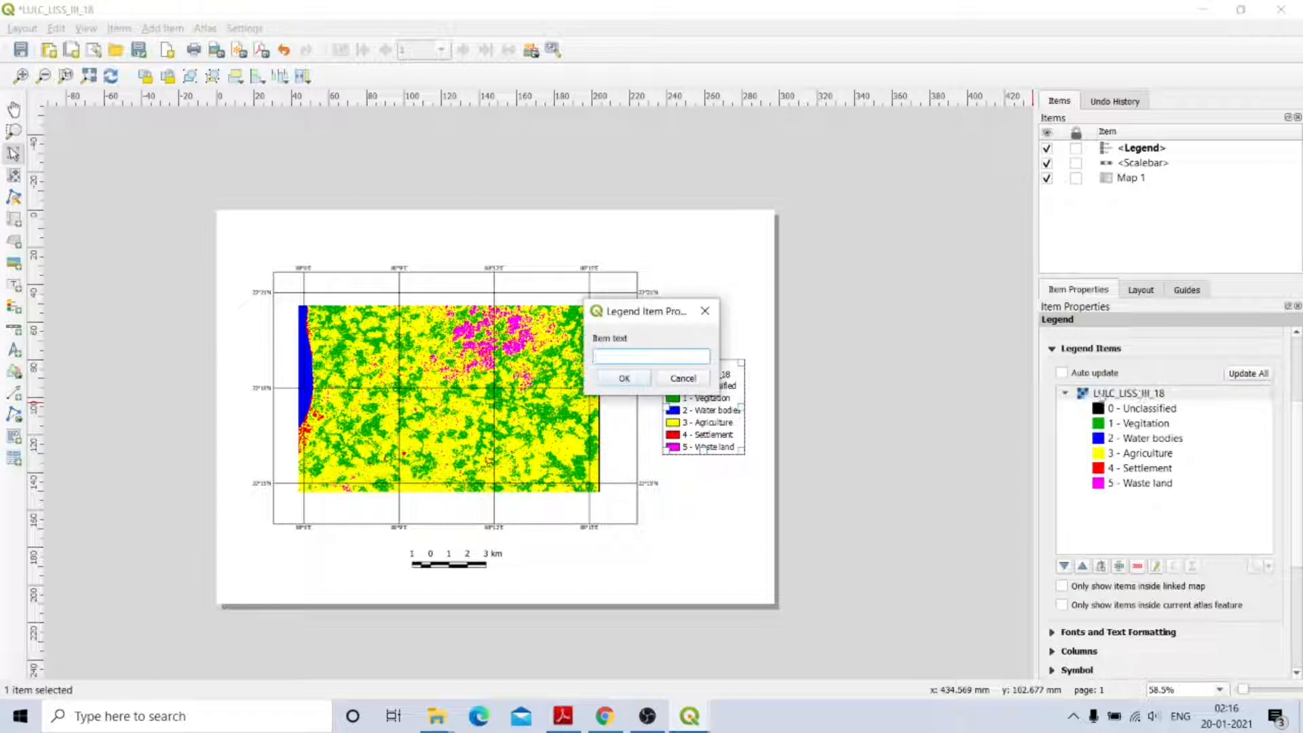
{"action": "left_click", "coordinate": [625, 379]}
{"action": "double_click", "coordinate": [1067, 395]}
{"action": "left_click", "coordinate": [698, 379]}
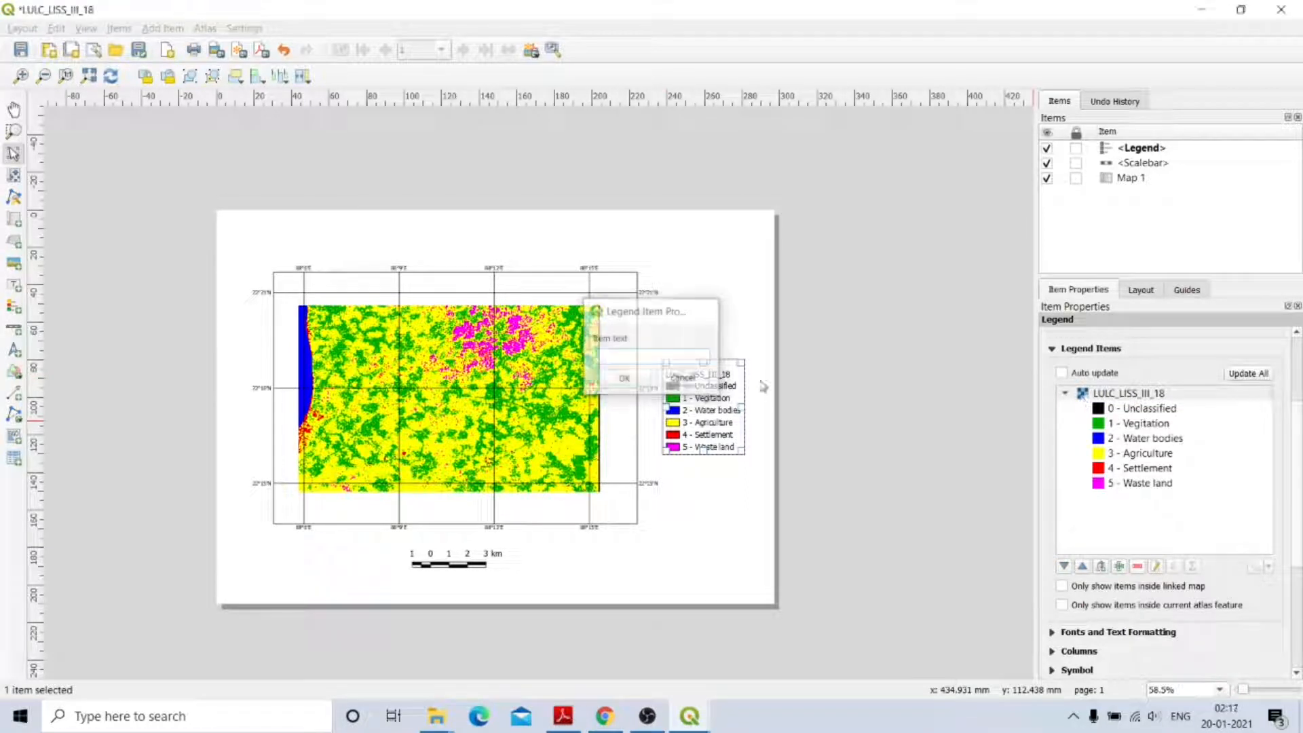
Undo an accidental removal of the legend's class entries and reselect the layer heading.
{"action": "left_click", "coordinate": [1138, 568]}
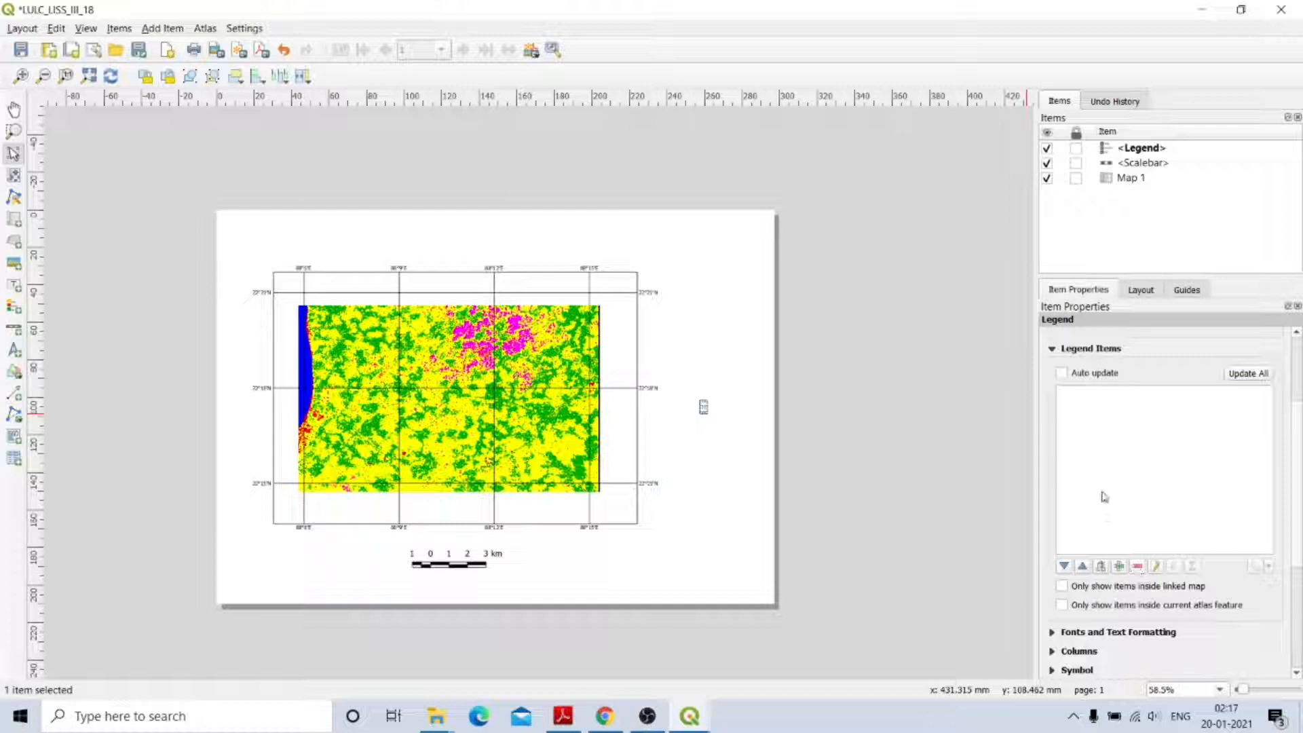
{"action": "key", "text": "ctrl+z"}
{"action": "left_click", "coordinate": [1143, 431]}
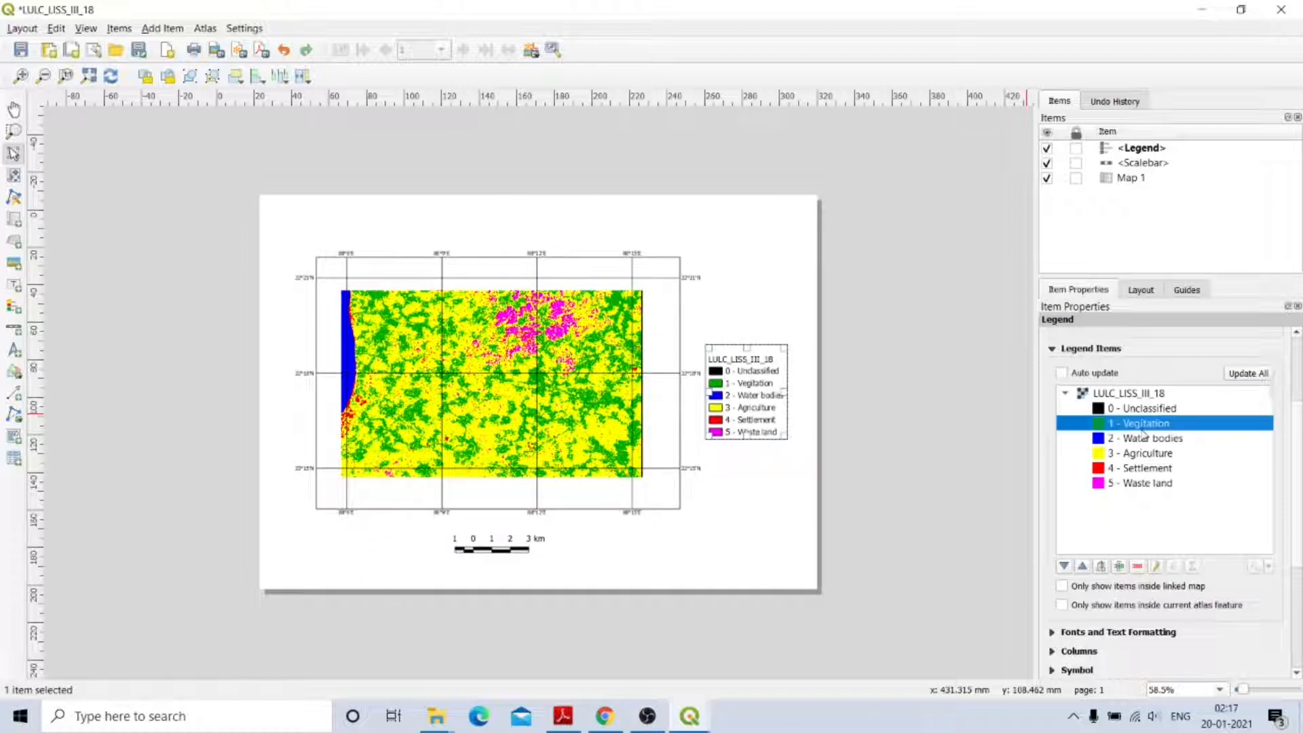
{"action": "left_click", "coordinate": [747, 362]}
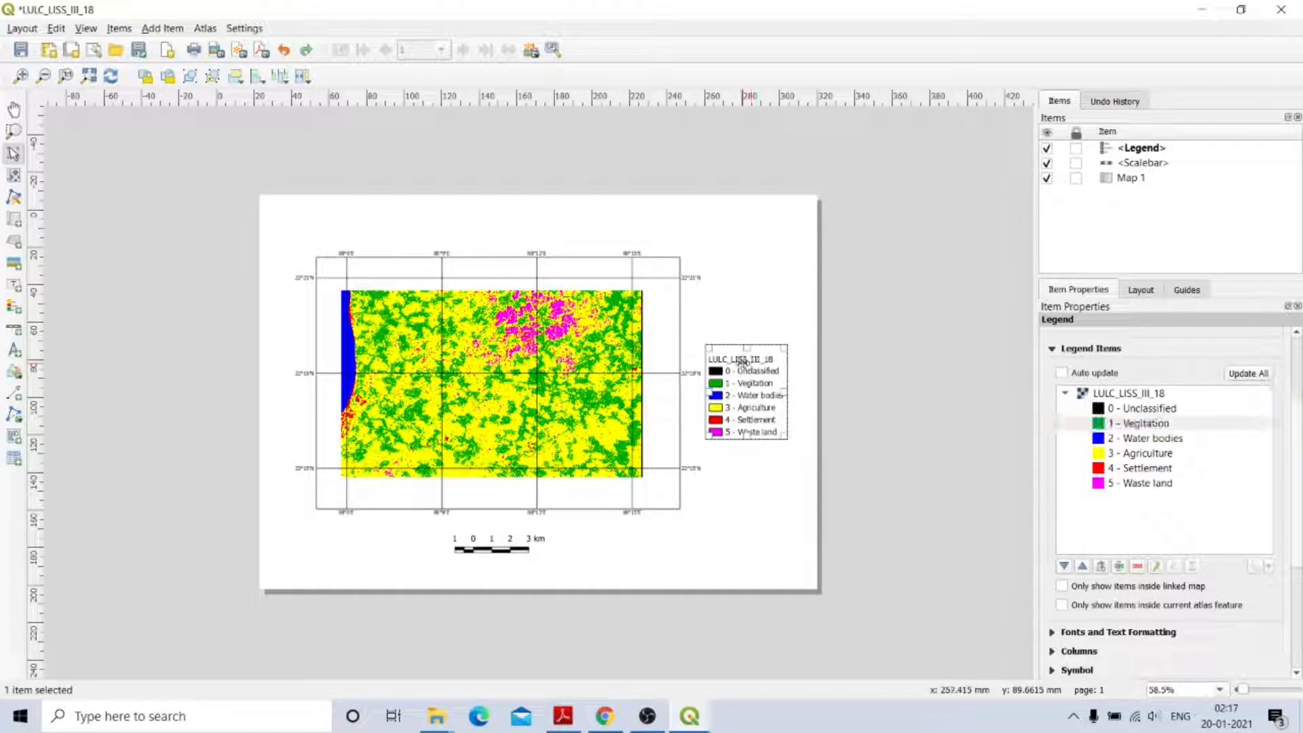
{"action": "left_click", "coordinate": [1065, 396]}
{"action": "left_click", "coordinate": [1064, 396]}
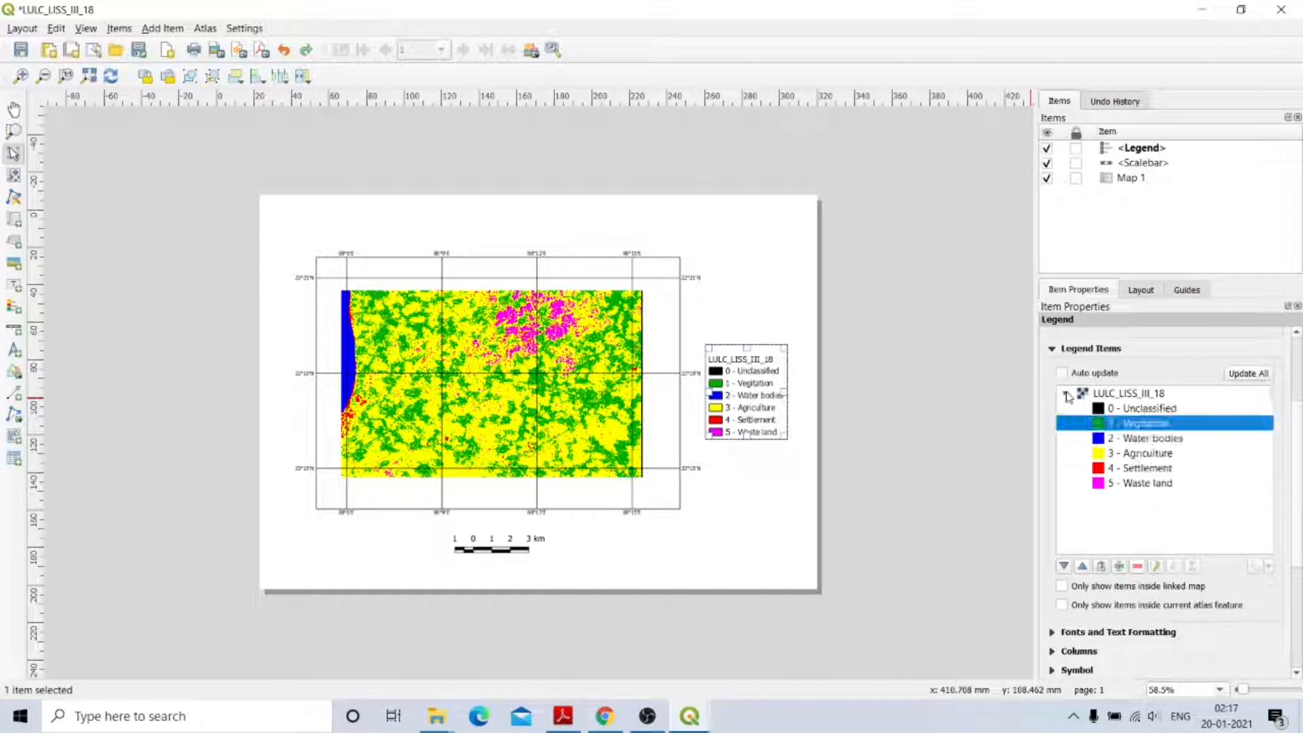
{"action": "left_click", "coordinate": [1127, 395]}
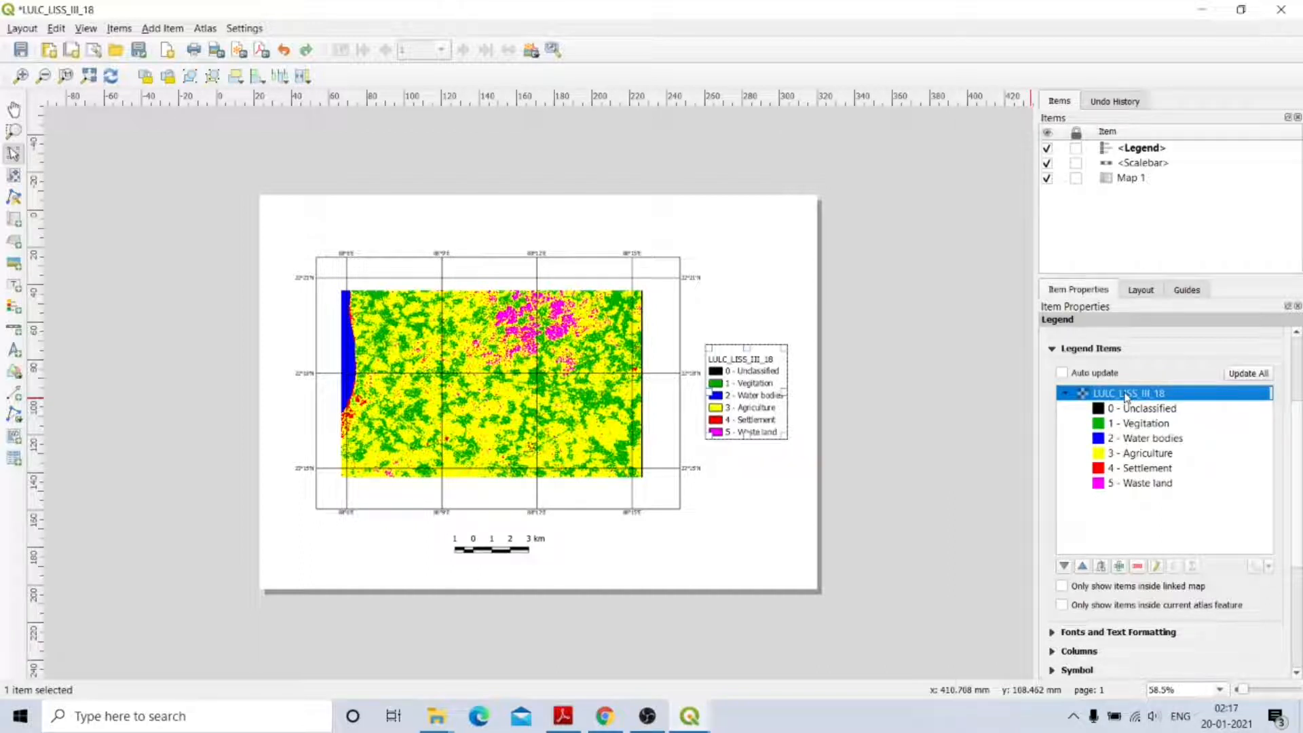
{"action": "double_click", "coordinate": [1126, 395]}
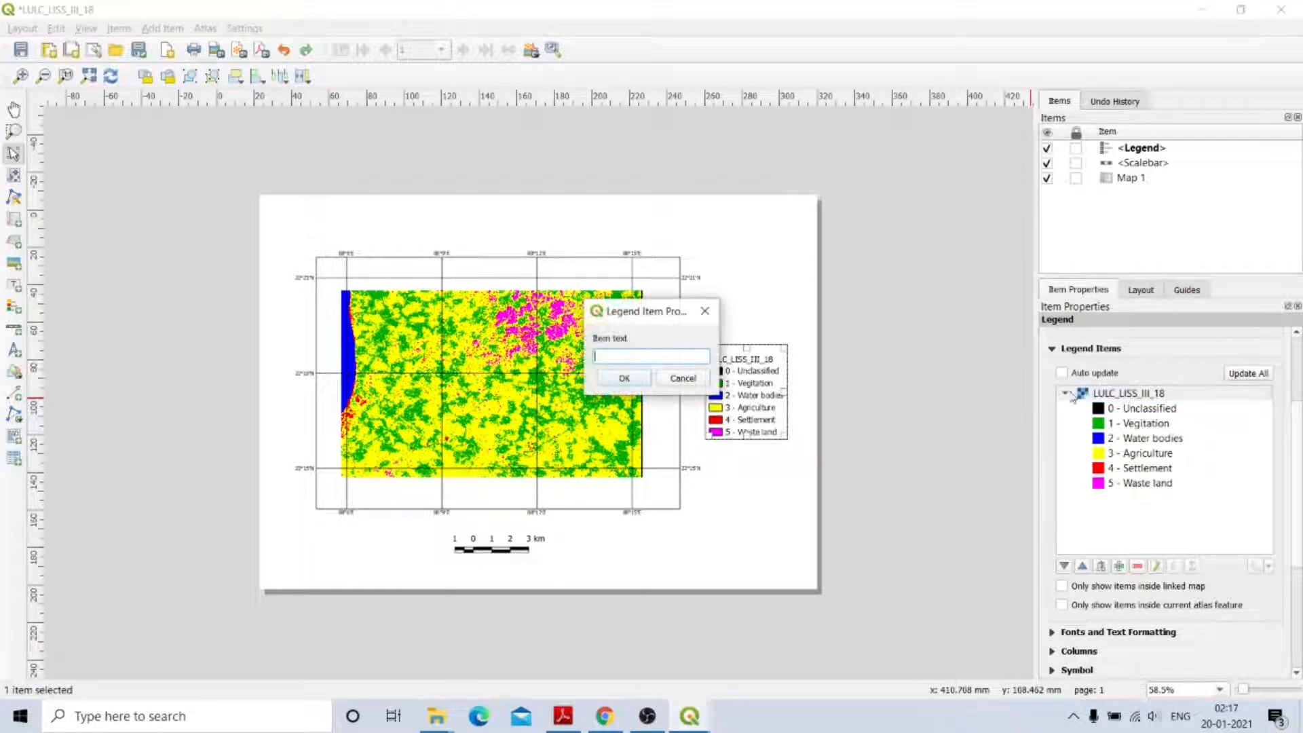
{"action": "left_click", "coordinate": [623, 378]}
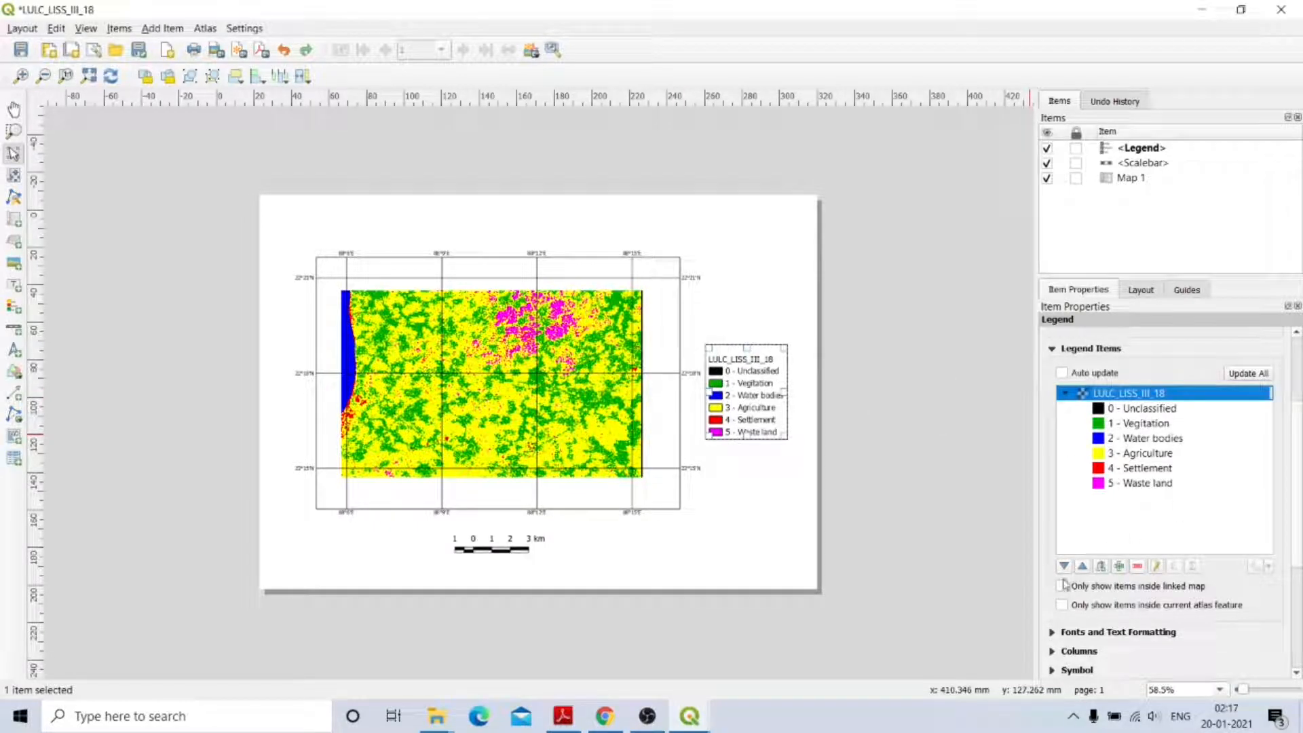
{"action": "left_click", "coordinate": [1083, 569]}
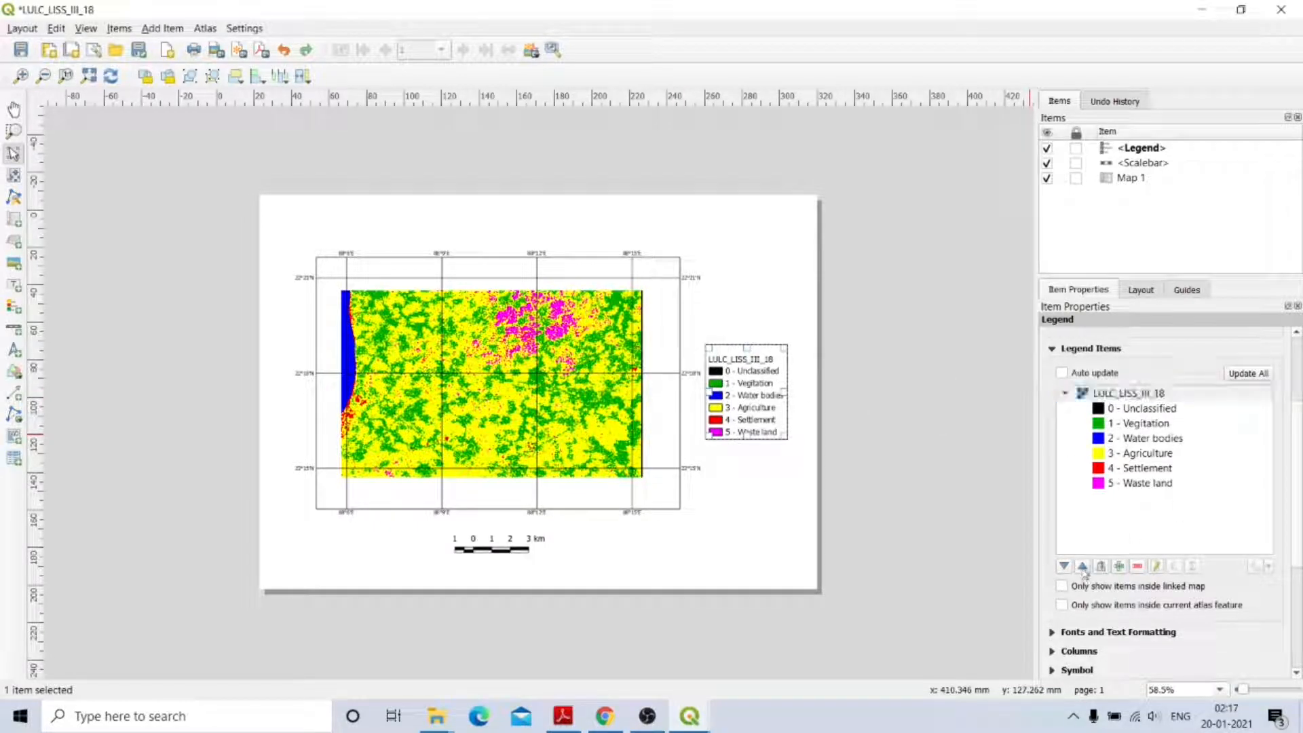
Set the LULC_LISS_III_18 layer row to Hidden in Legend Items.
{"action": "left_click", "coordinate": [1132, 396]}
{"action": "right_click", "coordinate": [1133, 396]}
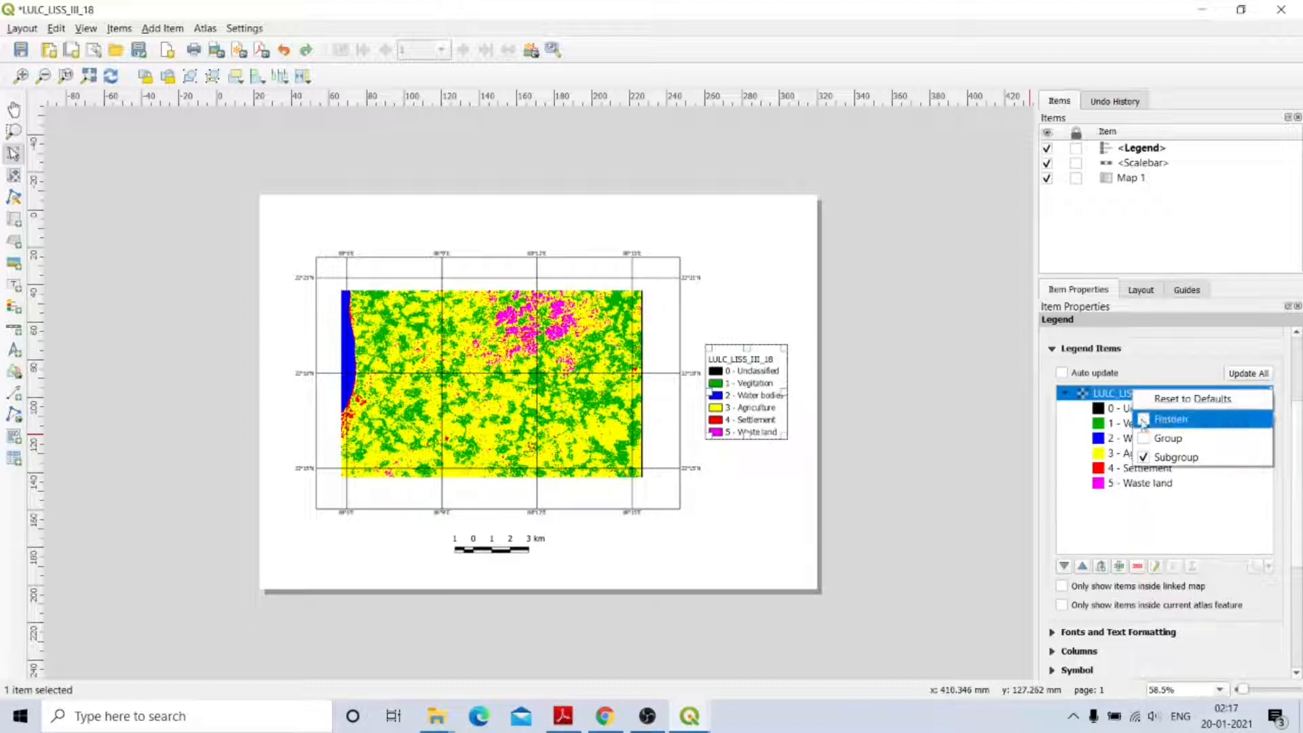
{"action": "left_click", "coordinate": [1144, 421]}
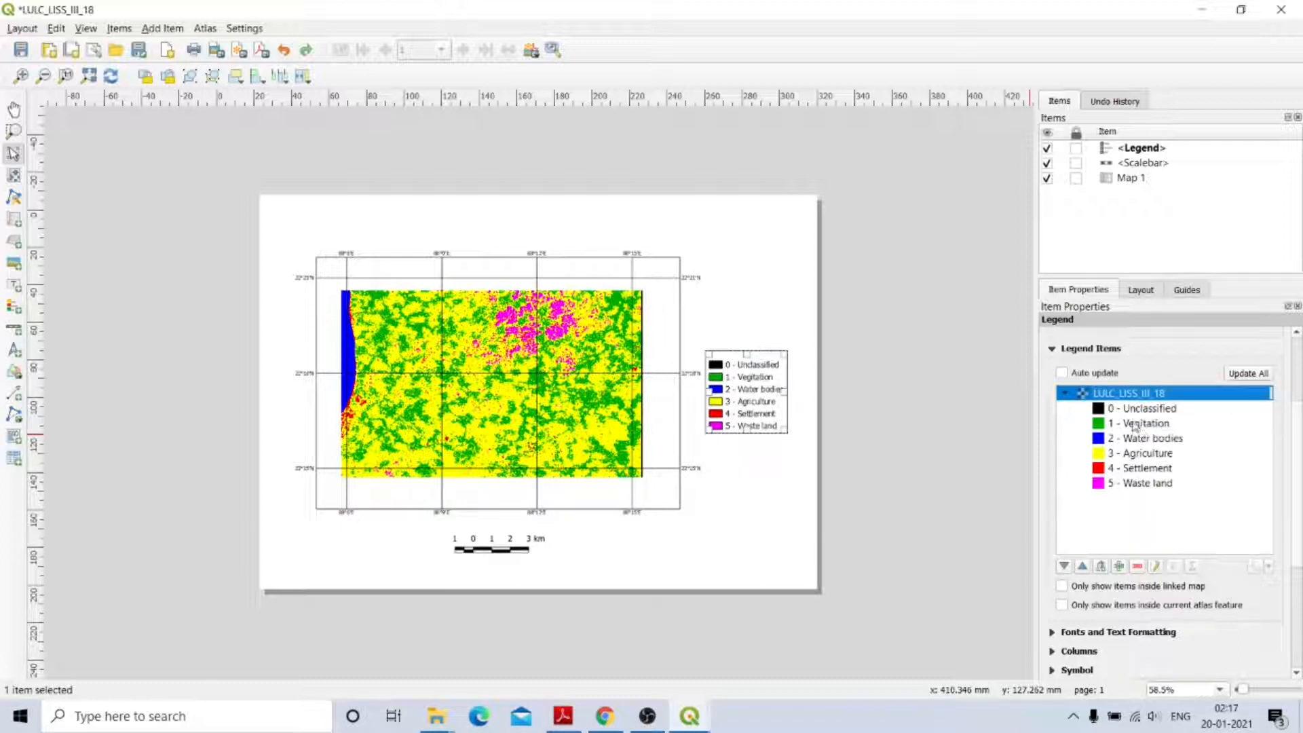
{"action": "left_click", "coordinate": [768, 408]}
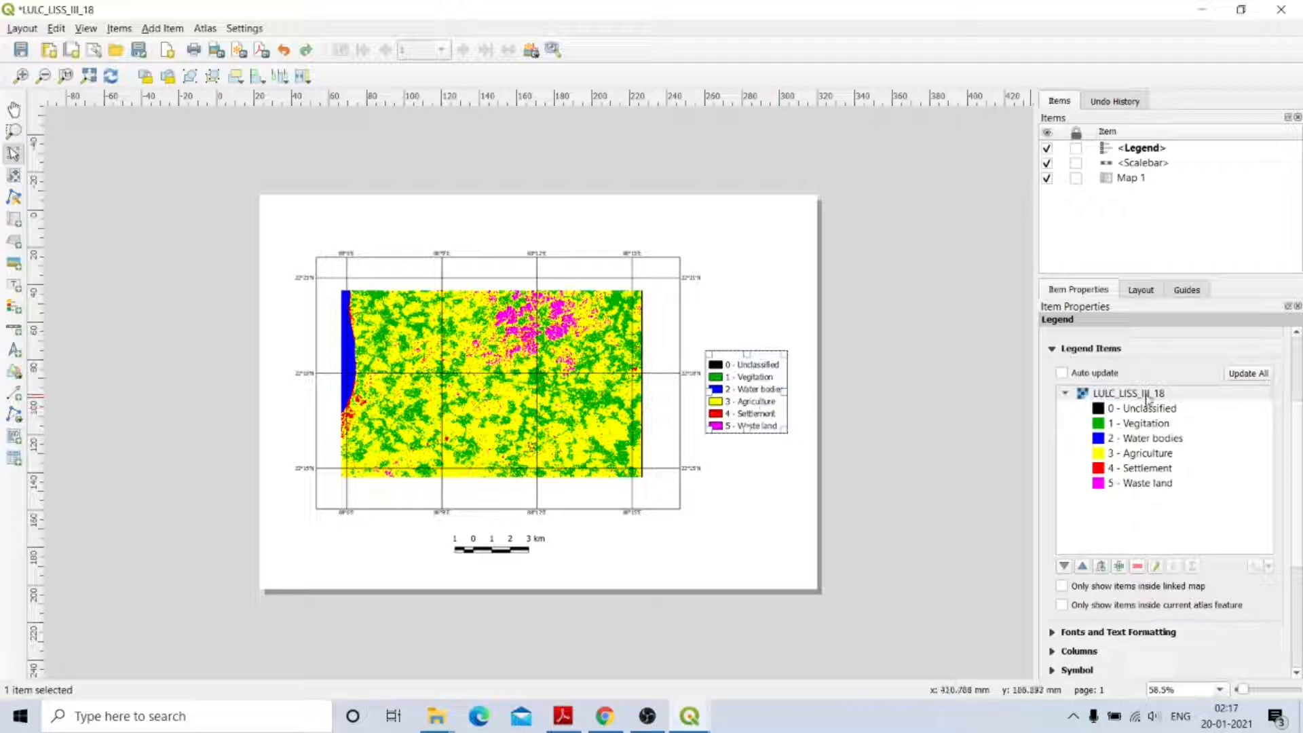
Remove the '0 -' and '1 -' prefixes from Unclassified and Vegitation.
{"action": "right_click", "coordinate": [1147, 397]}
{"action": "left_click", "coordinate": [1156, 518]}
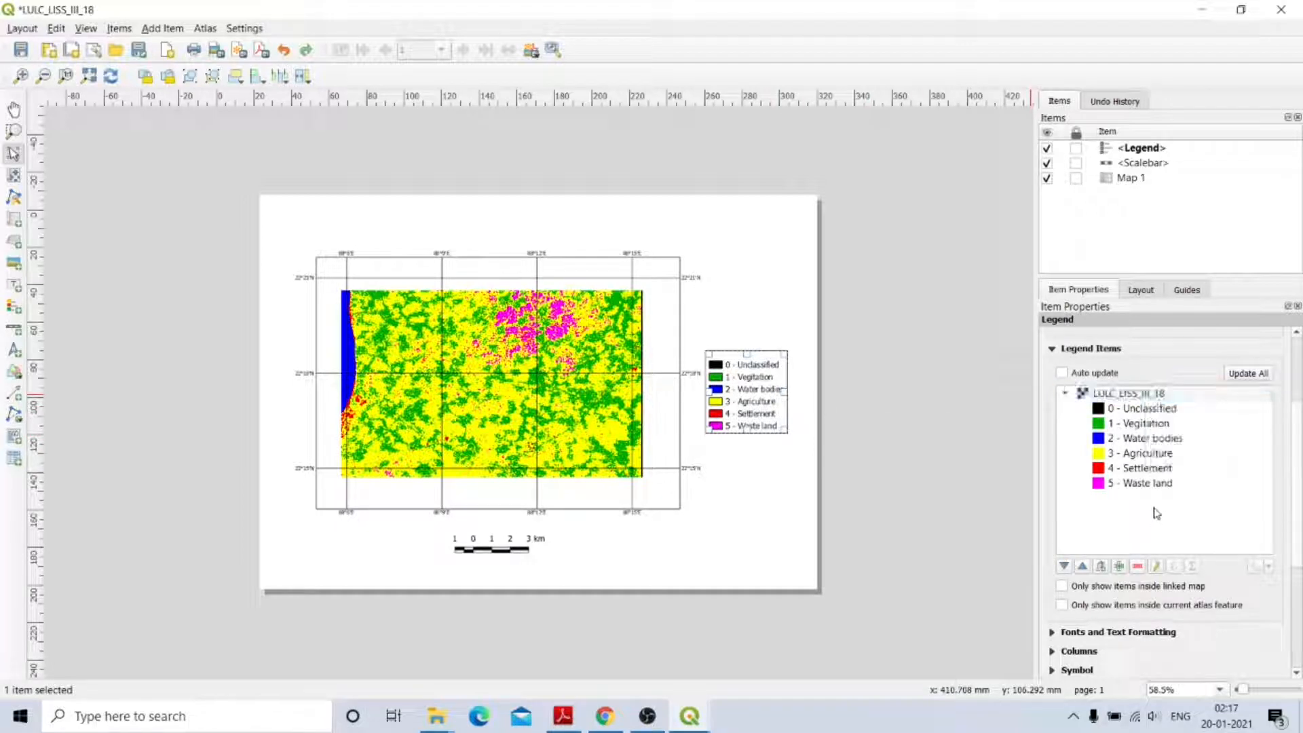
{"action": "double_click", "coordinate": [1147, 408]}
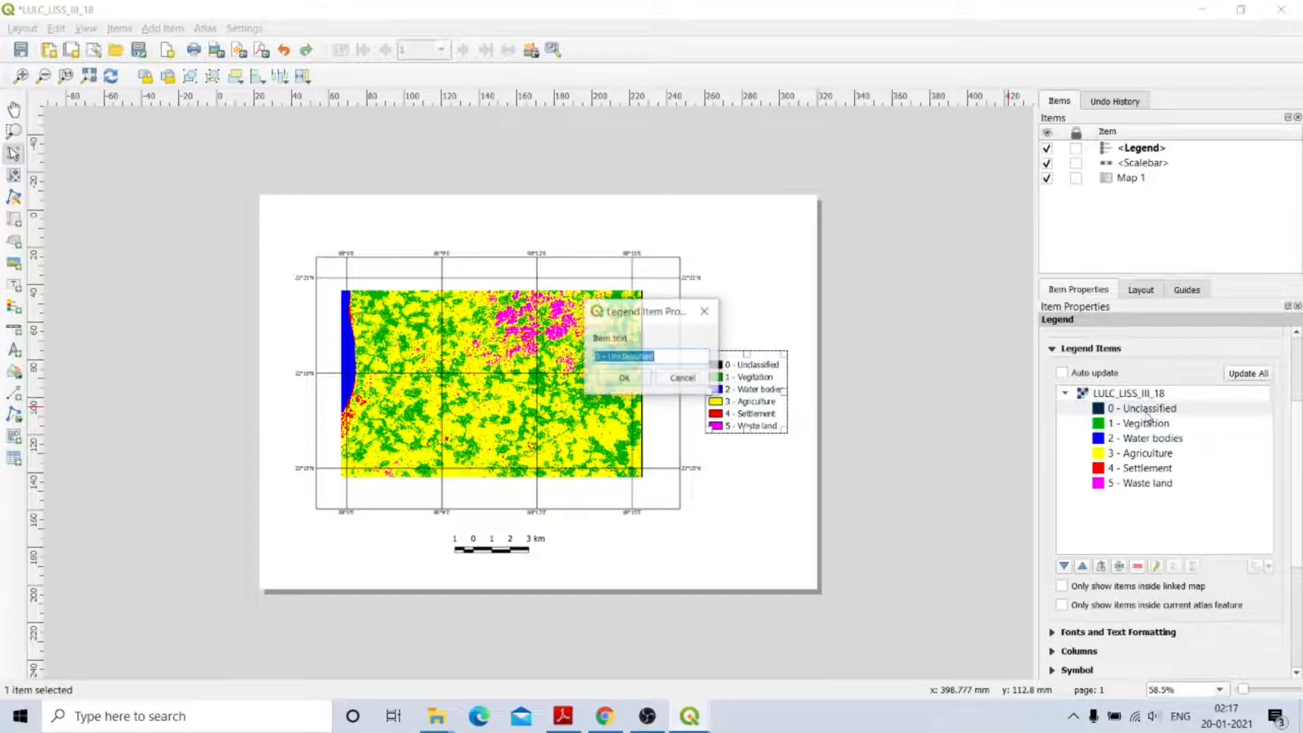
{"action": "left_click", "coordinate": [609, 355]}
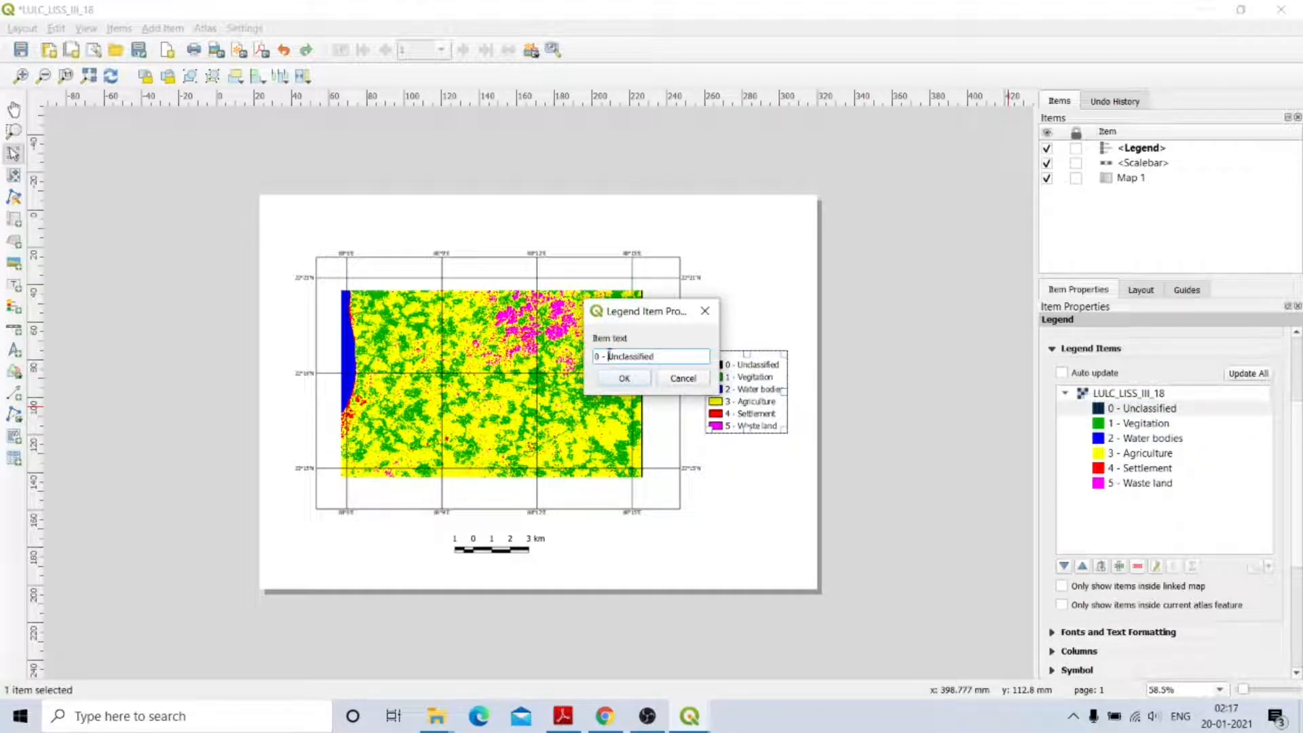
{"action": "key", "text": "BackSpace"}
{"action": "key", "text": "BackSpace"}
{"action": "key", "text": "BackSpace"}
{"action": "key", "text": "BackSpace"}
{"action": "left_click", "coordinate": [613, 383]}
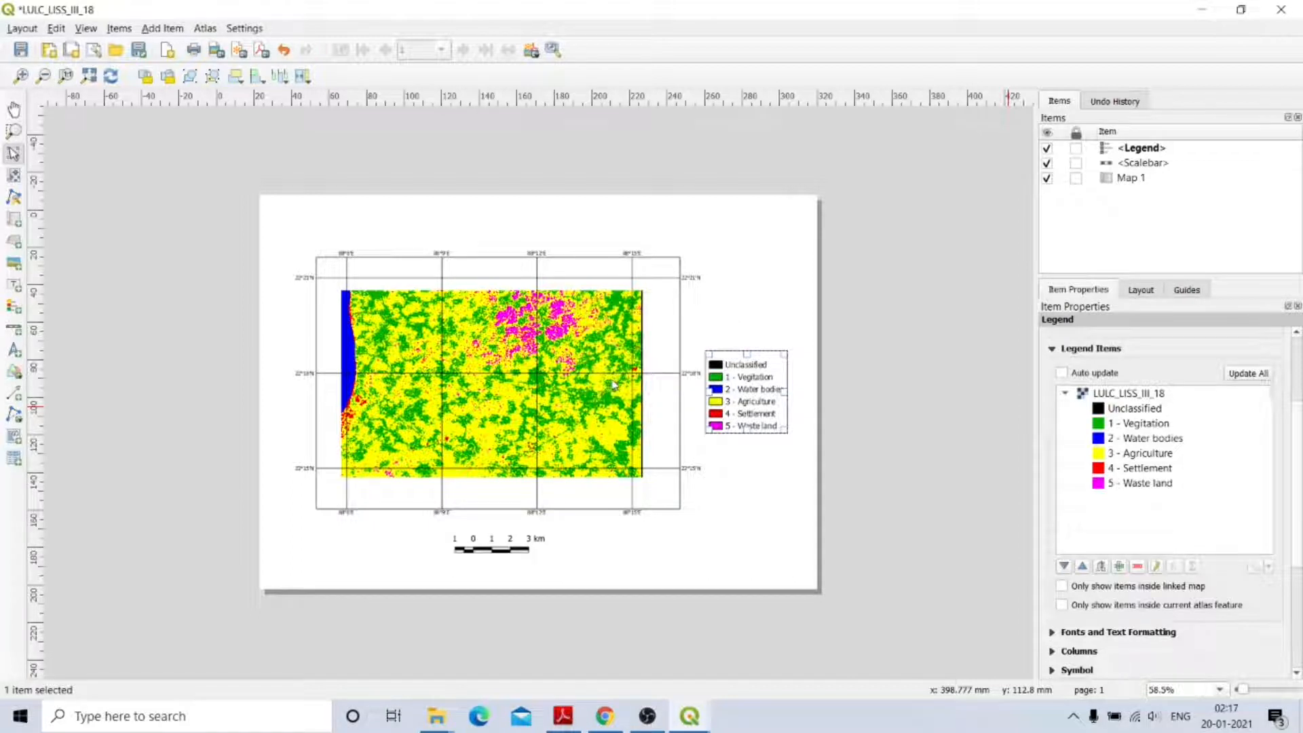
{"action": "left_click", "coordinate": [1122, 426]}
{"action": "double_click", "coordinate": [1121, 426]}
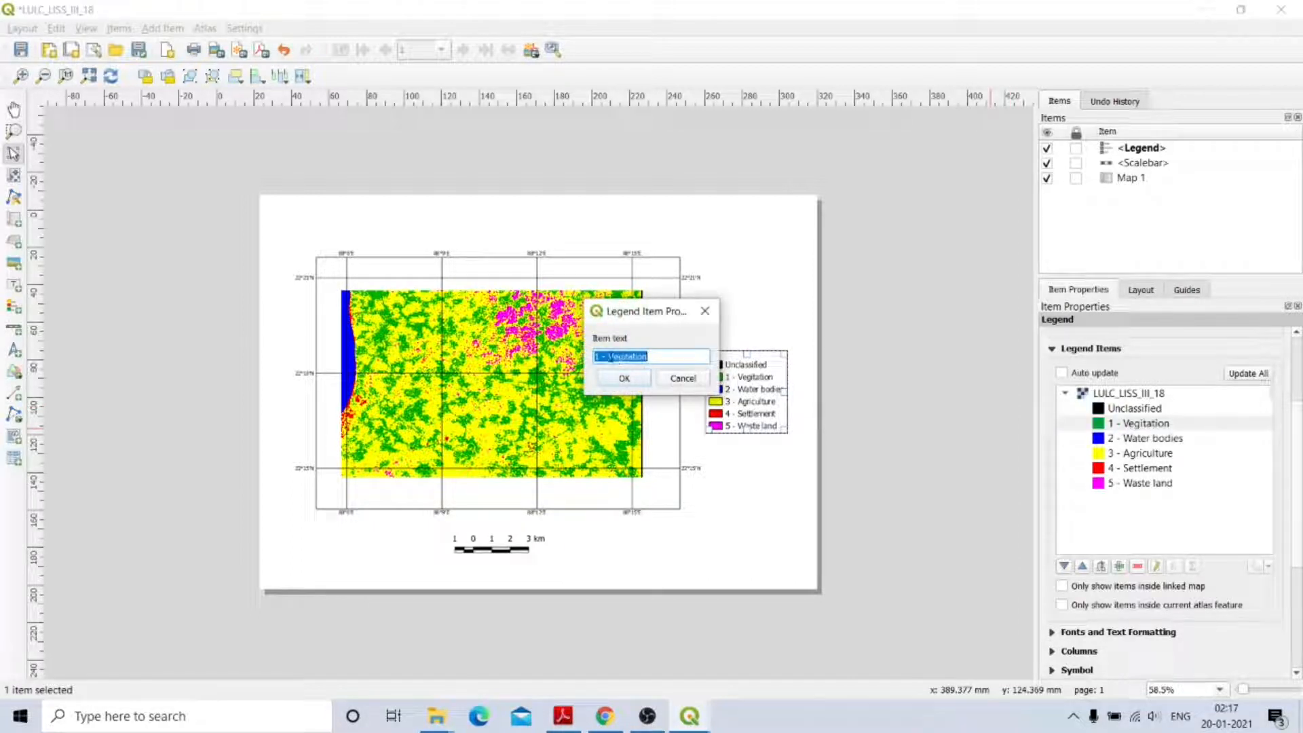
{"action": "left_click", "coordinate": [610, 357]}
{"action": "key", "text": "BackSpace"}
{"action": "key", "text": "BackSpace"}
{"action": "key", "text": "BackSpace"}
{"action": "key", "text": "BackSpace"}
{"action": "left_click", "coordinate": [625, 378]}
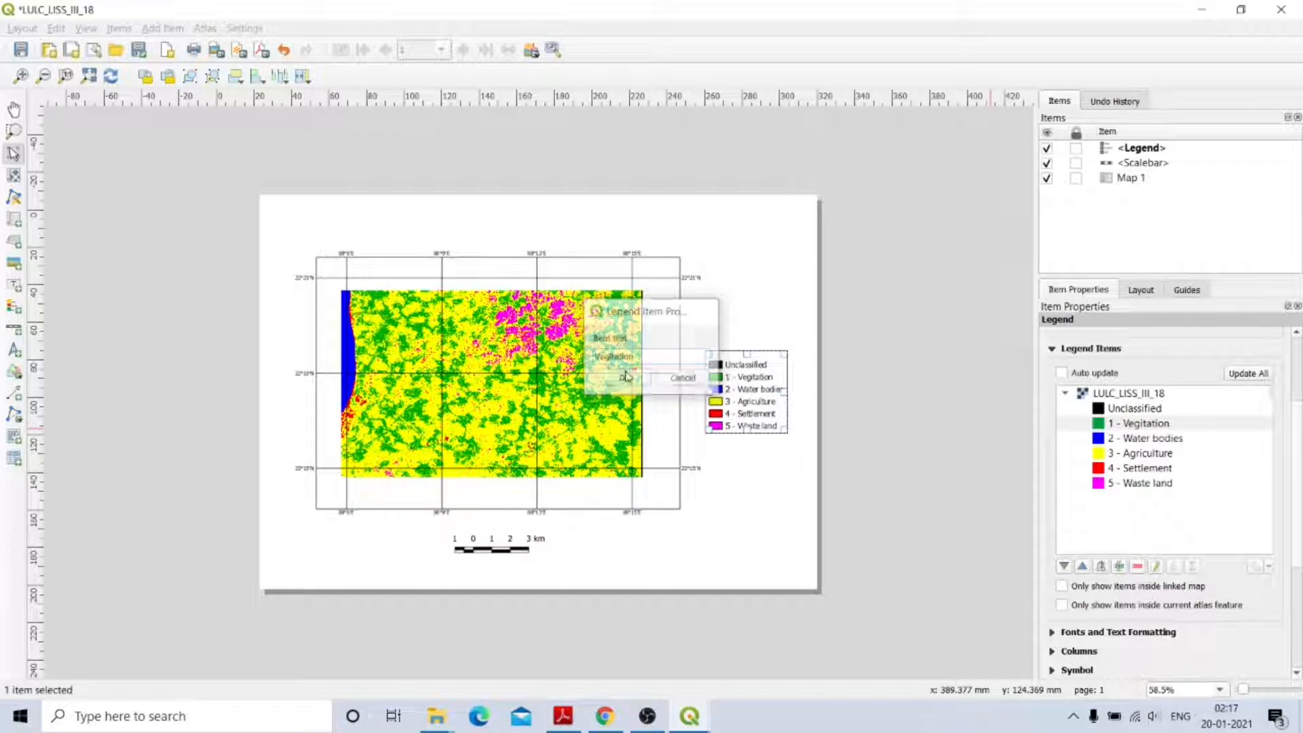
Strip the number prefixes from Water bodies, Agriculture and Settlement.
{"action": "double_click", "coordinate": [1134, 440]}
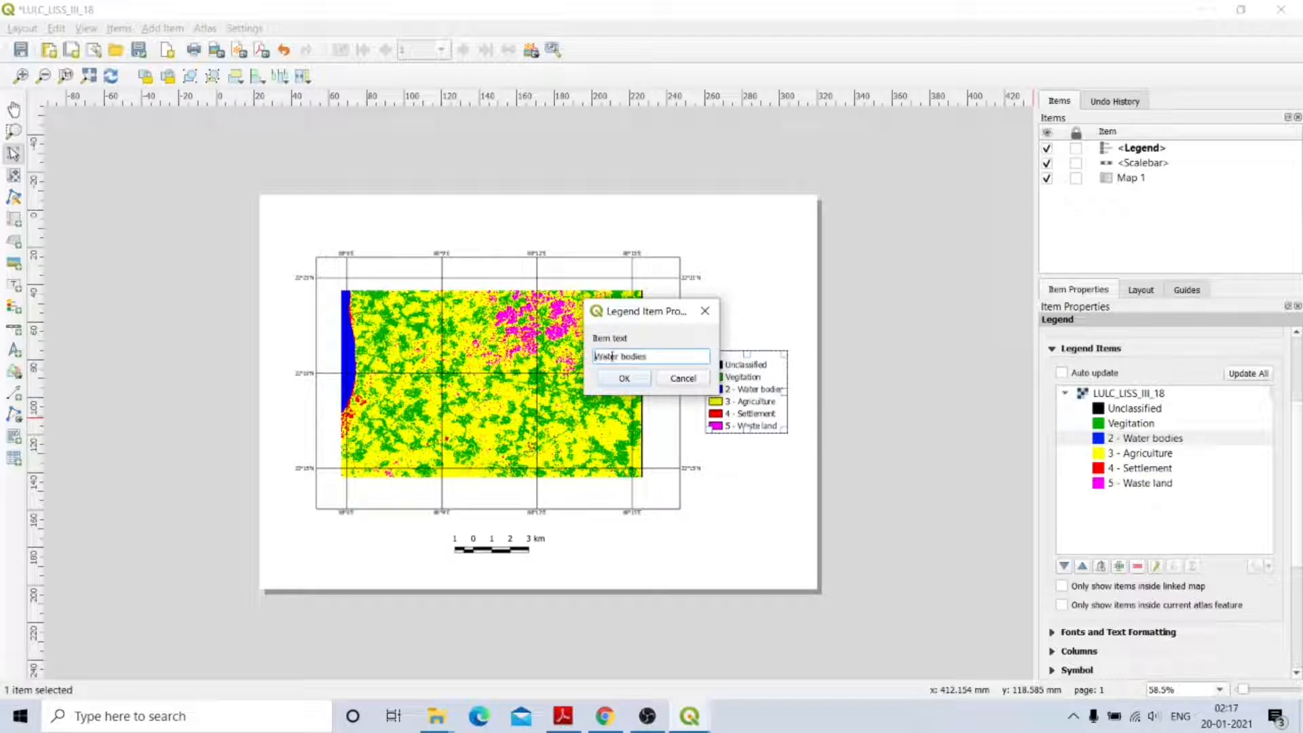
{"action": "left_click", "coordinate": [625, 378]}
{"action": "double_click", "coordinate": [1147, 453]}
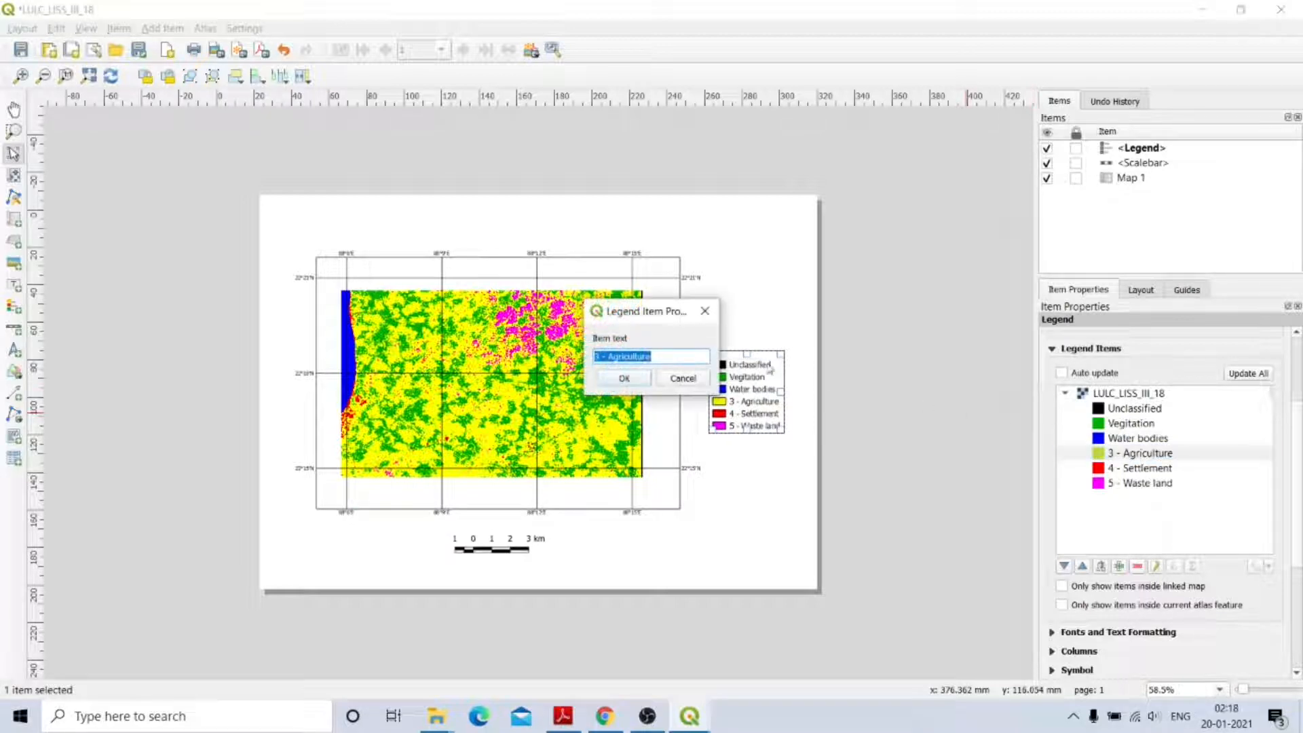
{"action": "left_click", "coordinate": [611, 358]}
{"action": "key", "text": "BackSpace"}
{"action": "key", "text": "BackSpace"}
{"action": "key", "text": "BackSpace"}
{"action": "key", "text": "BackSpace"}
{"action": "left_click", "coordinate": [623, 378]}
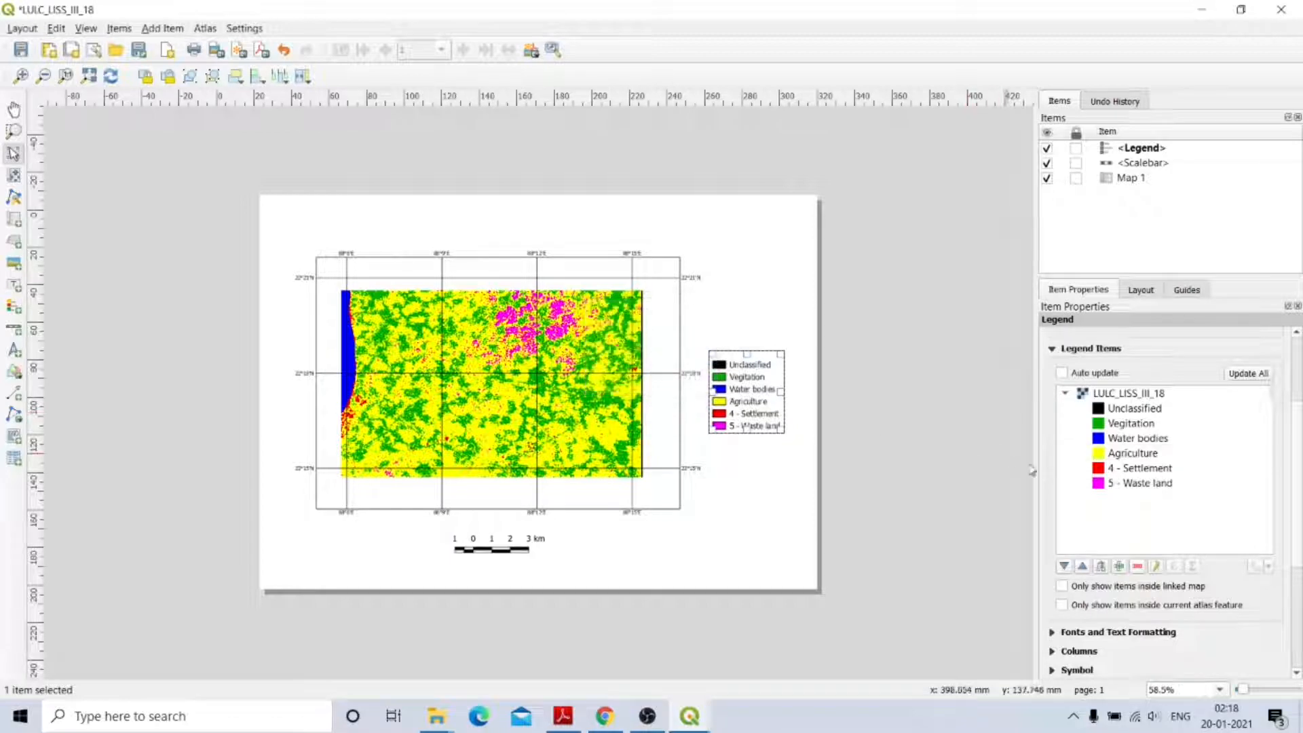
{"action": "double_click", "coordinate": [1146, 470]}
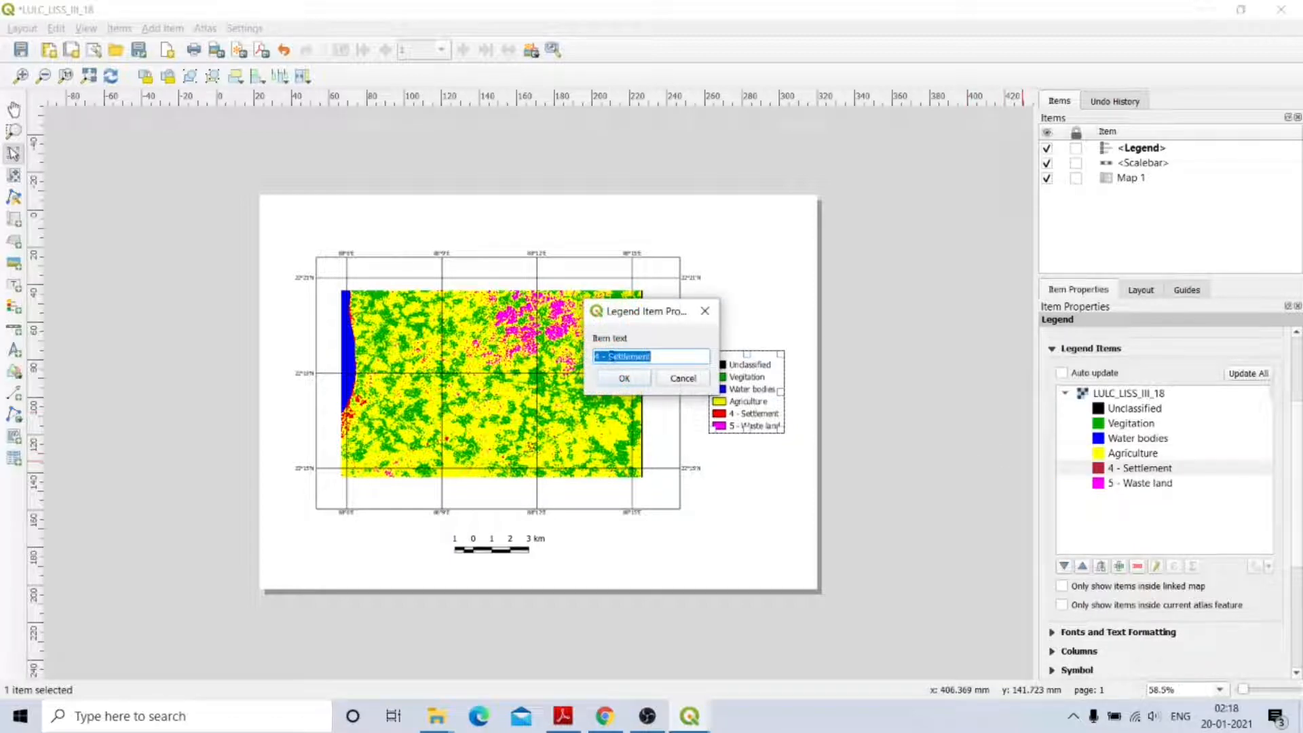
{"action": "left_click", "coordinate": [612, 357]}
{"action": "key", "text": "BackSpace"}
{"action": "key", "text": "BackSpace"}
{"action": "key", "text": "BackSpace"}
{"action": "key", "text": "BackSpace"}
{"action": "left_click", "coordinate": [624, 378]}
Strip the '5 -' prefix from the Waste land entry.
{"action": "double_click", "coordinate": [1147, 483]}
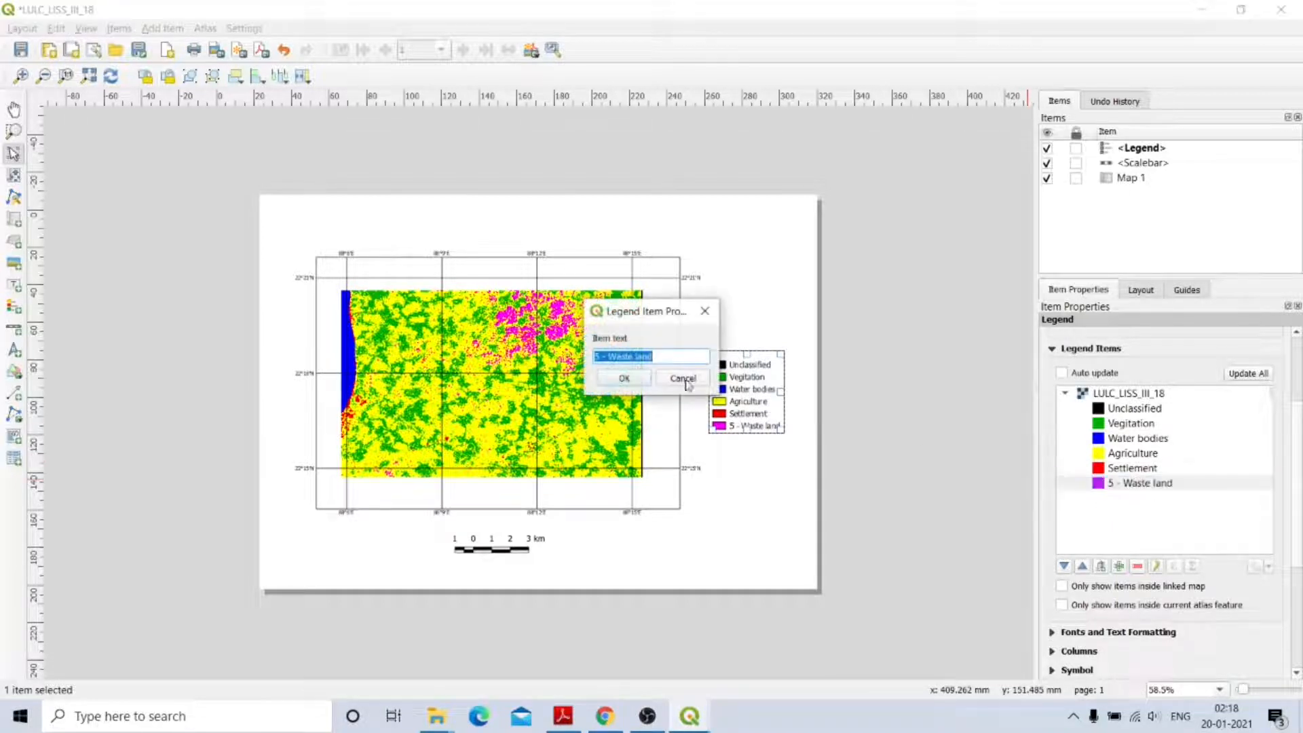
{"action": "left_click", "coordinate": [608, 359]}
{"action": "key", "text": "BackSpace"}
{"action": "key", "text": "BackSpace"}
{"action": "key", "text": "BackSpace"}
{"action": "key", "text": "BackSpace"}
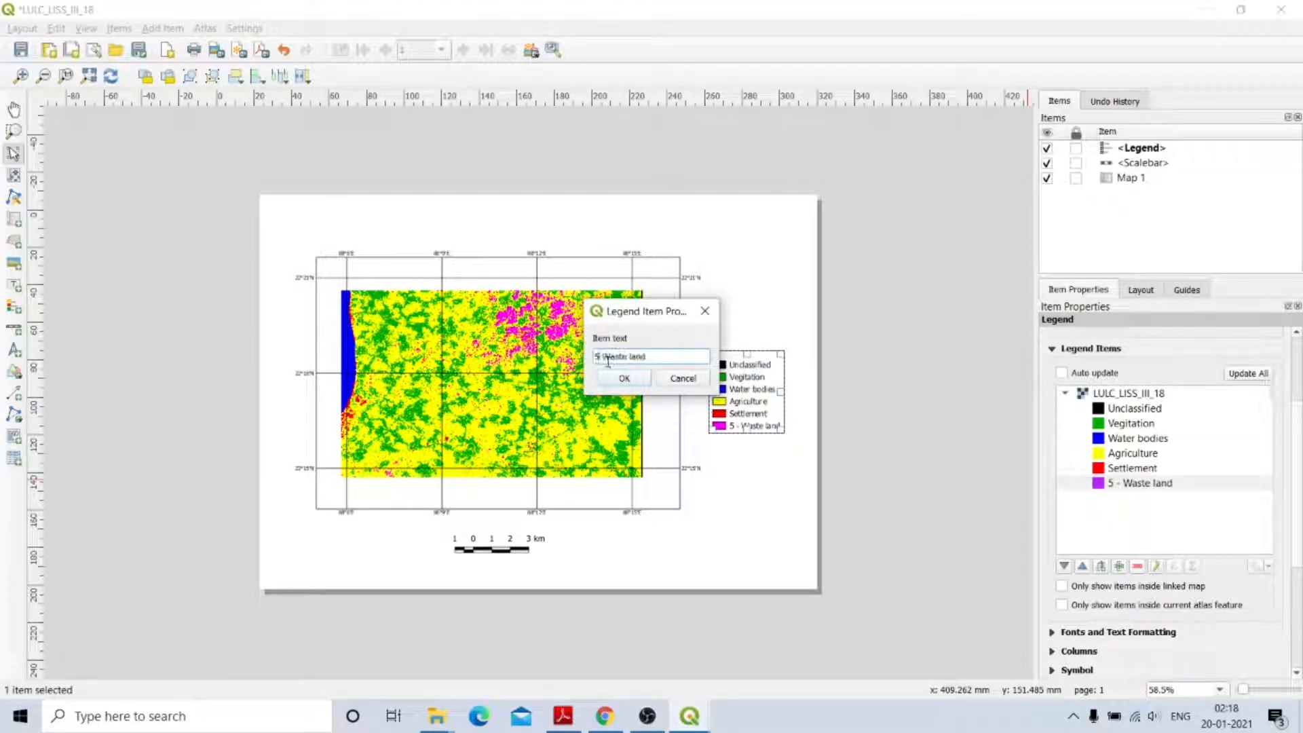
{"action": "left_click", "coordinate": [623, 378]}
{"action": "left_click", "coordinate": [768, 469]}
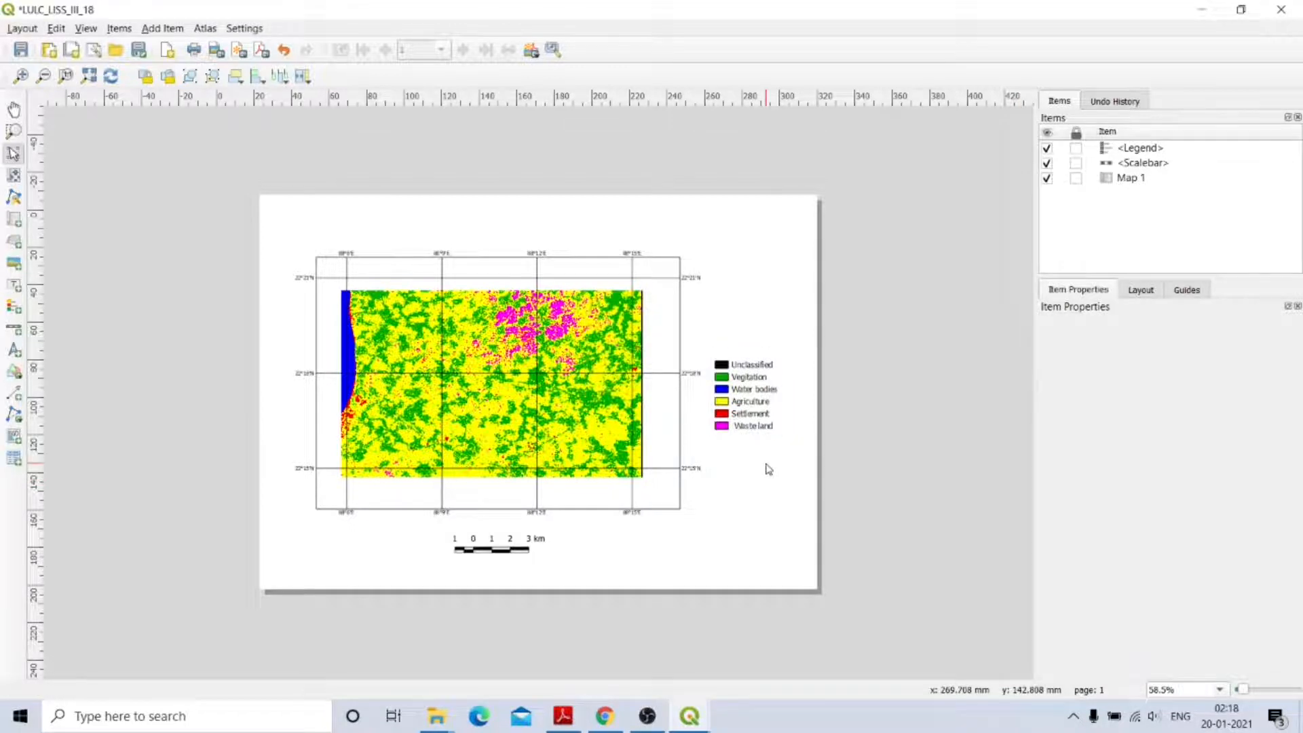
Tick Frame on the legend, giving it a 0.30 mm black outline.
{"action": "left_click", "coordinate": [745, 405]}
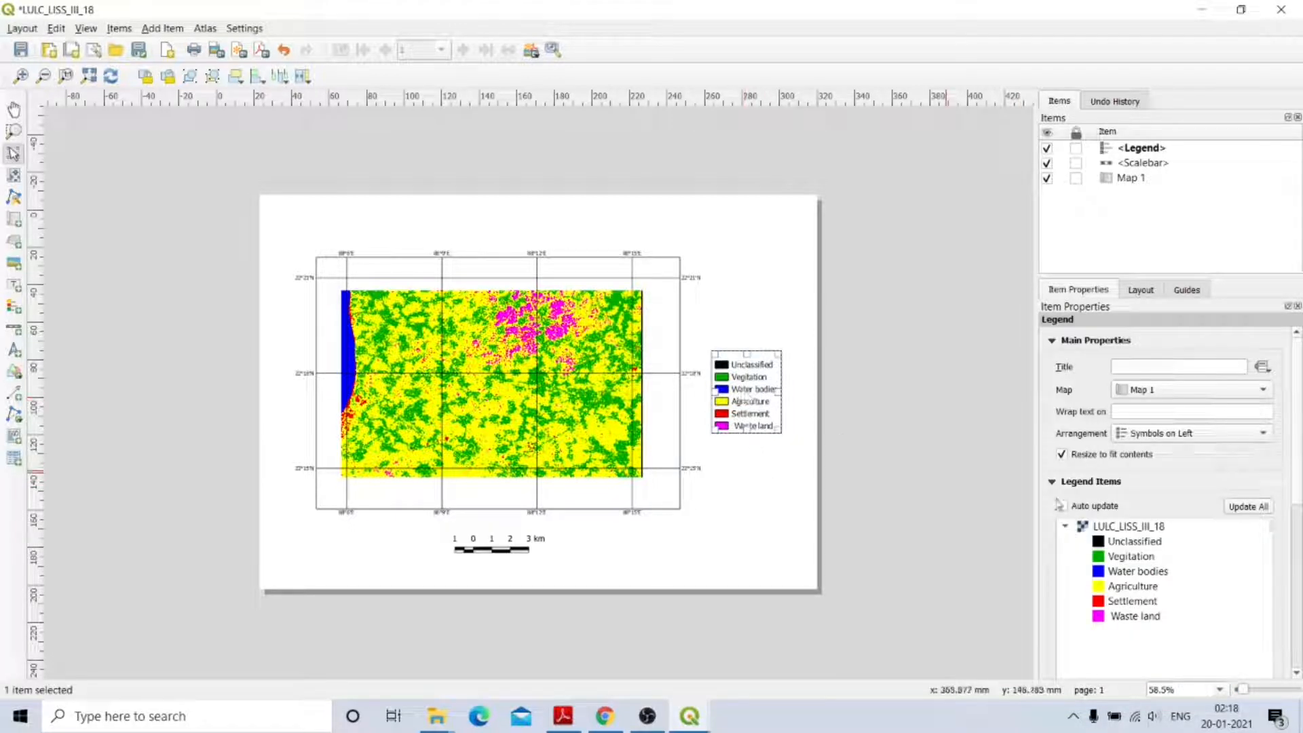
{"action": "left_click", "coordinate": [1130, 527]}
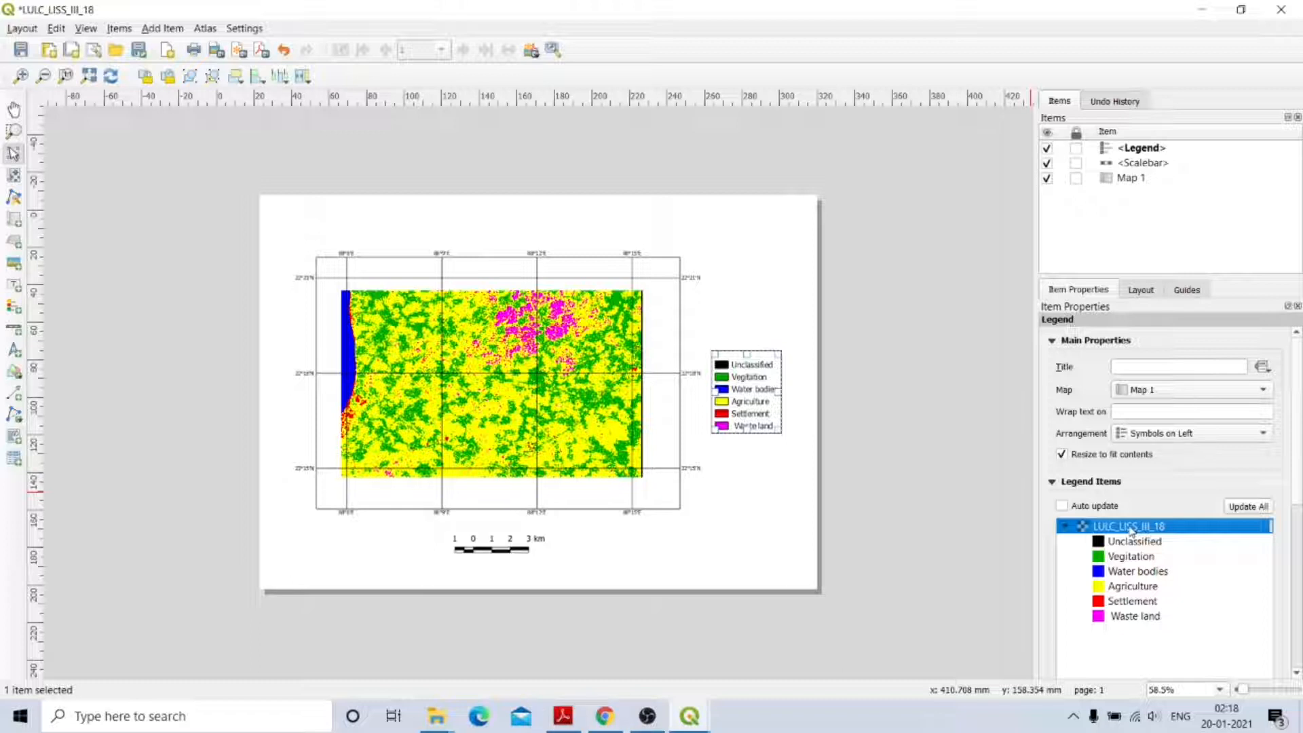
{"action": "right_click", "coordinate": [1131, 530]}
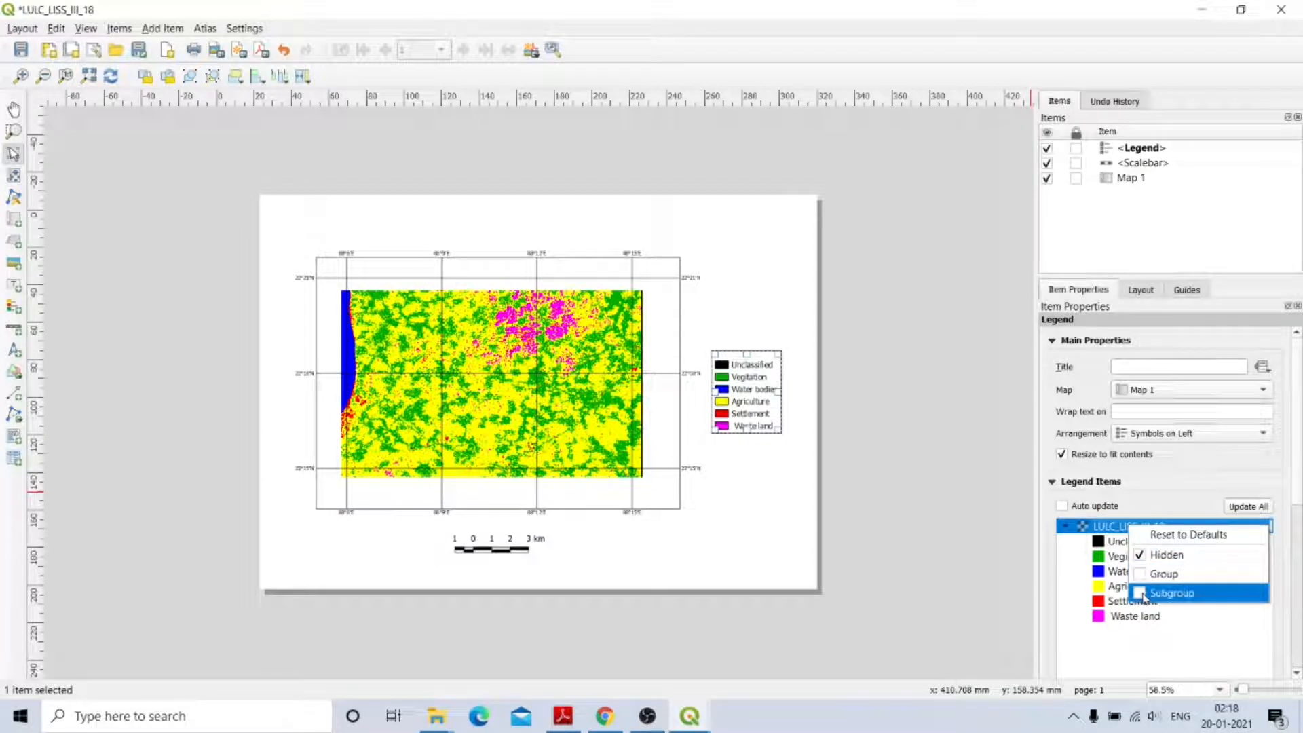
{"action": "double_click", "coordinate": [1084, 555]}
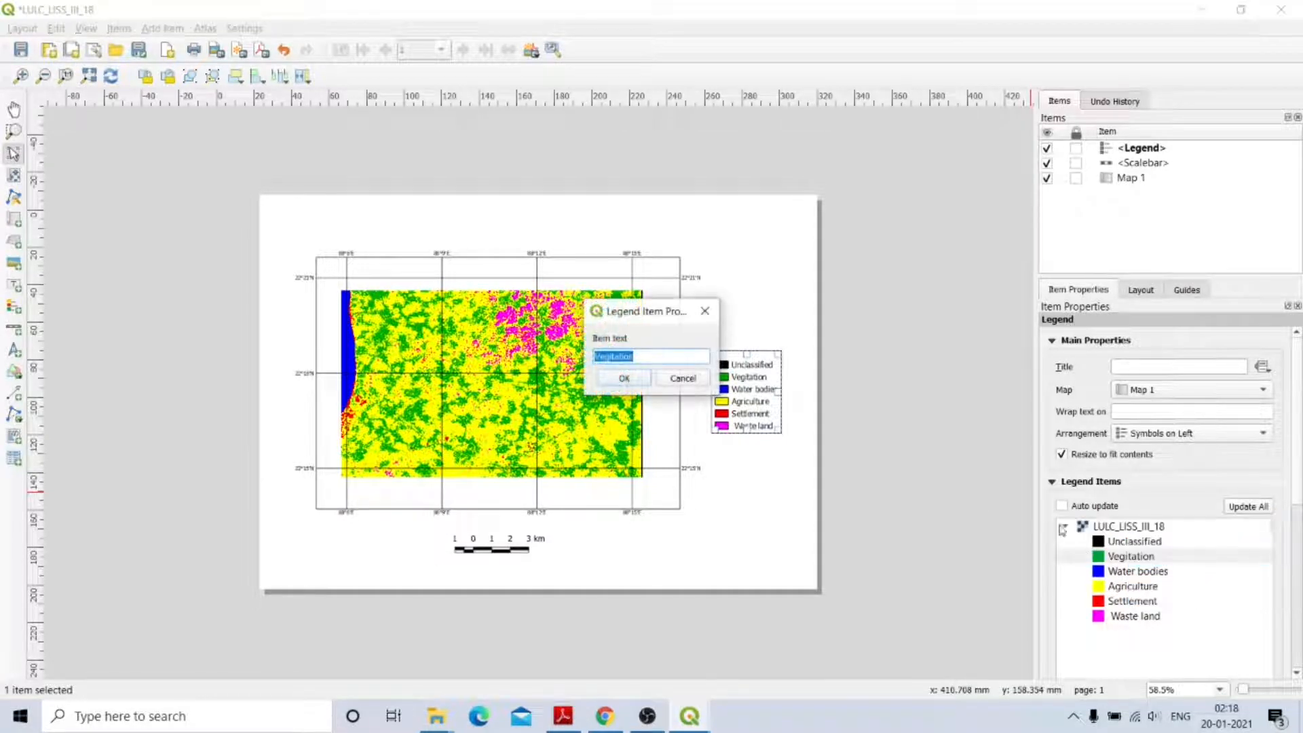
{"action": "left_click", "coordinate": [679, 376]}
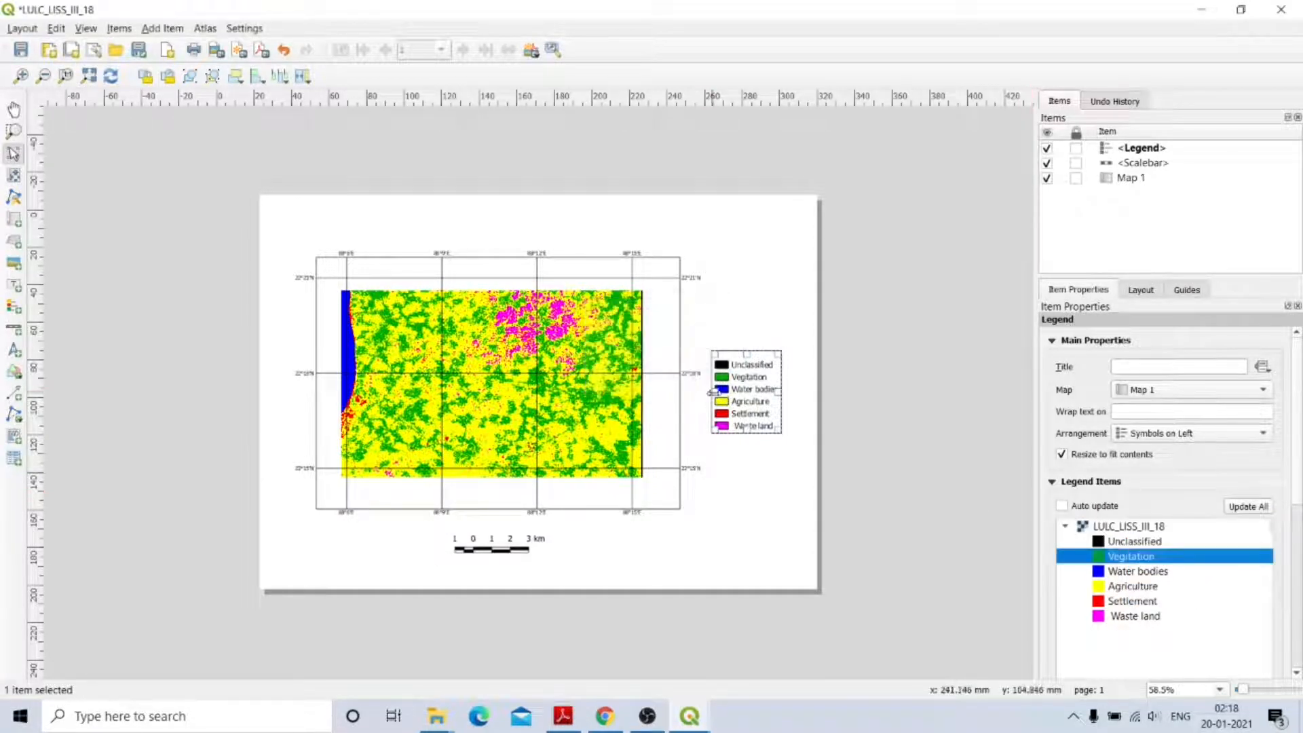
{"action": "left_click", "coordinate": [1203, 645]}
{"action": "left_click_drag", "start_coordinate": [1301, 471], "coordinate": [1301, 548]}
{"action": "scroll", "coordinate": [1123, 629], "scroll_direction": "down", "scroll_amount": 5}
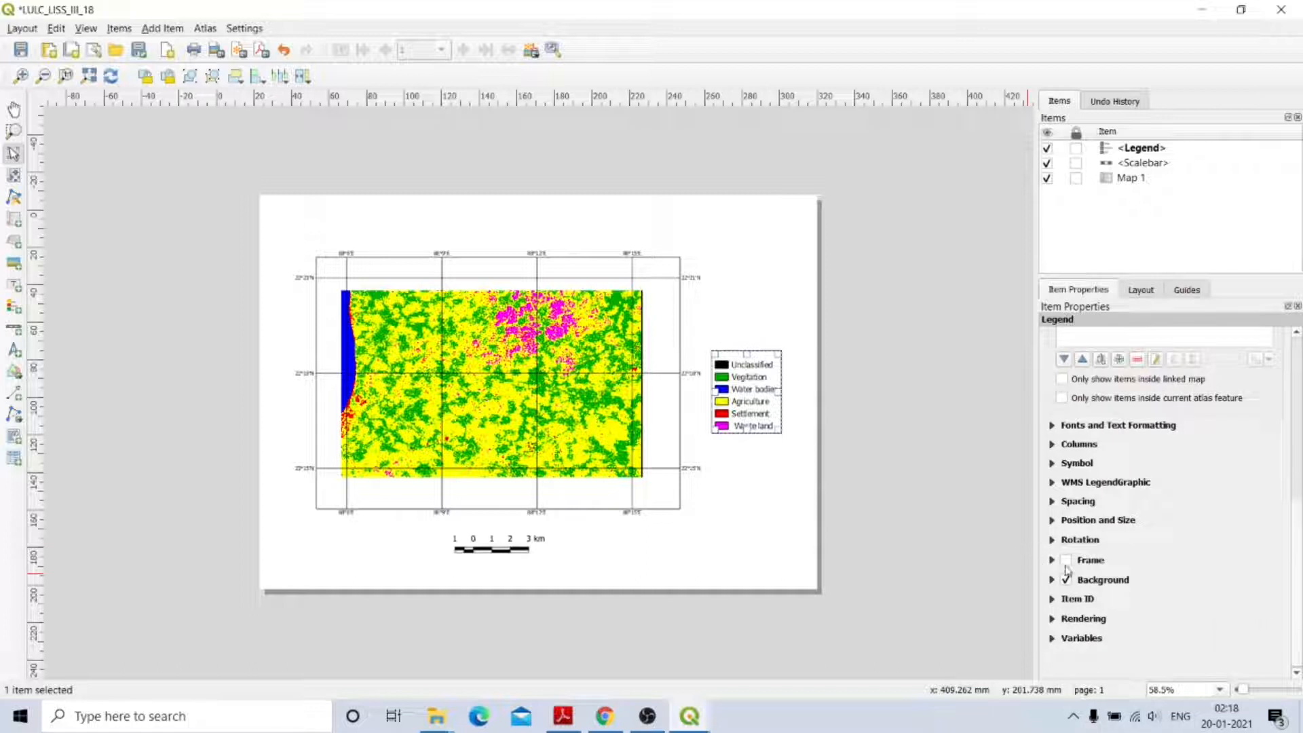
{"action": "left_click", "coordinate": [1066, 564]}
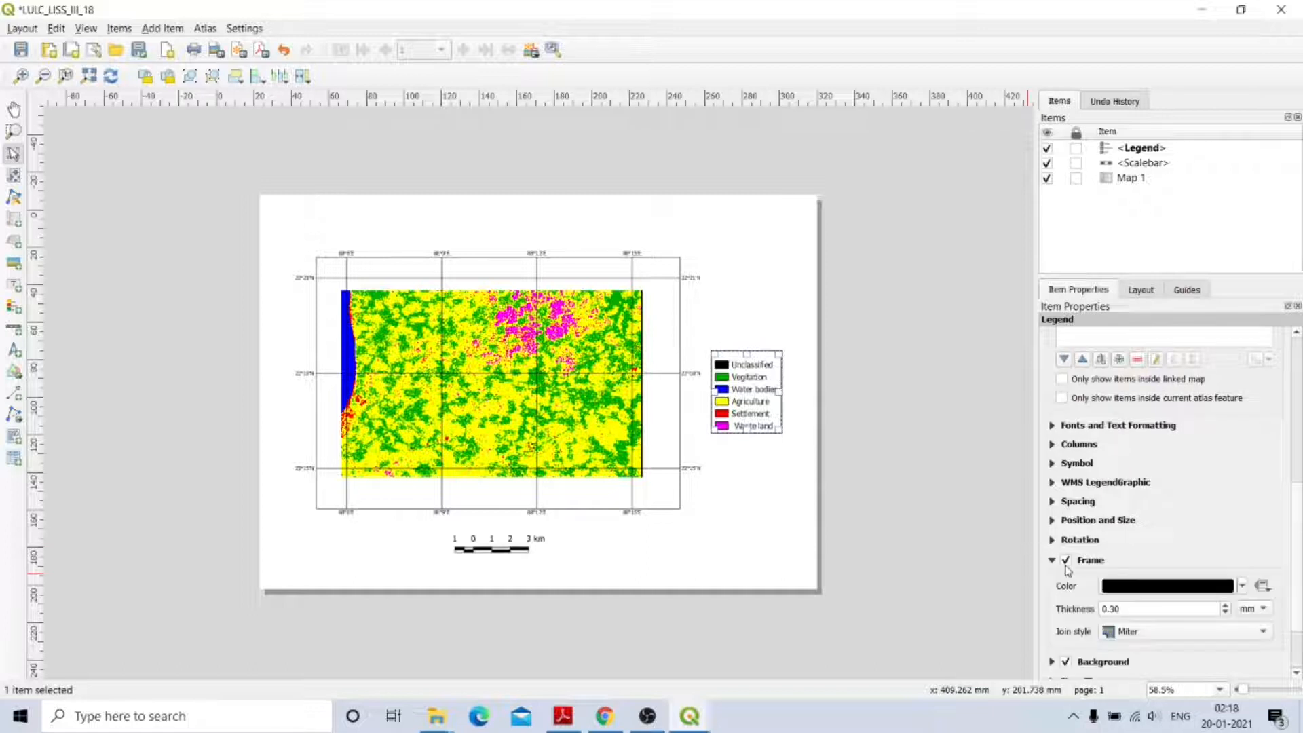
{"action": "left_click", "coordinate": [773, 480]}
{"action": "left_click", "coordinate": [738, 390]}
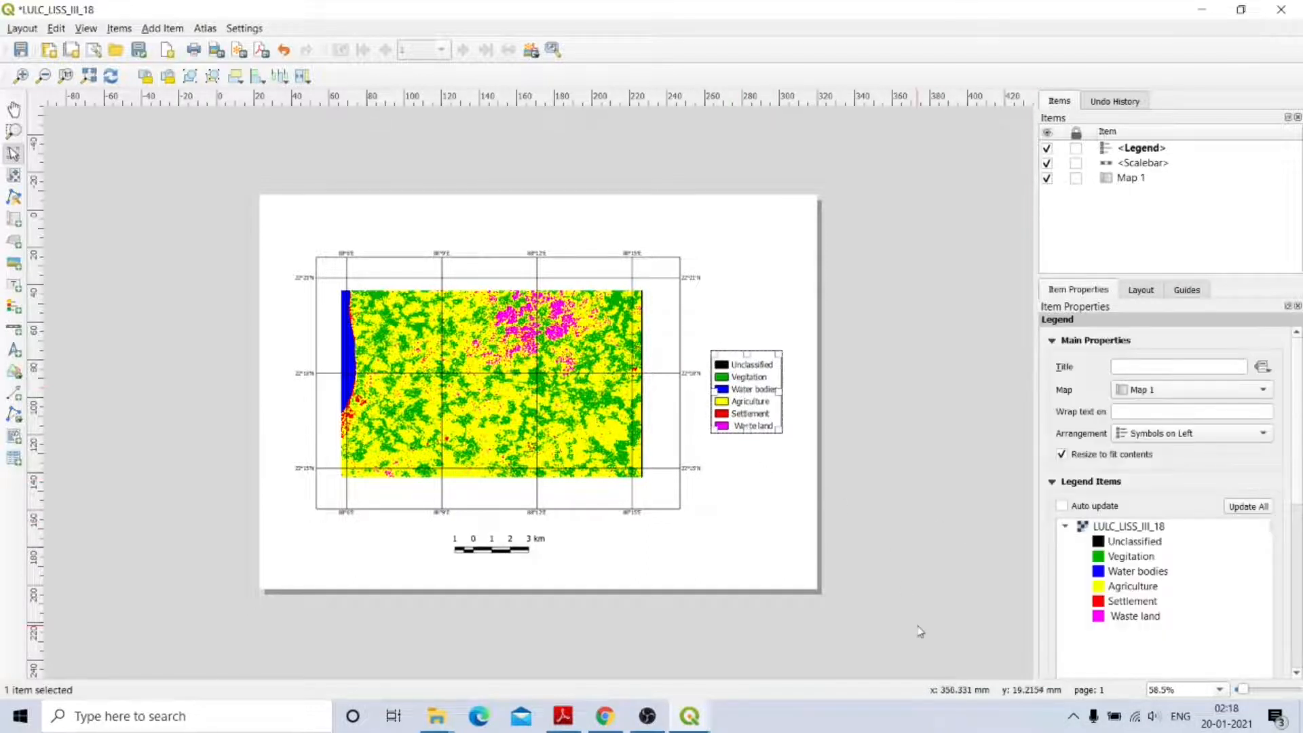
{"action": "left_click", "coordinate": [776, 525]}
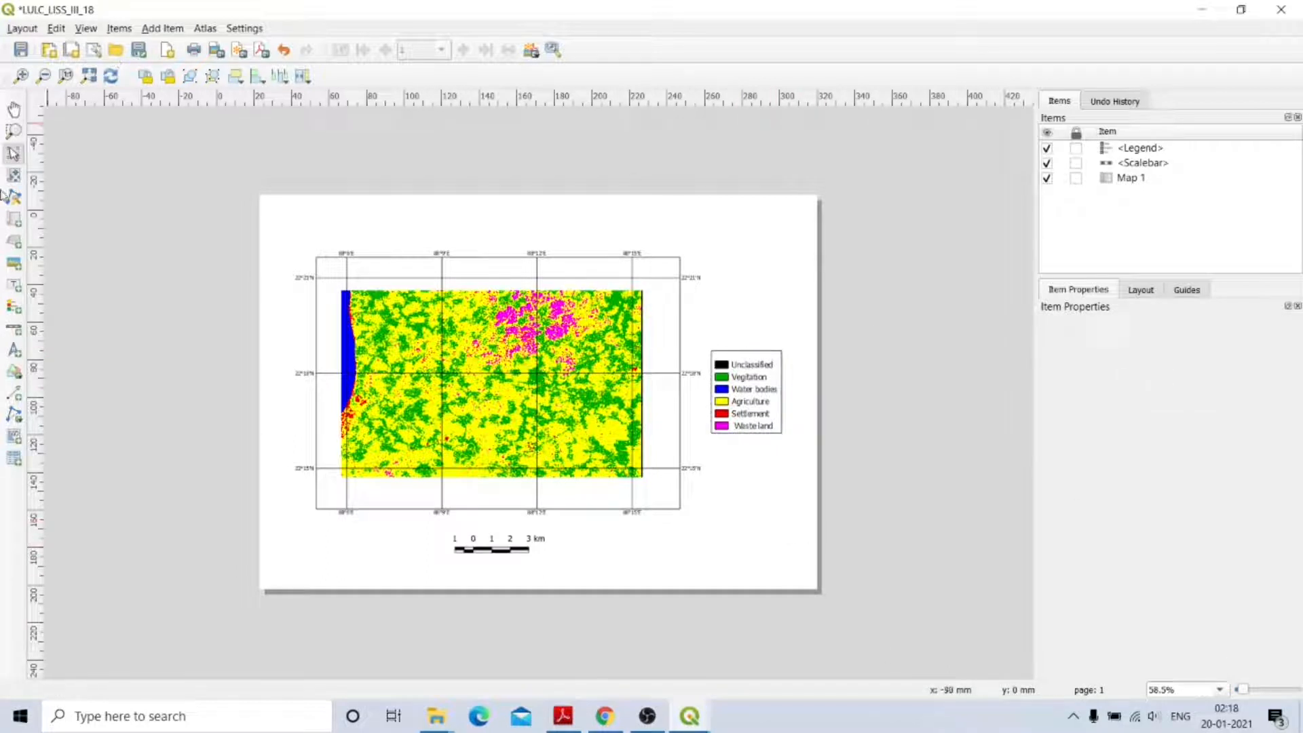
Add a new text label as a thin strip just above the legend.
{"action": "left_click", "coordinate": [12, 286]}
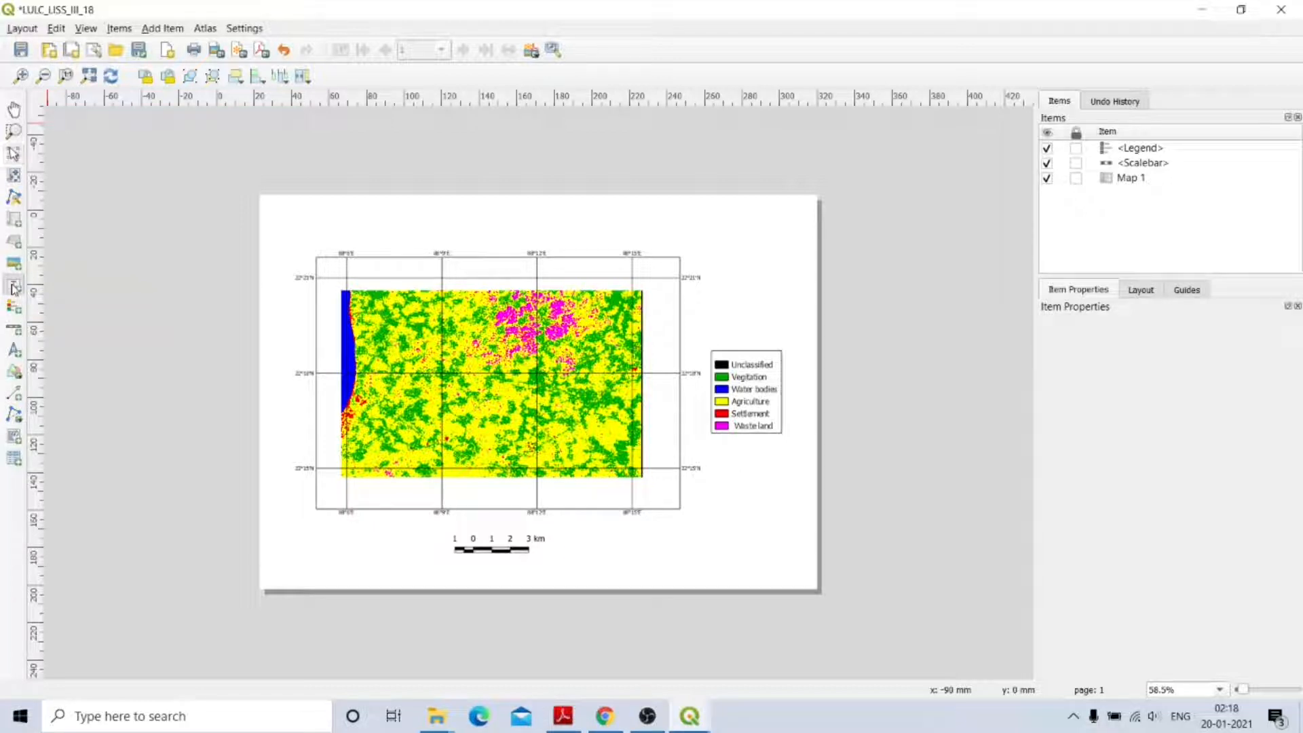
{"action": "left_click", "coordinate": [712, 337]}
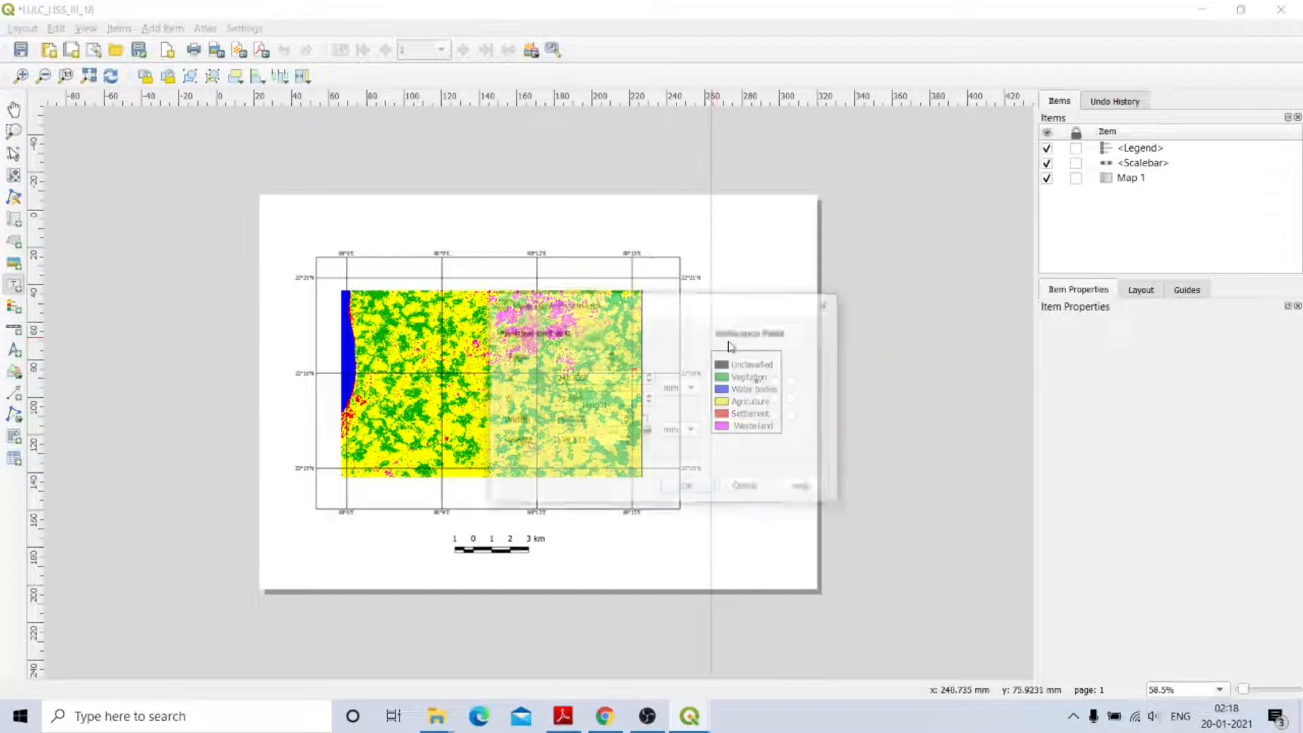
{"action": "left_click", "coordinate": [687, 487]}
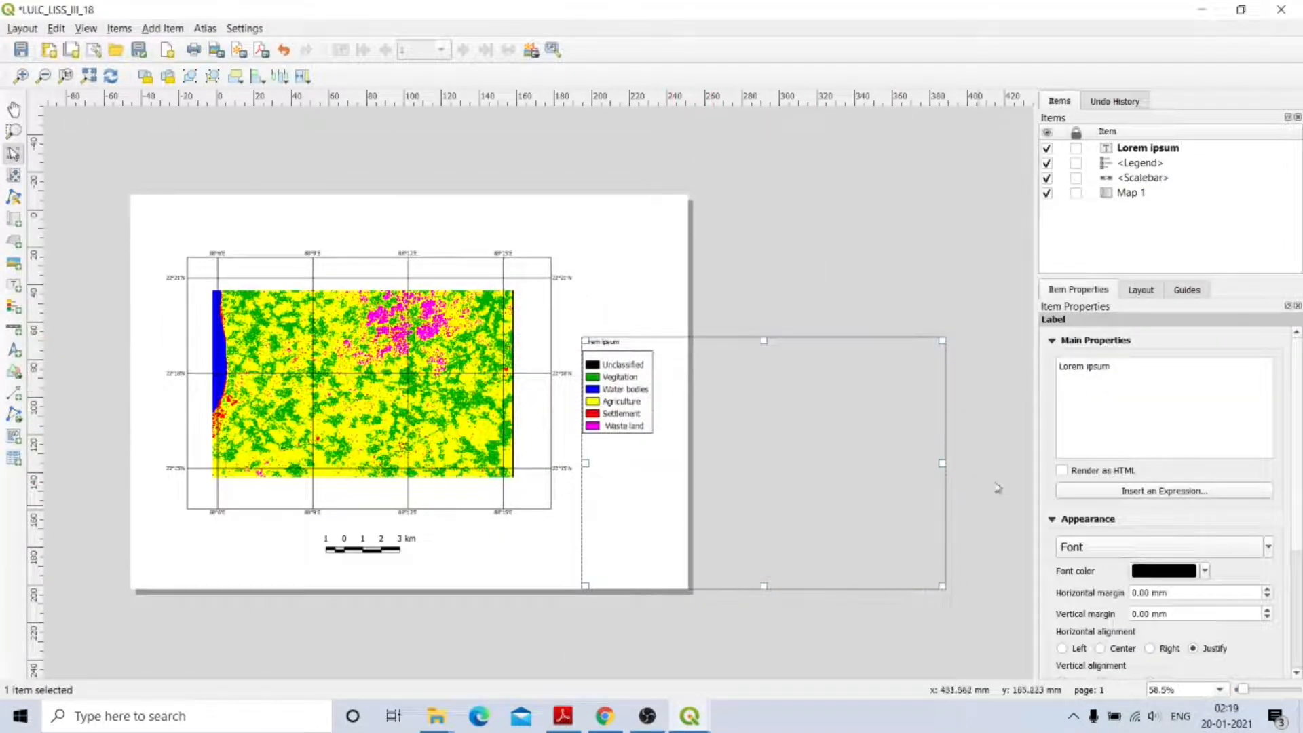
{"action": "left_click_drag", "start_coordinate": [941, 584], "coordinate": [740, 349]}
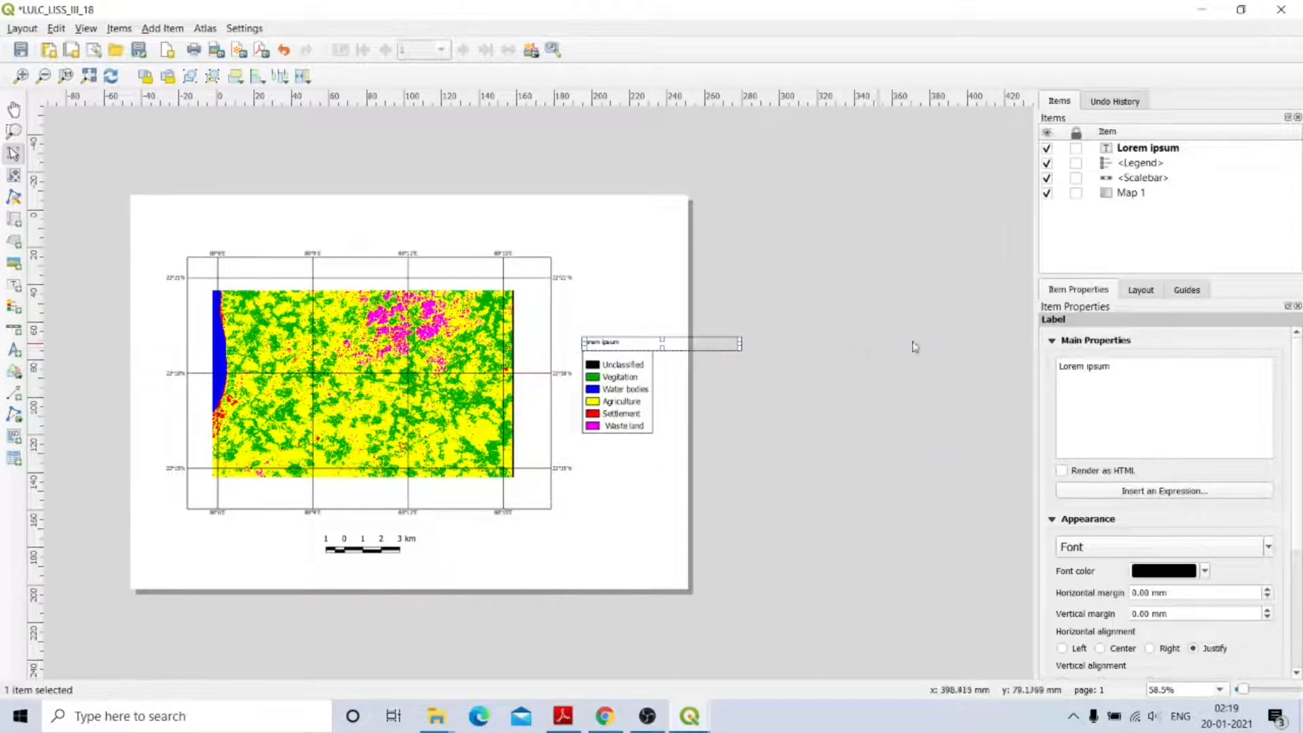
Replace the label's placeholder text with INDEX and narrow its box to fit.
{"action": "left_click", "coordinate": [1121, 367]}
{"action": "left_click_drag", "start_coordinate": [1114, 366], "coordinate": [1035, 367]}
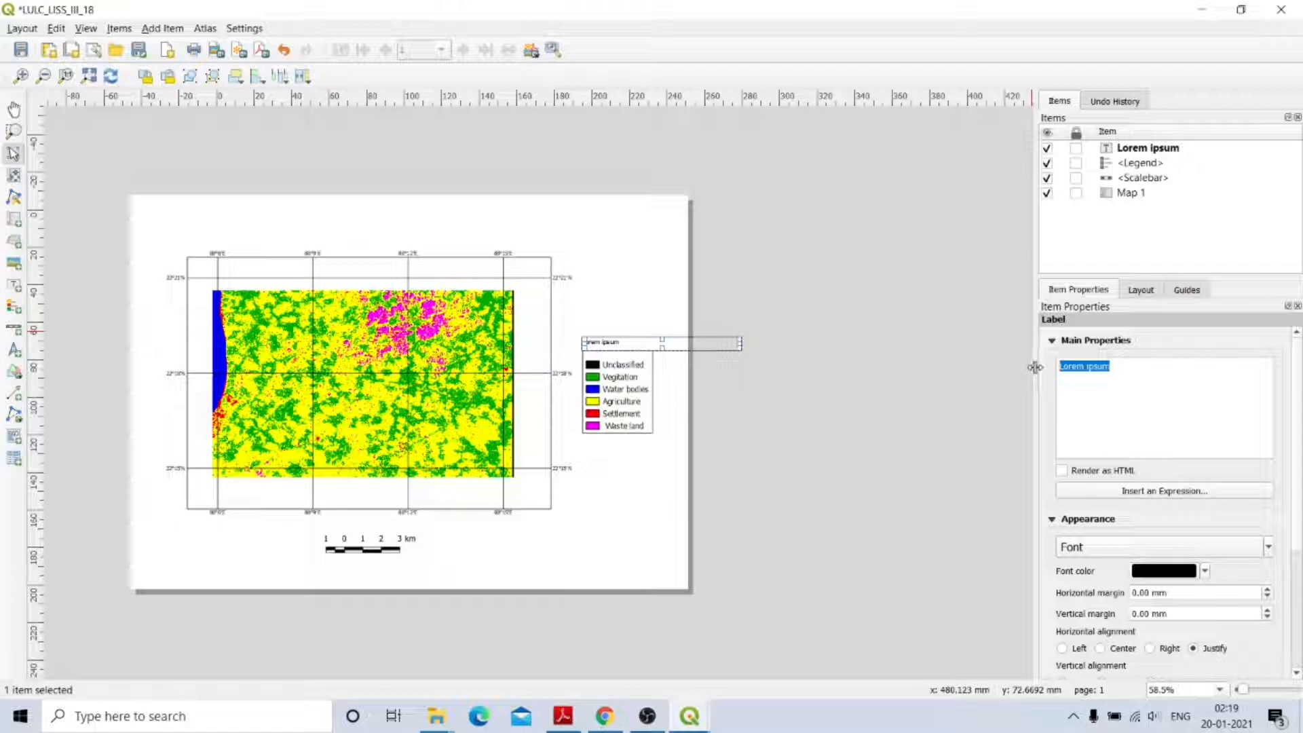
{"action": "type", "text": "INDEX"}
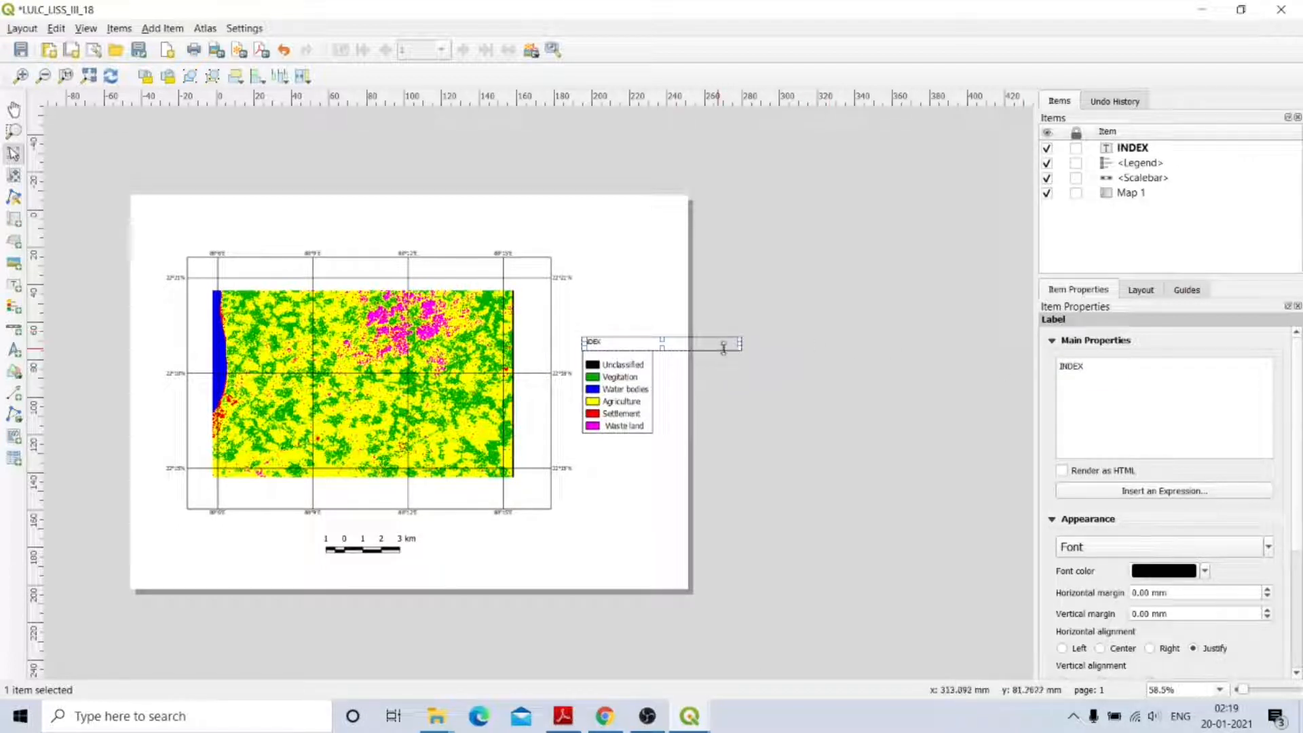
{"action": "left_click_drag", "start_coordinate": [740, 345], "coordinate": [612, 345]}
{"action": "left_click", "coordinate": [631, 490]}
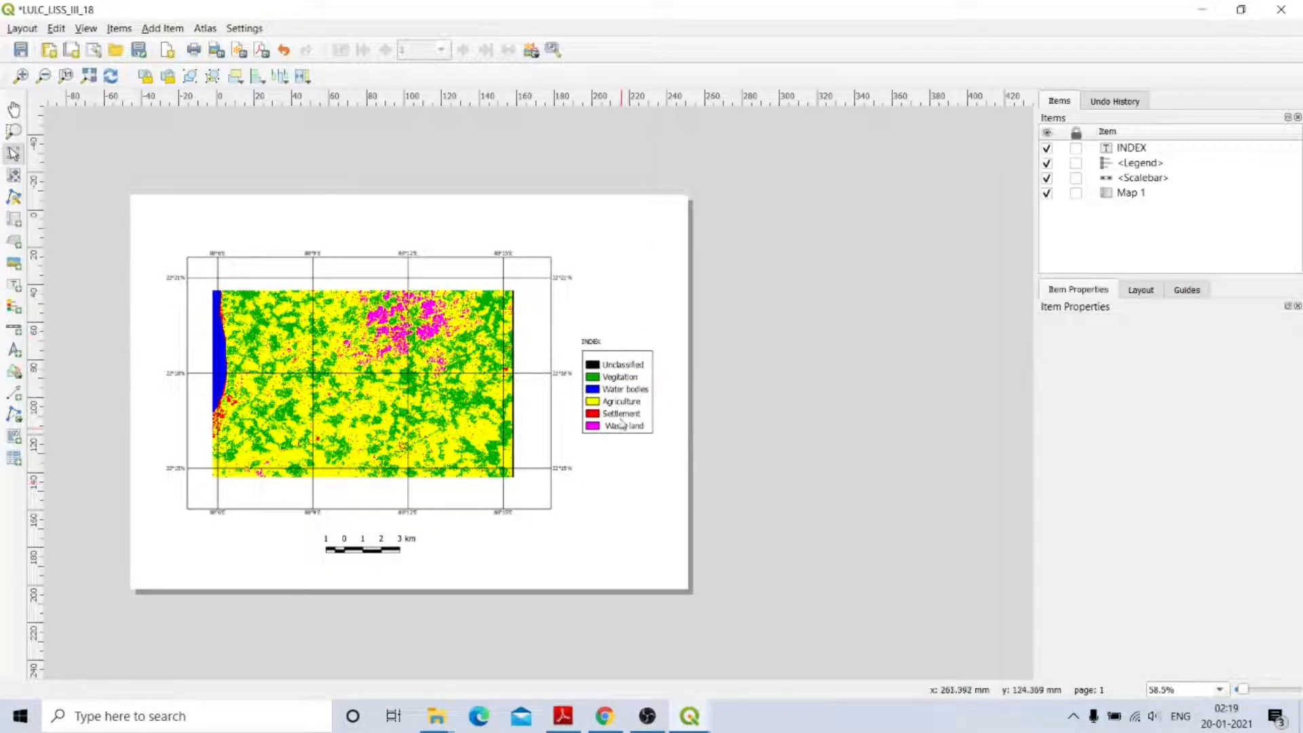
{"action": "left_click", "coordinate": [600, 346]}
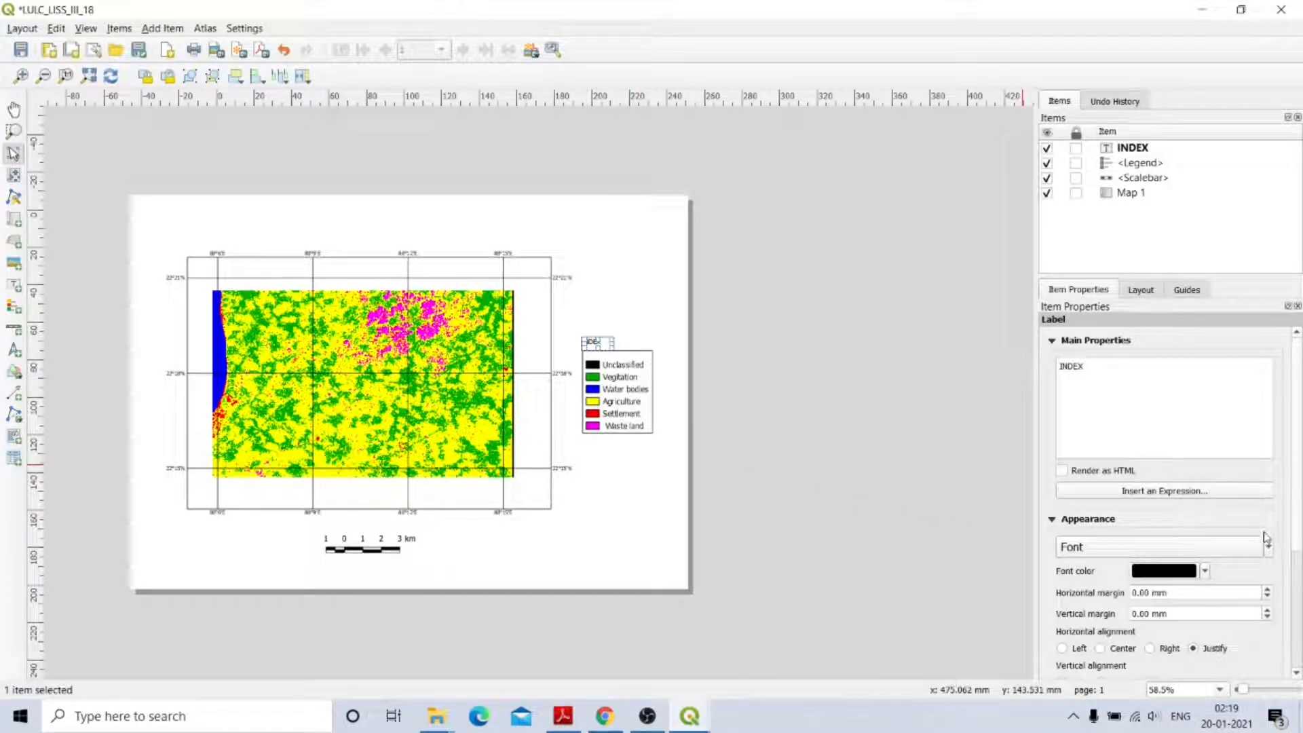
Set the INDEX label font to Bold, size 11.
{"action": "left_click", "coordinate": [1242, 547]}
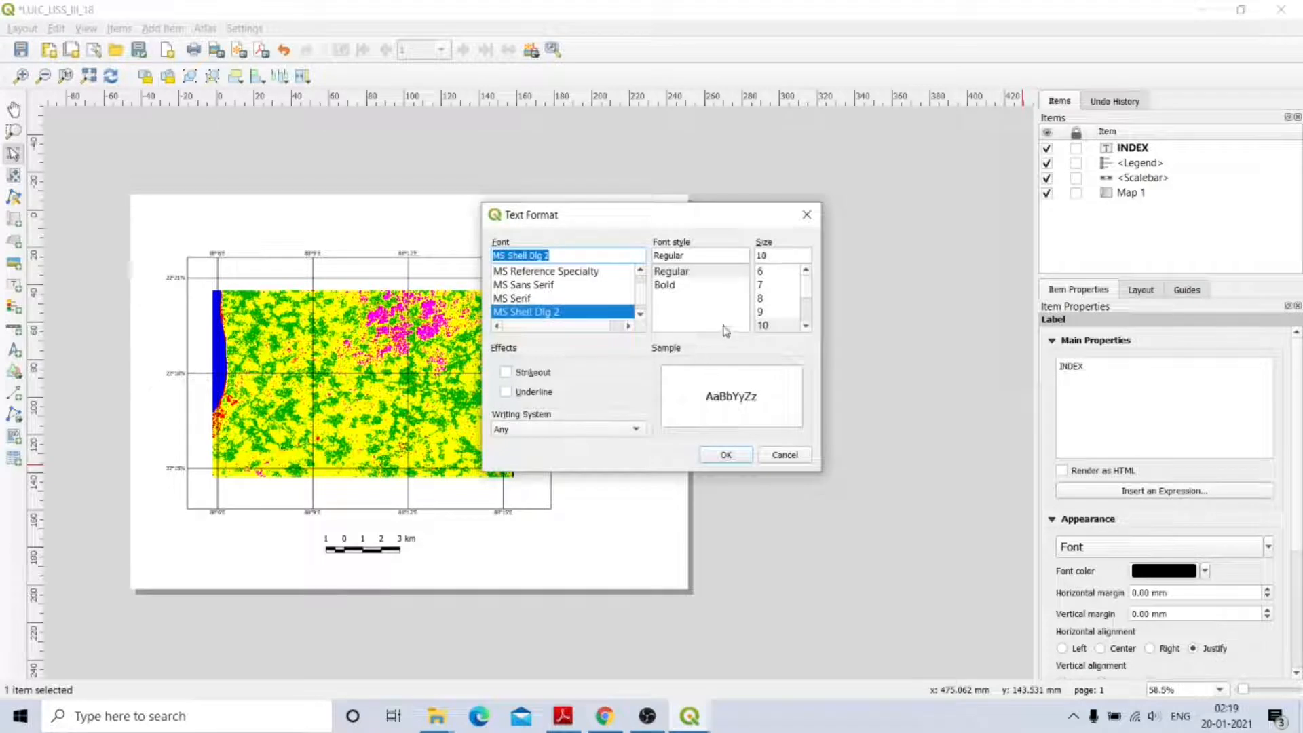
{"action": "left_click", "coordinate": [676, 287]}
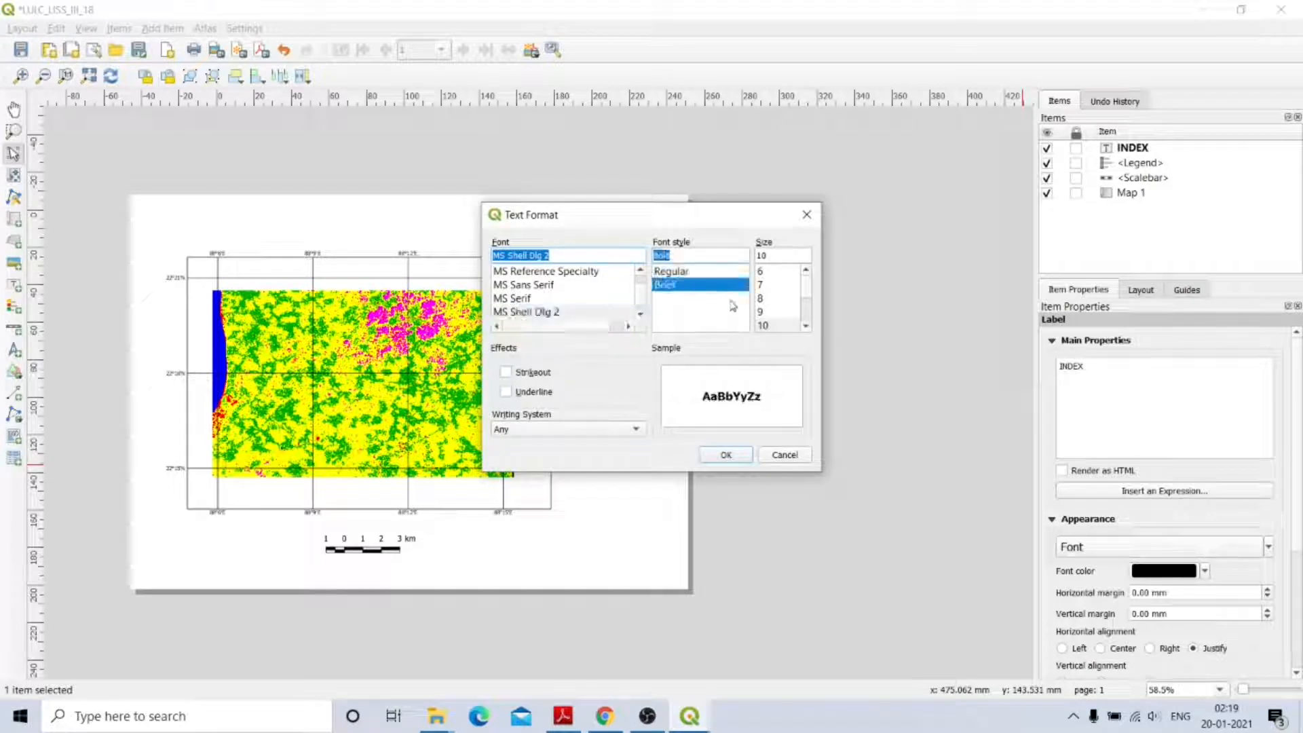
{"action": "left_click", "coordinate": [806, 328]}
{"action": "left_click", "coordinate": [765, 299]}
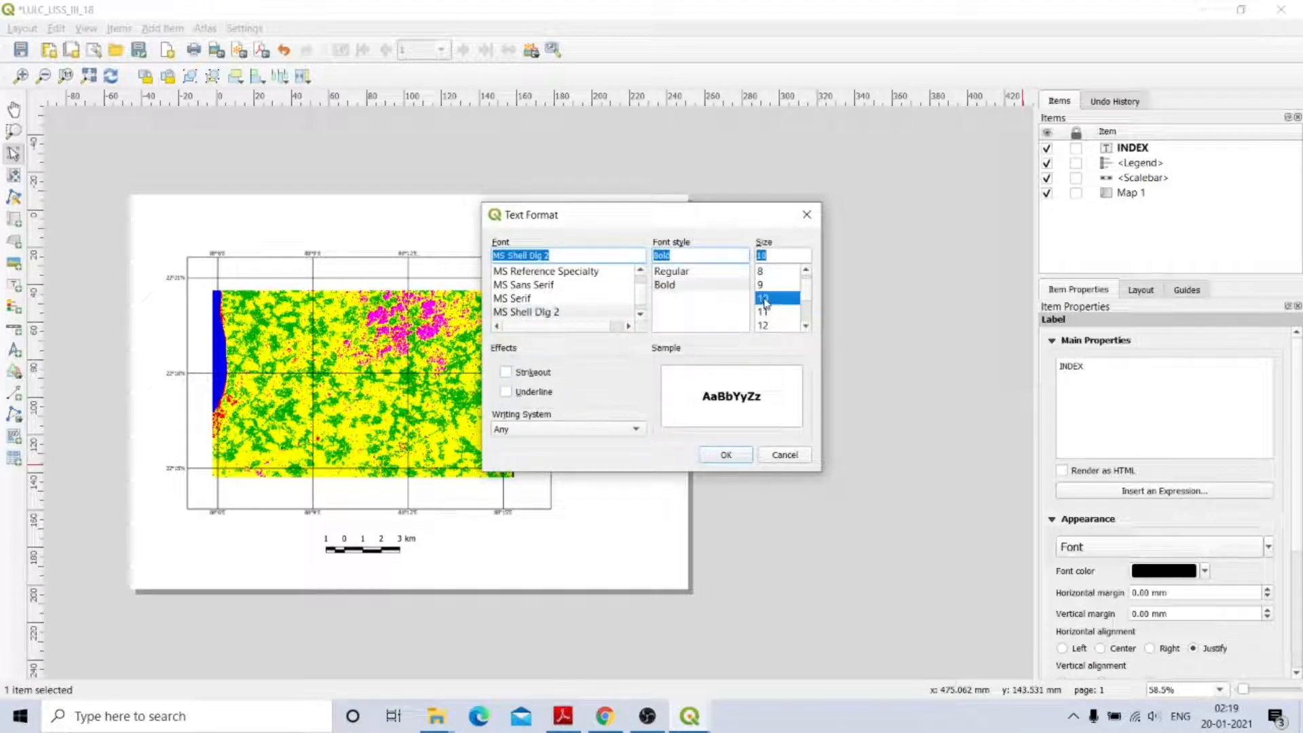
{"action": "left_click", "coordinate": [767, 313]}
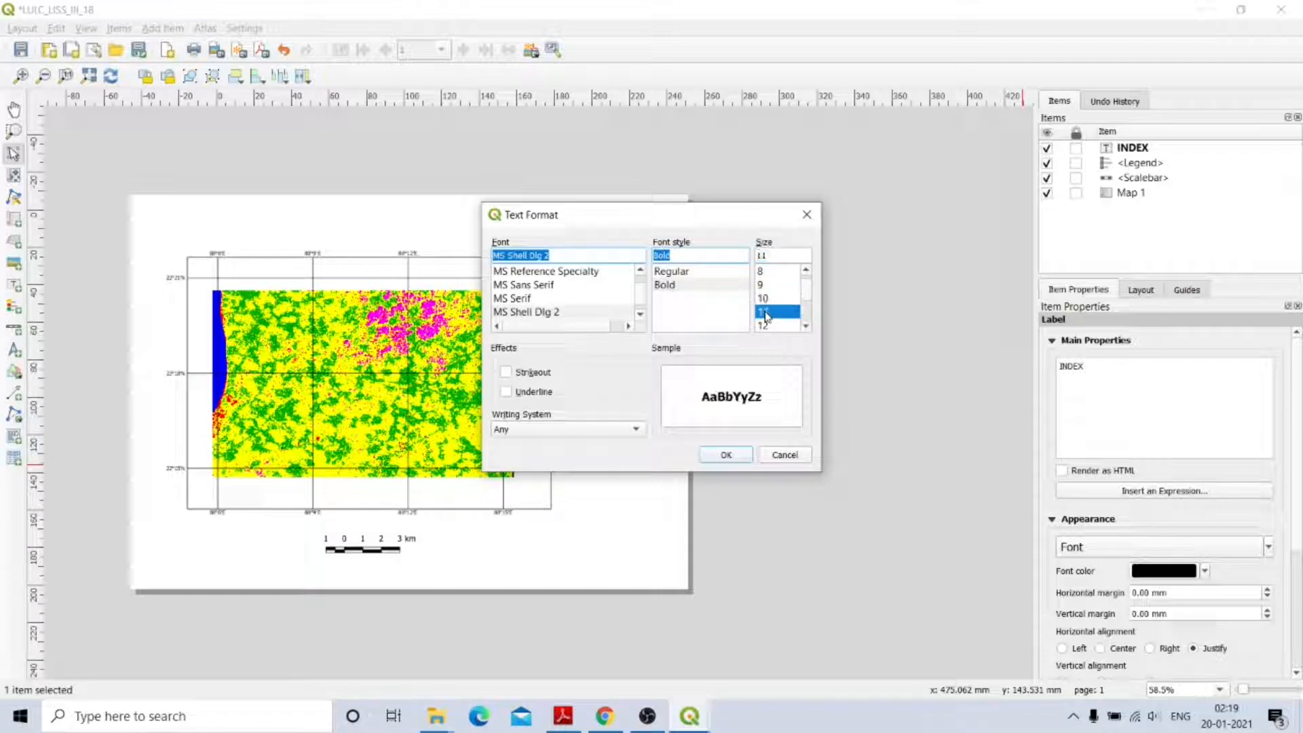
{"action": "left_click", "coordinate": [740, 461]}
{"action": "left_click", "coordinate": [649, 471]}
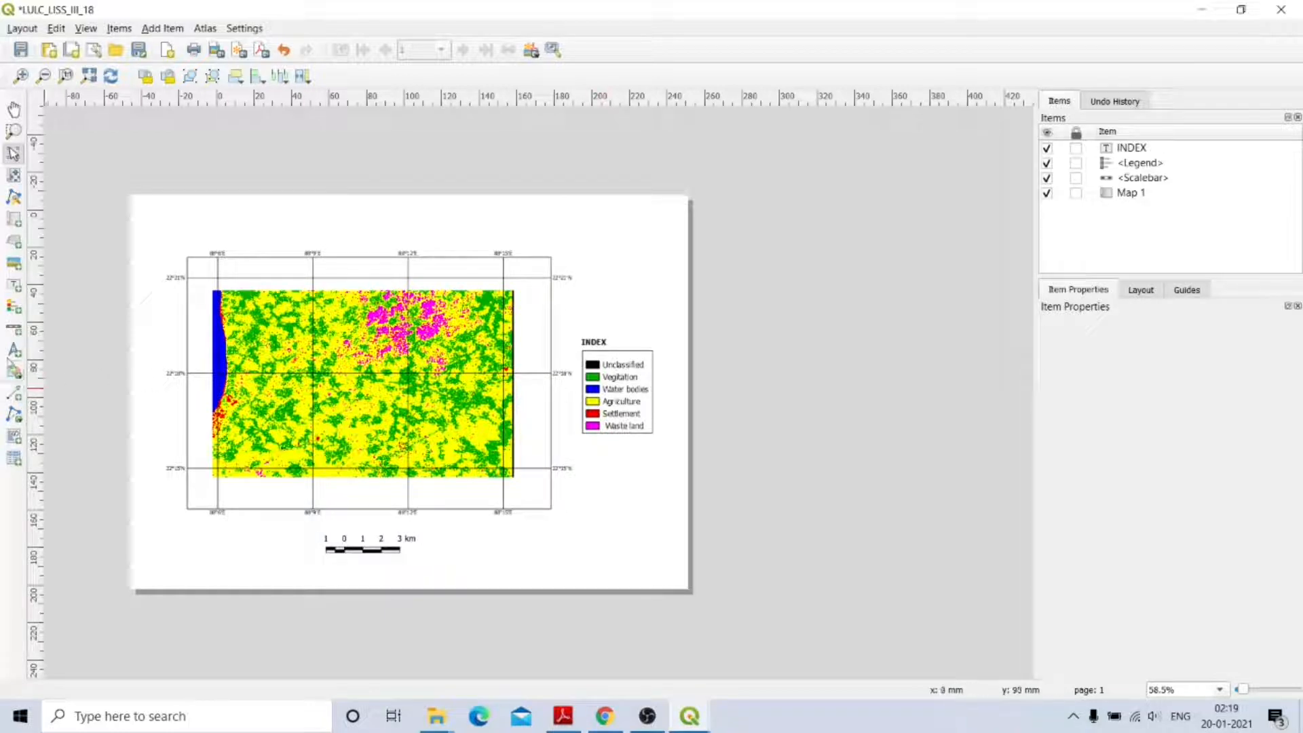
Draw a north arrow to the right of the map's top edge, above the INDEX legend.
{"action": "left_click", "coordinate": [14, 351]}
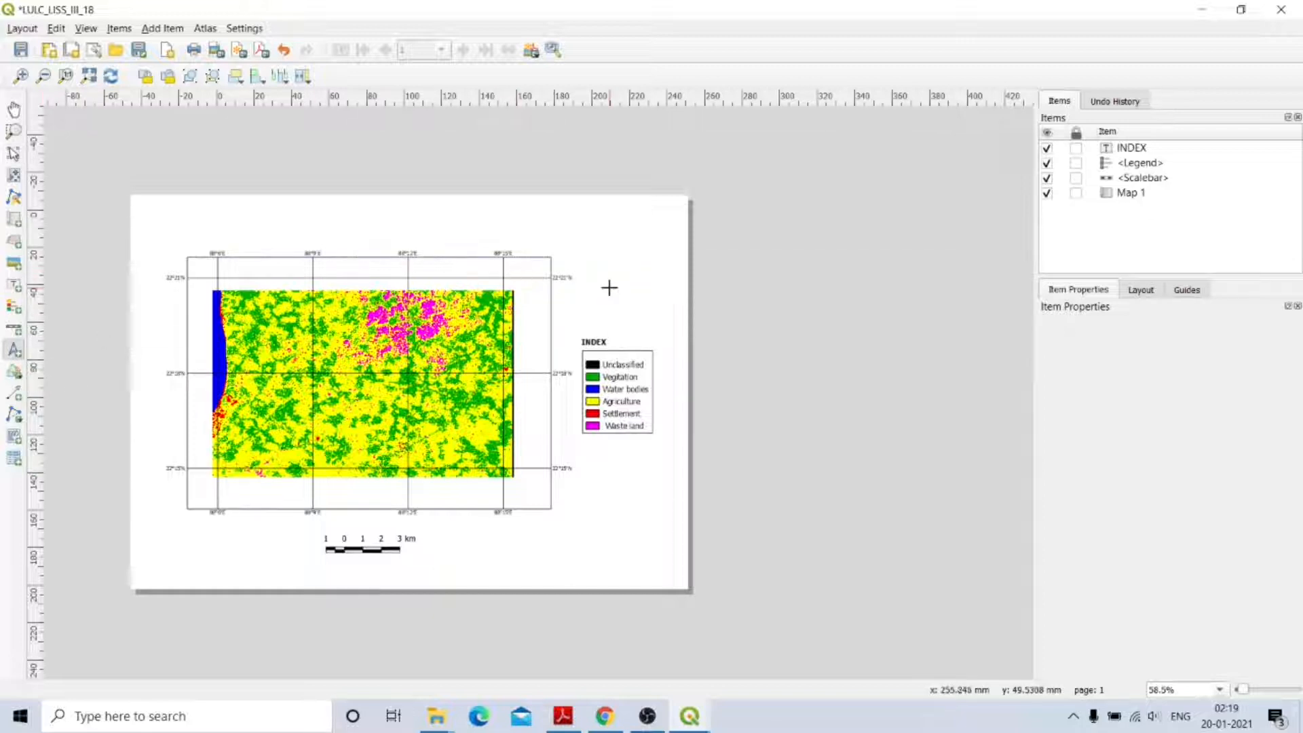
{"action": "left_click_drag", "start_coordinate": [592, 268], "coordinate": [618, 305]}
{"action": "left_click", "coordinate": [740, 486]}
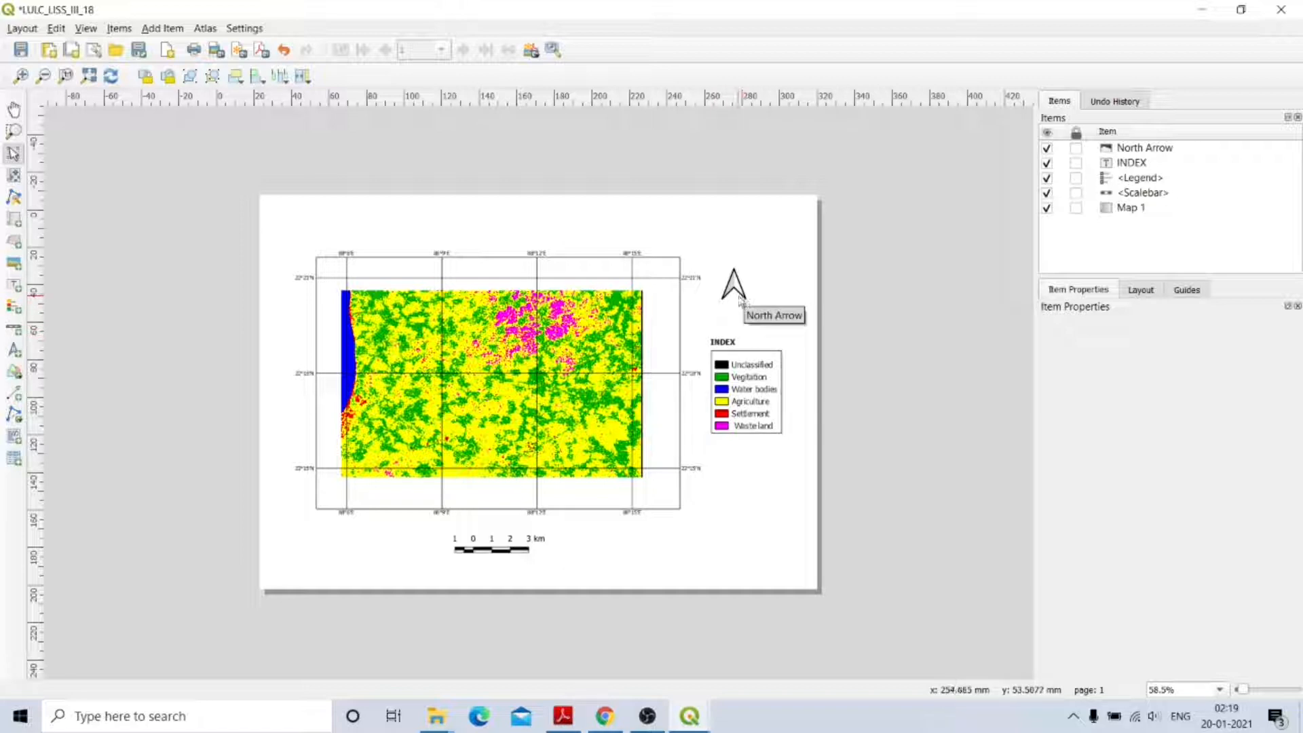
Place a label above the map reading 'Land Use and Land Cover Map' and widen its box.
{"action": "left_click", "coordinate": [14, 286]}
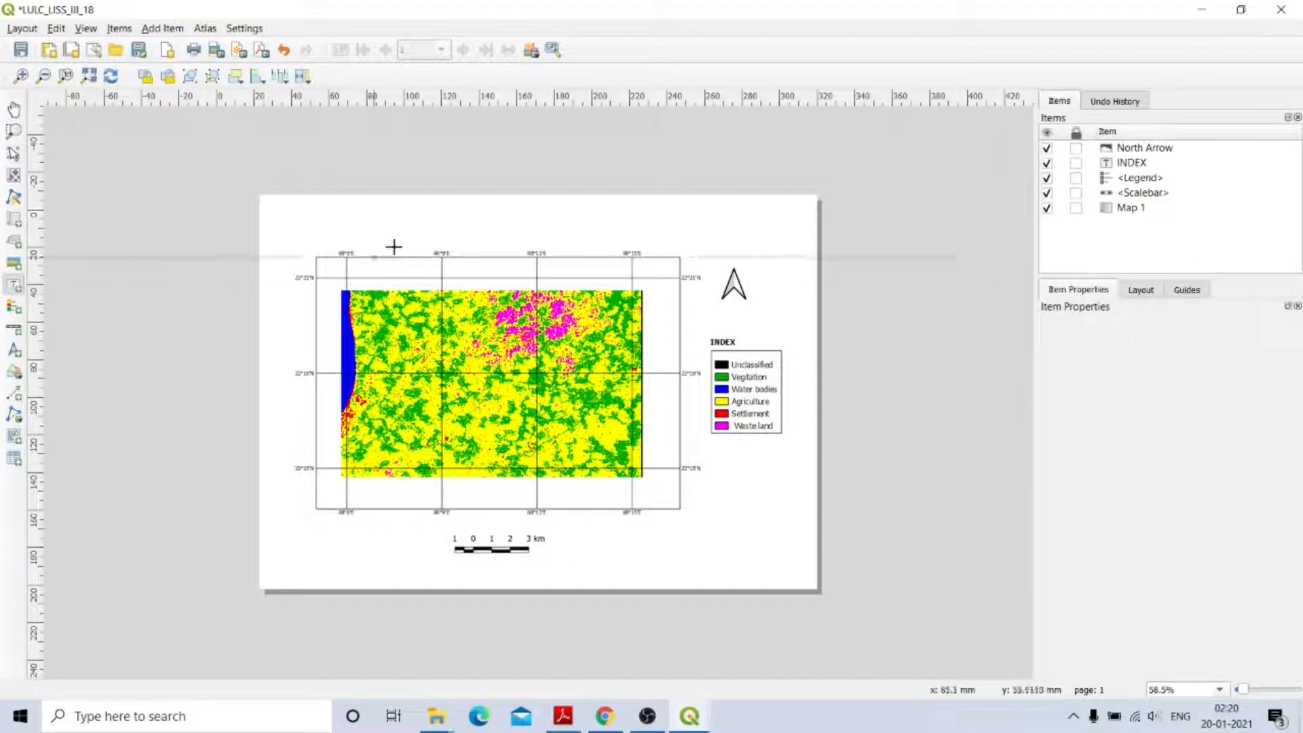
{"action": "left_click", "coordinate": [411, 217]}
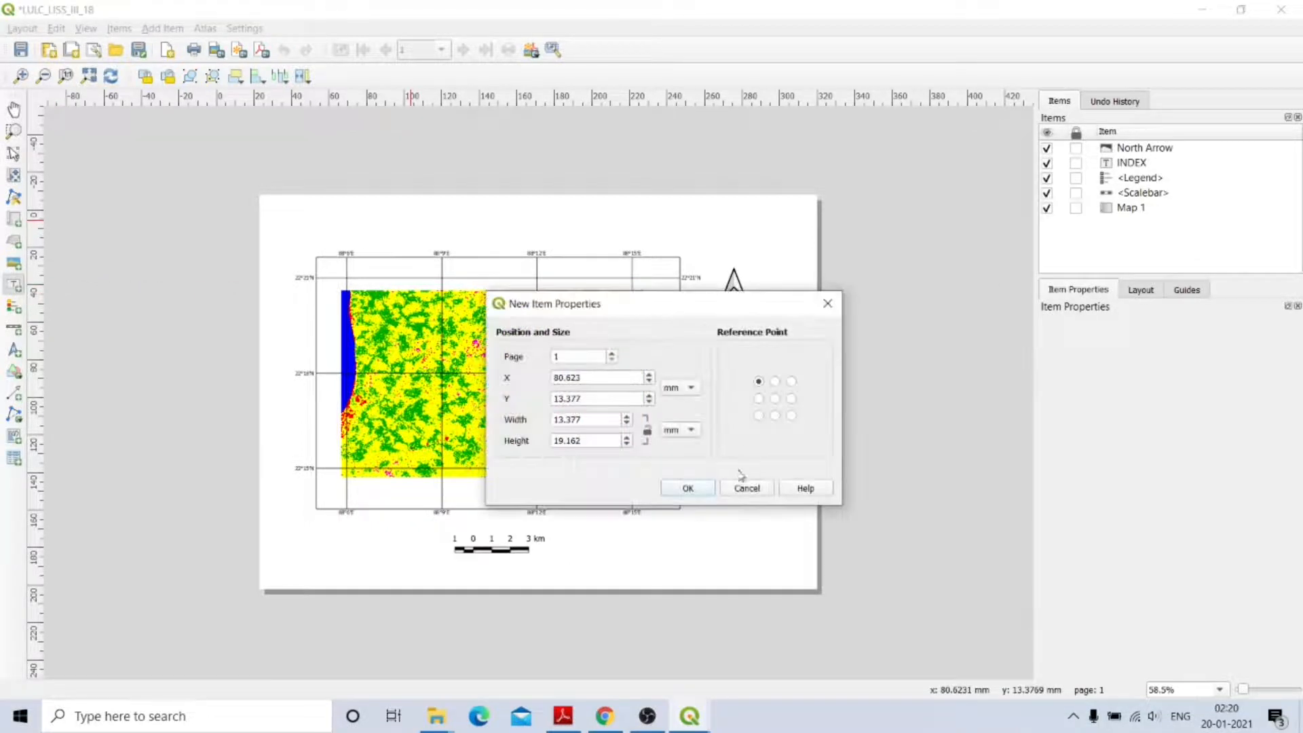
{"action": "left_click", "coordinate": [687, 489]}
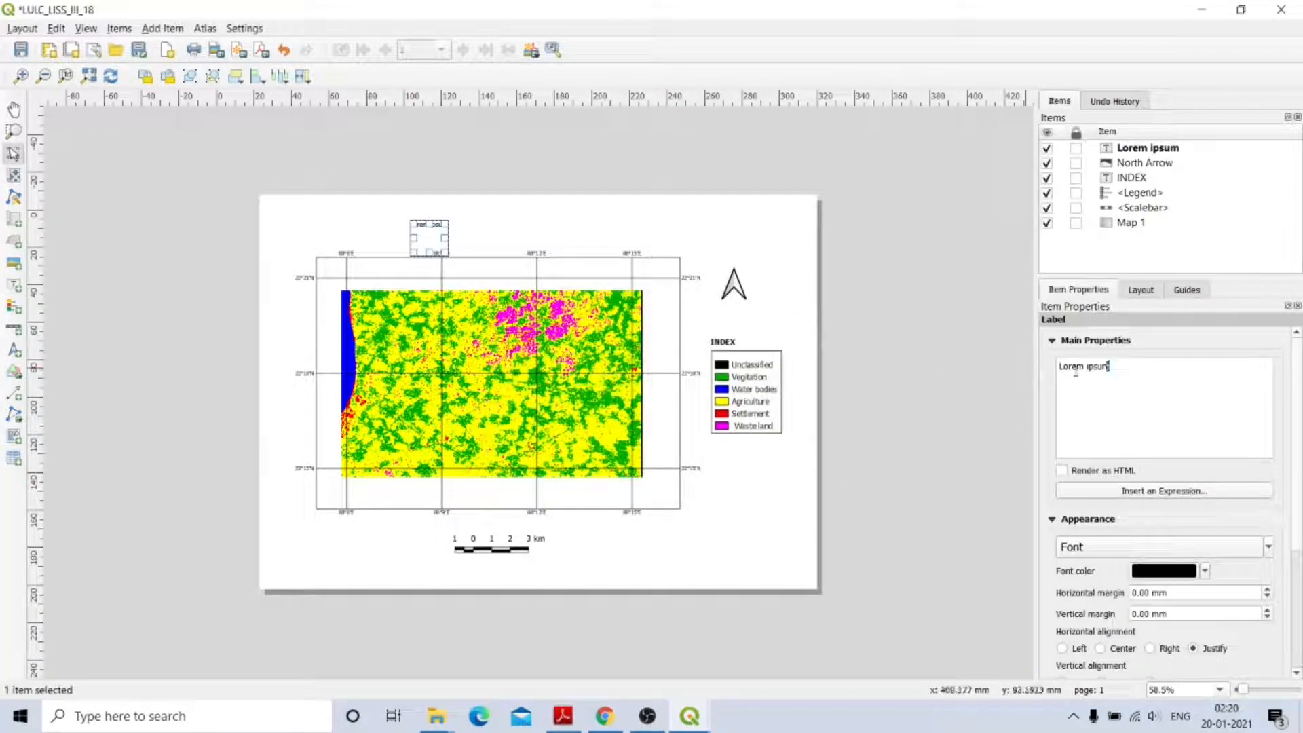
{"action": "key", "text": "ctrl+a"}
{"action": "type", "text": "L"}
{"action": "type", "text": "and"}
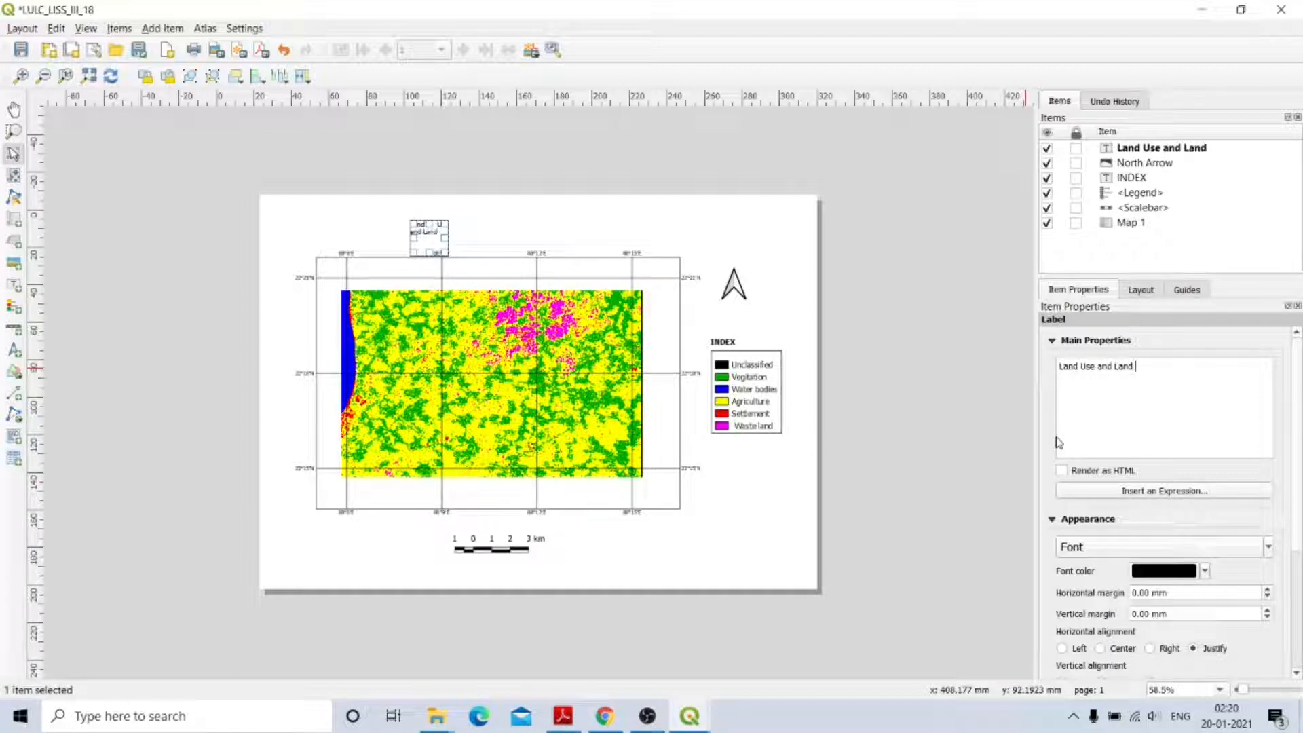
{"action": "type", "text": " Land Cover Map"}
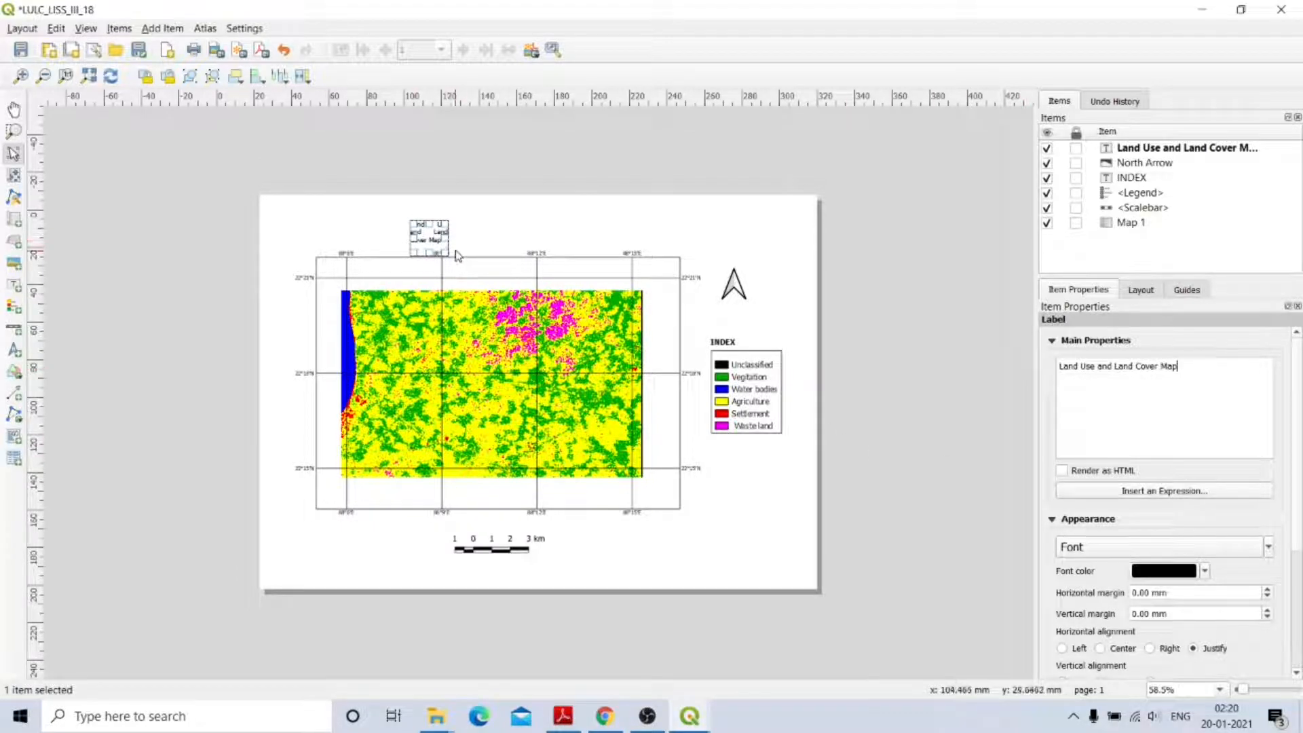
{"action": "left_click_drag", "start_coordinate": [449, 239], "coordinate": [522, 231]}
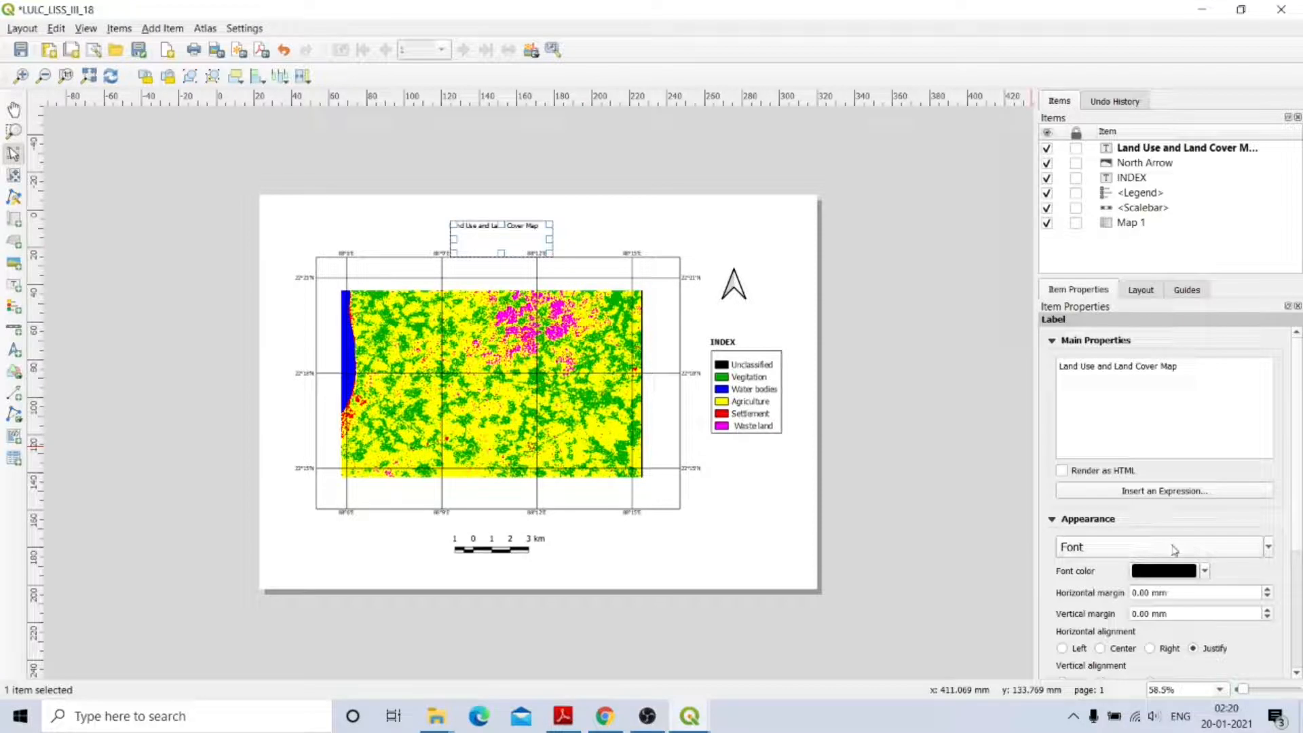
Set the title label font to Bold at size 14.
{"action": "left_click", "coordinate": [1162, 546]}
{"action": "left_click", "coordinate": [665, 285]}
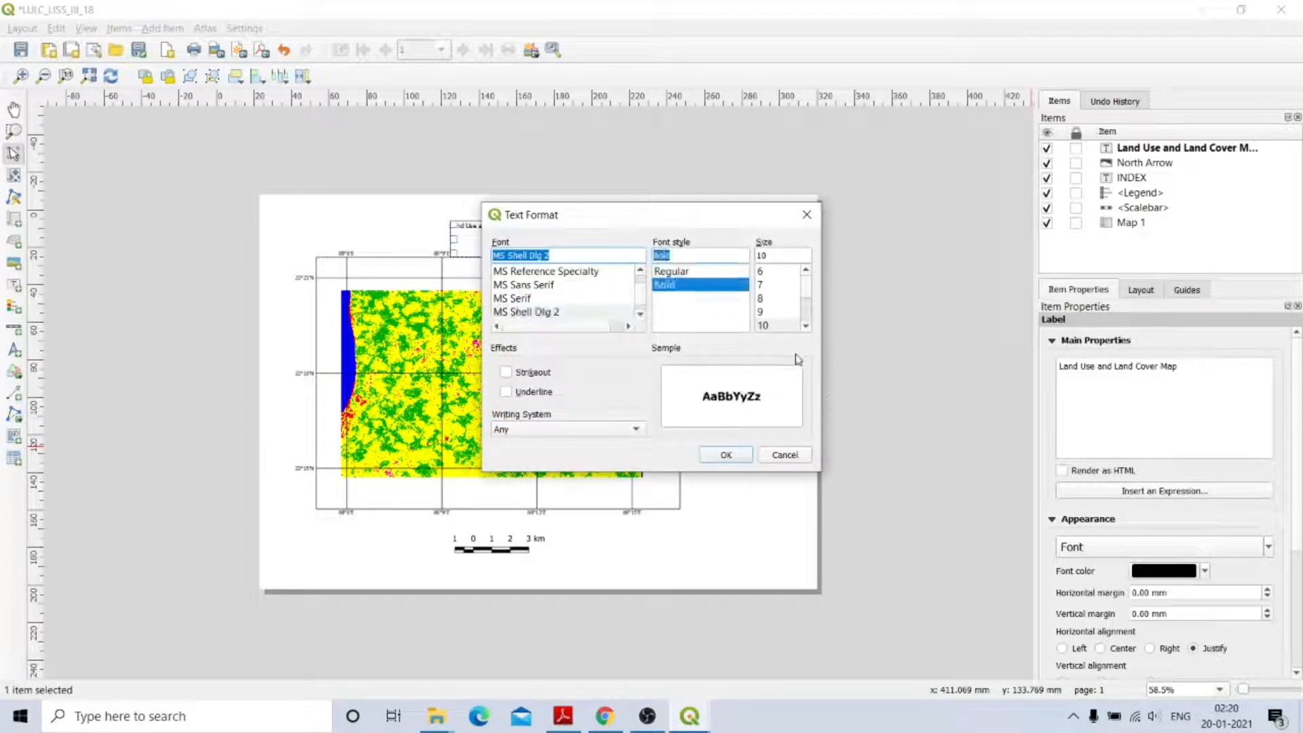
{"action": "left_click", "coordinate": [806, 327]}
{"action": "left_click", "coordinate": [806, 326]}
{"action": "left_click", "coordinate": [807, 327]}
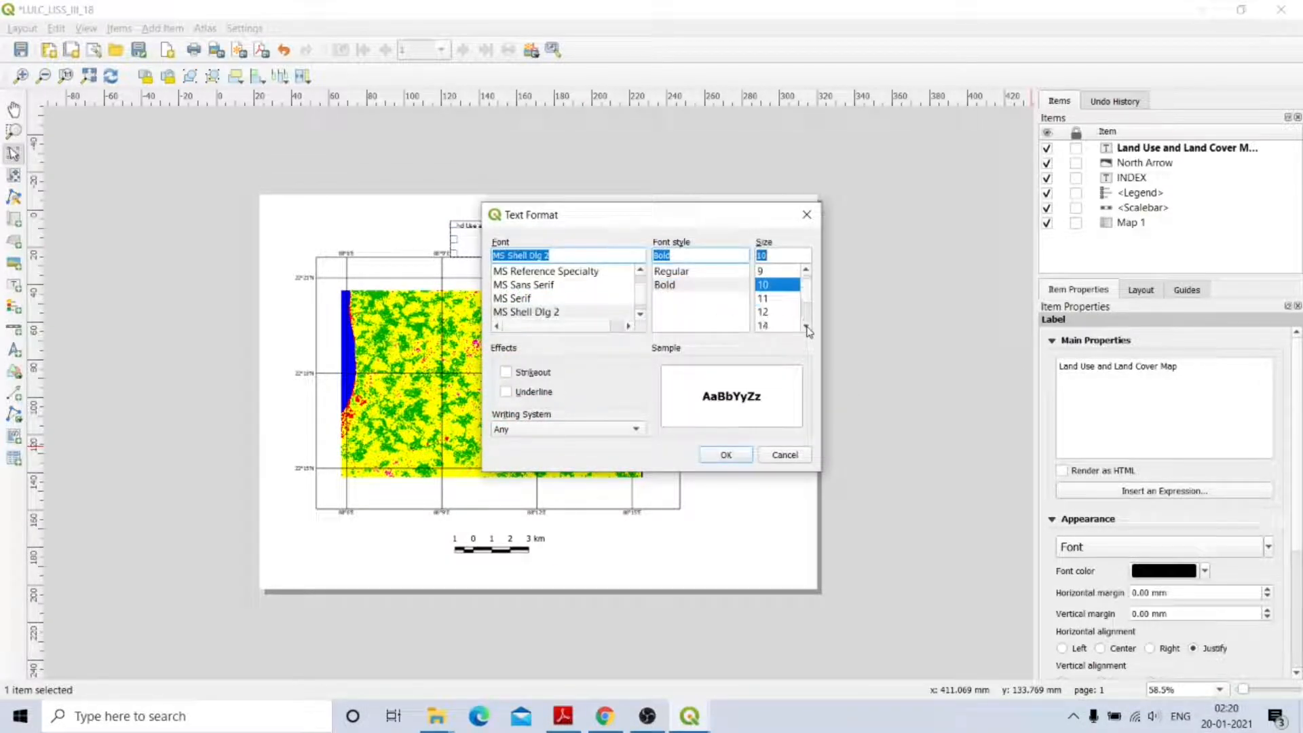
{"action": "left_click", "coordinate": [807, 327]}
{"action": "left_click", "coordinate": [806, 327]}
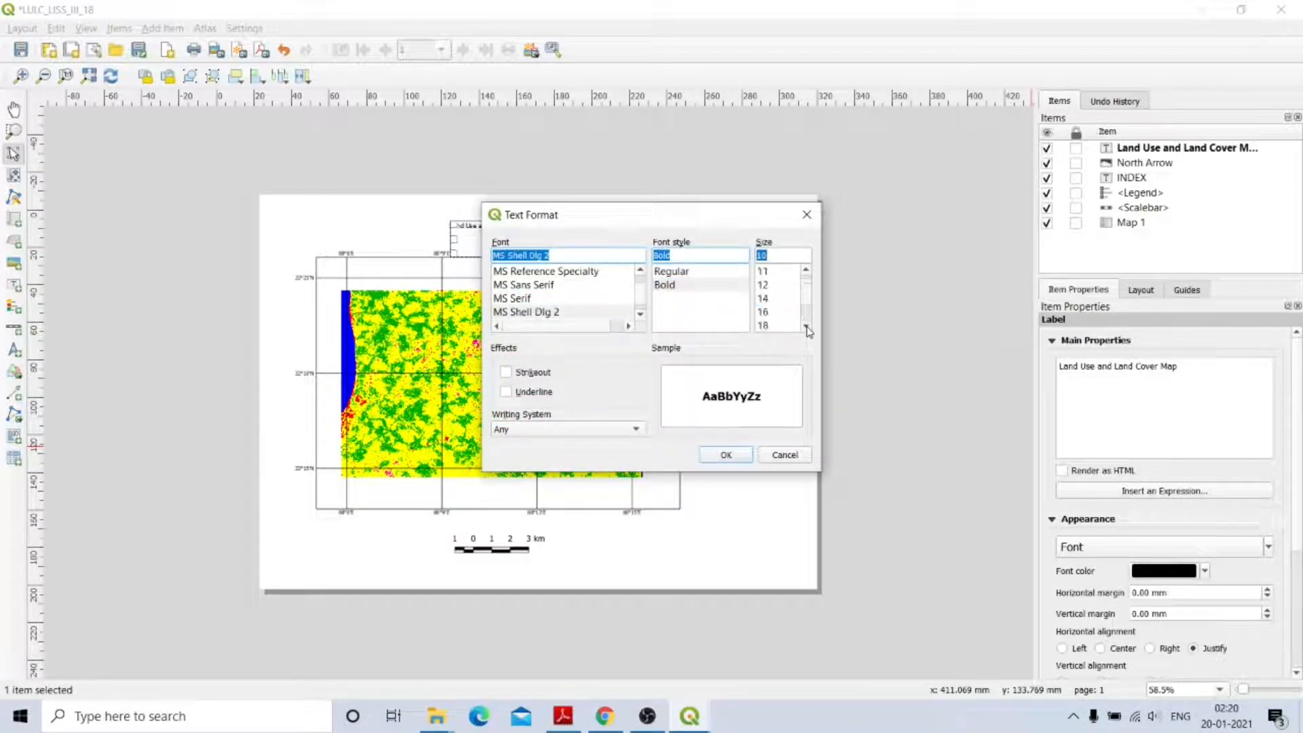
{"action": "left_click", "coordinate": [764, 300]}
{"action": "left_click", "coordinate": [746, 461]}
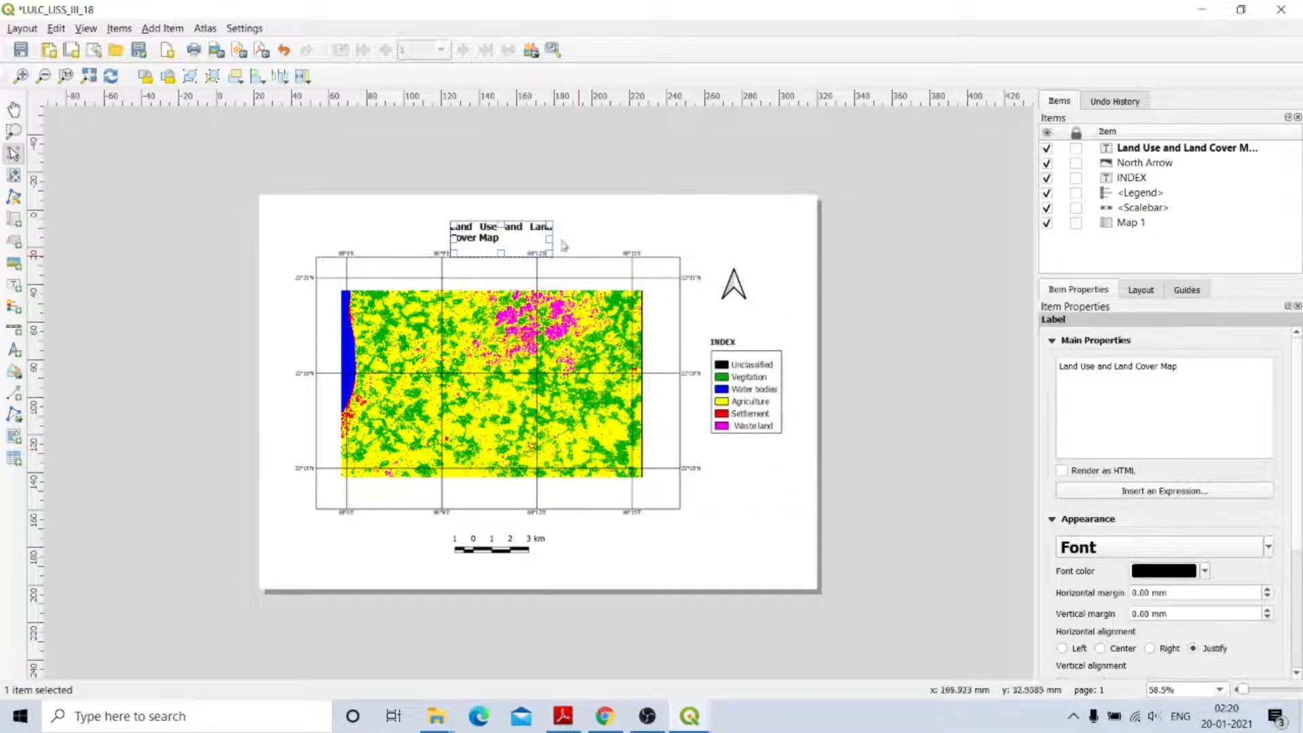
Resize the title box so the text fits on one line, centred above the map.
{"action": "left_click_drag", "start_coordinate": [555, 239], "coordinate": [611, 240]}
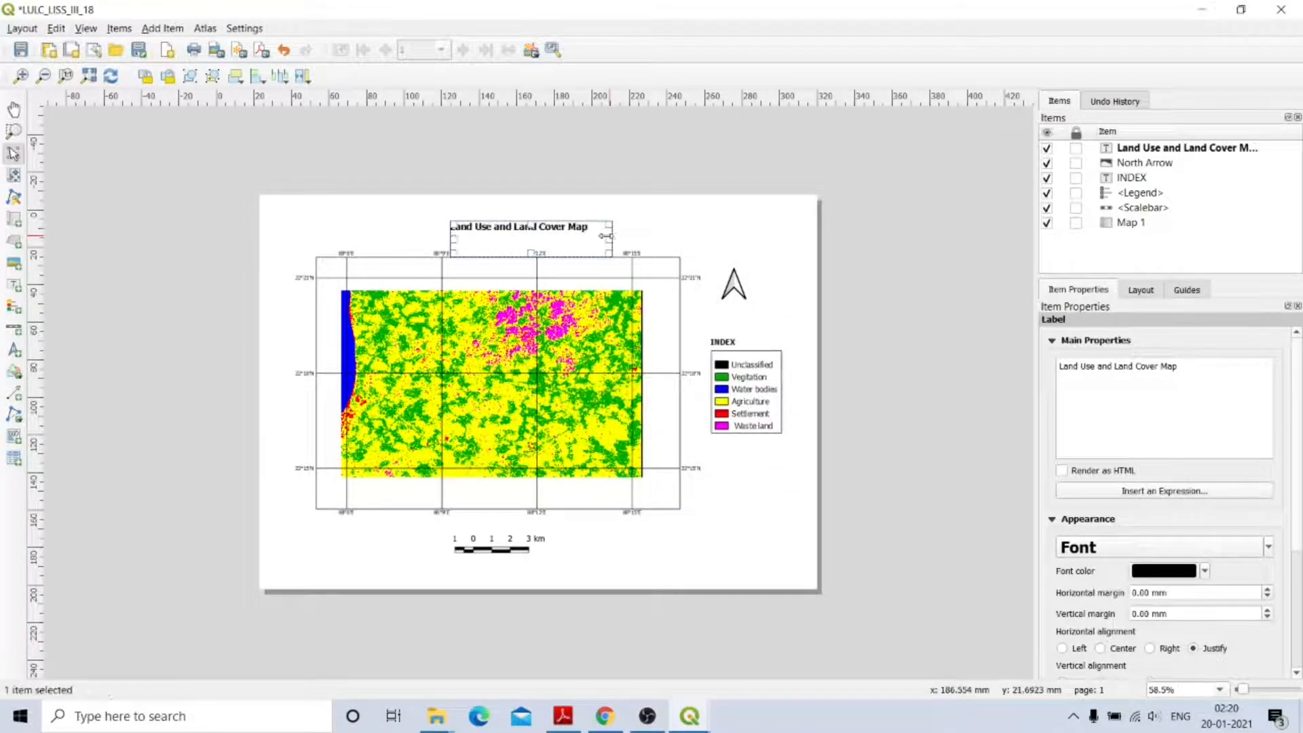
{"action": "left_click_drag", "start_coordinate": [445, 239], "coordinate": [426, 239]}
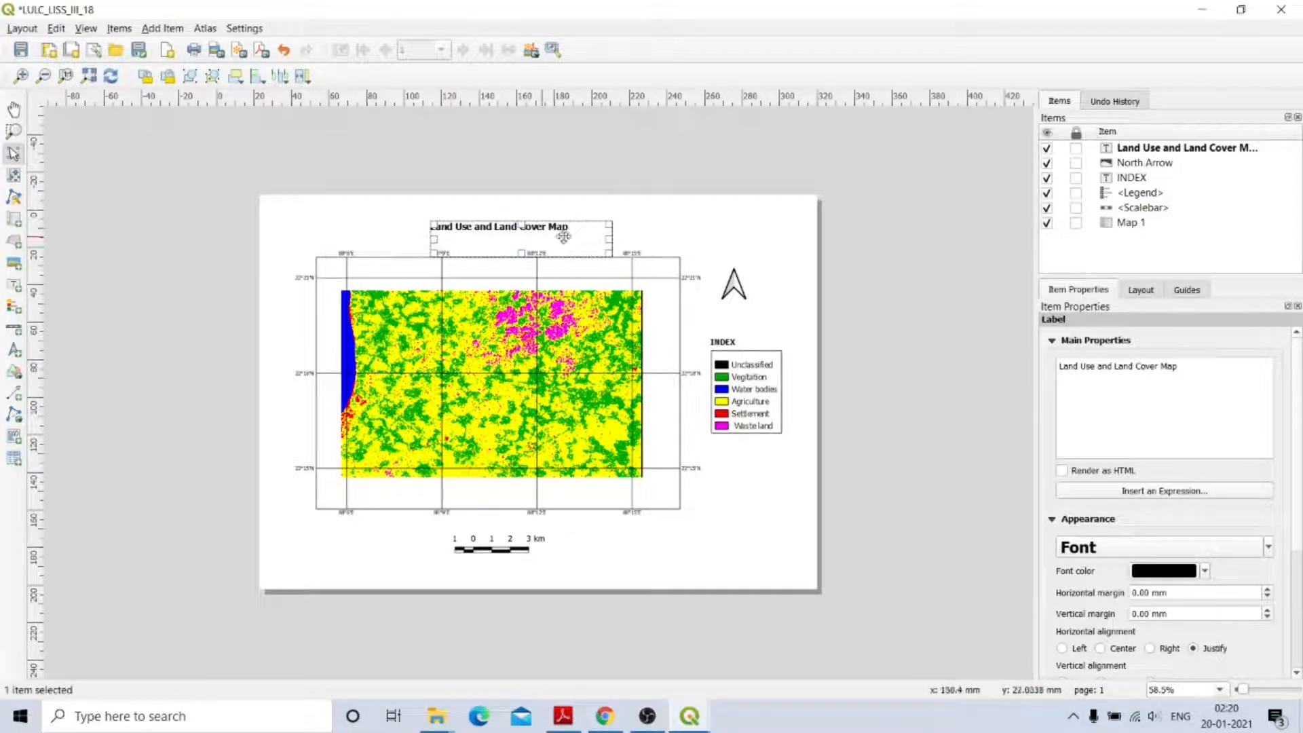
{"action": "left_click_drag", "start_coordinate": [609, 240], "coordinate": [571, 236]}
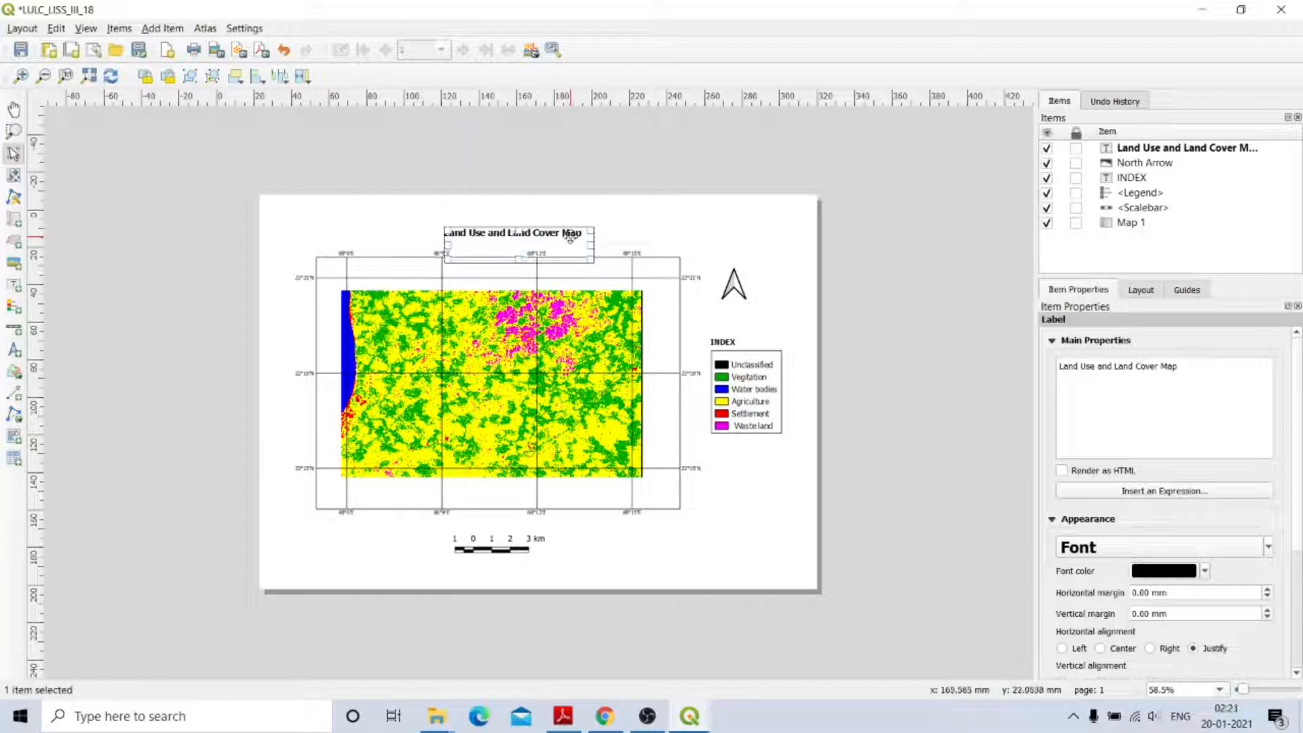
{"action": "left_click", "coordinate": [623, 243]}
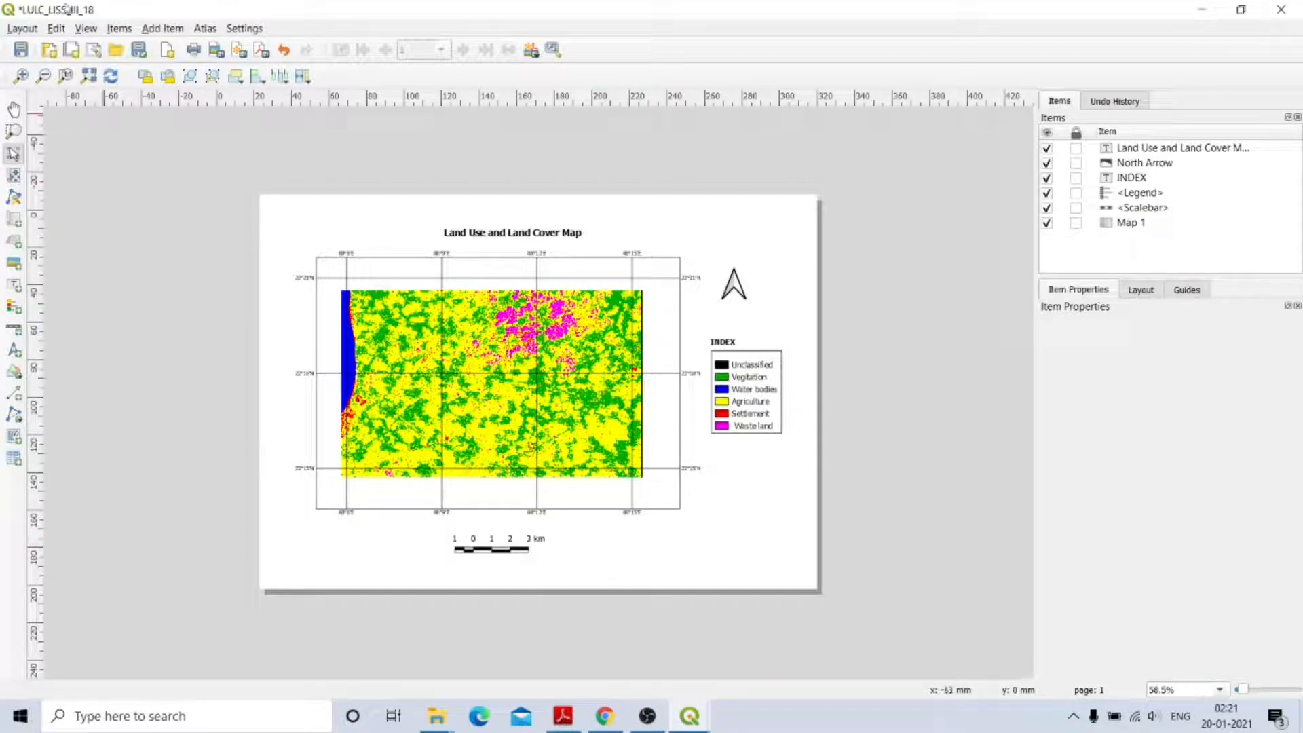
View the layout at actual size and scroll down to the kilometre scale bar under the map.
{"action": "left_click", "coordinate": [65, 76]}
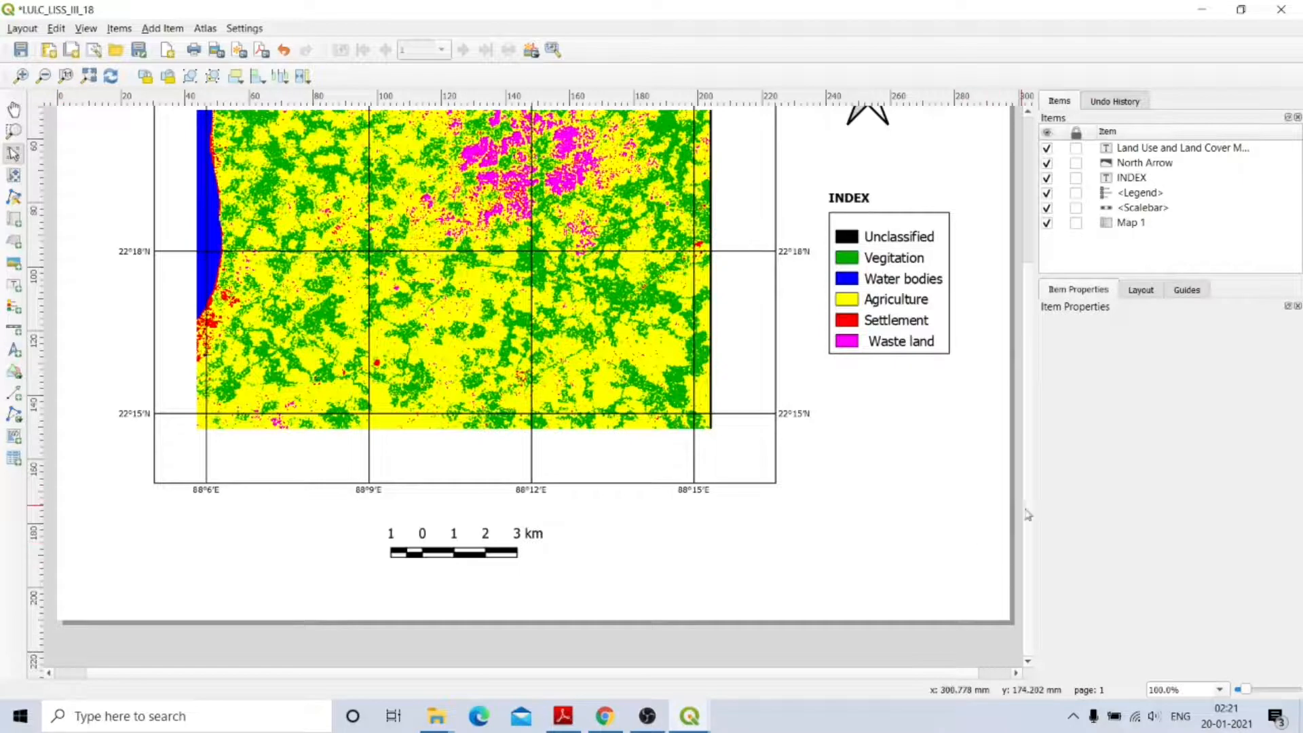
{"action": "scroll", "coordinate": [1035, 530], "scroll_direction": "up", "scroll_amount": 3}
{"action": "scroll", "coordinate": [1035, 462], "scroll_direction": "down", "scroll_amount": 1}
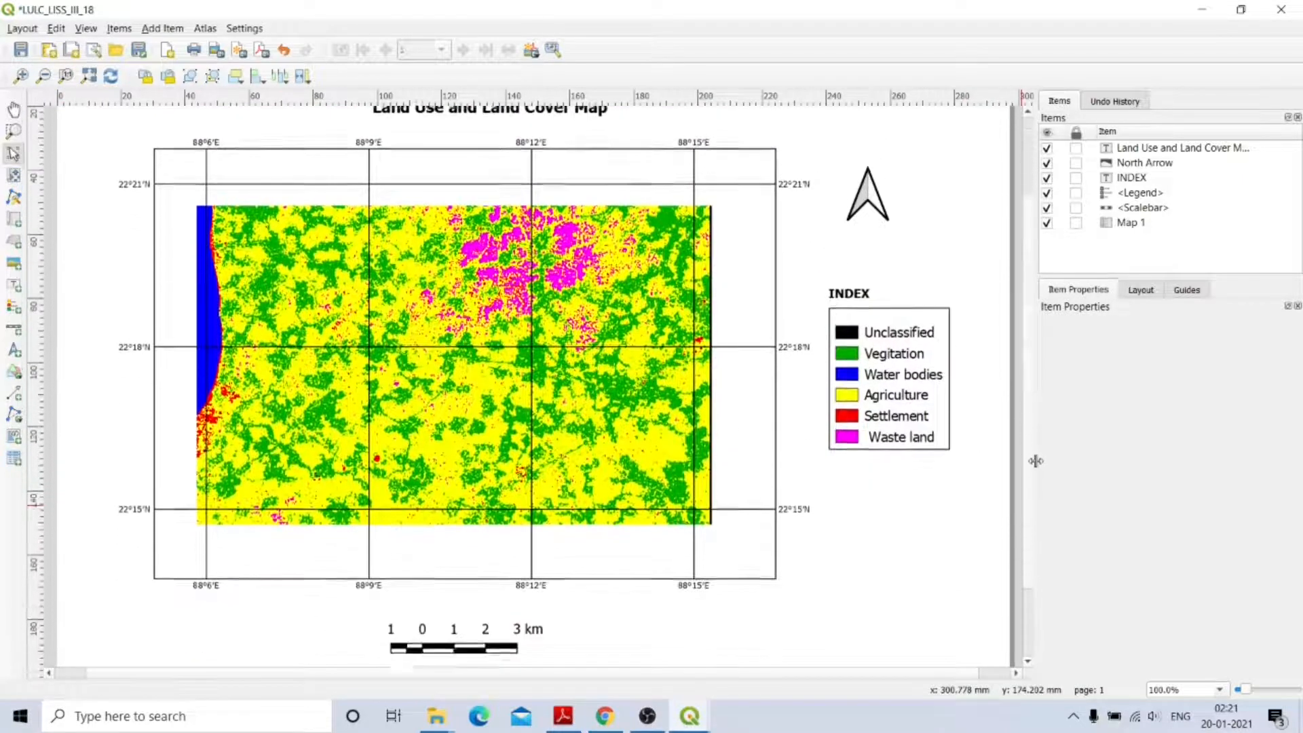
{"action": "scroll", "coordinate": [1035, 462], "scroll_direction": "up", "scroll_amount": 2}
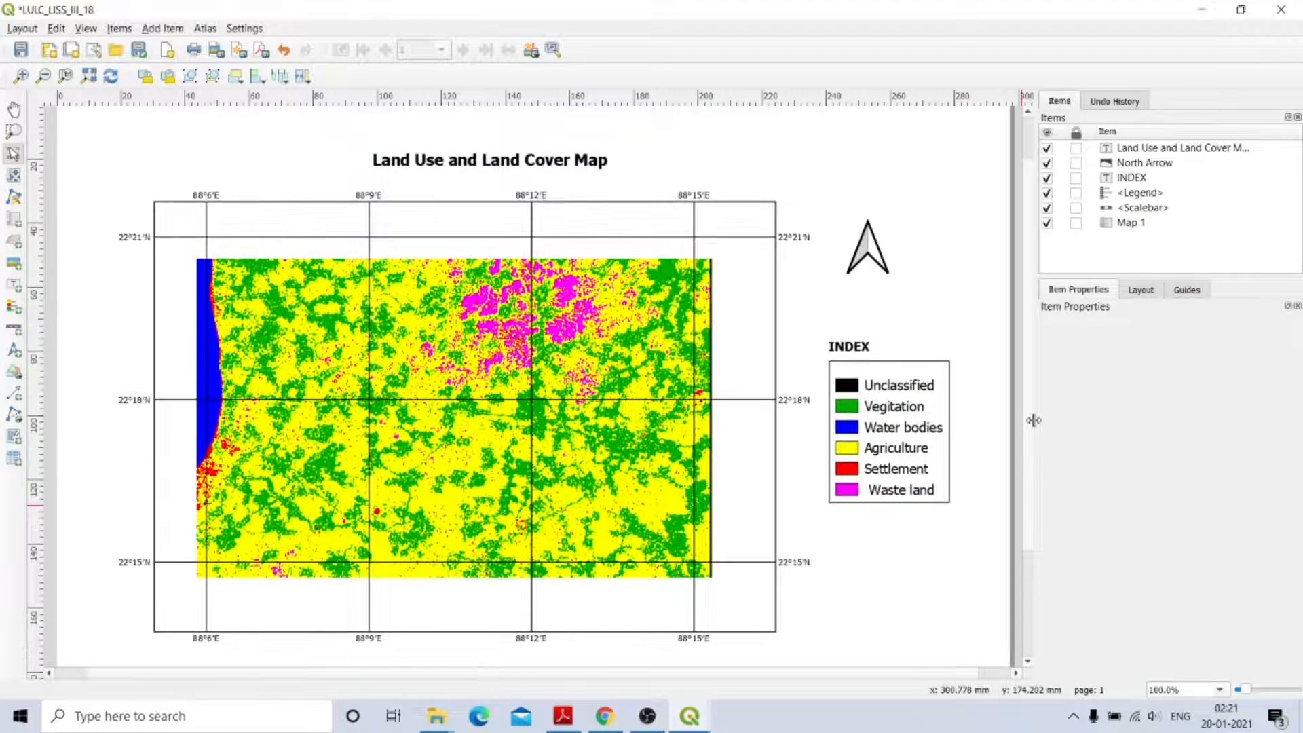
{"action": "scroll", "coordinate": [1033, 452], "scroll_direction": "down", "scroll_amount": 1}
{"action": "scroll", "coordinate": [1033, 451], "scroll_direction": "down", "scroll_amount": 1}
{"action": "scroll", "coordinate": [1034, 427], "scroll_direction": "up", "scroll_amount": 2}
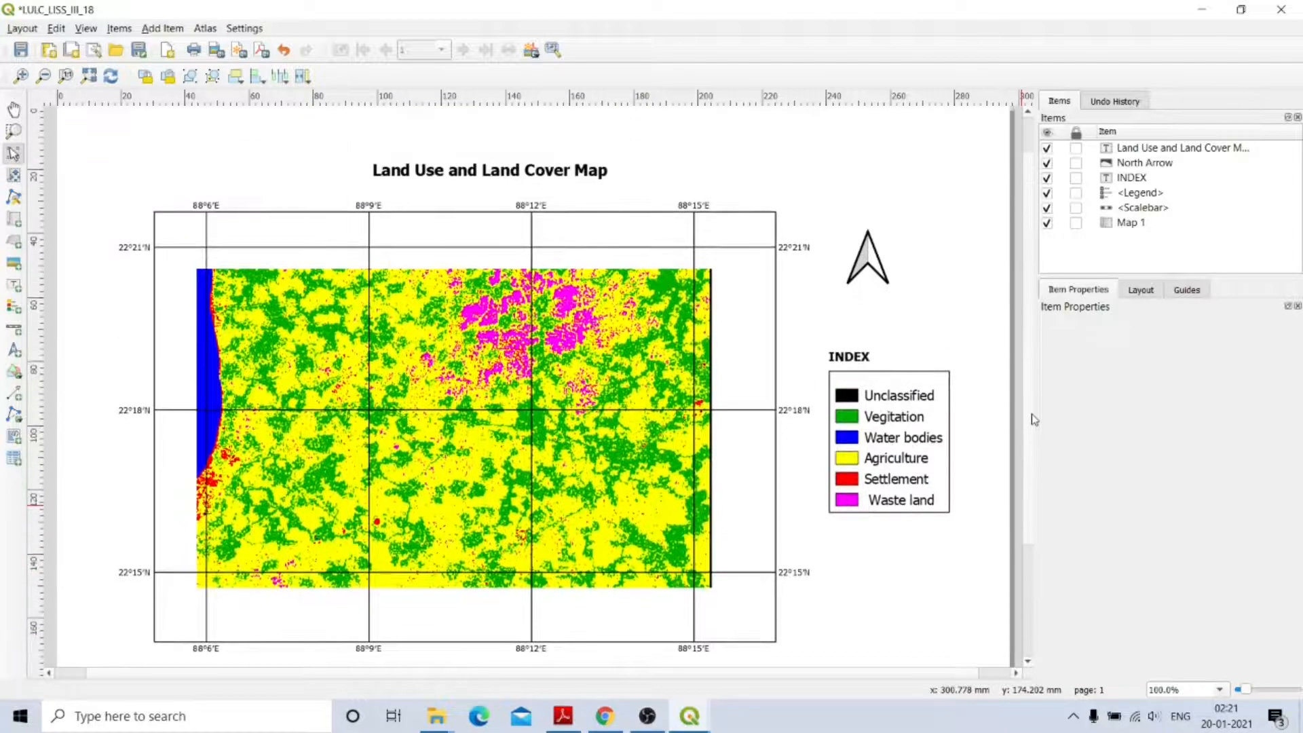
{"action": "scroll", "coordinate": [1034, 420], "scroll_direction": "down", "scroll_amount": 1}
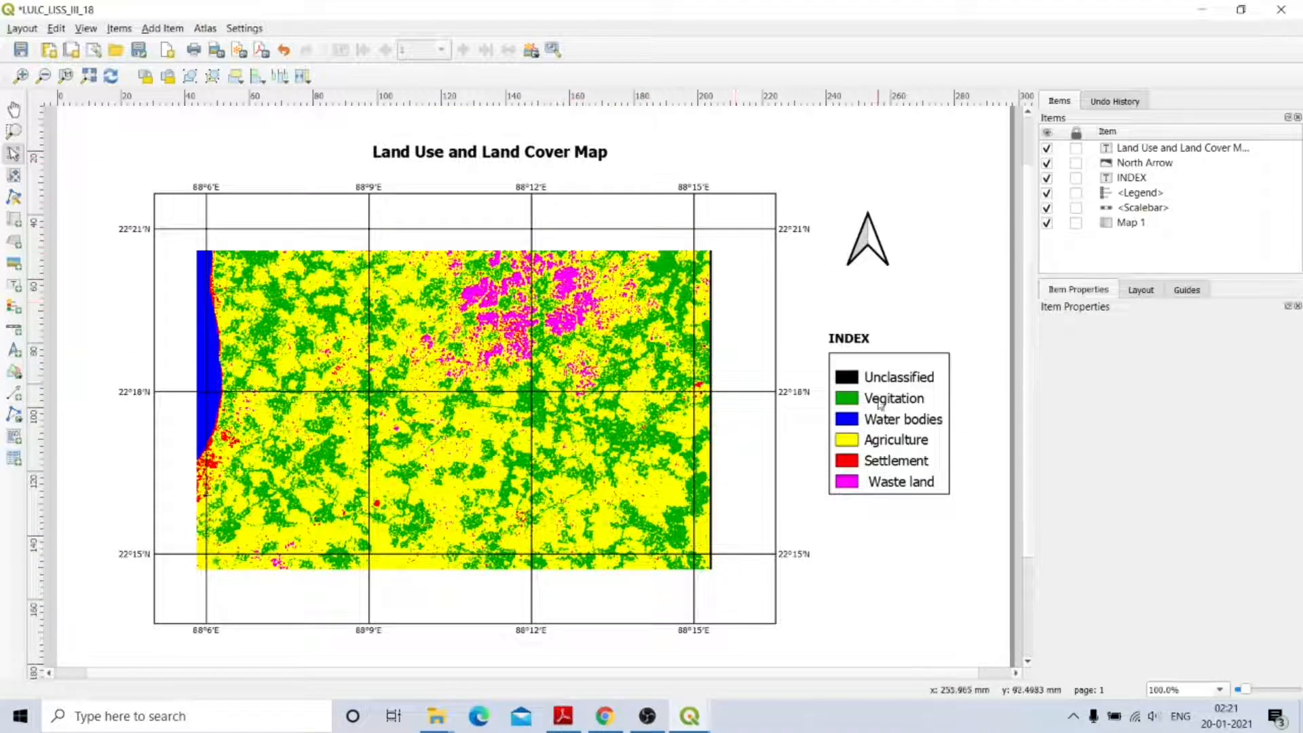
{"action": "scroll", "coordinate": [1028, 267], "scroll_direction": "down", "scroll_amount": 5}
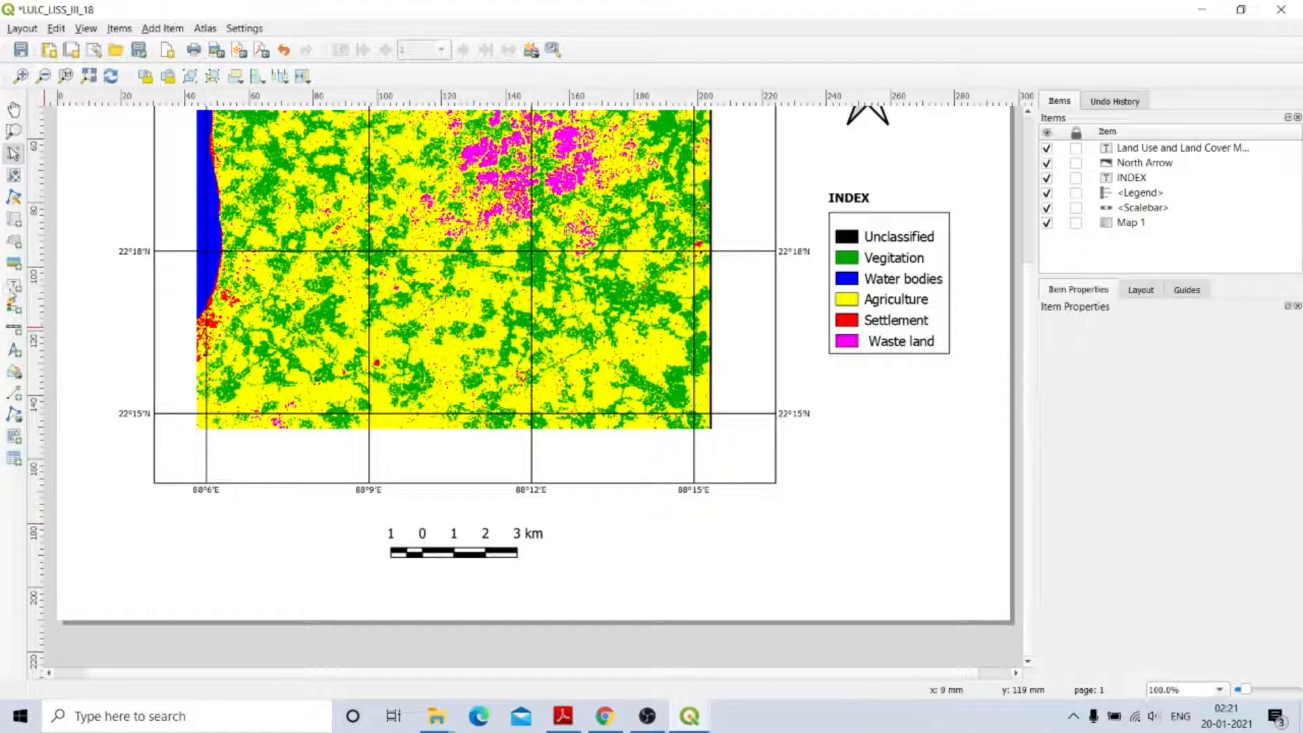
Add a Numeric-style scale bar showing 1:82179 below the map and shrink its box.
{"action": "left_click", "coordinate": [14, 331]}
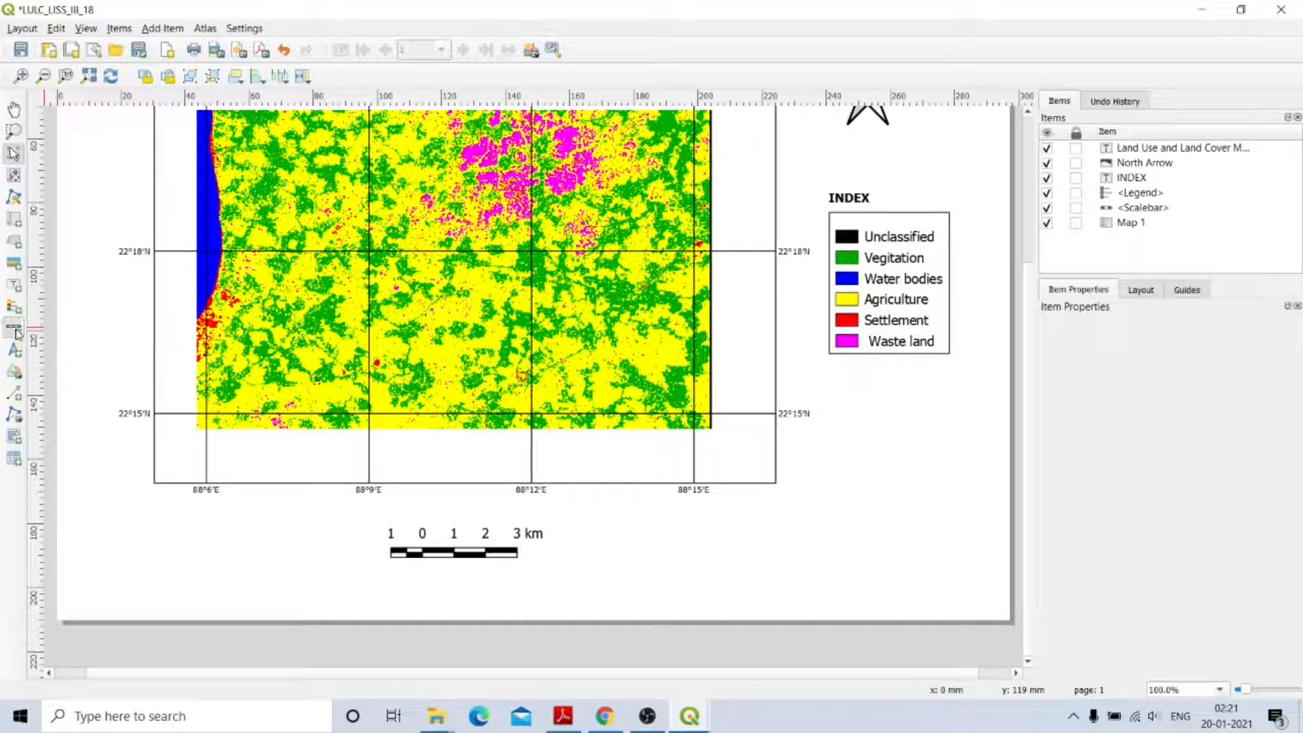
{"action": "left_click", "coordinate": [432, 504]}
{"action": "left_click", "coordinate": [687, 489]}
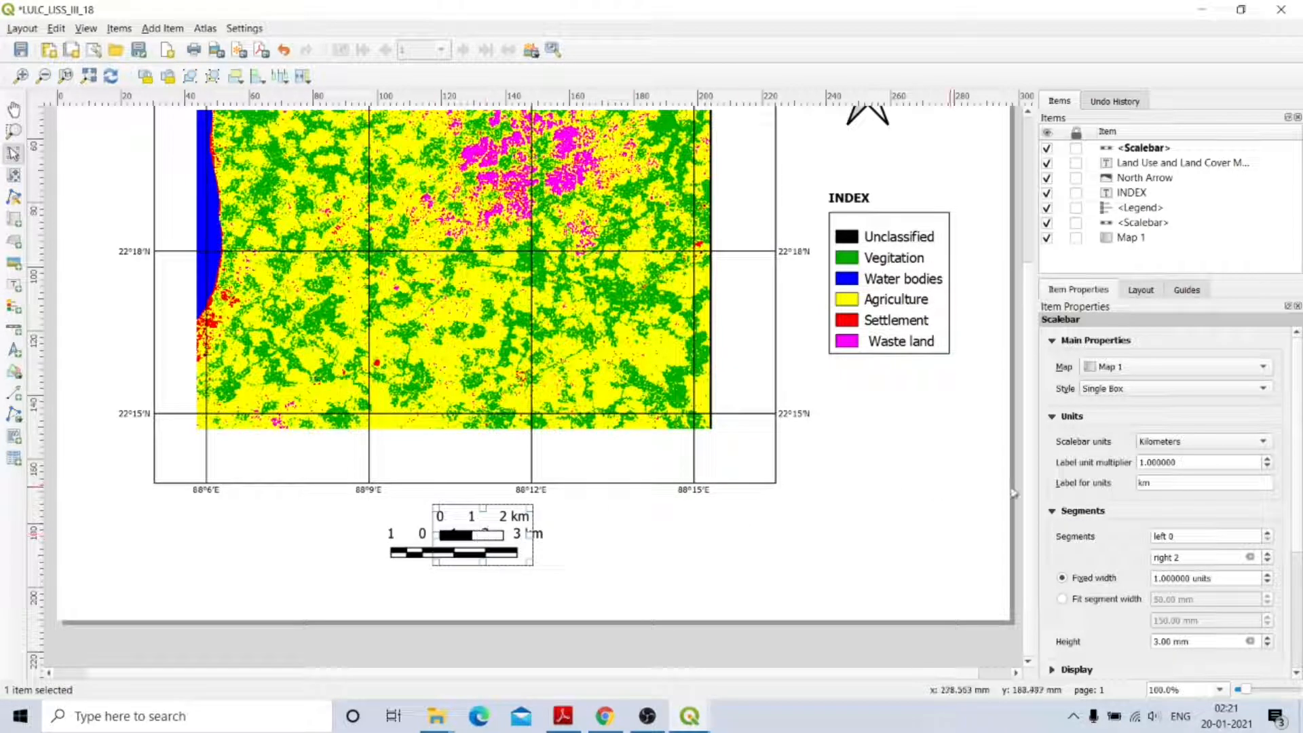
{"action": "left_click", "coordinate": [1123, 393]}
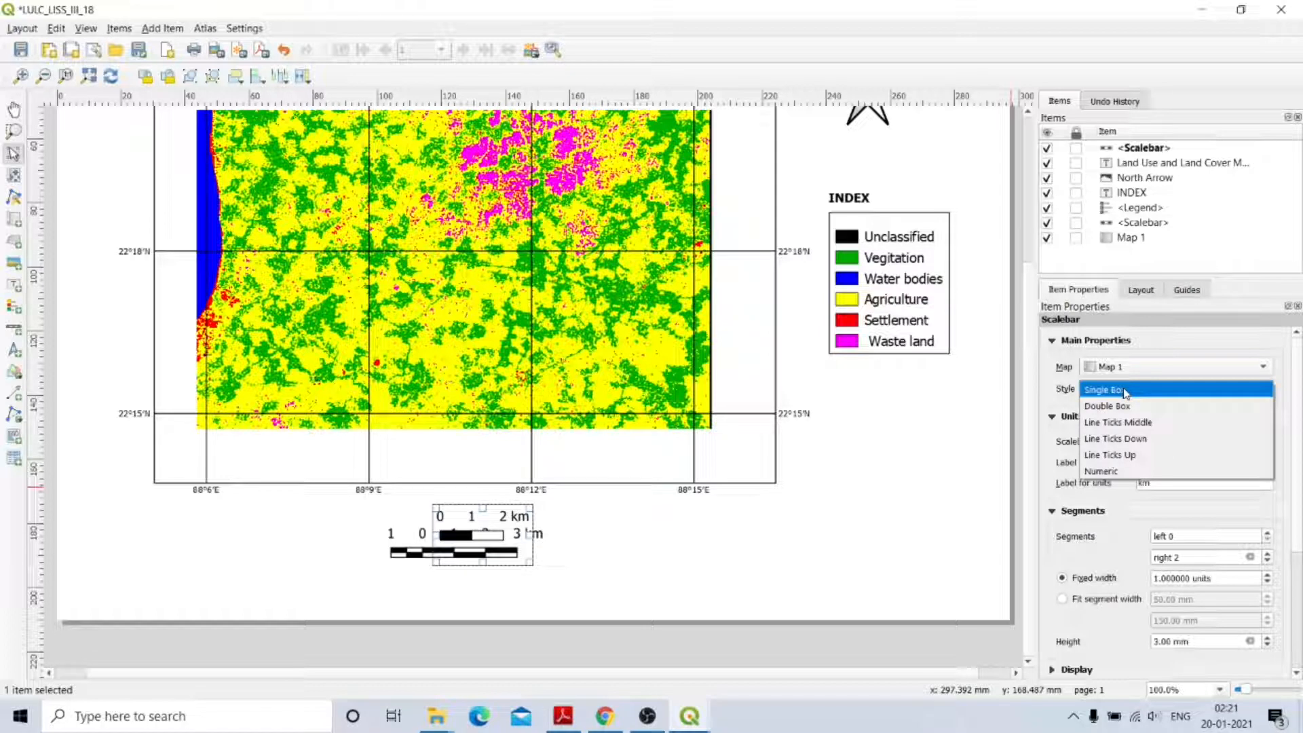
{"action": "left_click", "coordinate": [1120, 471]}
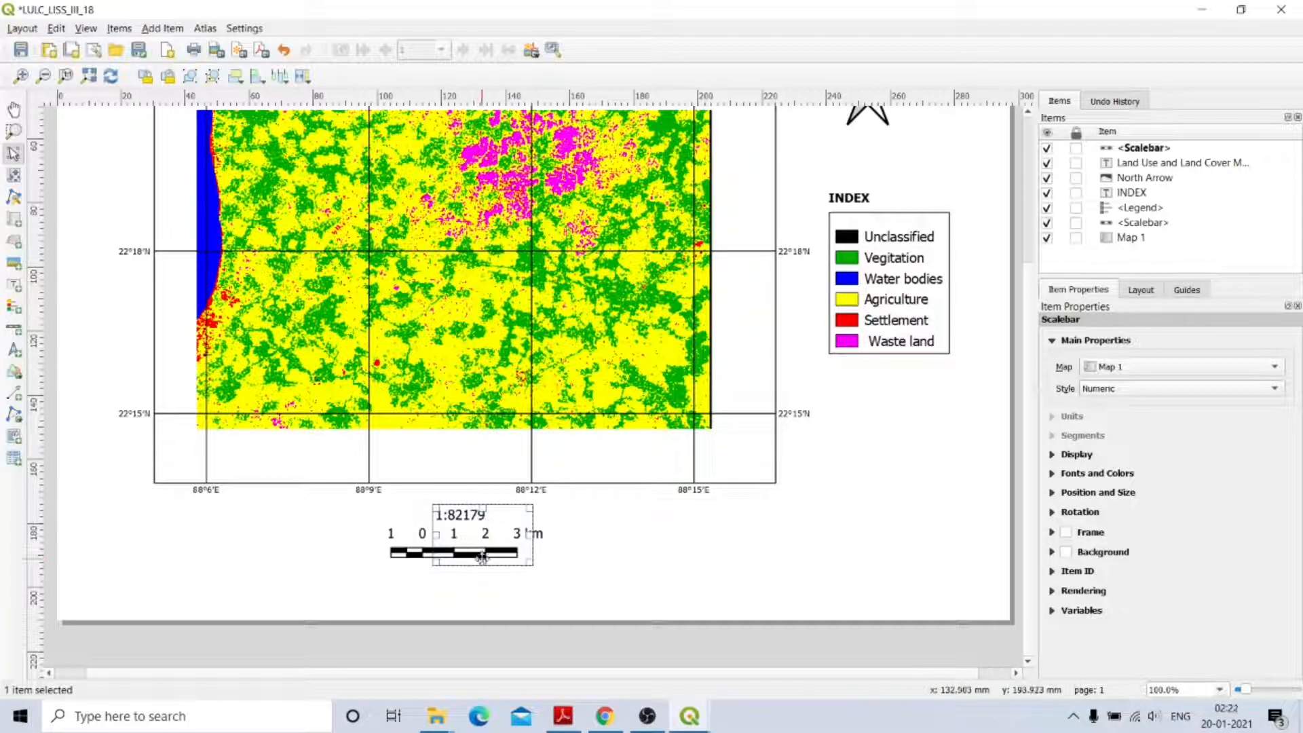
{"action": "left_click_drag", "start_coordinate": [482, 562], "coordinate": [489, 532]}
{"action": "left_click", "coordinate": [630, 575]}
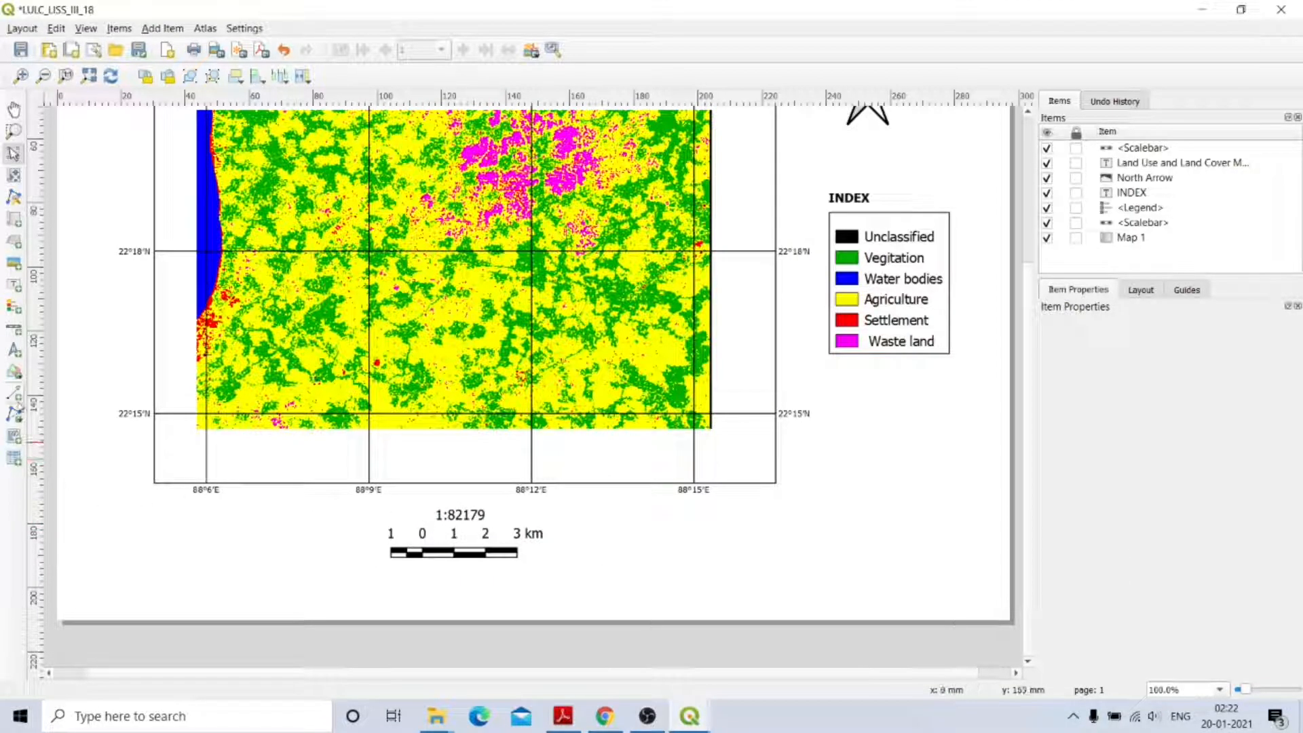
Arrange the 1:82179 ratio just beneath the graphic kilometre scale bar.
{"action": "left_click", "coordinate": [472, 514]}
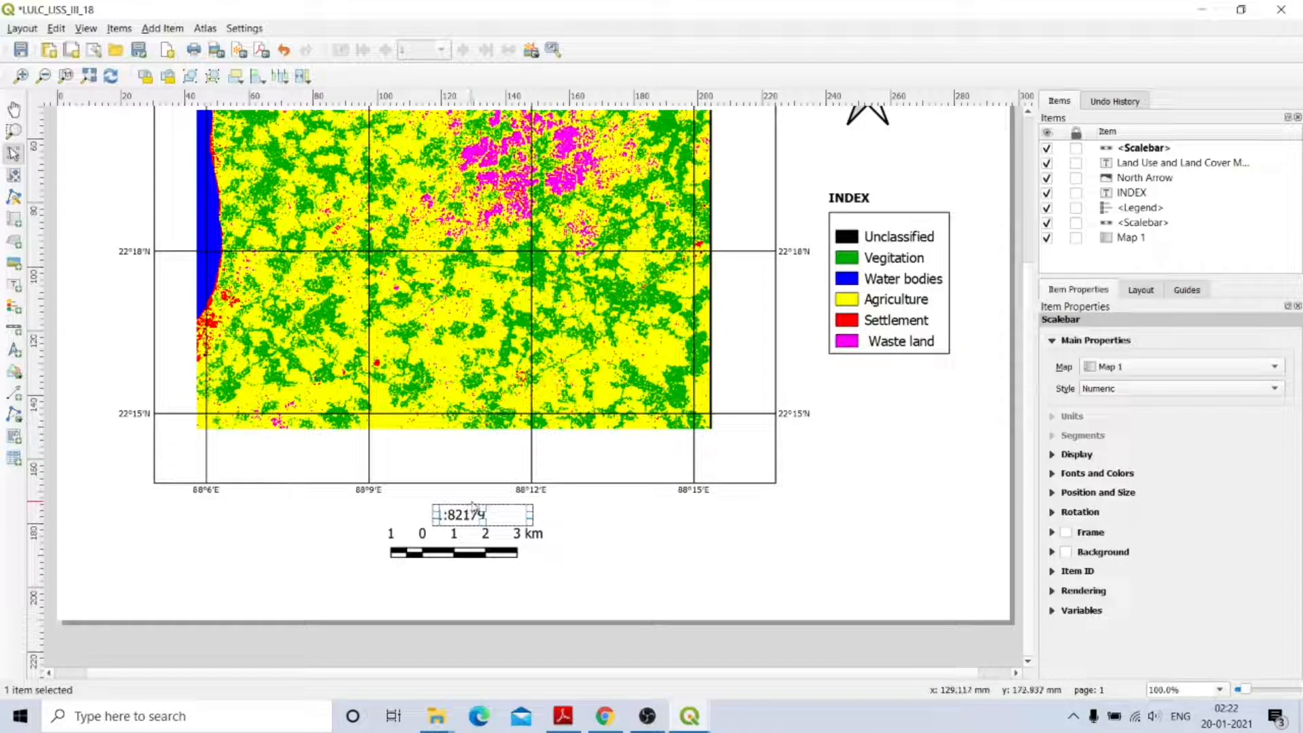
{"action": "left_click_drag", "start_coordinate": [481, 517], "coordinate": [457, 582]}
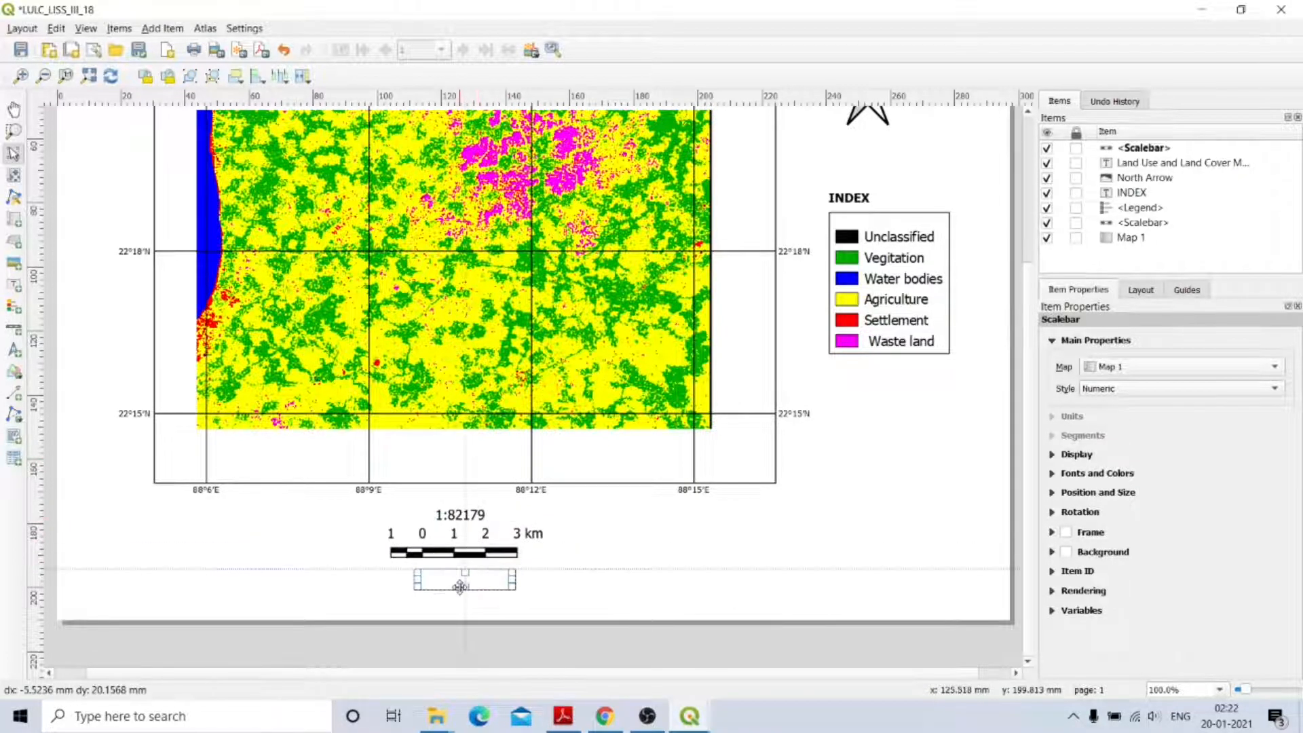
{"action": "left_click", "coordinate": [467, 536]}
{"action": "left_click_drag", "start_coordinate": [467, 536], "coordinate": [480, 510]}
{"action": "left_click", "coordinate": [468, 581]}
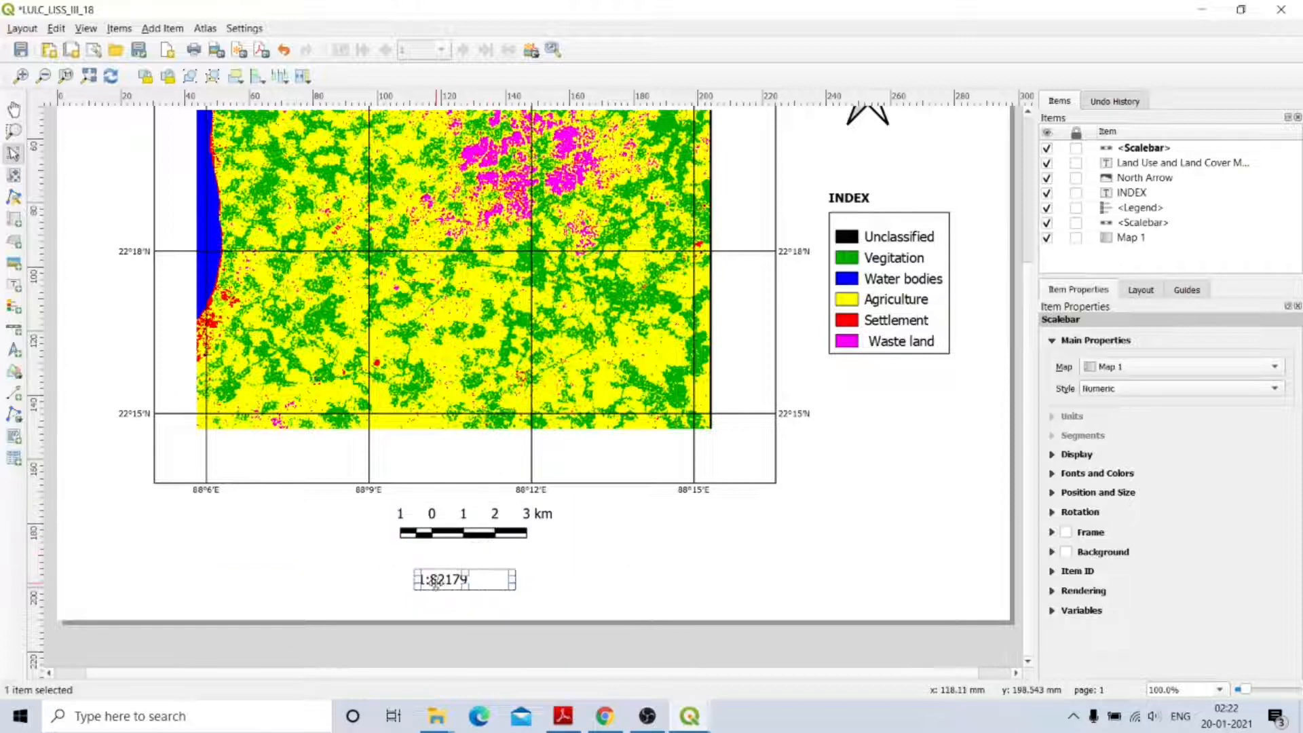
{"action": "left_click_drag", "start_coordinate": [450, 580], "coordinate": [441, 554]}
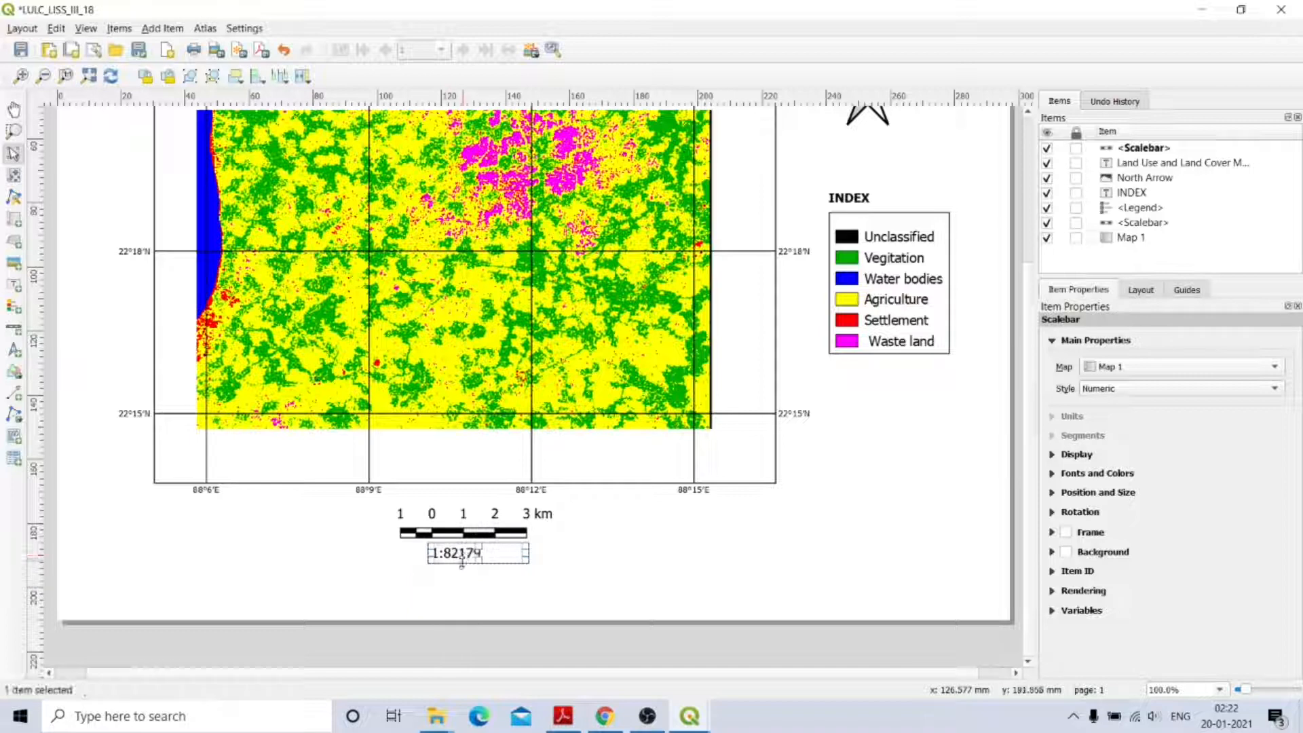
{"action": "left_click", "coordinate": [452, 592]}
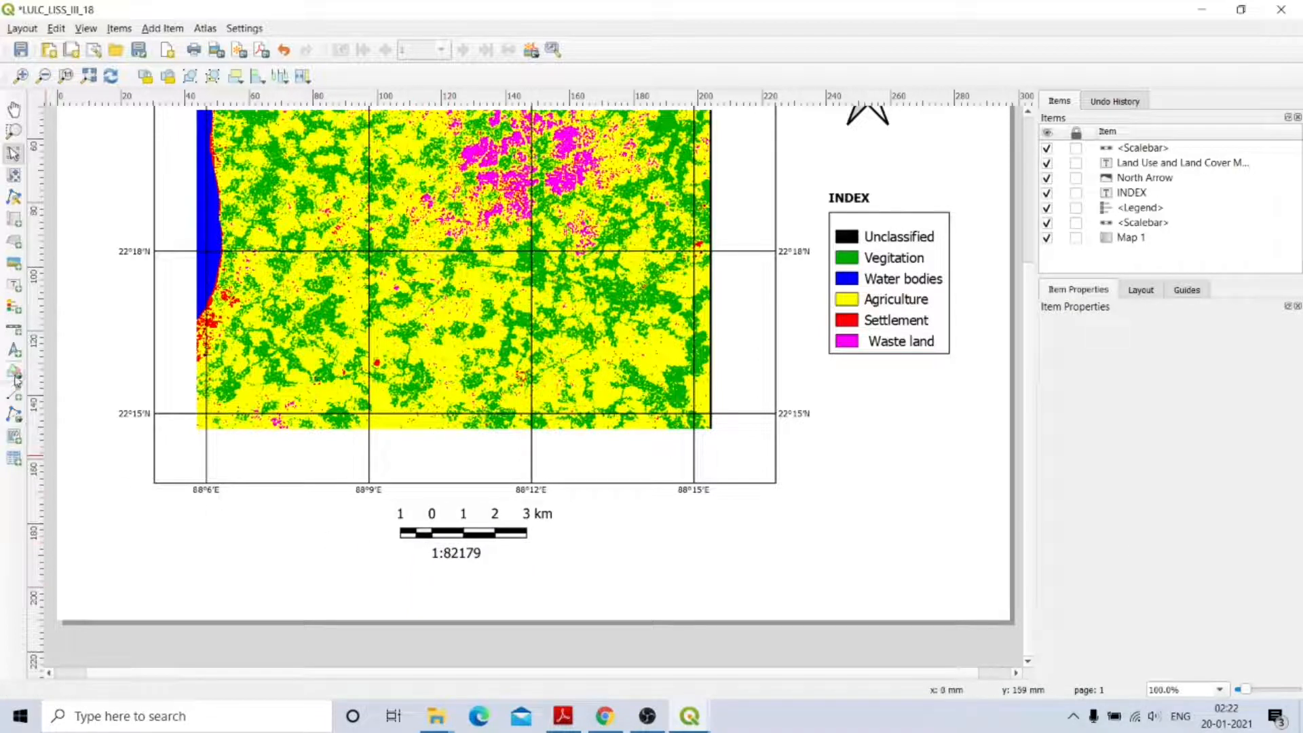
{"action": "left_click", "coordinate": [15, 289]}
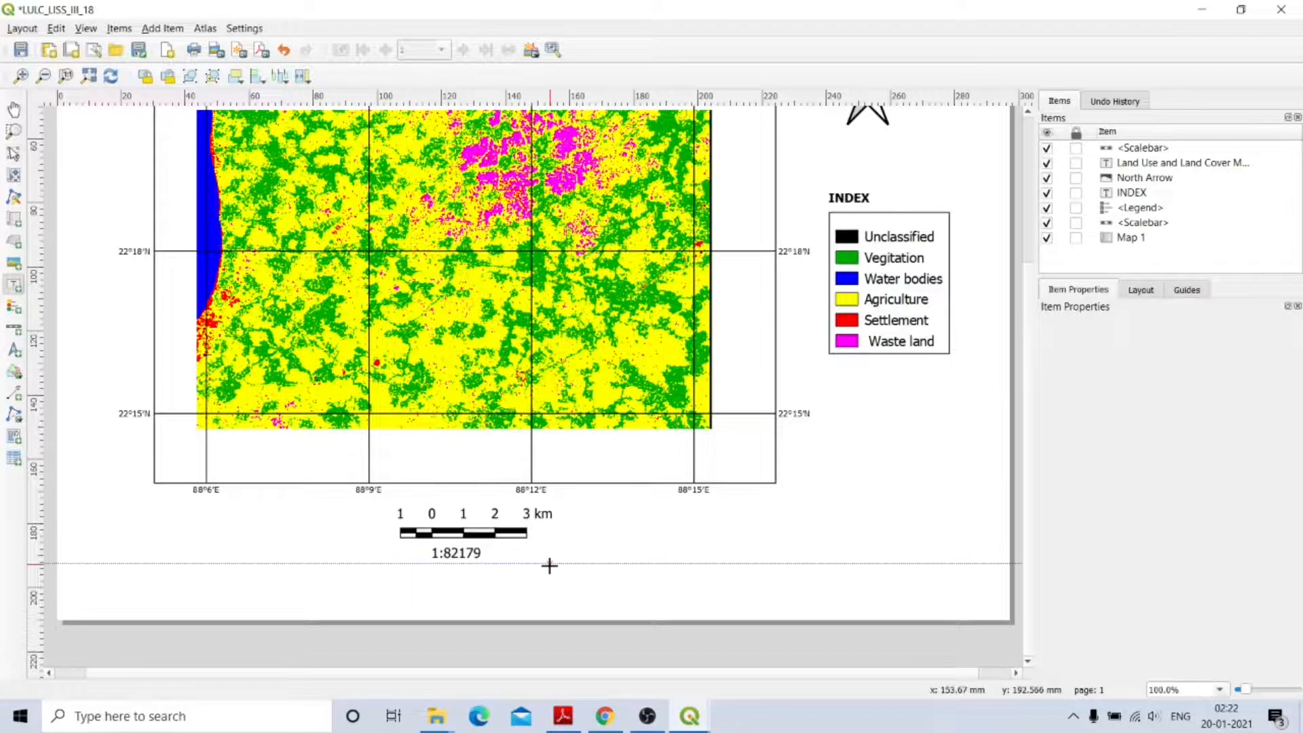
Add a label reading 'RF =' and move it to the left of the 1:82179 ratio.
{"action": "left_click", "coordinate": [413, 556]}
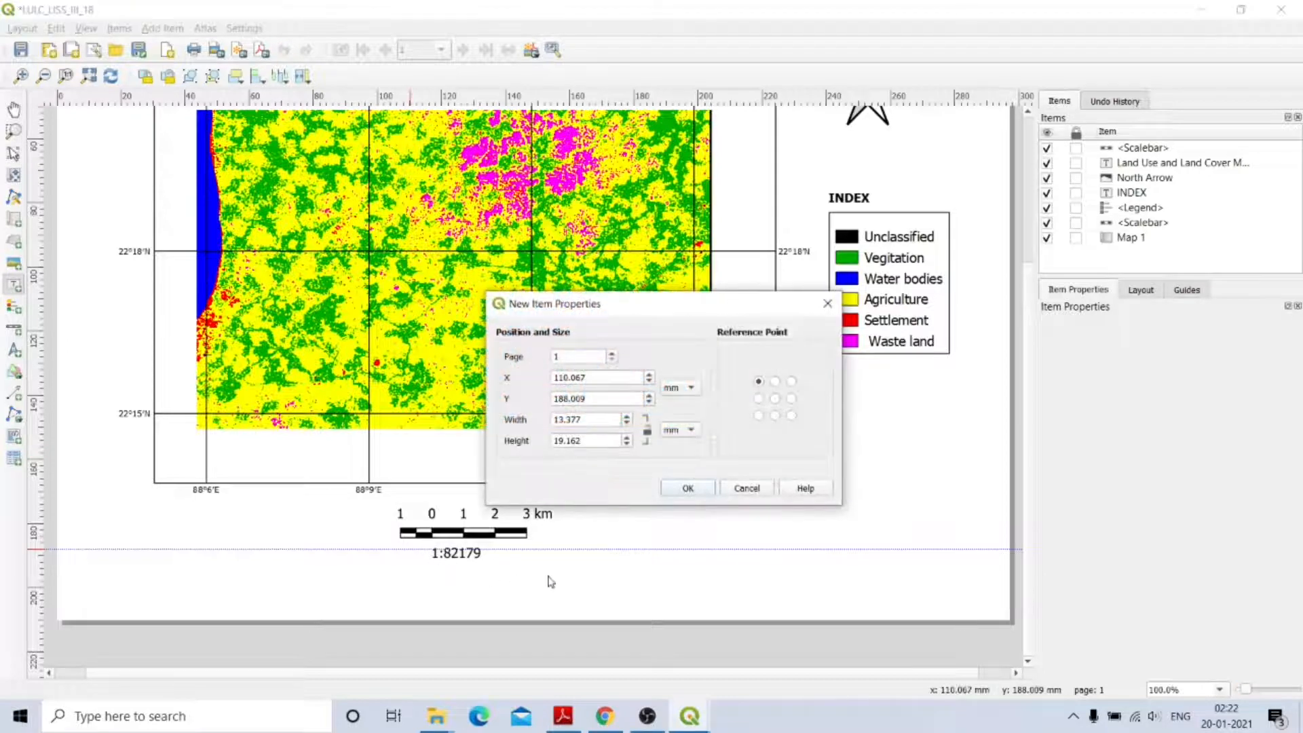
{"action": "left_click", "coordinate": [689, 490]}
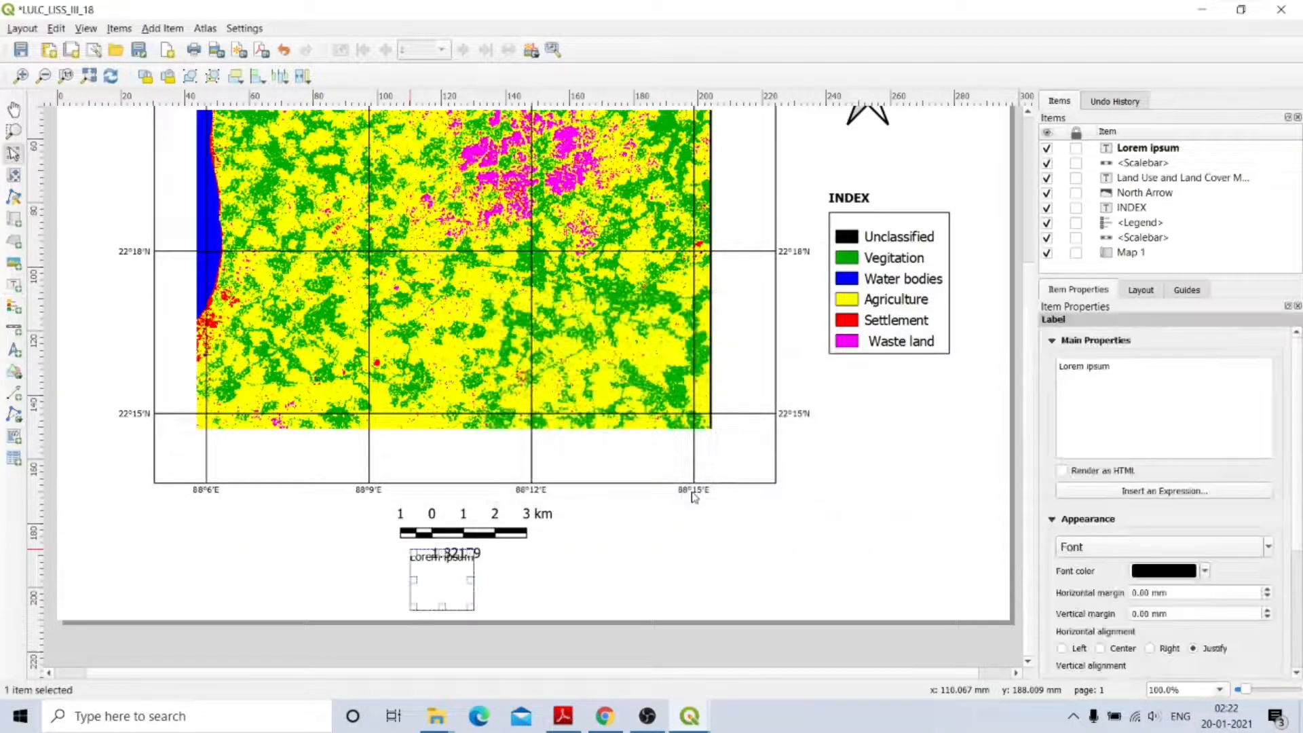
{"action": "triple_click", "coordinate": [1094, 359]}
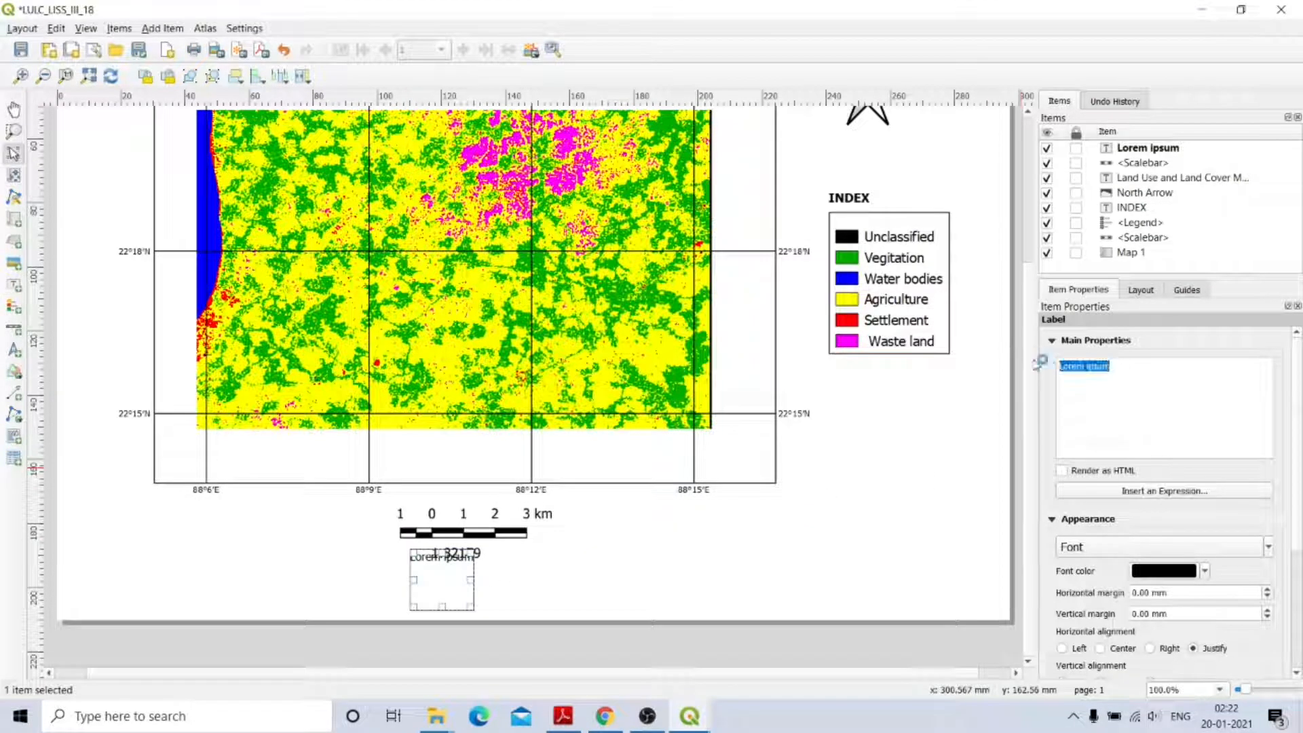
{"action": "type", "text": "RF"}
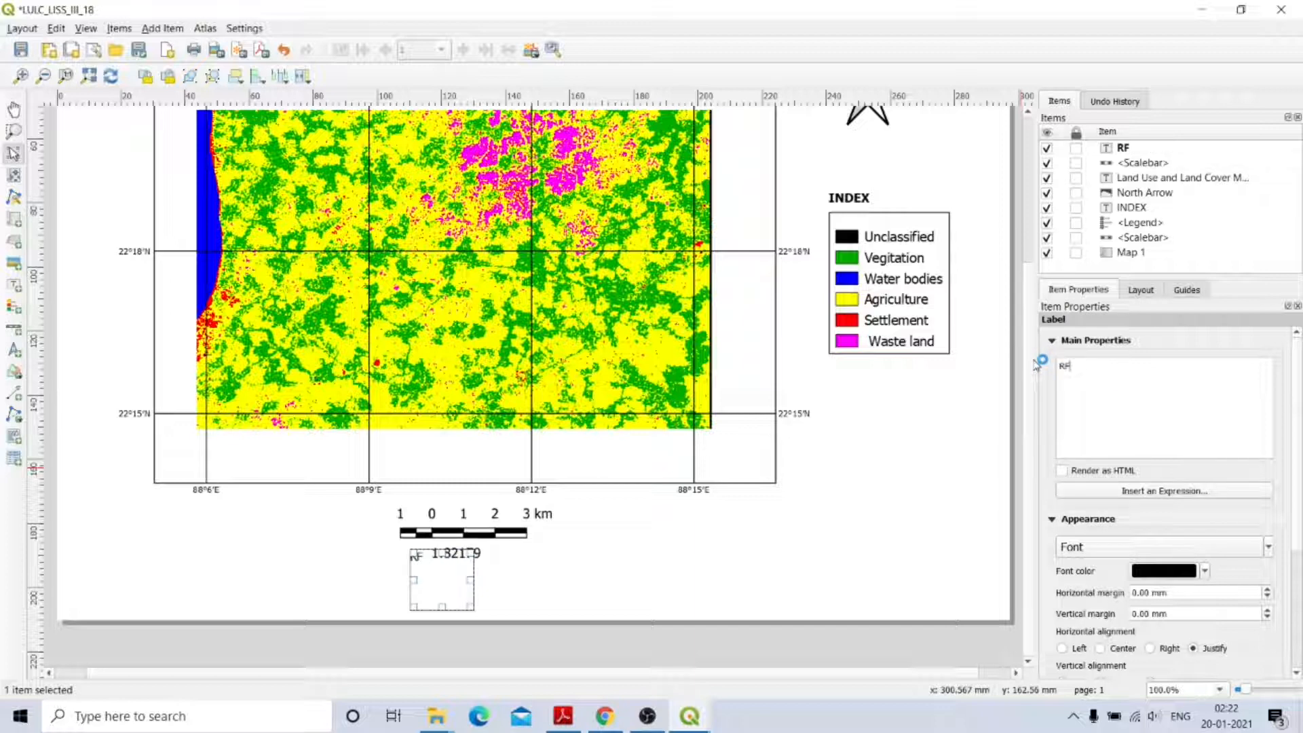
{"action": "type", "text": " ="}
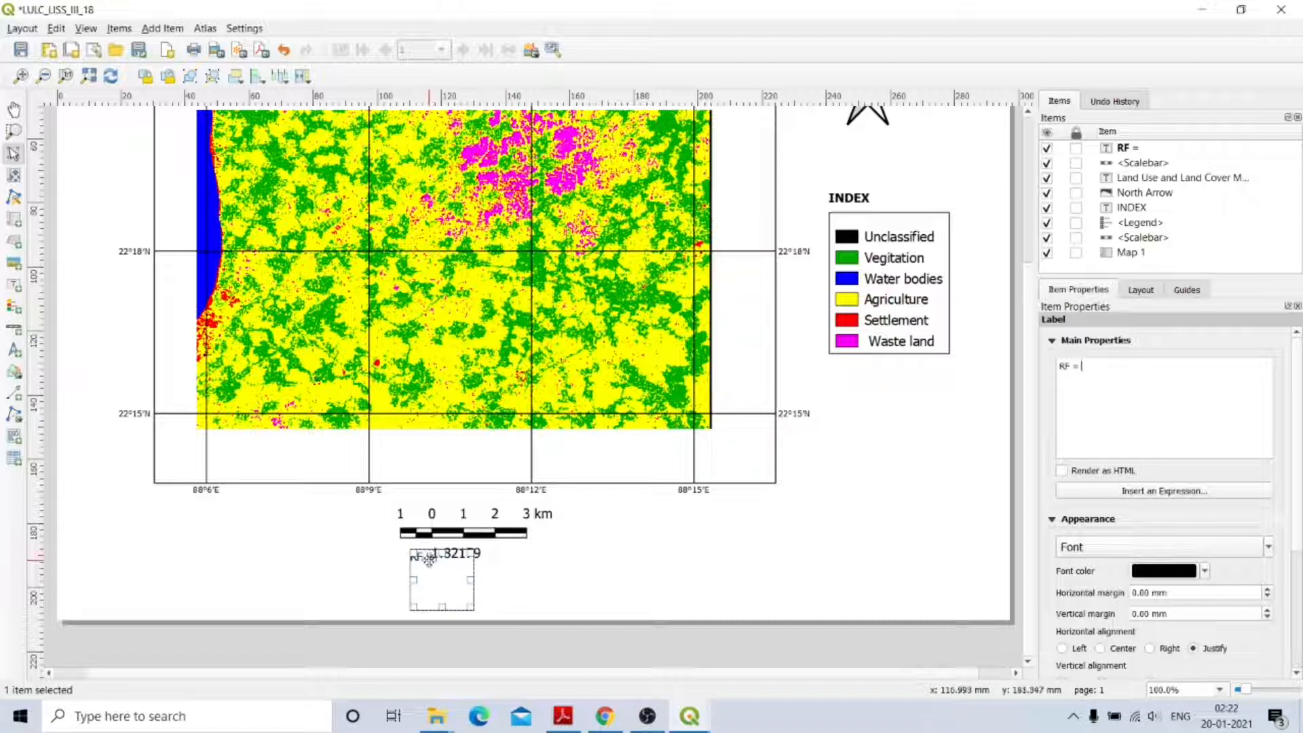
{"action": "left_click_drag", "start_coordinate": [427, 557], "coordinate": [439, 568]}
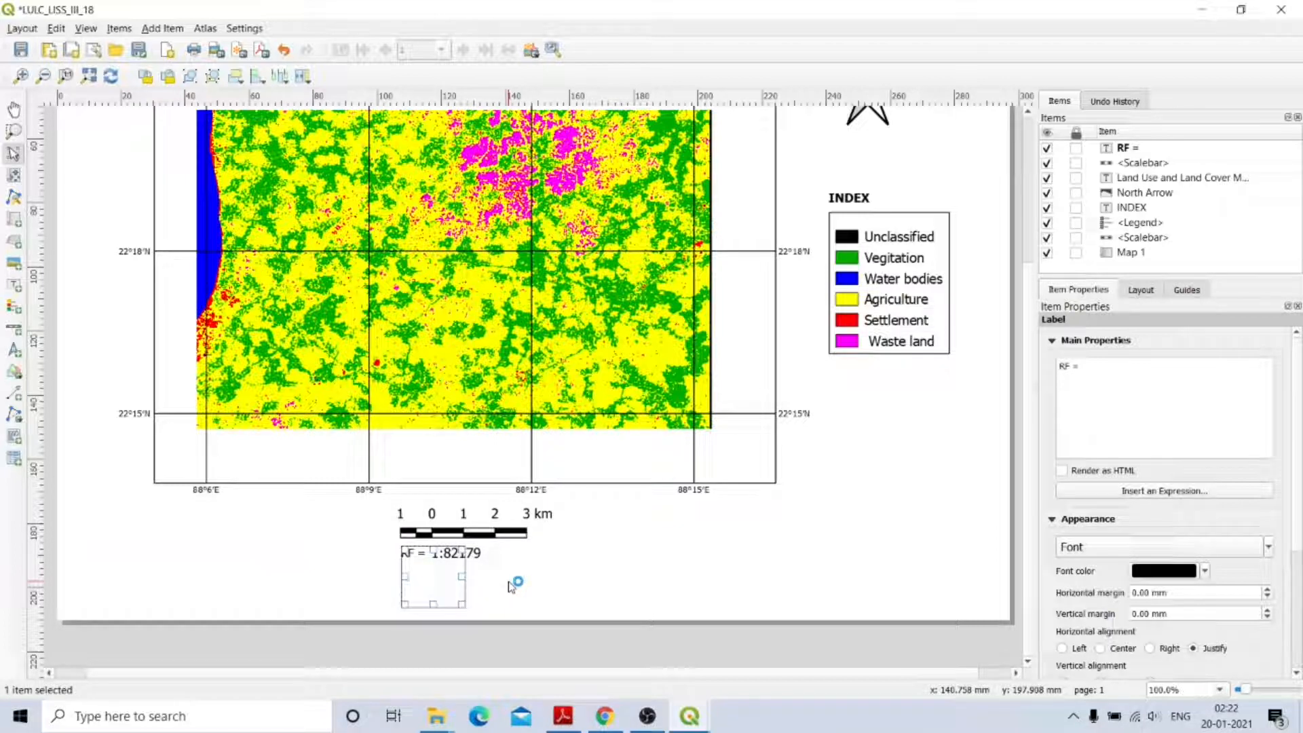
{"action": "left_click", "coordinate": [512, 585]}
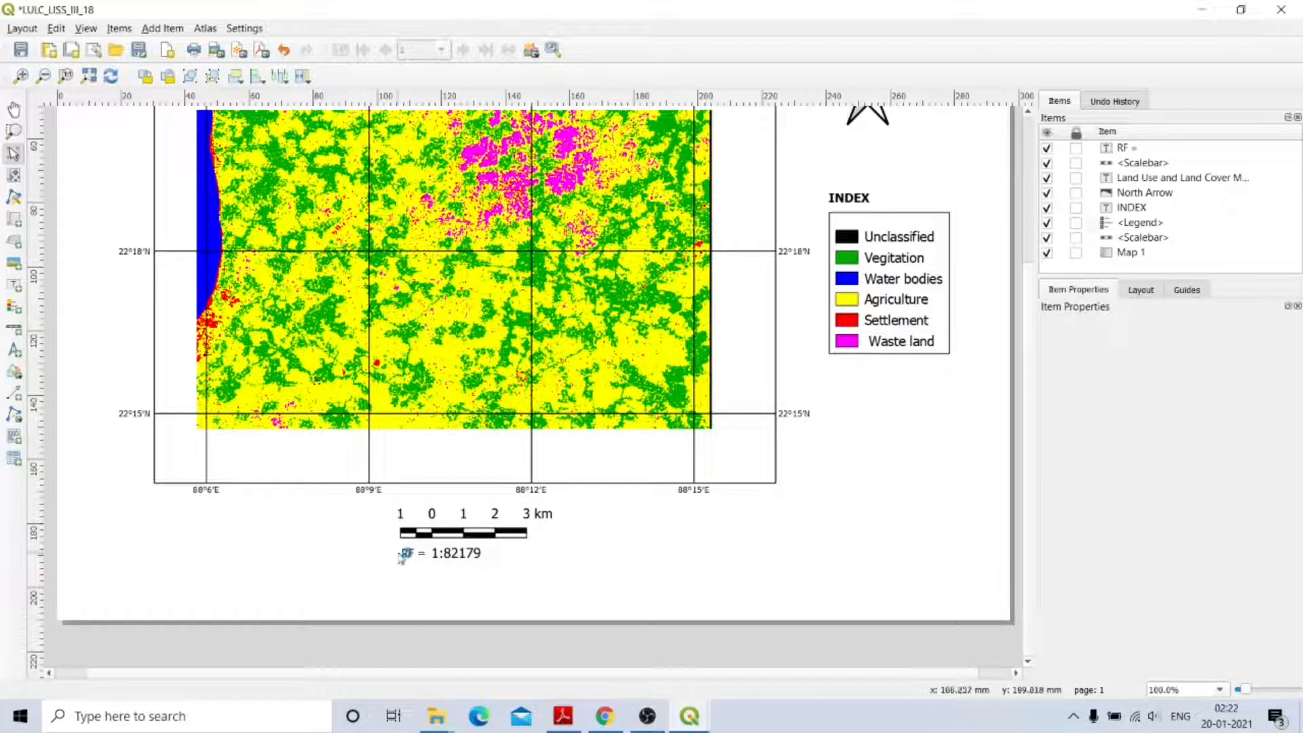
Make the 'RF =' label font Bold.
{"action": "left_click", "coordinate": [424, 553]}
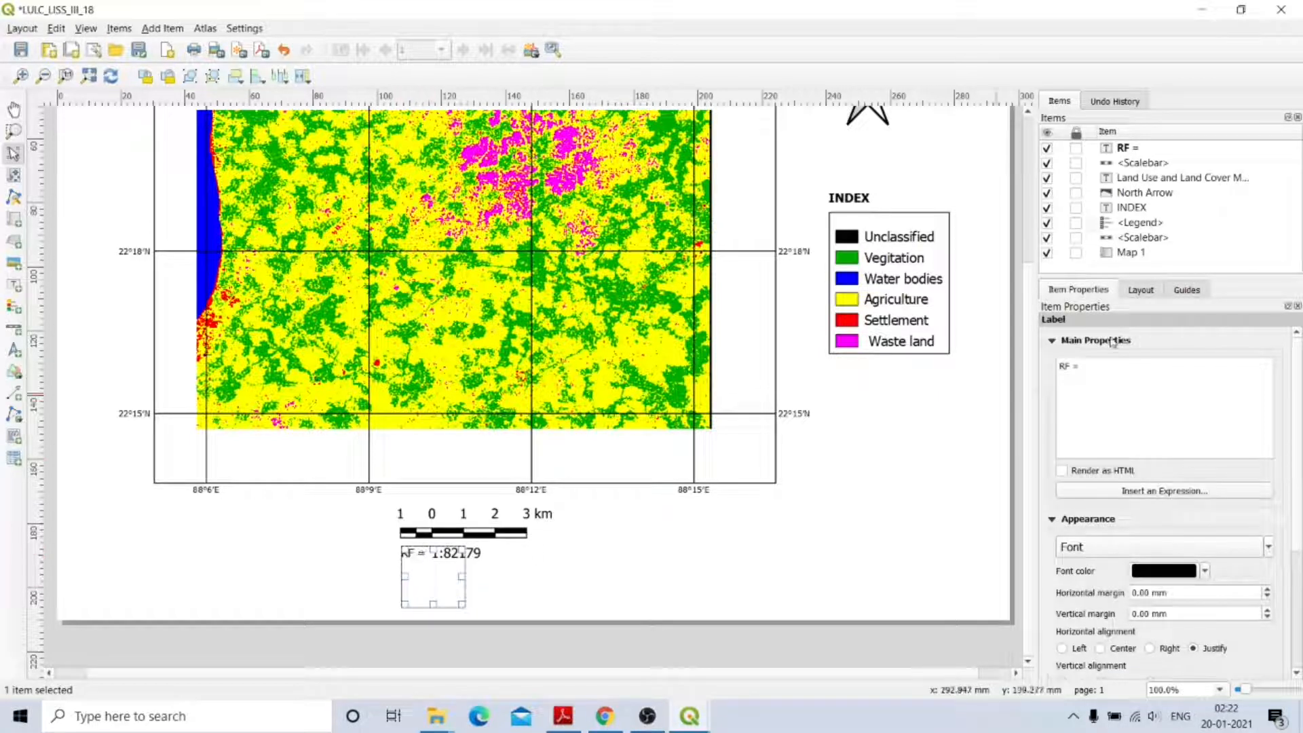
{"action": "left_click", "coordinate": [1162, 550]}
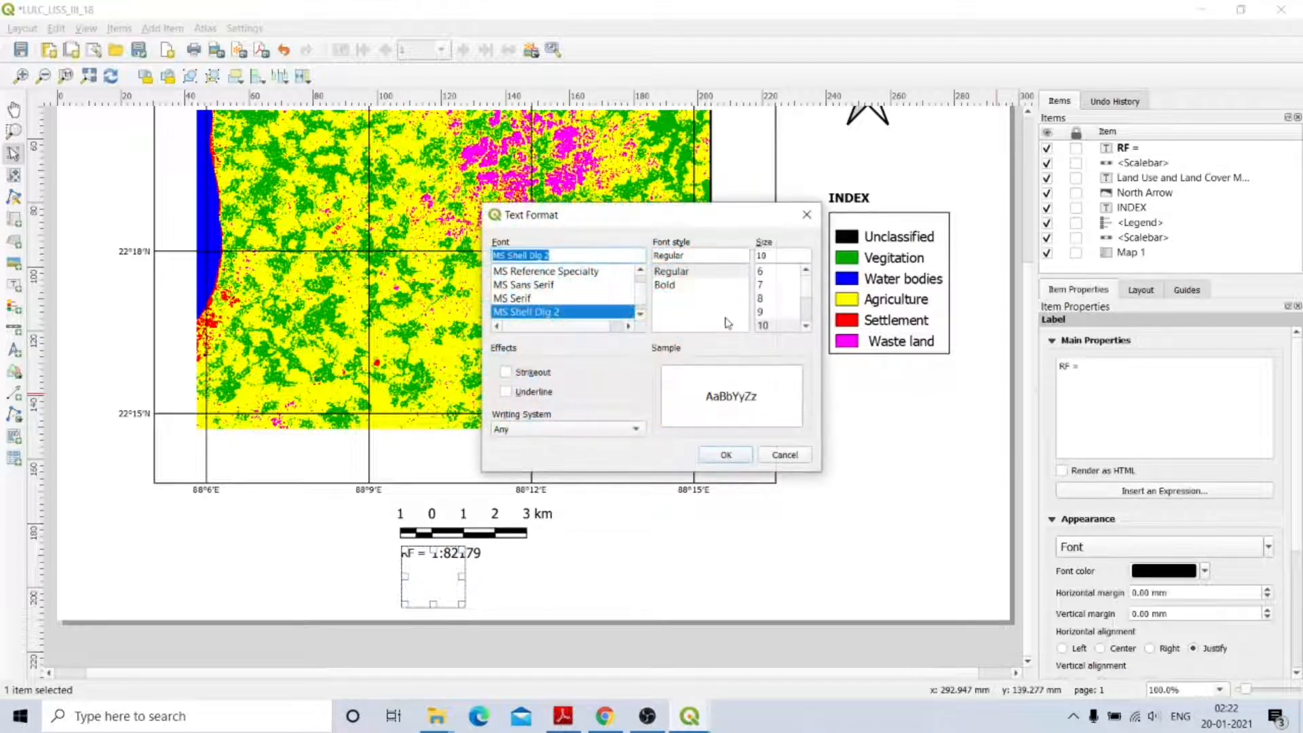
{"action": "left_click", "coordinate": [668, 285]}
{"action": "left_click", "coordinate": [726, 455]}
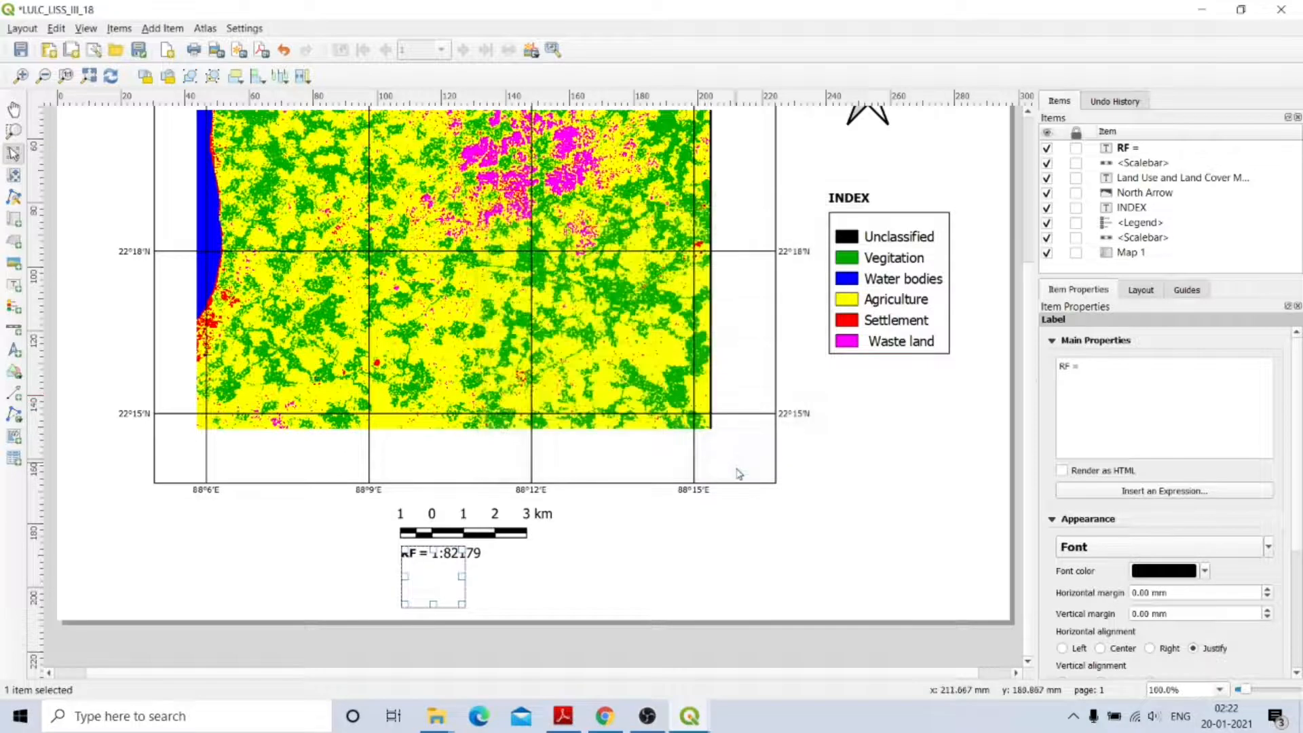
{"action": "left_click", "coordinate": [754, 547]}
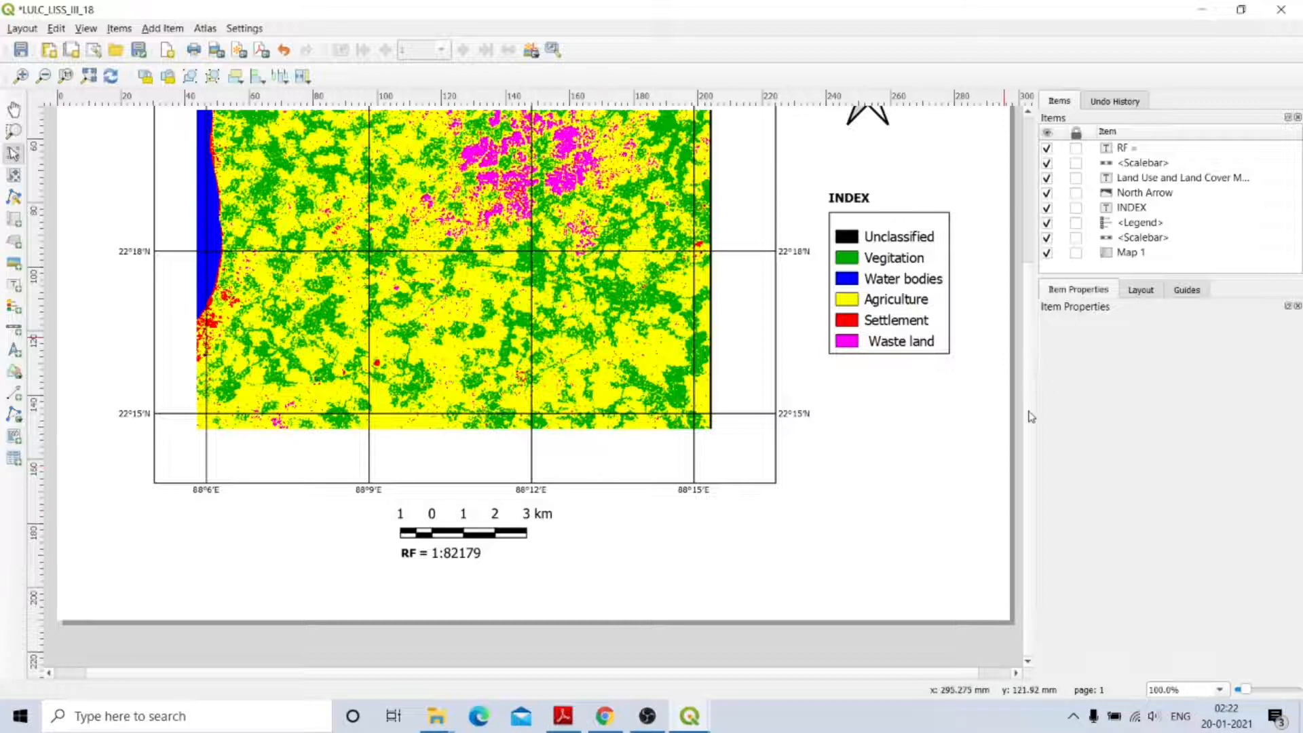
{"action": "left_click_drag", "start_coordinate": [1031, 416], "coordinate": [1036, 279]}
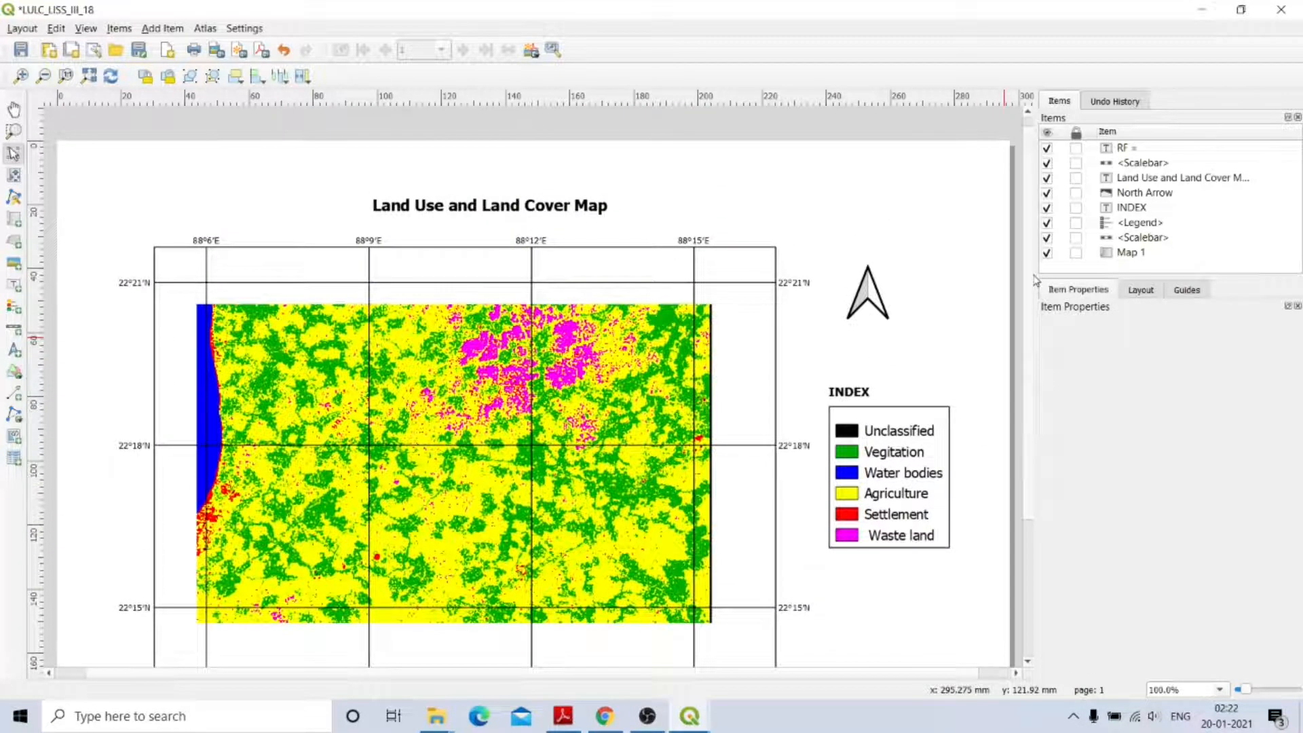
Scroll back up to review the title, north arrow and INDEX legend.
{"action": "scroll", "coordinate": [1036, 280], "scroll_direction": "down", "scroll_amount": 3}
{"action": "scroll", "coordinate": [1037, 280], "scroll_direction": "up", "scroll_amount": 3}
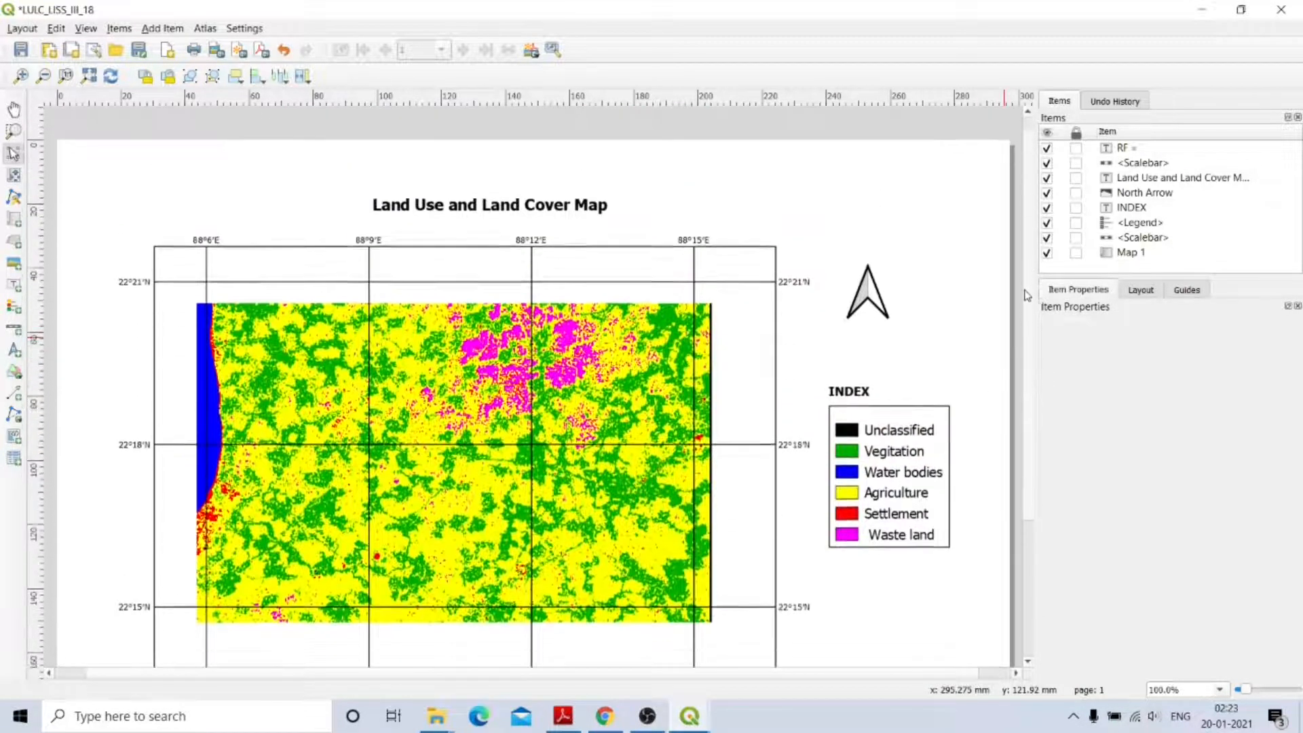
{"action": "scroll", "coordinate": [1024, 475], "scroll_direction": "down", "scroll_amount": 3}
{"action": "scroll", "coordinate": [1024, 475], "scroll_direction": "up", "scroll_amount": 3}
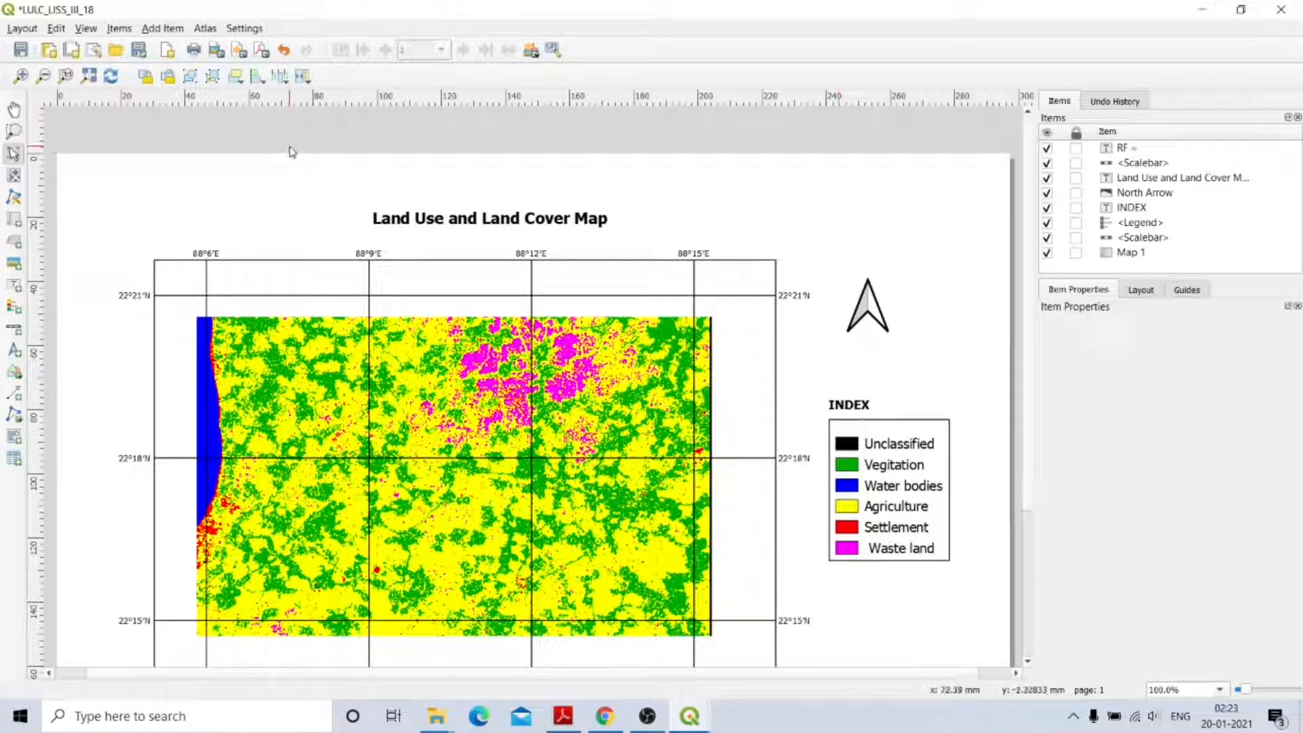
{"action": "scroll", "coordinate": [747, 272], "scroll_direction": "up", "scroll_amount": 3}
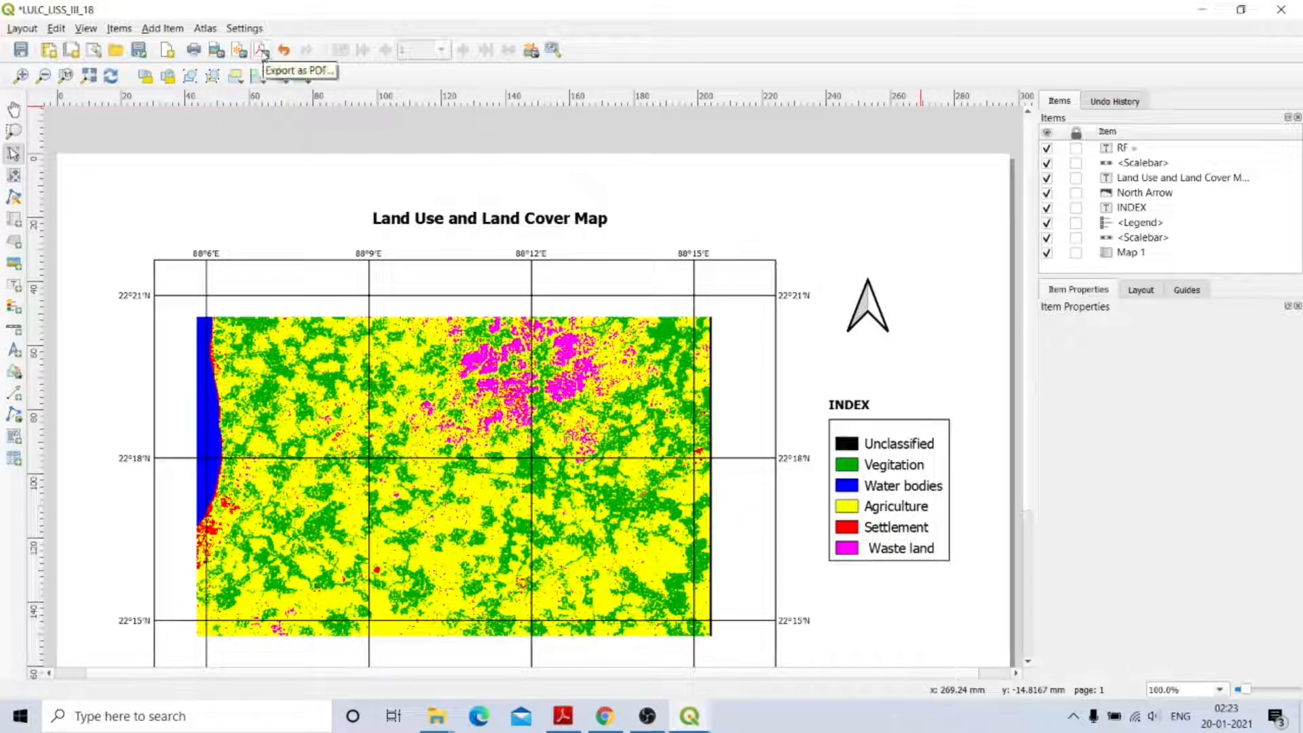
Export the layout as the 300 dpi JPEG LULC_LISS_III_18 into the Desktop gis folder.
{"action": "left_click", "coordinate": [216, 51]}
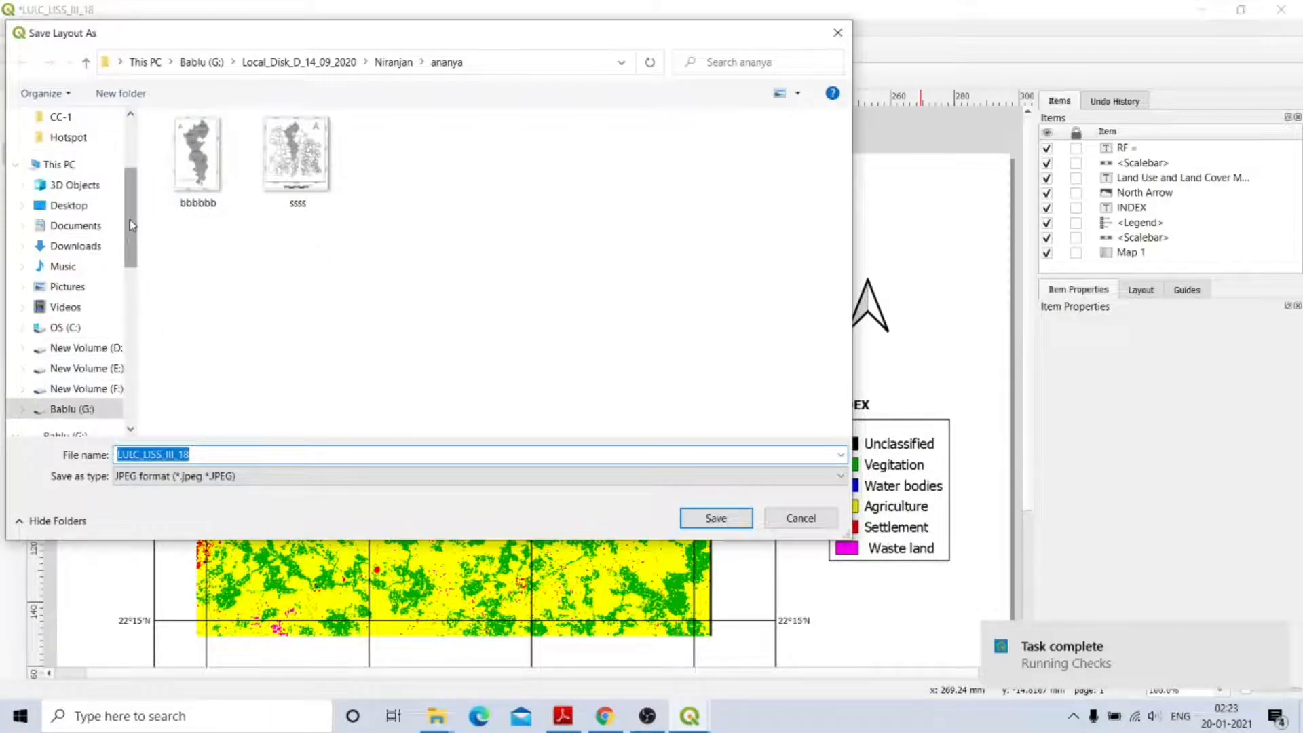
{"action": "left_click", "coordinate": [68, 205]}
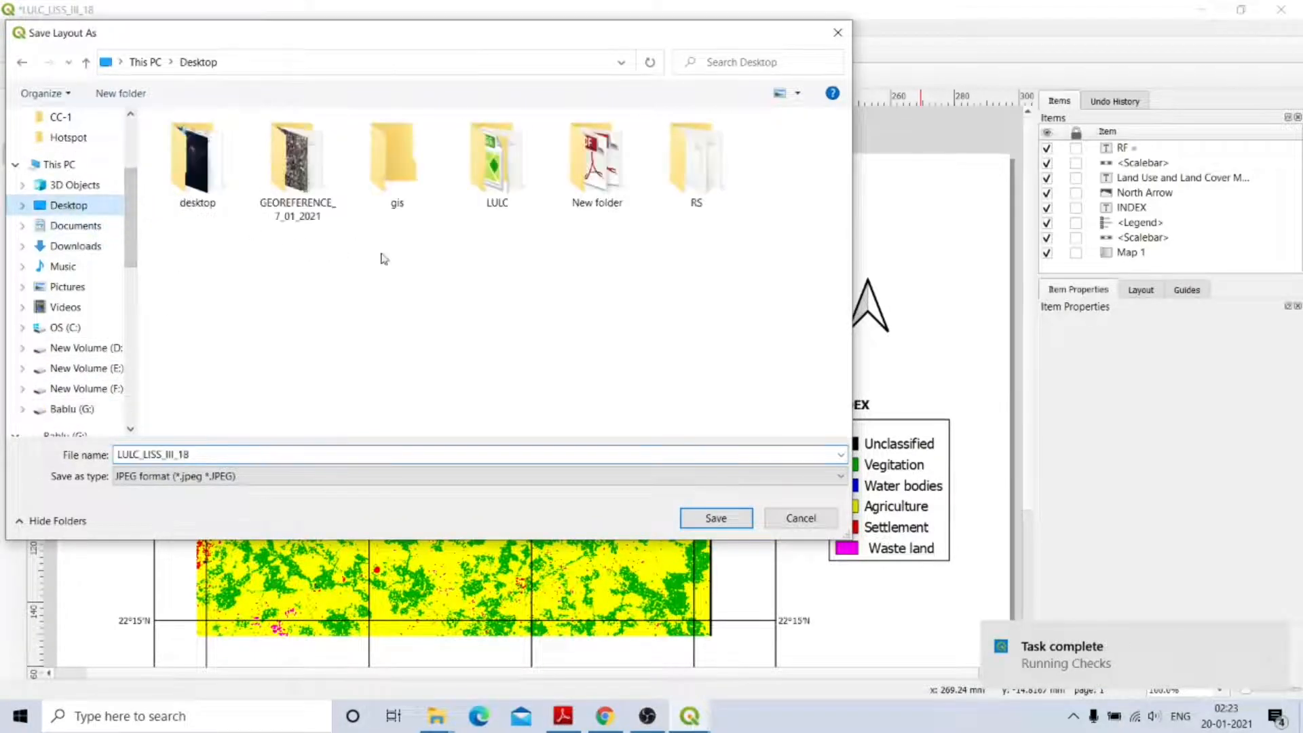
{"action": "double_click", "coordinate": [396, 160]}
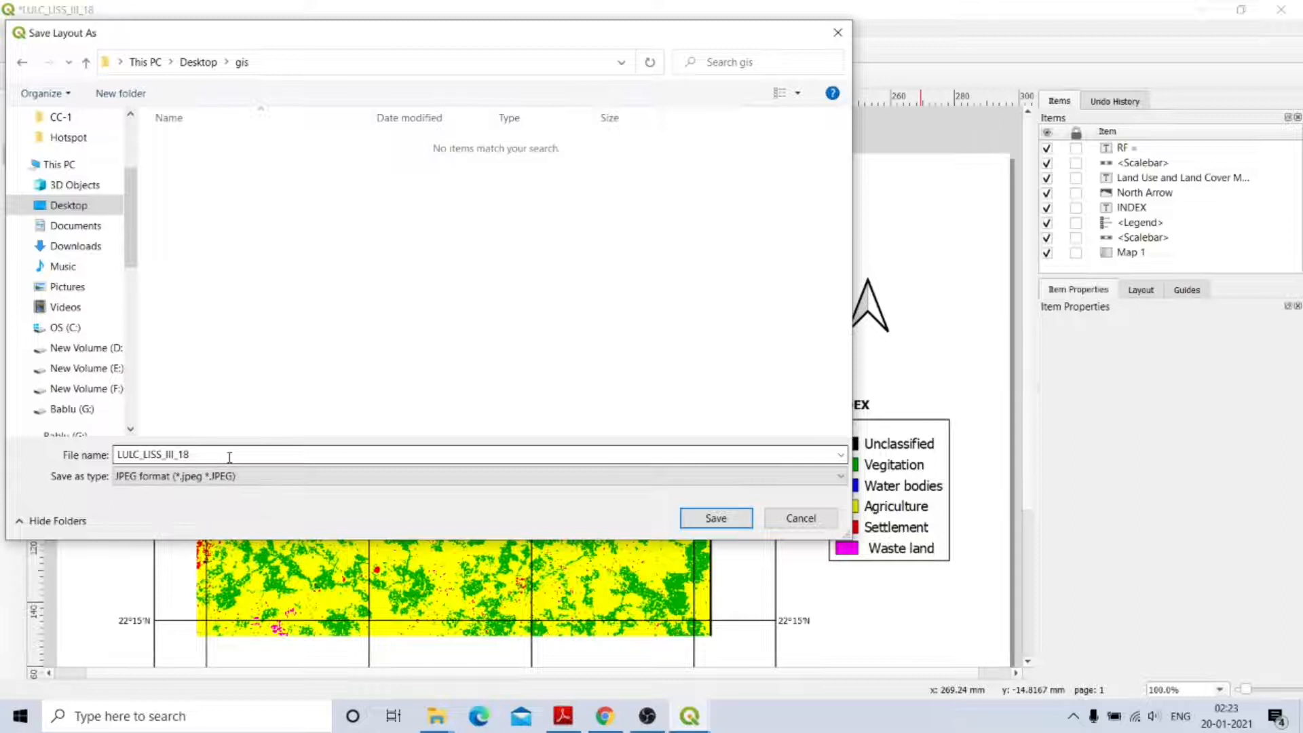
{"action": "left_click", "coordinate": [717, 519]}
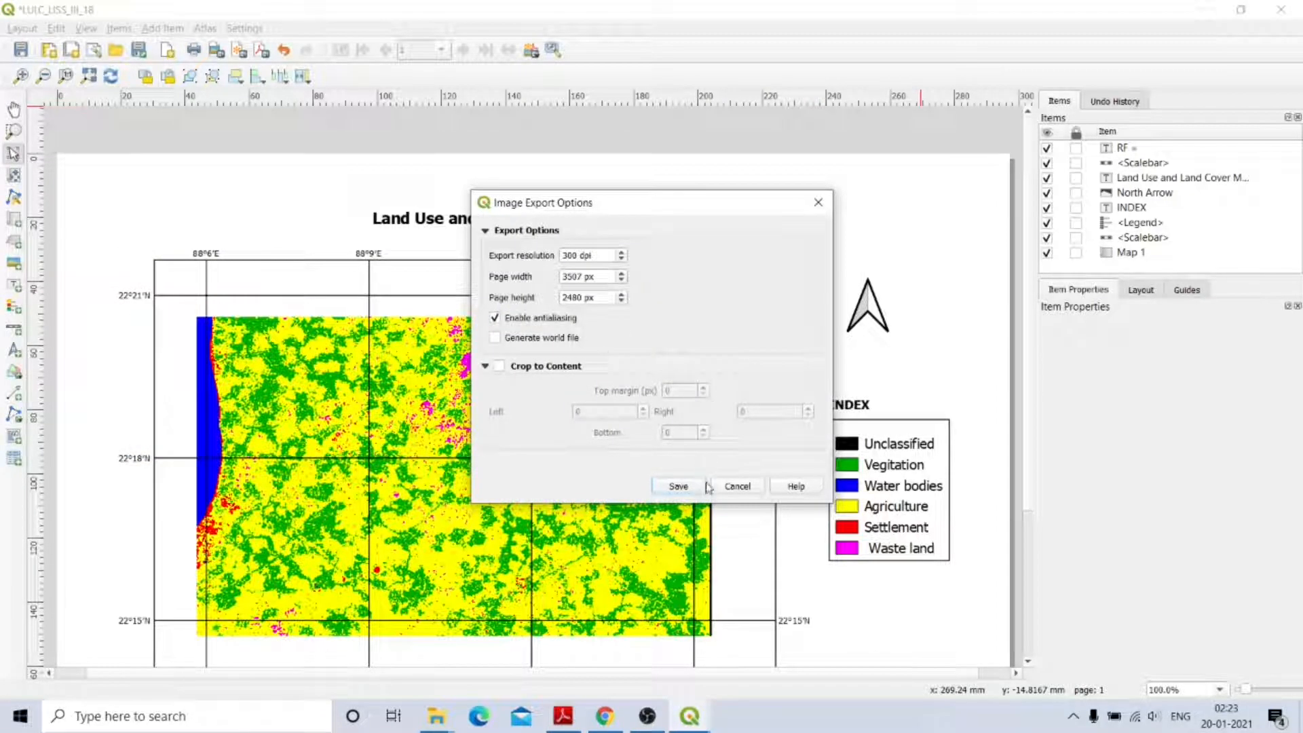
{"action": "left_click", "coordinate": [679, 486]}
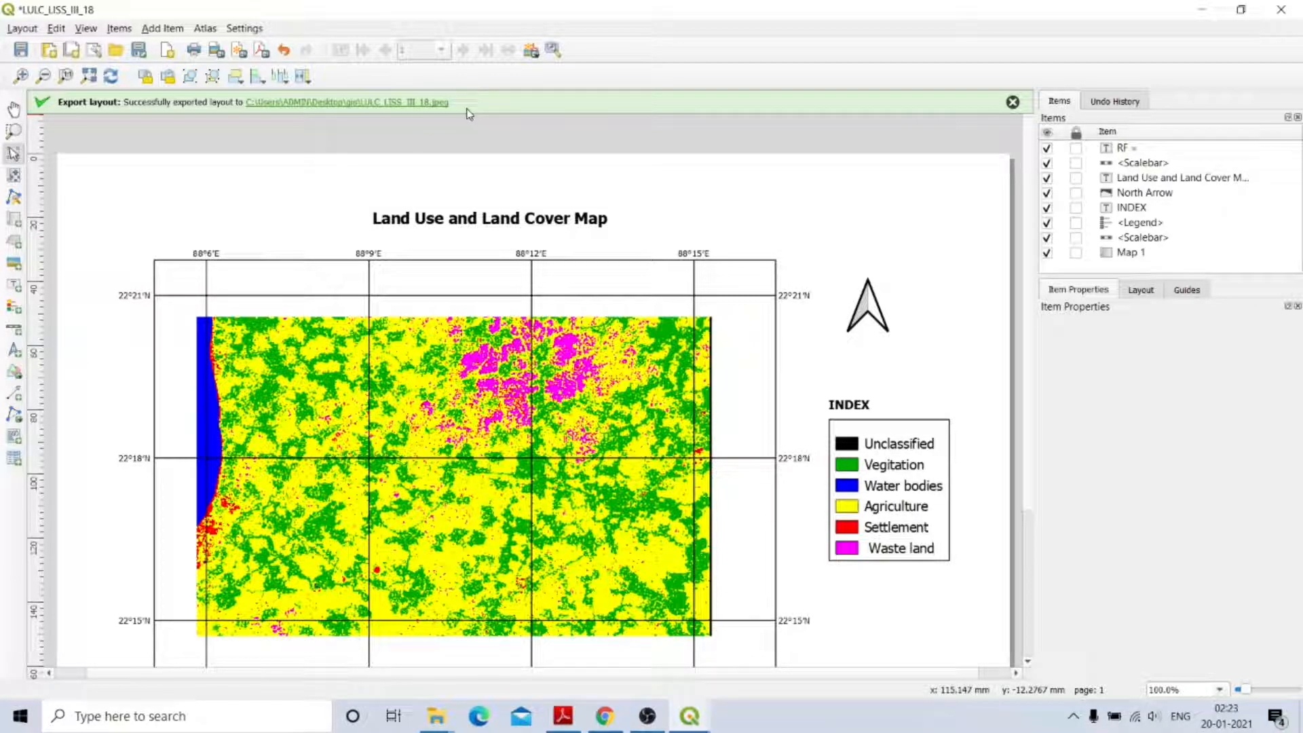
Export the layout as the PDF LULC_LISS_III_18 into the Desktop gis folder.
{"action": "left_click", "coordinate": [262, 52]}
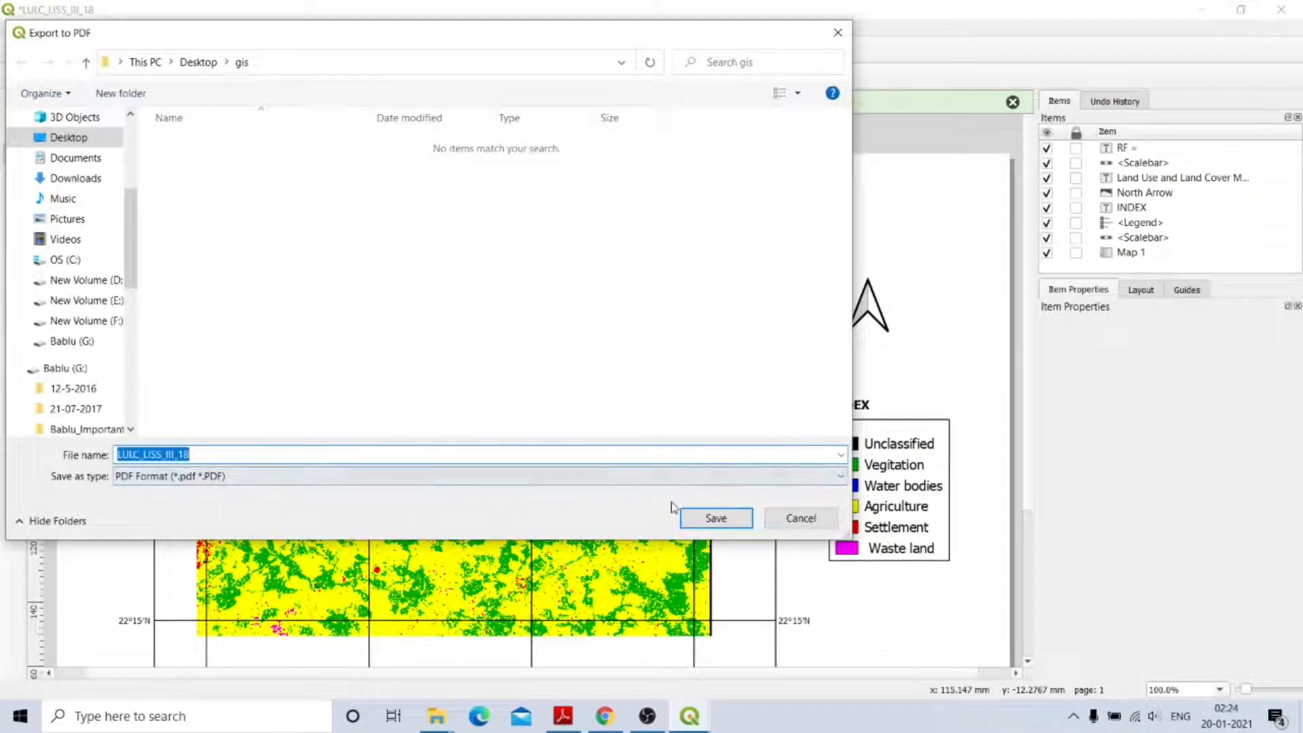
{"action": "left_click", "coordinate": [71, 137]}
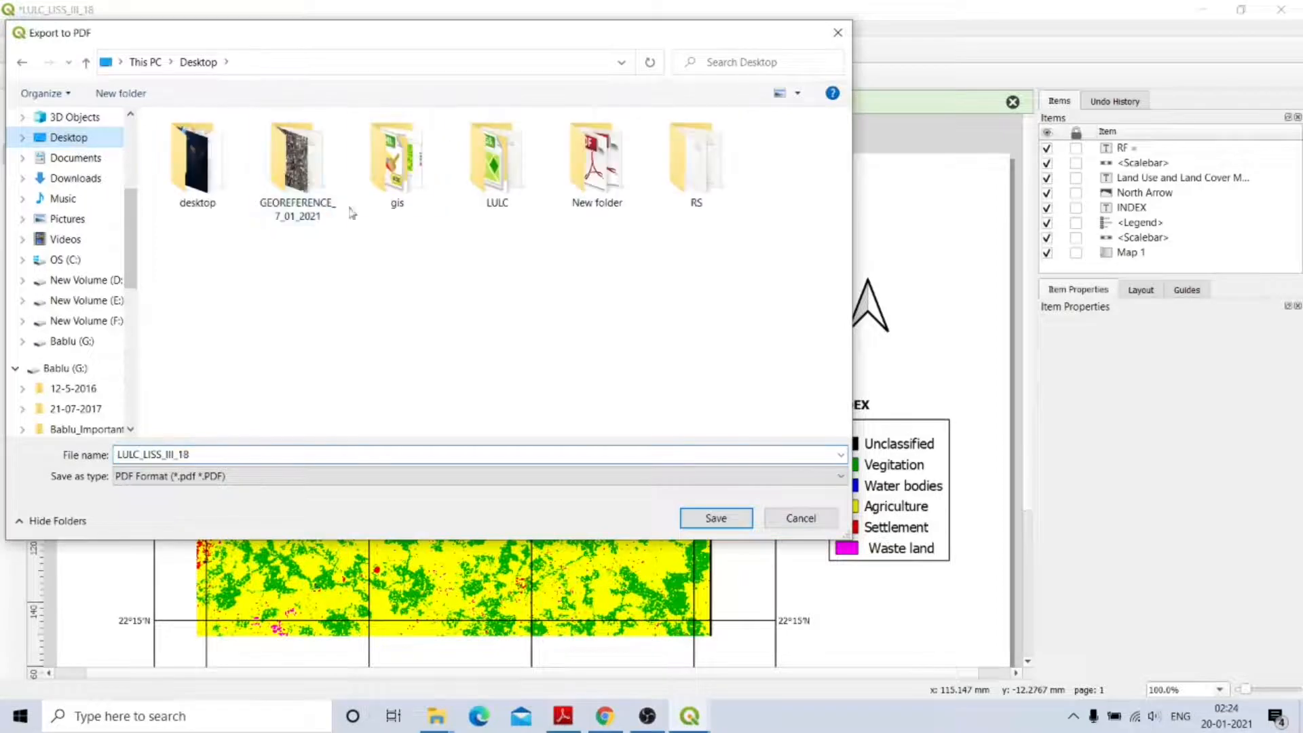
{"action": "double_click", "coordinate": [373, 190]}
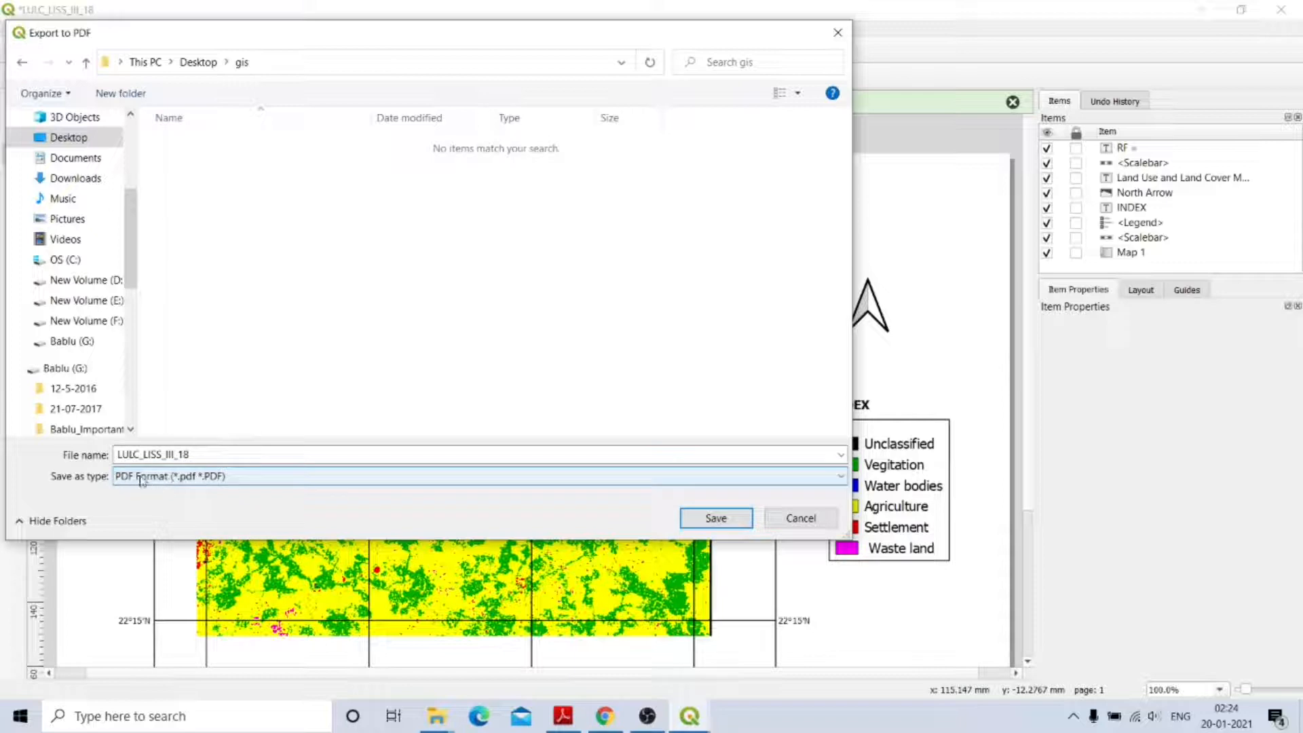
{"action": "left_click", "coordinate": [718, 519]}
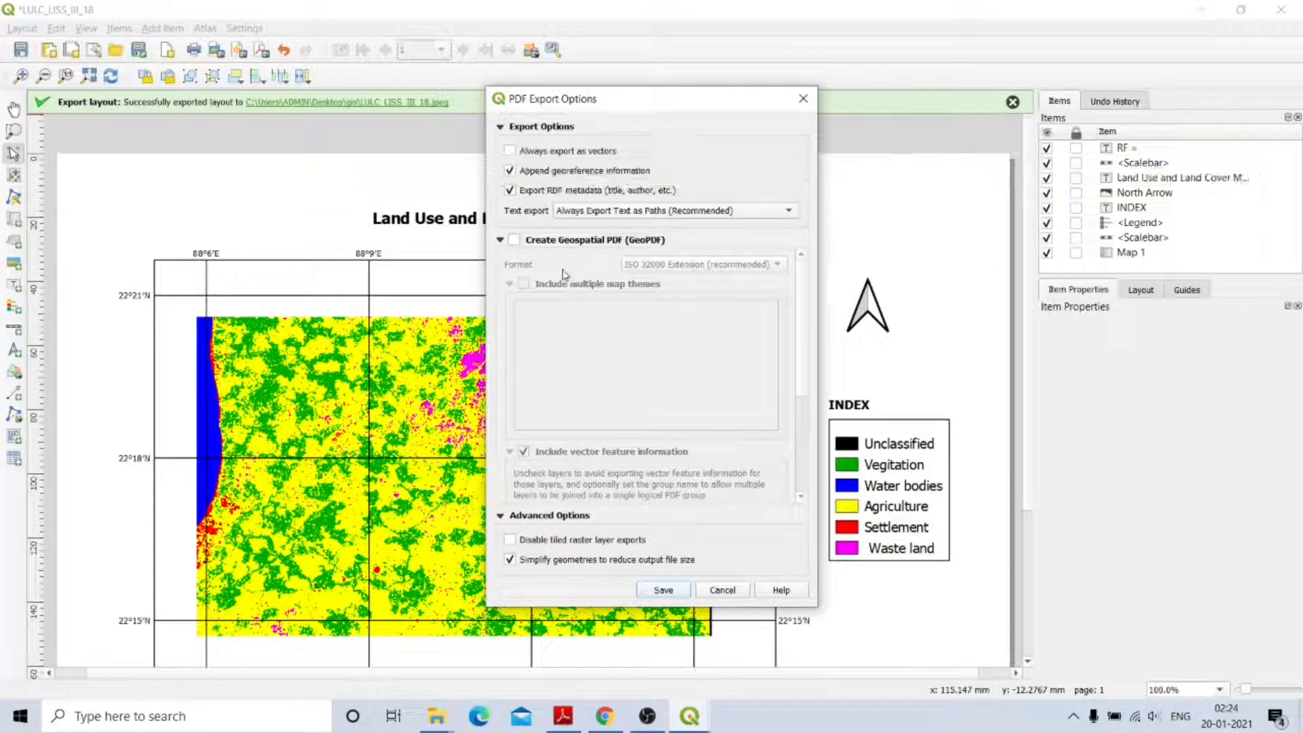
{"action": "left_click", "coordinate": [673, 595]}
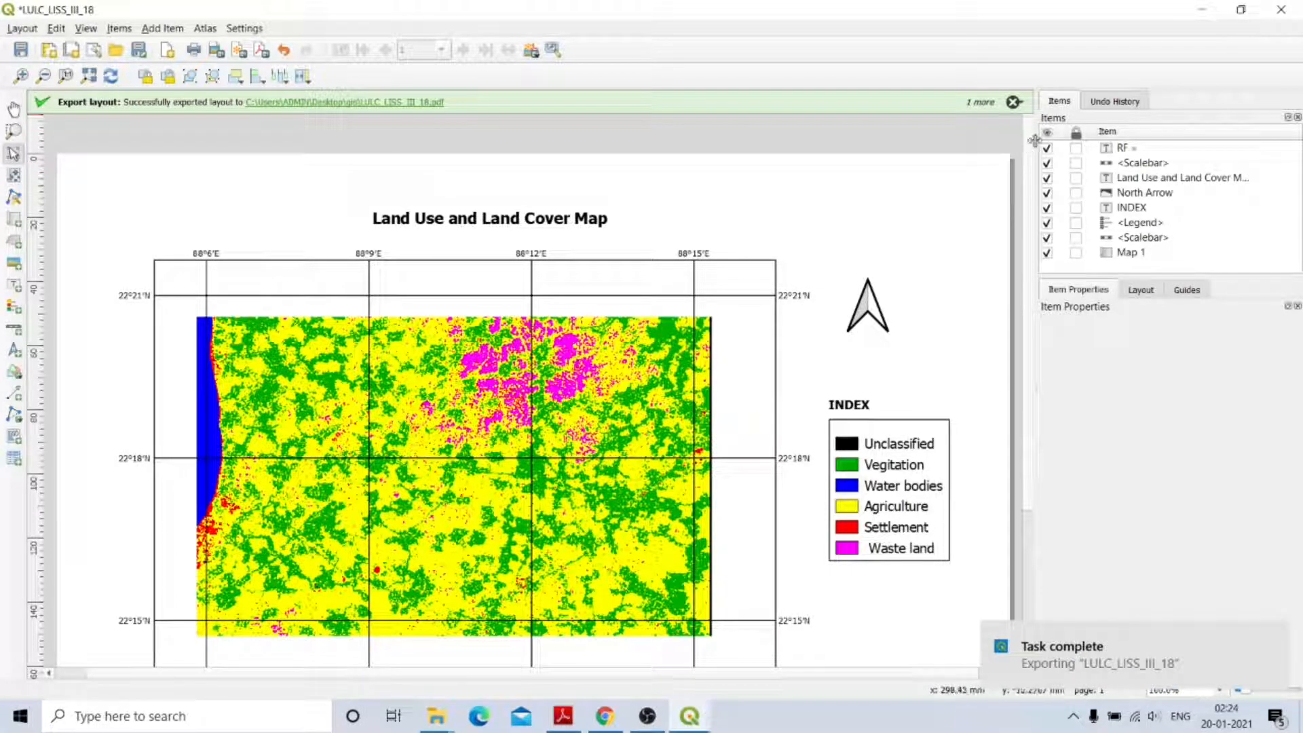
Scroll through the layout to check the scale bars.
{"action": "scroll", "coordinate": [1017, 417], "scroll_direction": "down", "scroll_amount": 5}
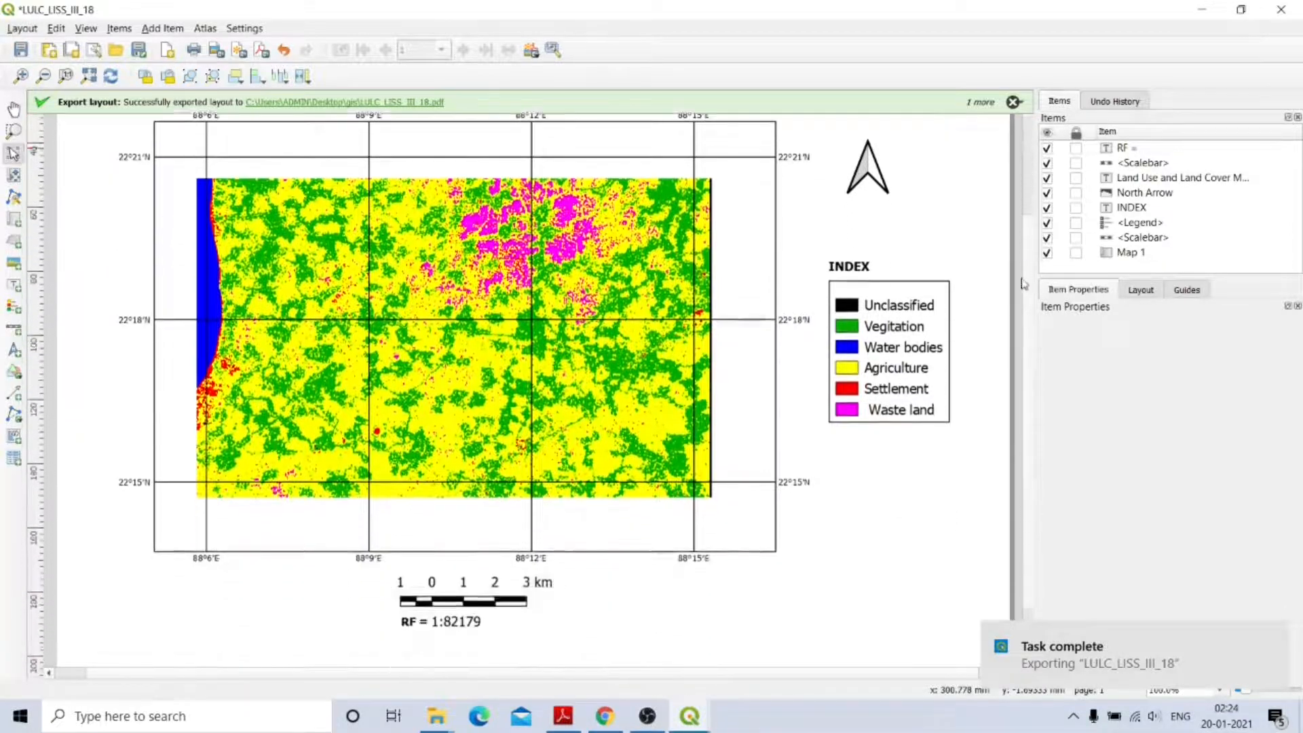
{"action": "scroll", "coordinate": [1012, 285], "scroll_direction": "up", "scroll_amount": 4}
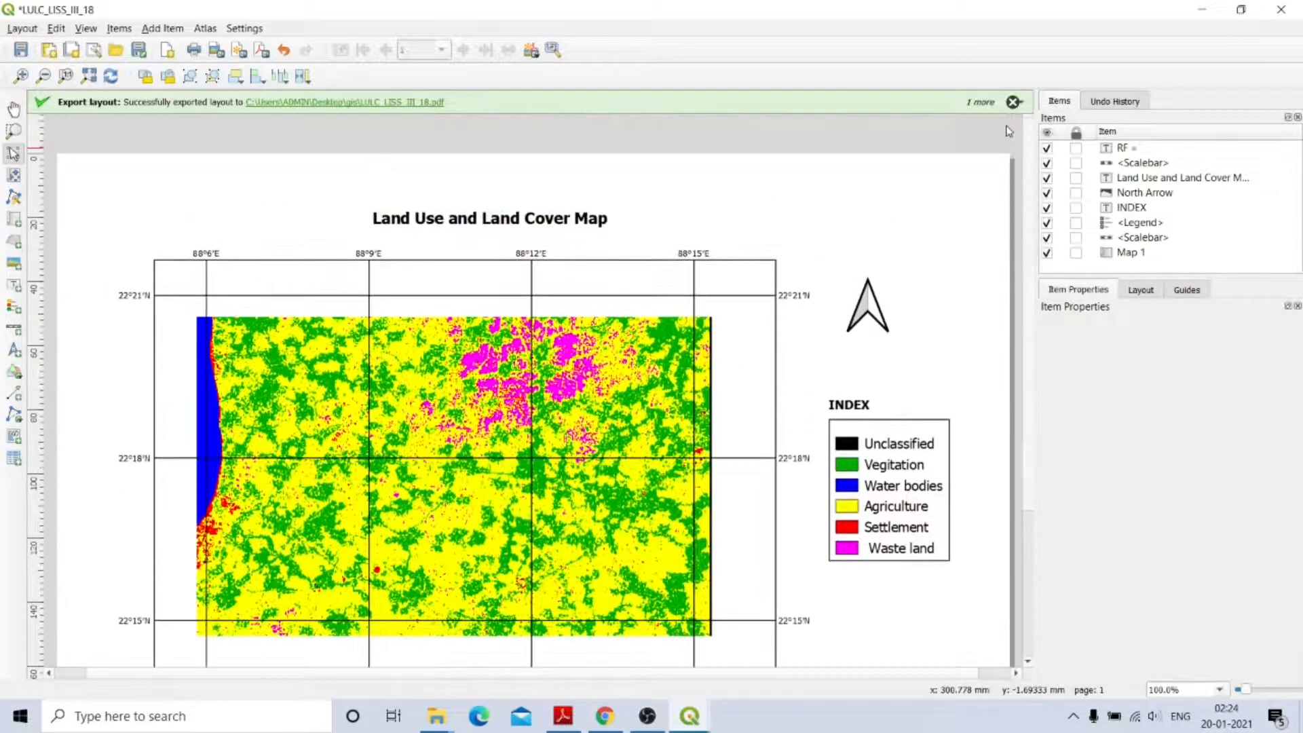
{"action": "scroll", "coordinate": [1011, 146], "scroll_direction": "down", "scroll_amount": 3}
{"action": "scroll", "coordinate": [1022, 142], "scroll_direction": "up", "scroll_amount": 4}
{"action": "scroll", "coordinate": [1030, 142], "scroll_direction": "down", "scroll_amount": 3}
{"action": "scroll", "coordinate": [1031, 163], "scroll_direction": "up", "scroll_amount": 2}
{"action": "scroll", "coordinate": [1031, 165], "scroll_direction": "down", "scroll_amount": 3}
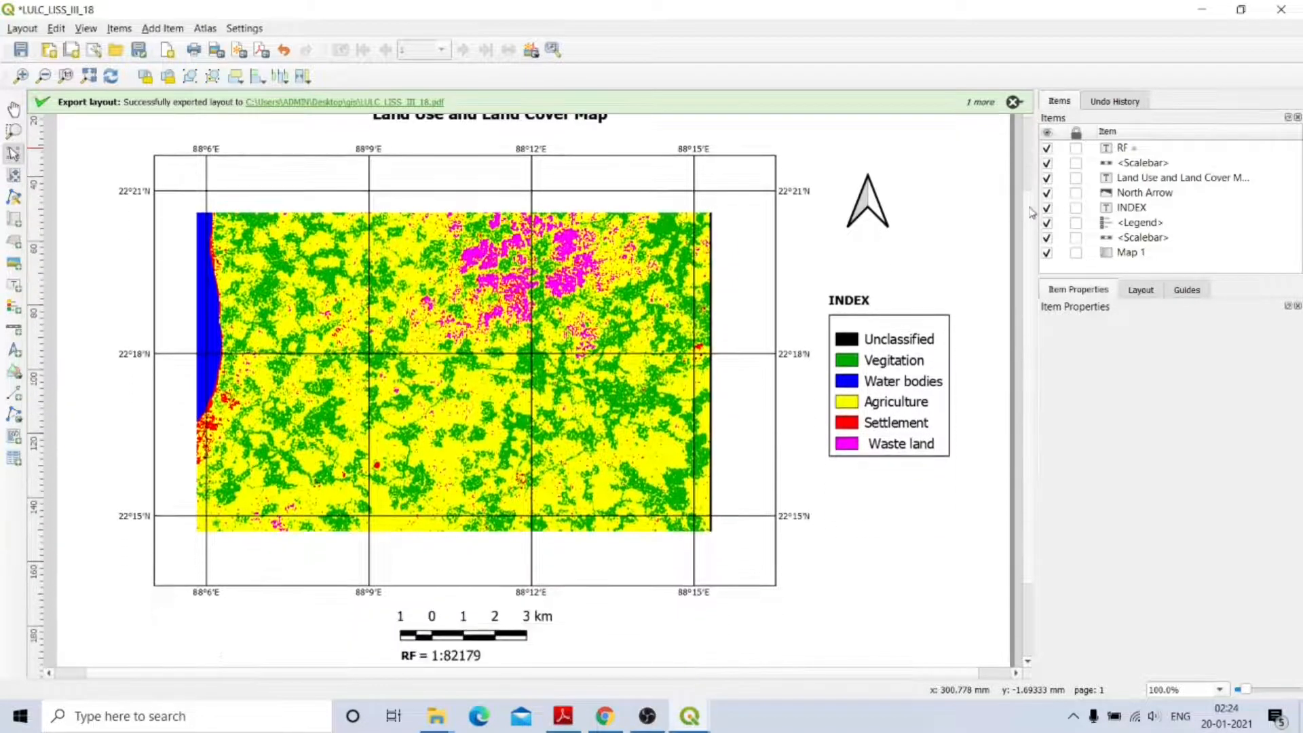
{"action": "scroll", "coordinate": [1029, 161], "scroll_direction": "up", "scroll_amount": 3}
{"action": "scroll", "coordinate": [1028, 159], "scroll_direction": "down", "scroll_amount": 2}
{"action": "scroll", "coordinate": [1027, 155], "scroll_direction": "up", "scroll_amount": 2}
{"action": "scroll", "coordinate": [1027, 155], "scroll_direction": "up", "scroll_amount": 1}
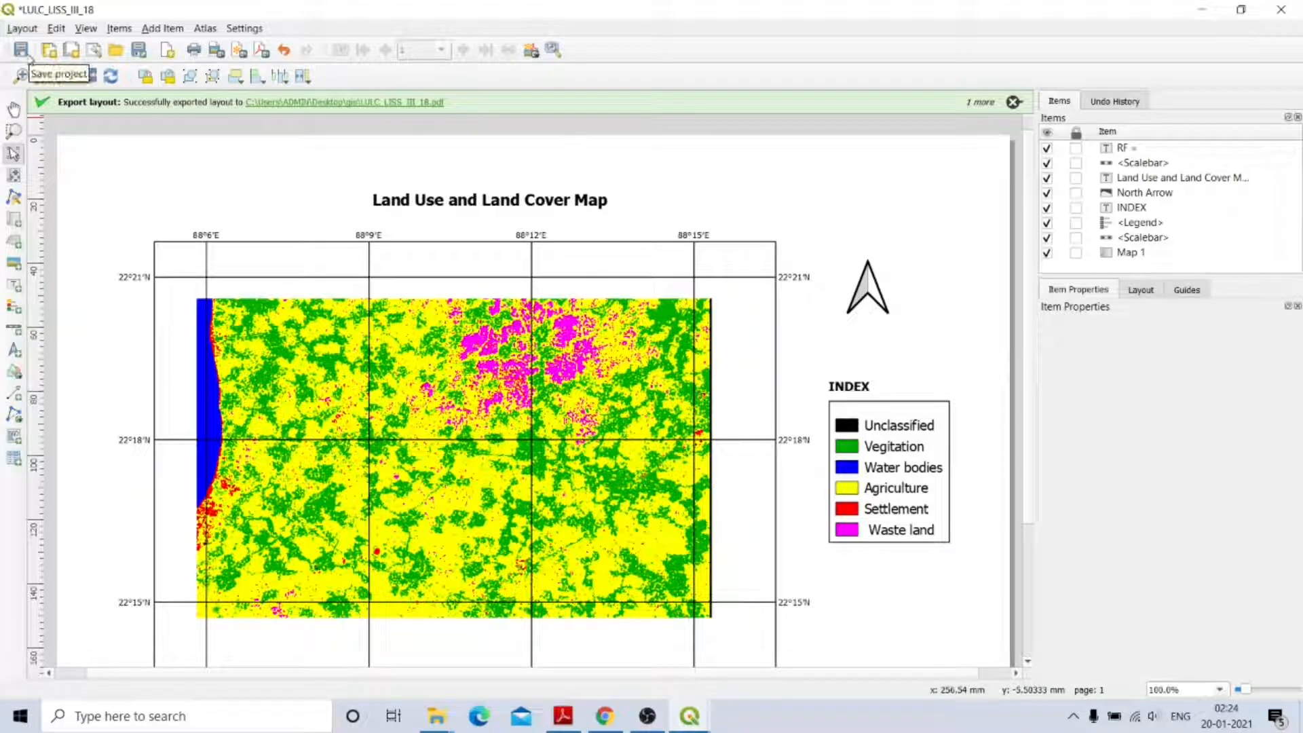
{"action": "scroll", "coordinate": [1028, 150], "scroll_direction": "down", "scroll_amount": 2}
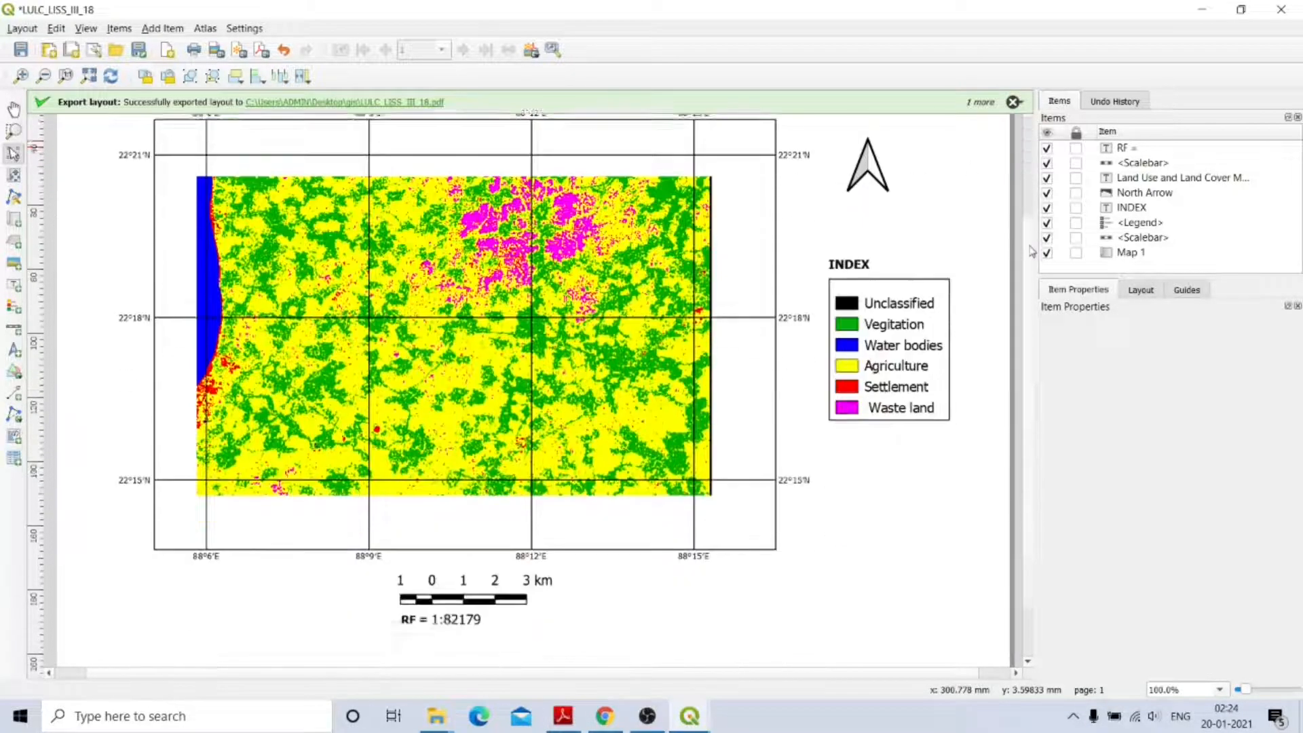
{"action": "scroll", "coordinate": [1028, 149], "scroll_direction": "up", "scroll_amount": 2}
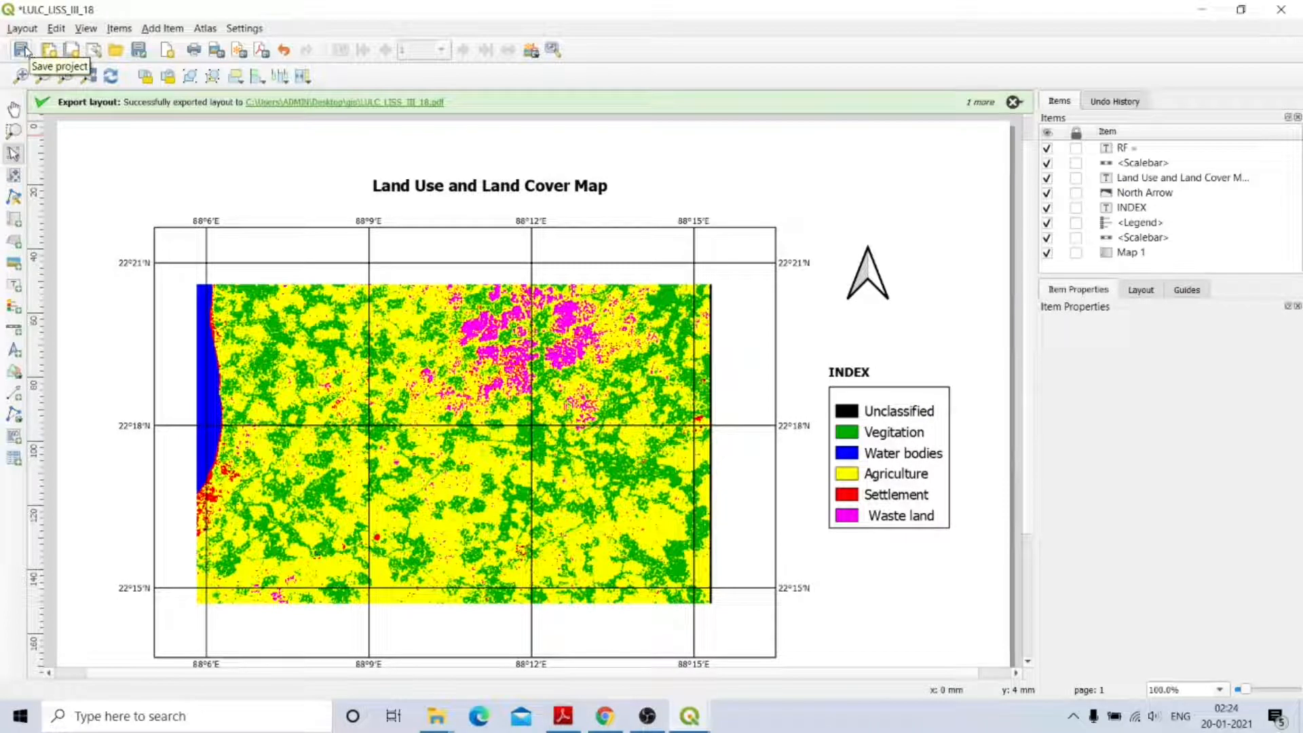
Cancel saving the layout as a template and close the print layout window.
{"action": "left_click", "coordinate": [140, 55]}
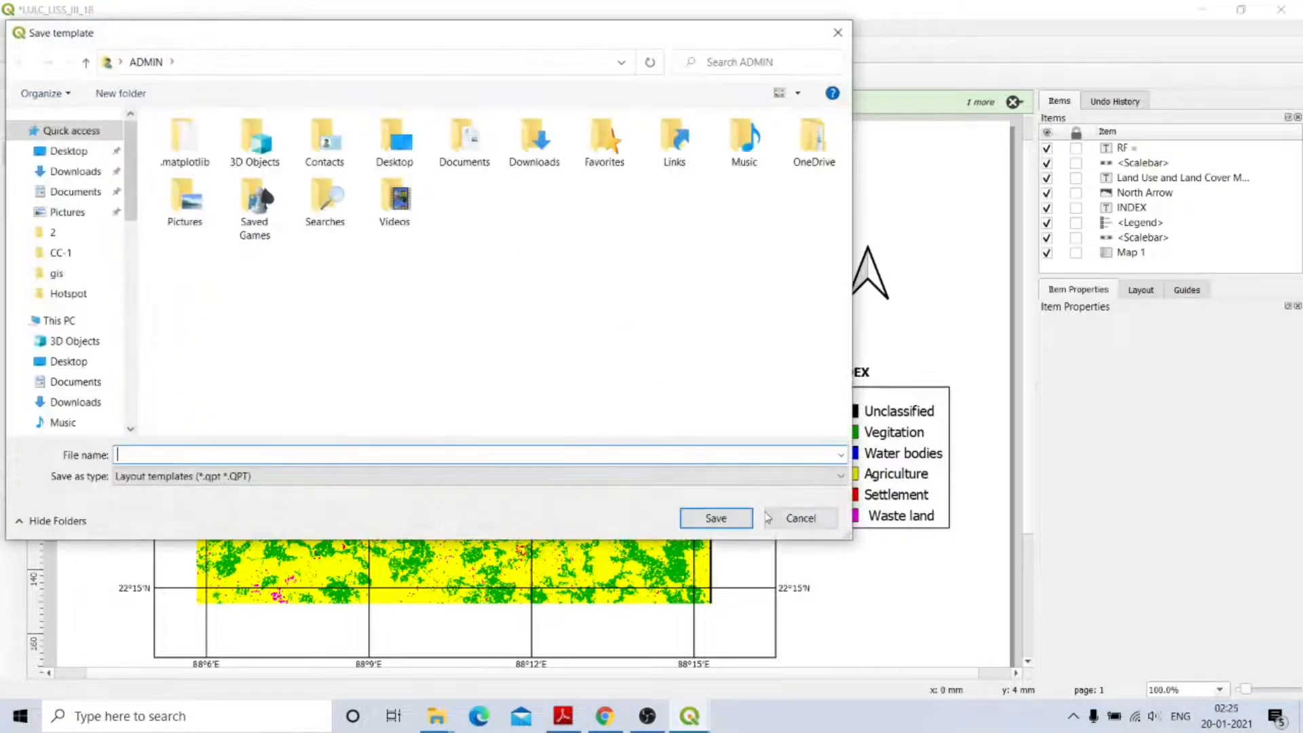
{"action": "left_click", "coordinate": [798, 517]}
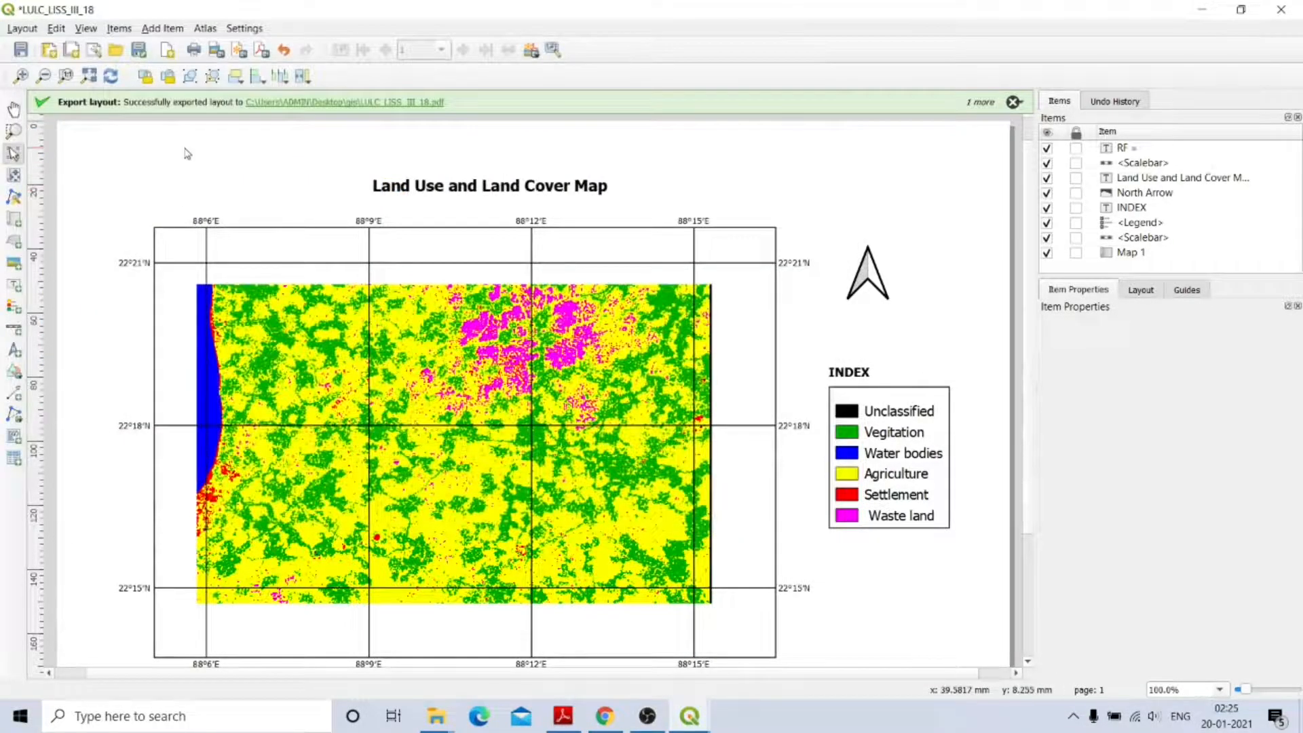
{"action": "left_click", "coordinate": [1281, 10]}
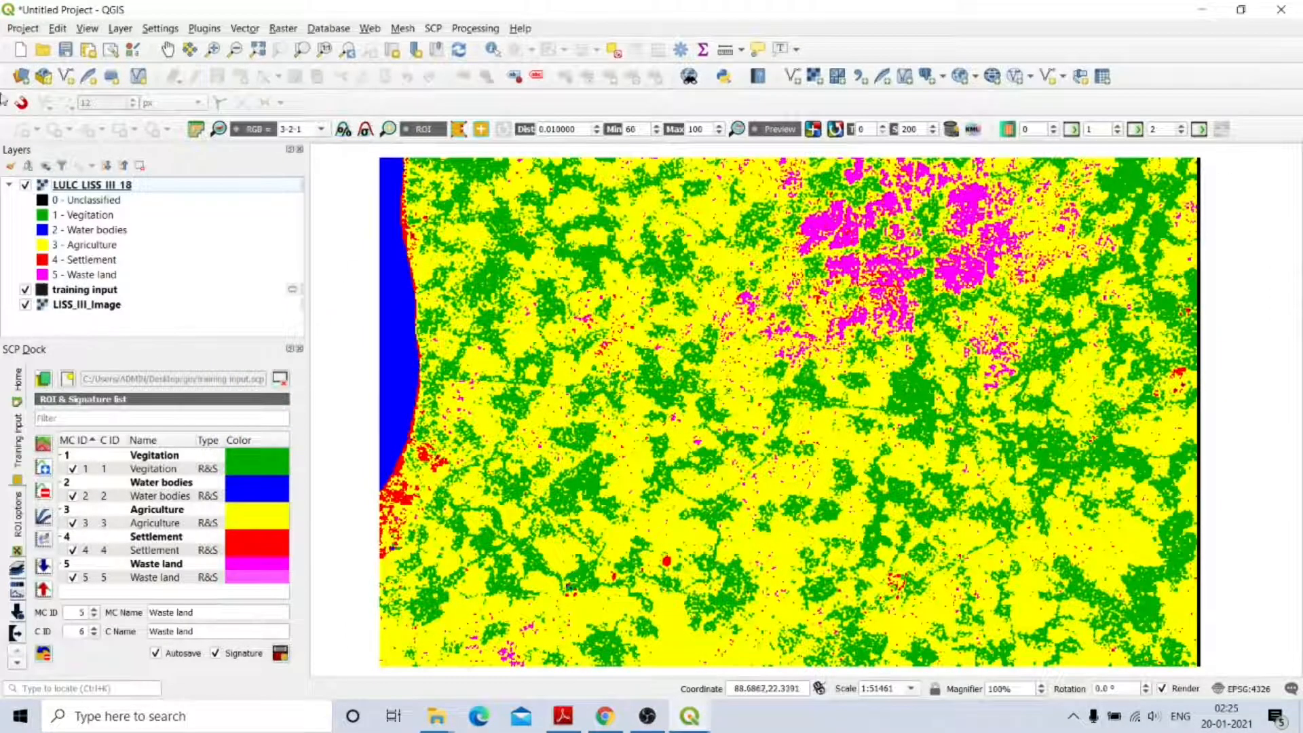
Save the project as LULC.qgs in Desktop > gis, then hide the training input ROI polygons.
{"action": "left_click", "coordinate": [19, 32]}
{"action": "left_click", "coordinate": [64, 163]}
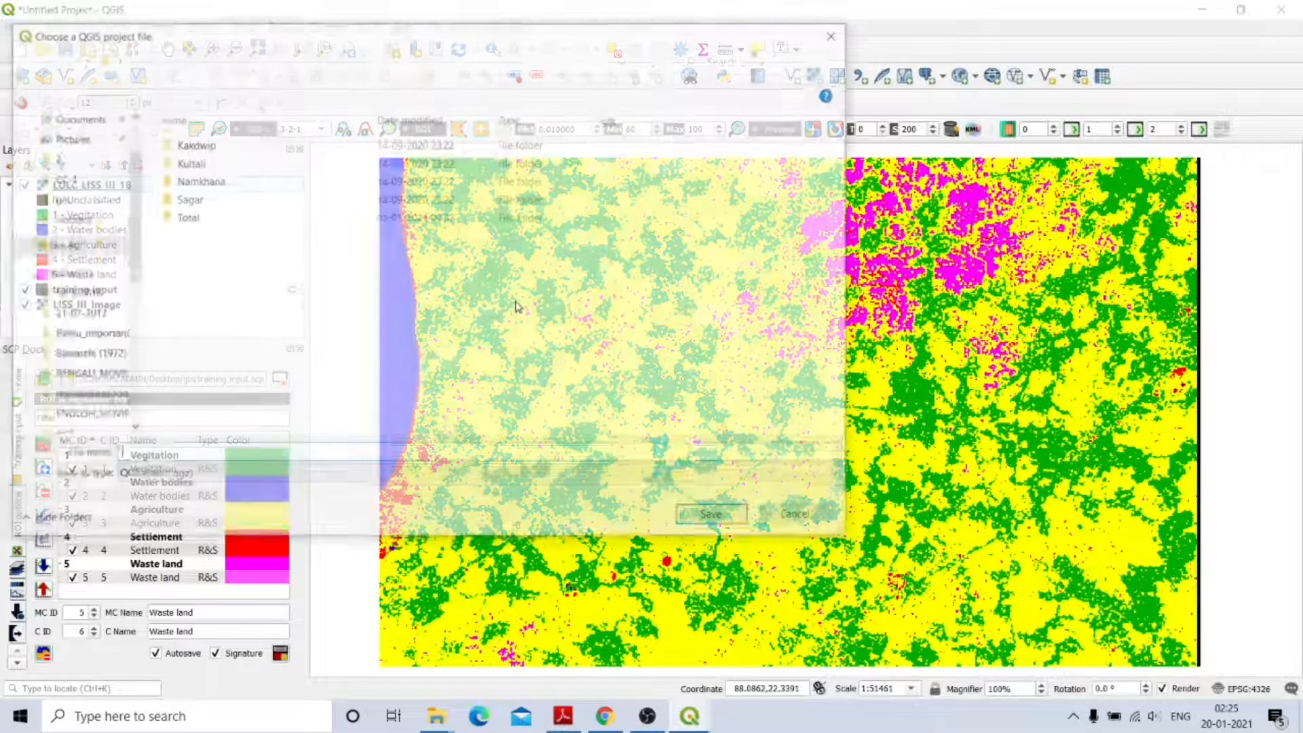
{"action": "left_click", "coordinate": [177, 479]}
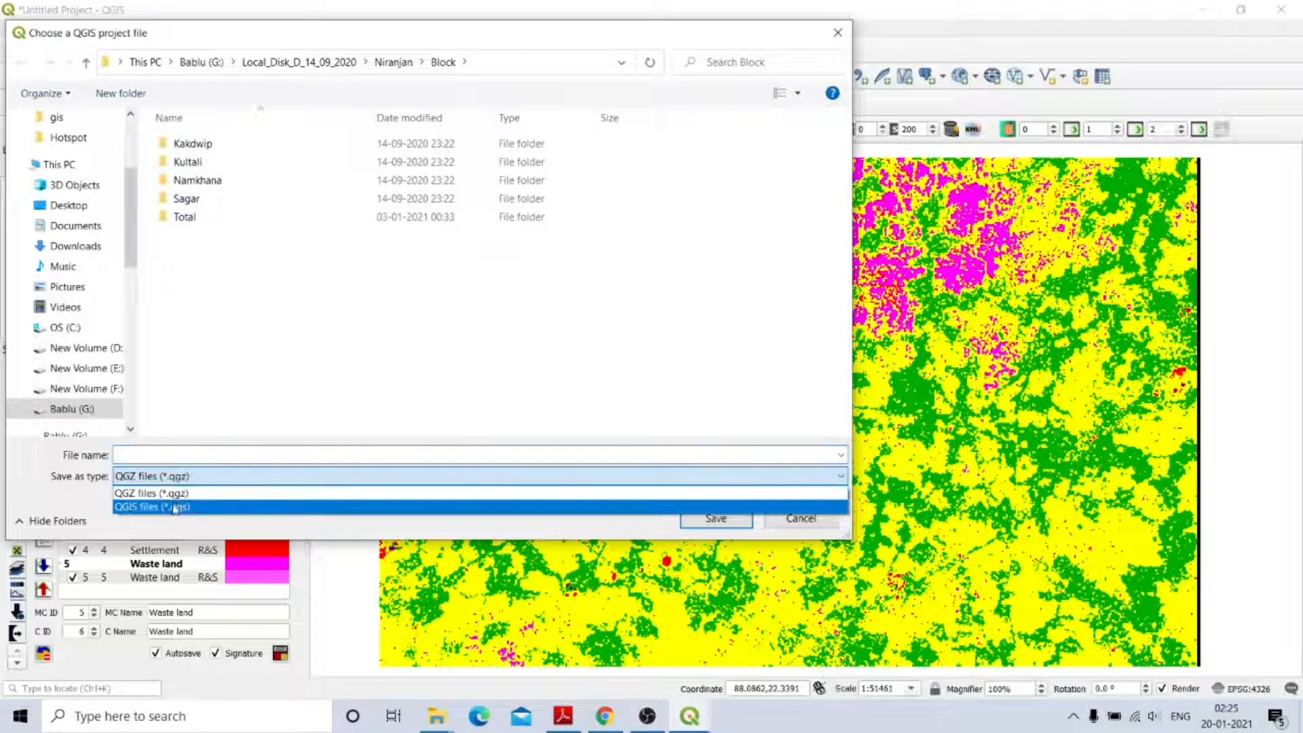
{"action": "left_click", "coordinate": [174, 507]}
{"action": "left_click", "coordinate": [157, 454]}
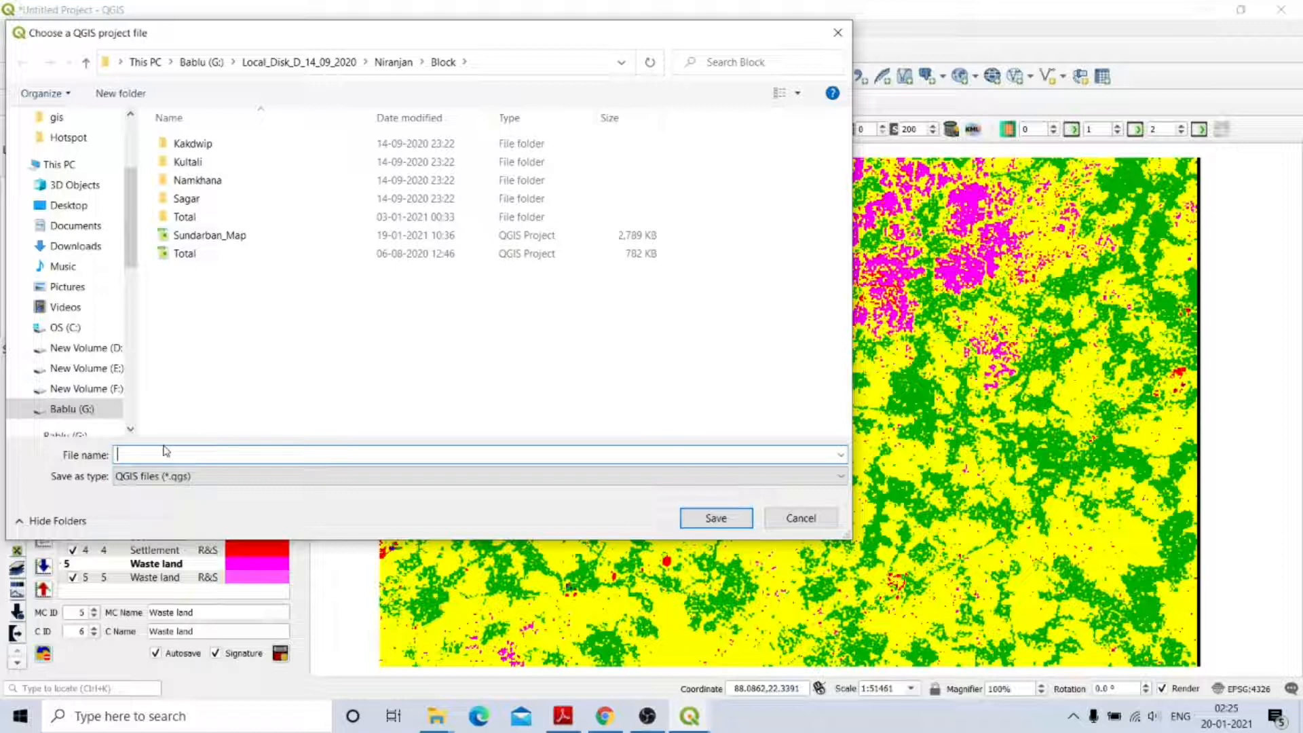
{"action": "type", "text": "LULC"}
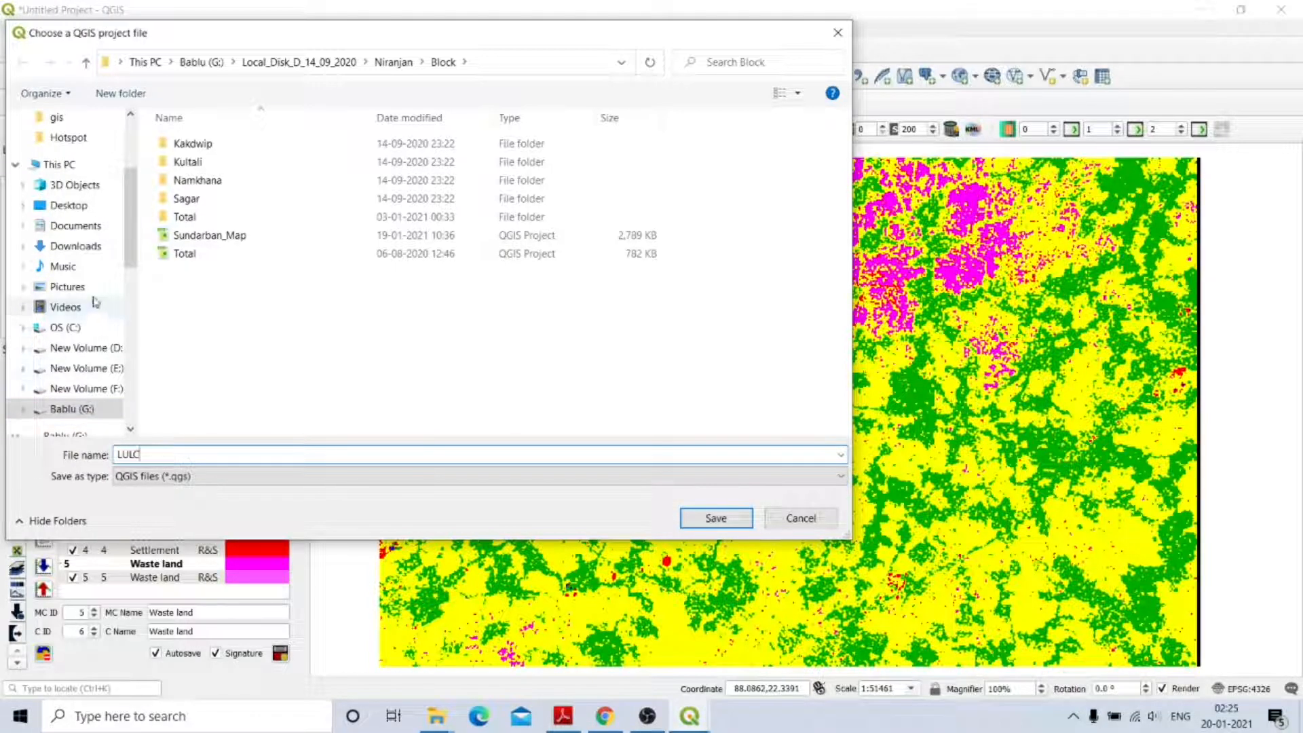
{"action": "left_click", "coordinate": [82, 212]}
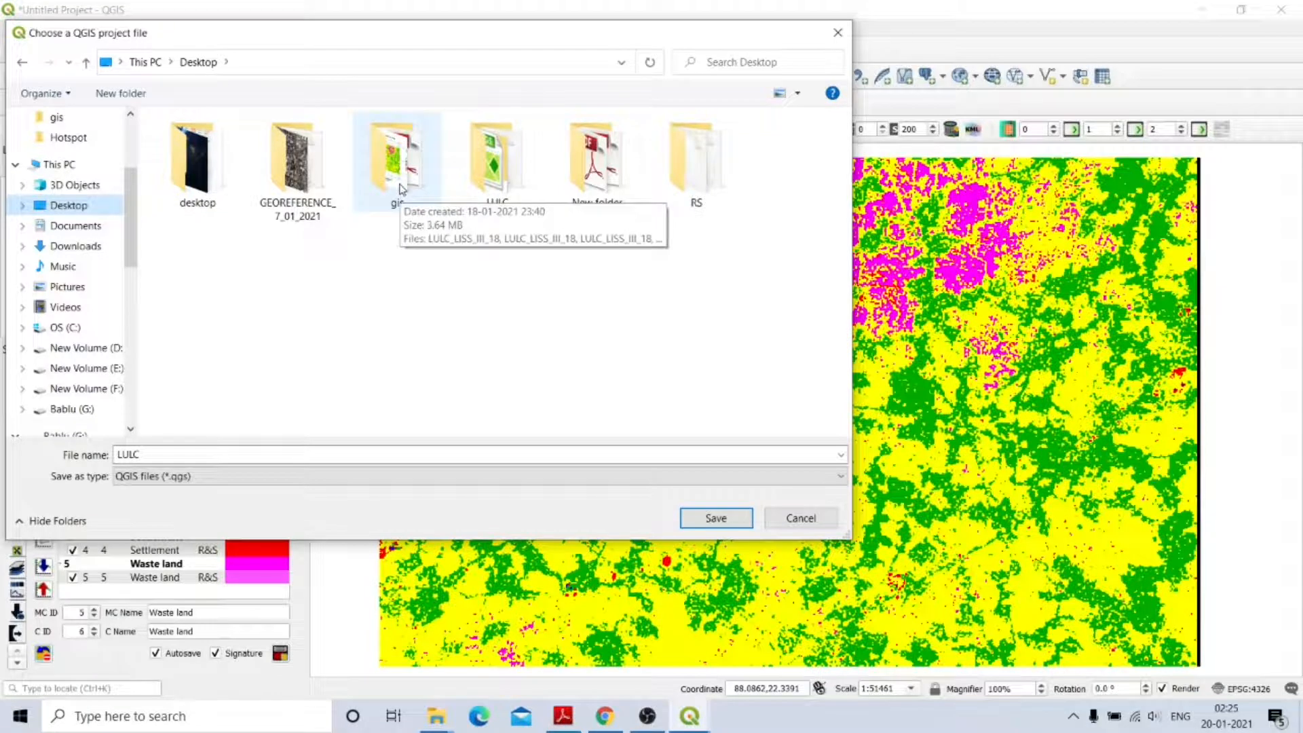
{"action": "double_click", "coordinate": [398, 162]}
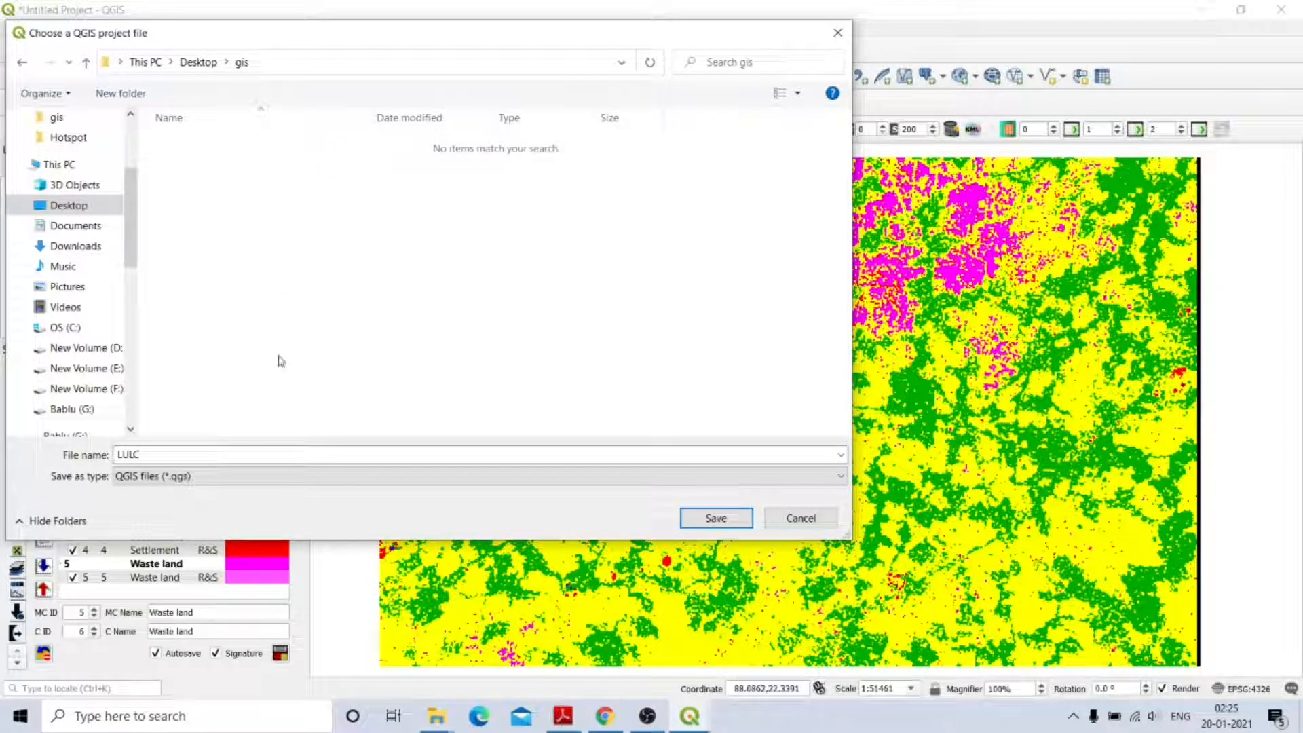
{"action": "left_click", "coordinate": [138, 456]}
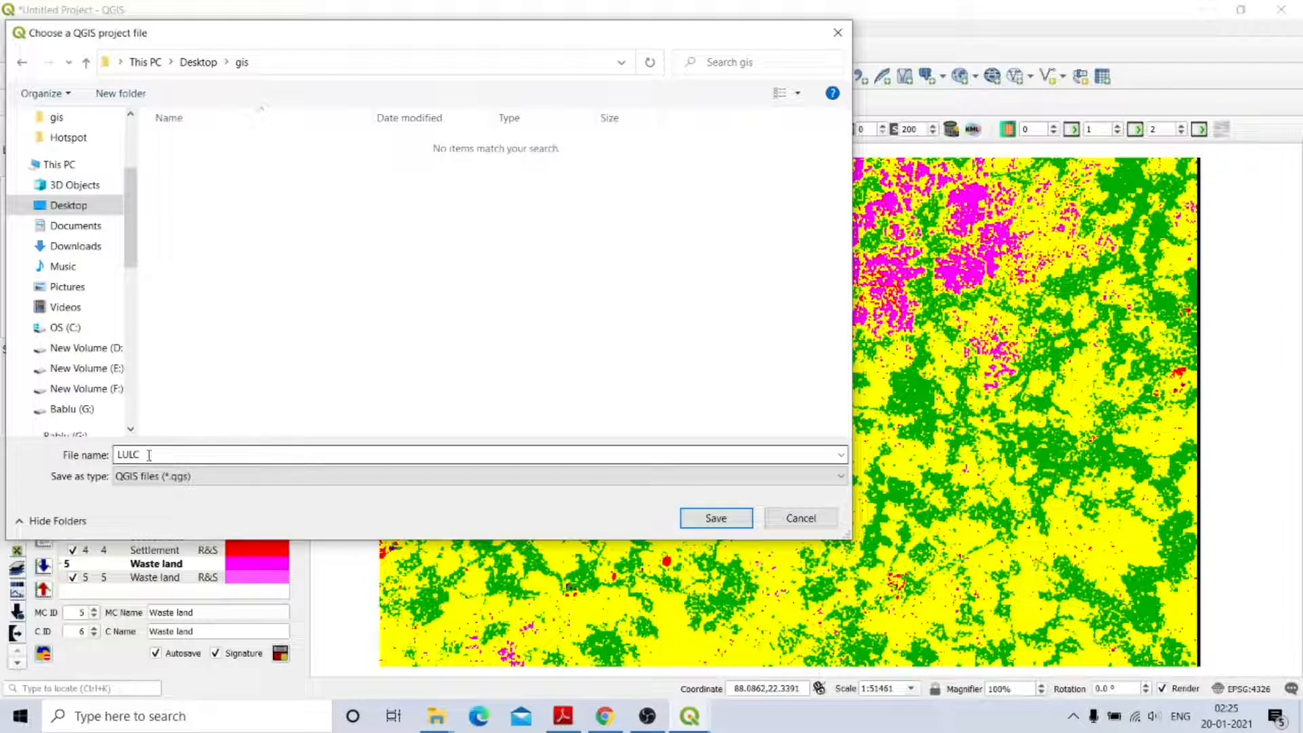
{"action": "left_click", "coordinate": [711, 523]}
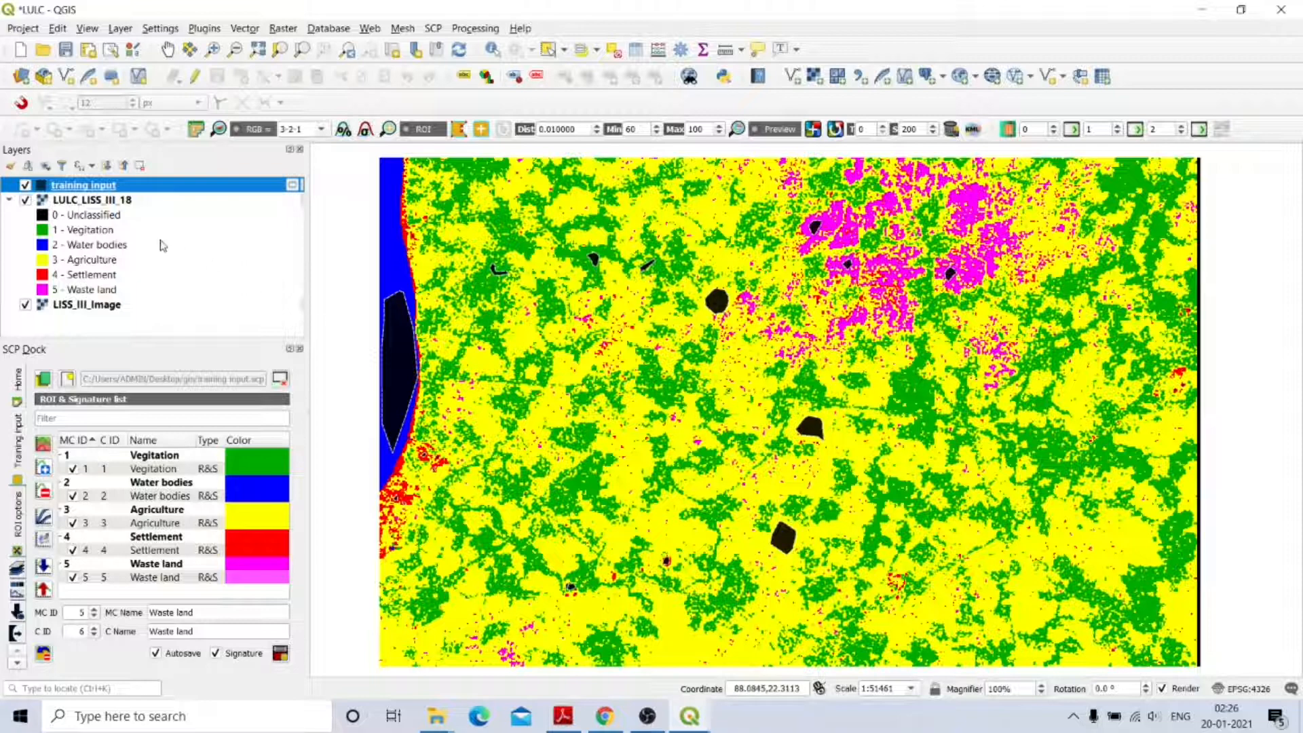
{"action": "left_click", "coordinate": [25, 185]}
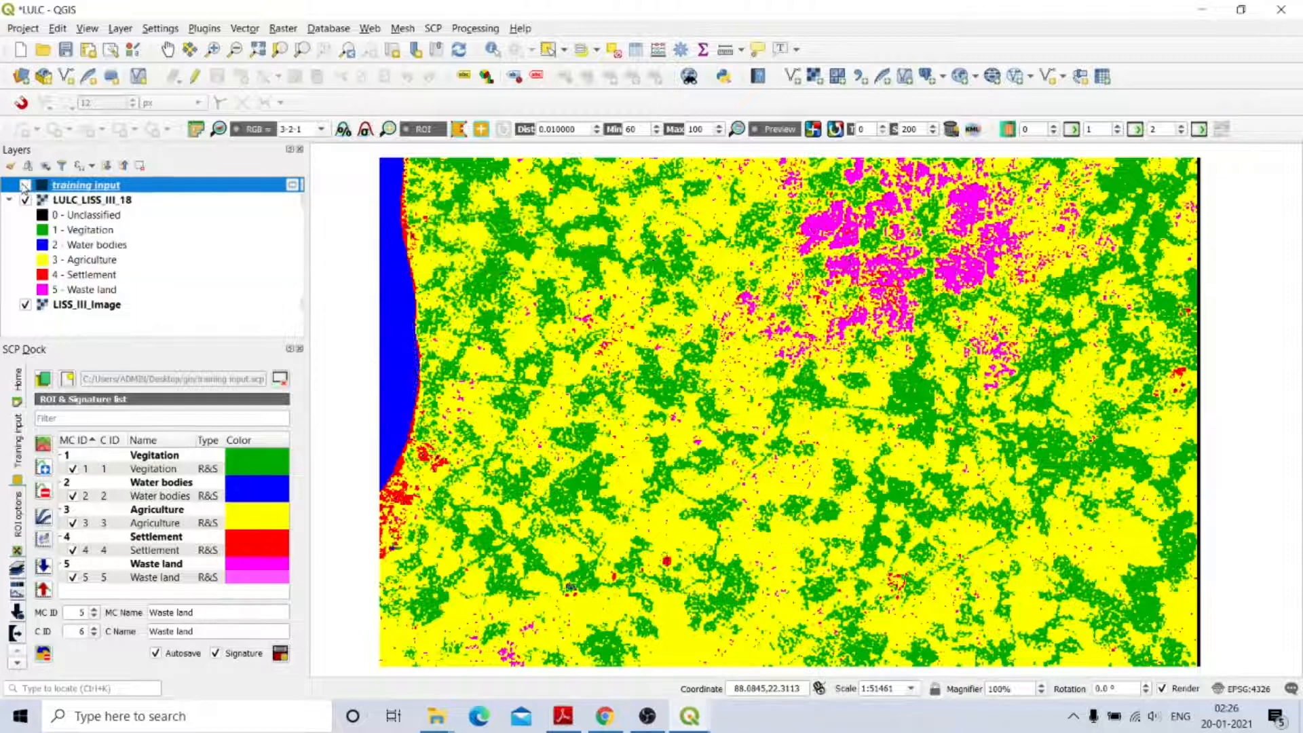